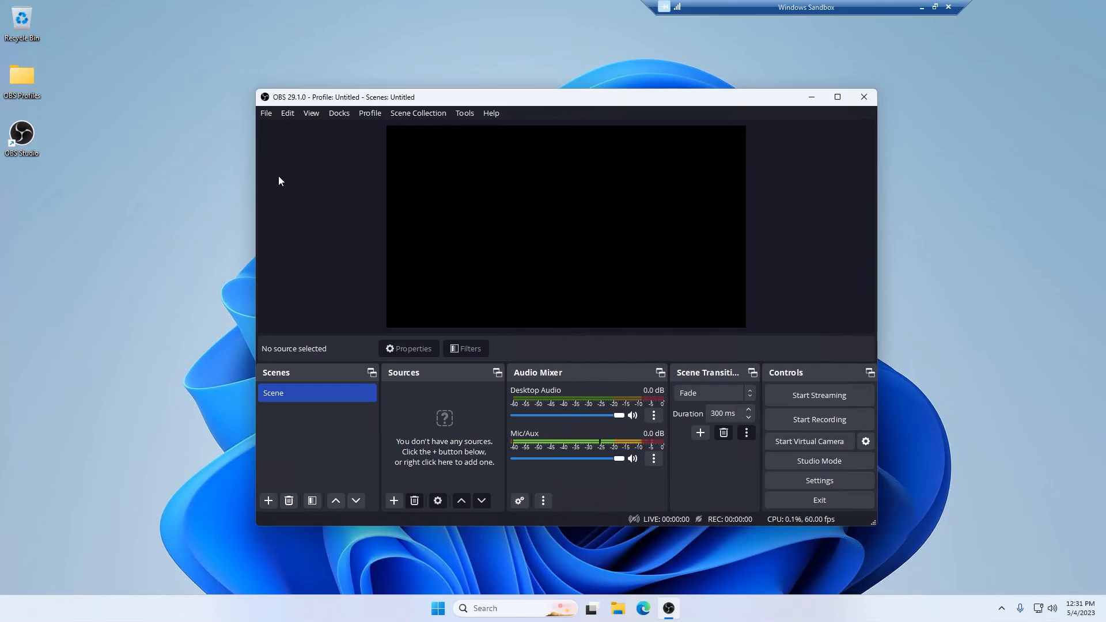
{"action": "left_click_drag", "start_coordinate": [444, 97], "coordinate": [370, 79]}
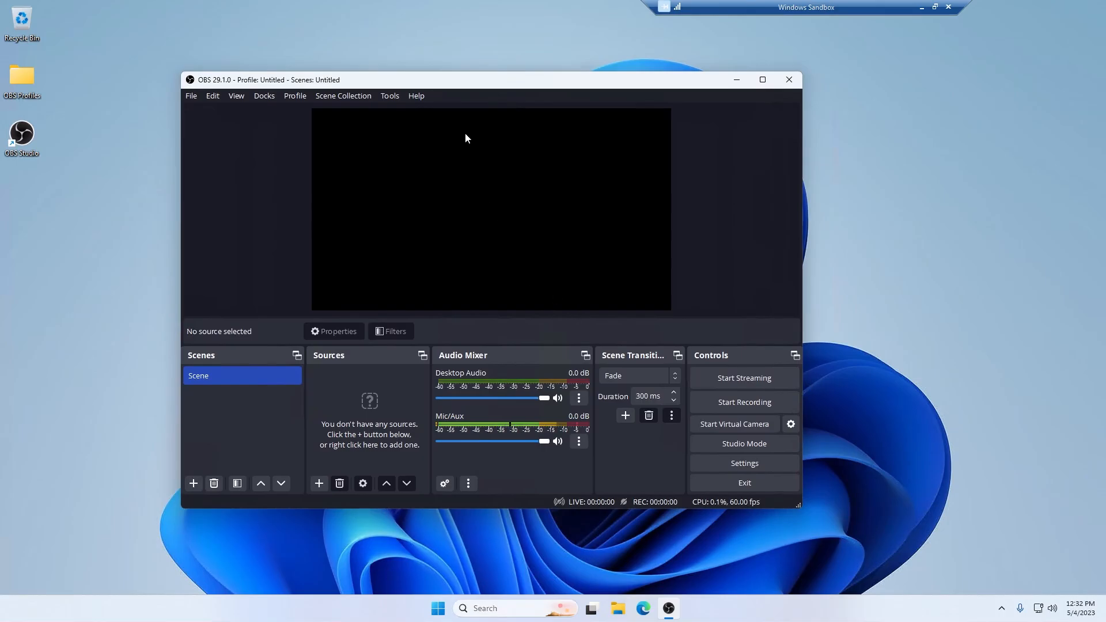
{"action": "left_click_drag", "start_coordinate": [476, 85], "coordinate": [526, 85]}
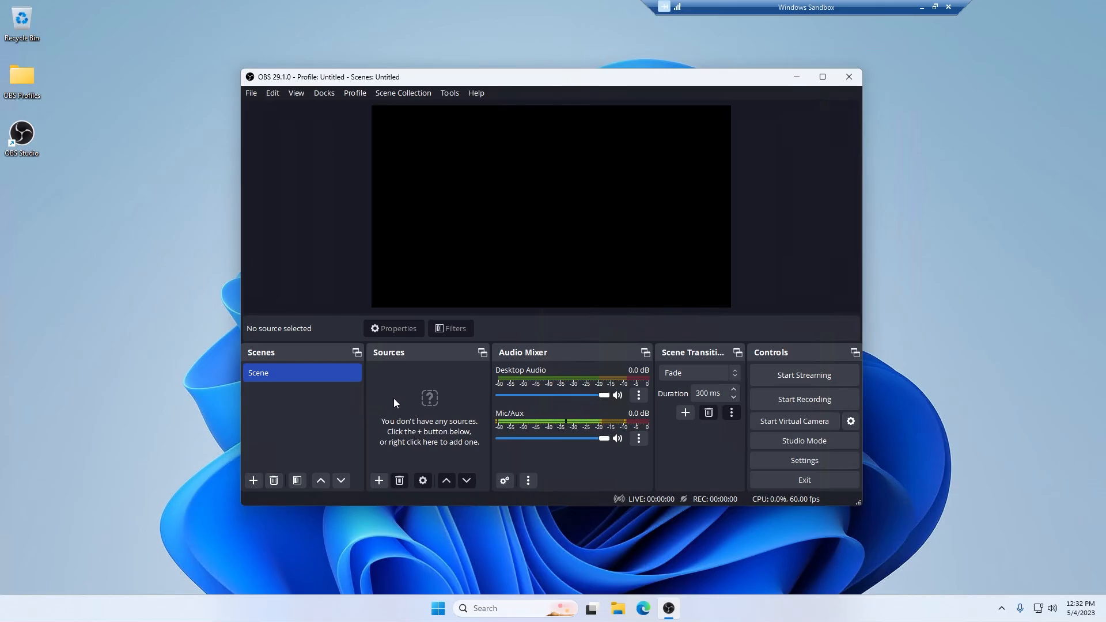
{"action": "left_click_drag", "start_coordinate": [428, 79], "coordinate": [415, 79]}
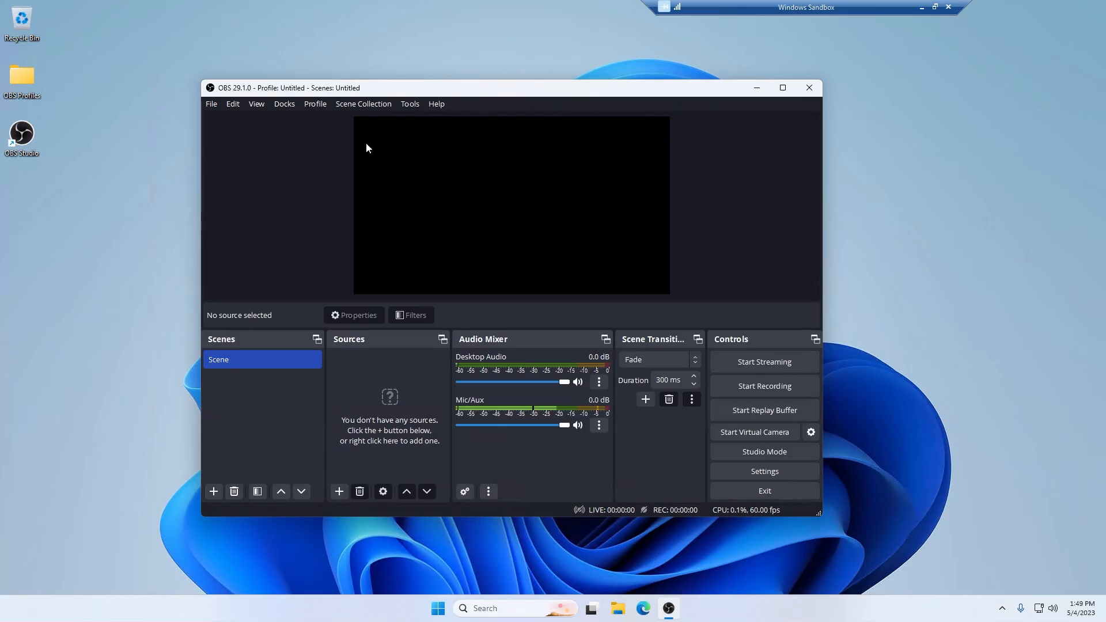
{"action": "left_click", "coordinate": [33, 84]}
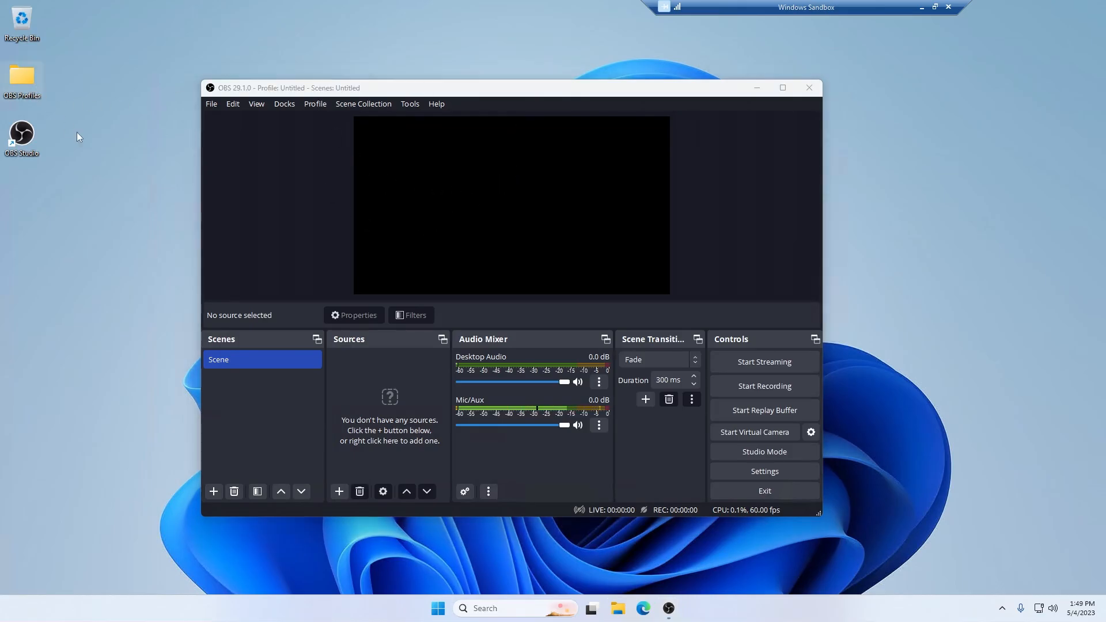
{"action": "left_click", "coordinate": [306, 106]}
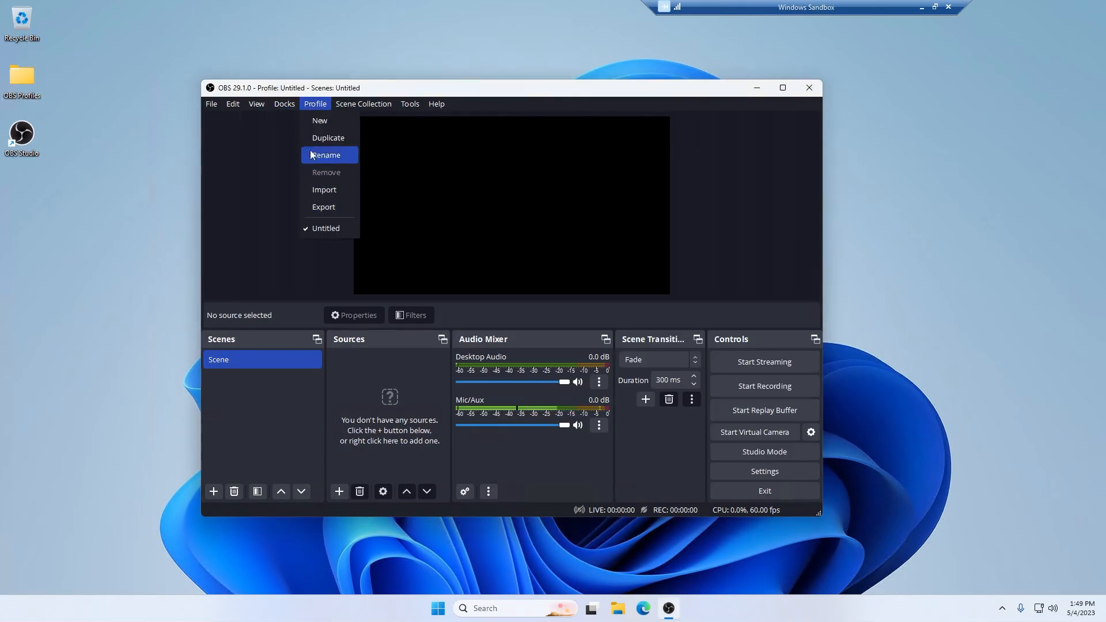
{"action": "left_click", "coordinate": [268, 179]}
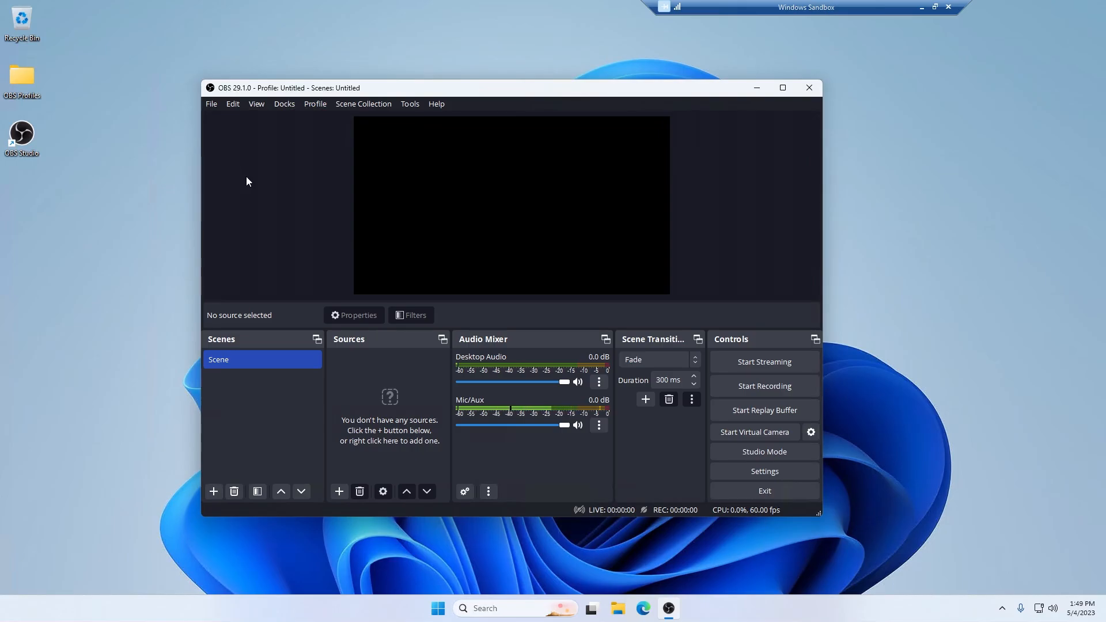
- Export the current Untitled profile to the Desktop folder as a backup
{"action": "left_click", "coordinate": [308, 105]}
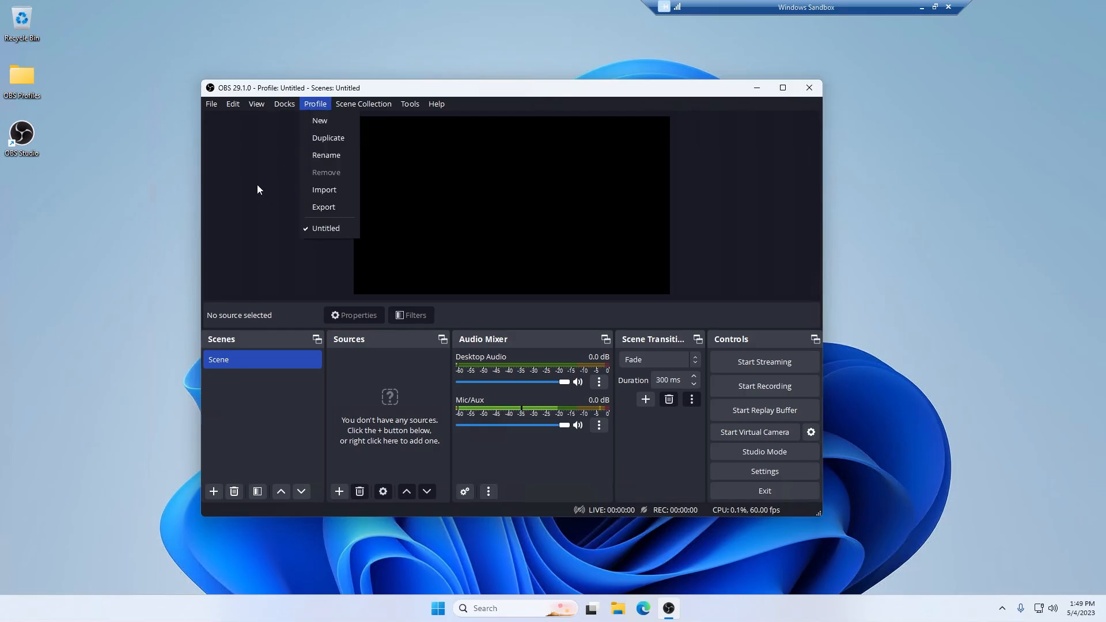
{"action": "left_click", "coordinate": [325, 207]}
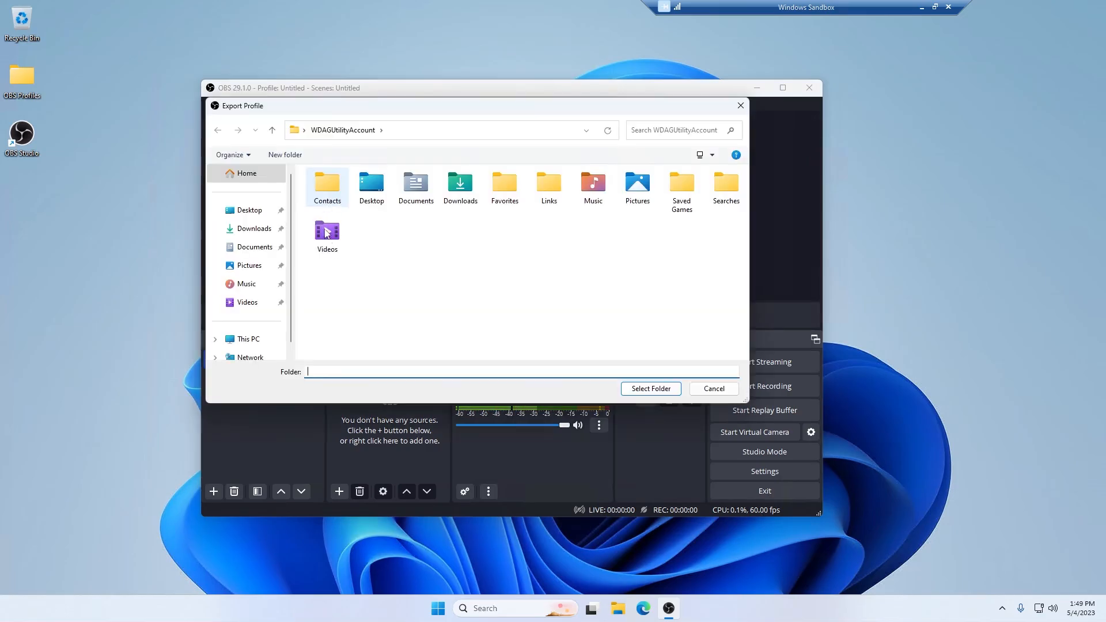
{"action": "left_click", "coordinate": [233, 209]}
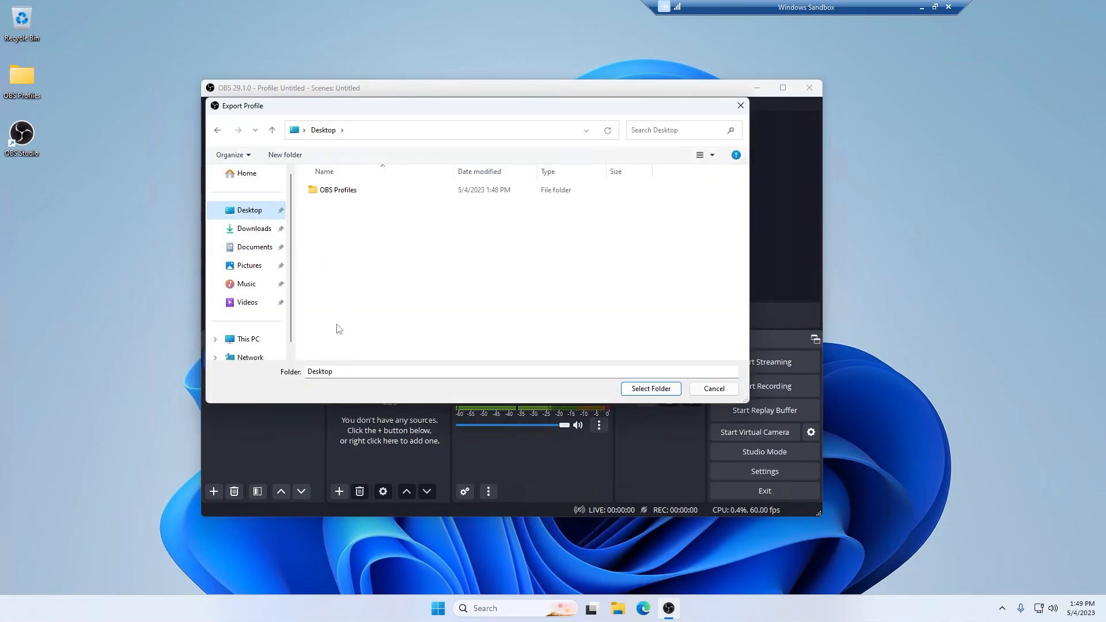
{"action": "left_click", "coordinate": [340, 371]}
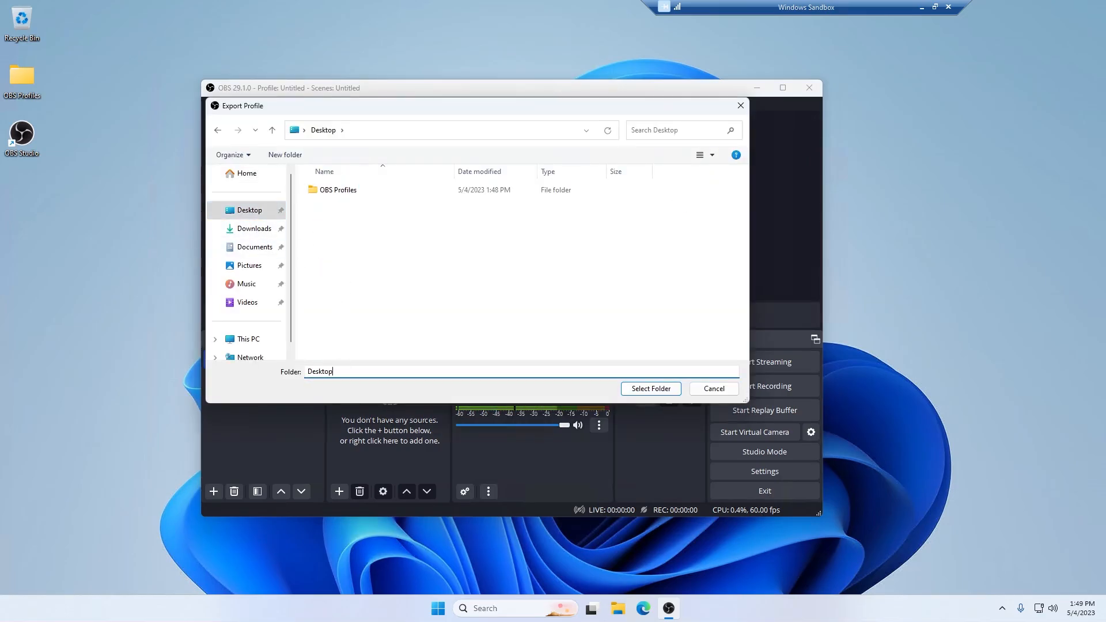
{"action": "left_click", "coordinate": [650, 388]}
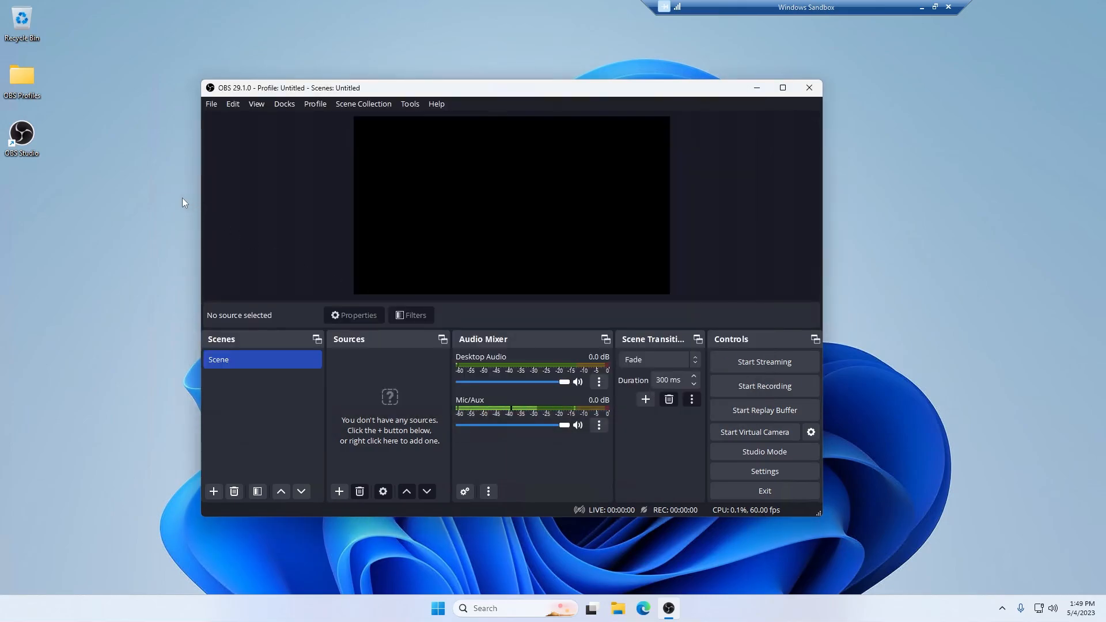
{"action": "left_click", "coordinate": [173, 195]}
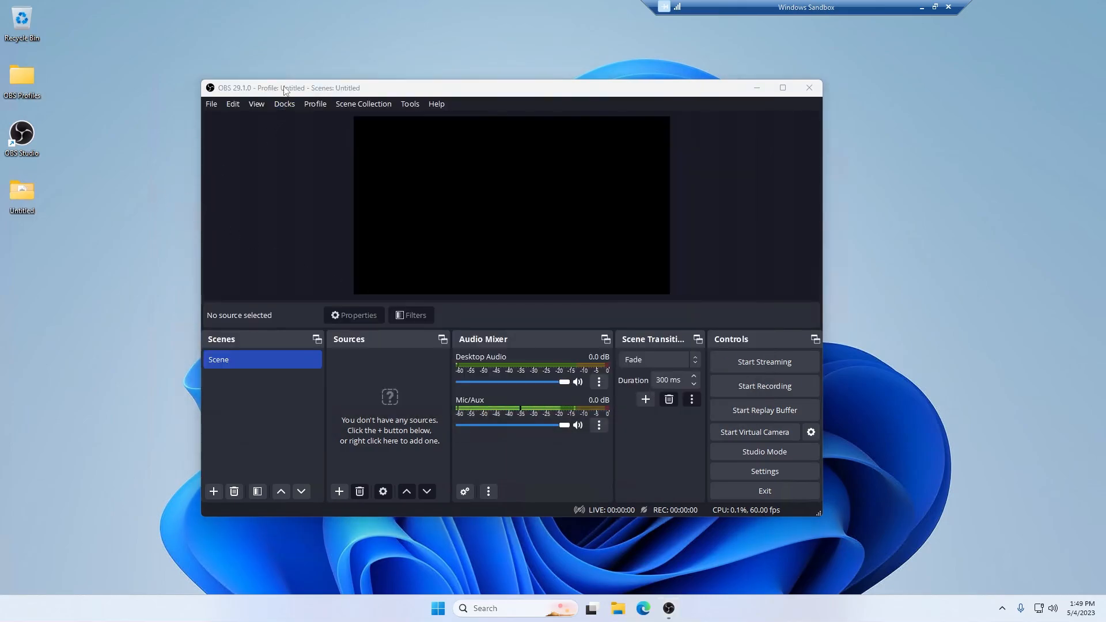
{"action": "left_click_drag", "start_coordinate": [285, 91], "coordinate": [344, 104]}
{"action": "left_click_drag", "start_coordinate": [23, 196], "coordinate": [113, 256]}
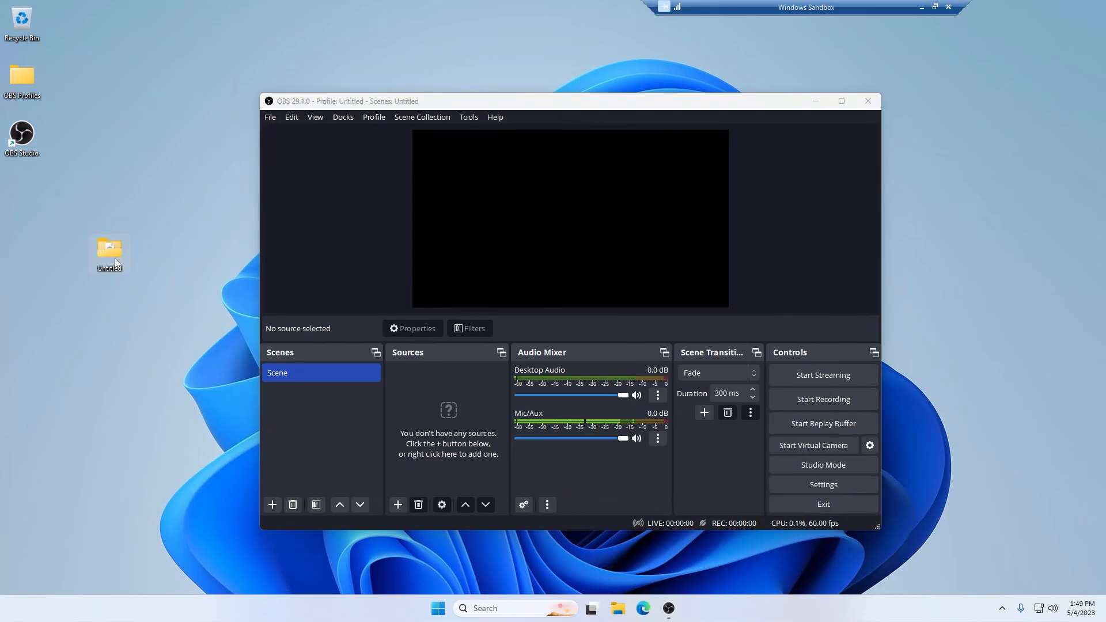
{"action": "left_click", "coordinate": [374, 117]}
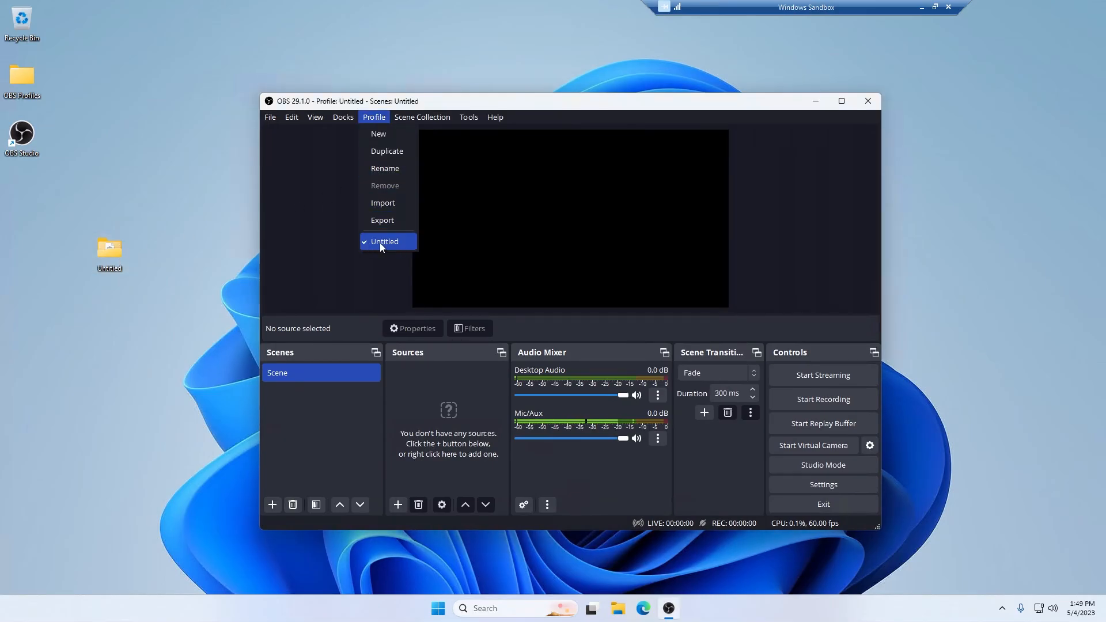
{"action": "left_click", "coordinate": [326, 251]}
{"action": "left_click_drag", "start_coordinate": [113, 254], "coordinate": [31, 178]}
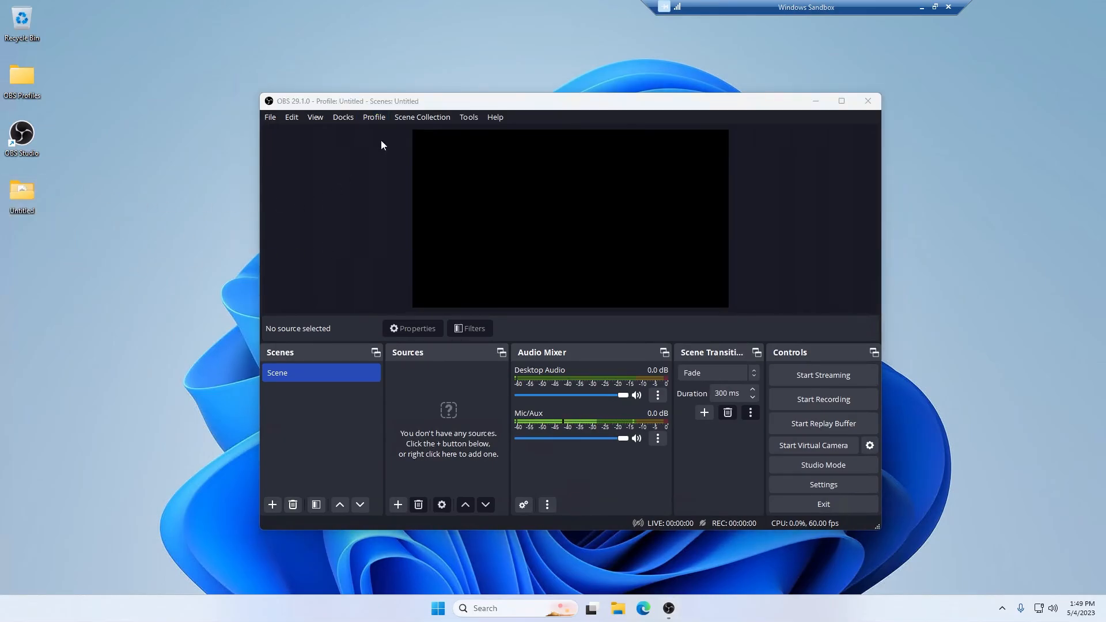
- Move the OBS Profiles folder to a free spot on the desktop and open it
{"action": "left_click", "coordinate": [374, 117]}
{"action": "left_click_drag", "start_coordinate": [30, 75], "coordinate": [166, 194]}
{"action": "double_click", "coordinate": [154, 197]}
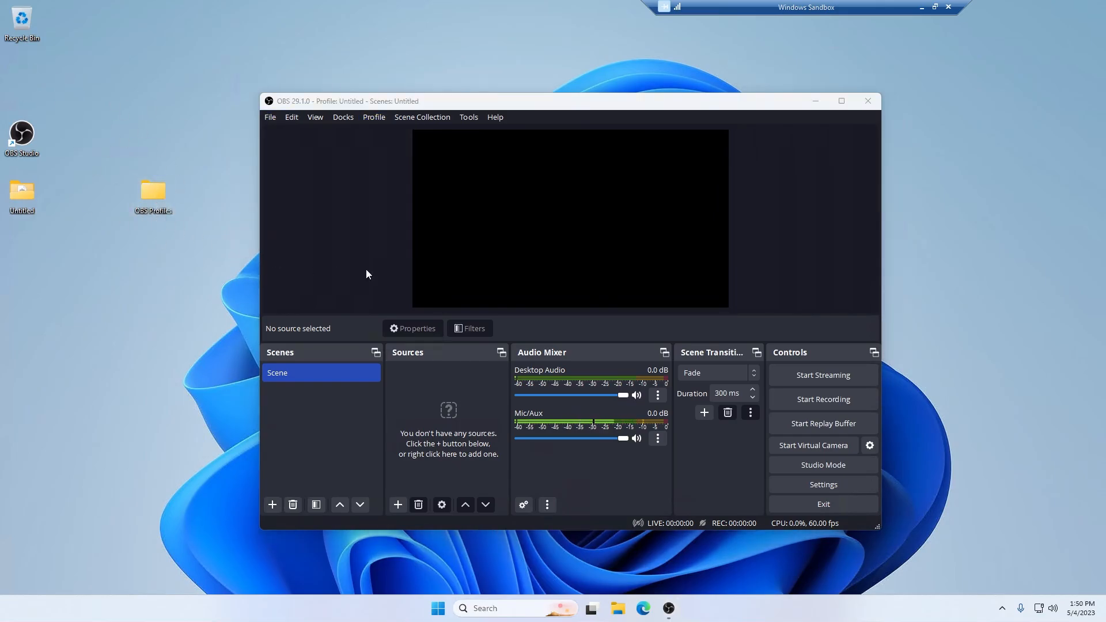
- Examine the preset profile folders Dedicated_Streaming_PC, Extreme, High_End, Low_End and Mid_End
{"action": "left_click", "coordinate": [383, 232]}
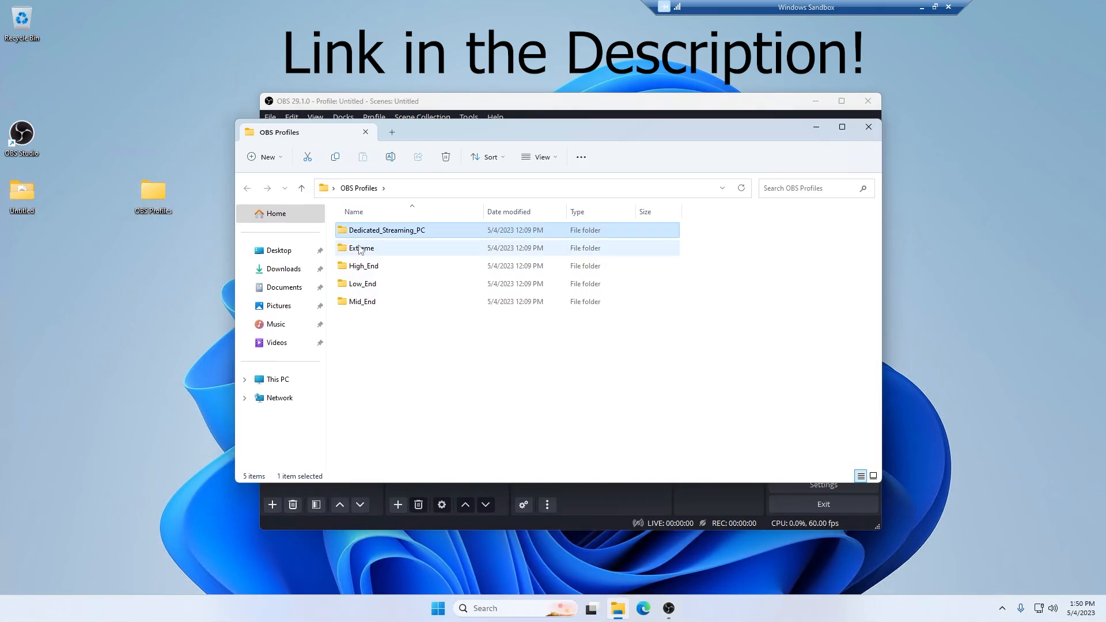
{"action": "left_click", "coordinate": [361, 250]}
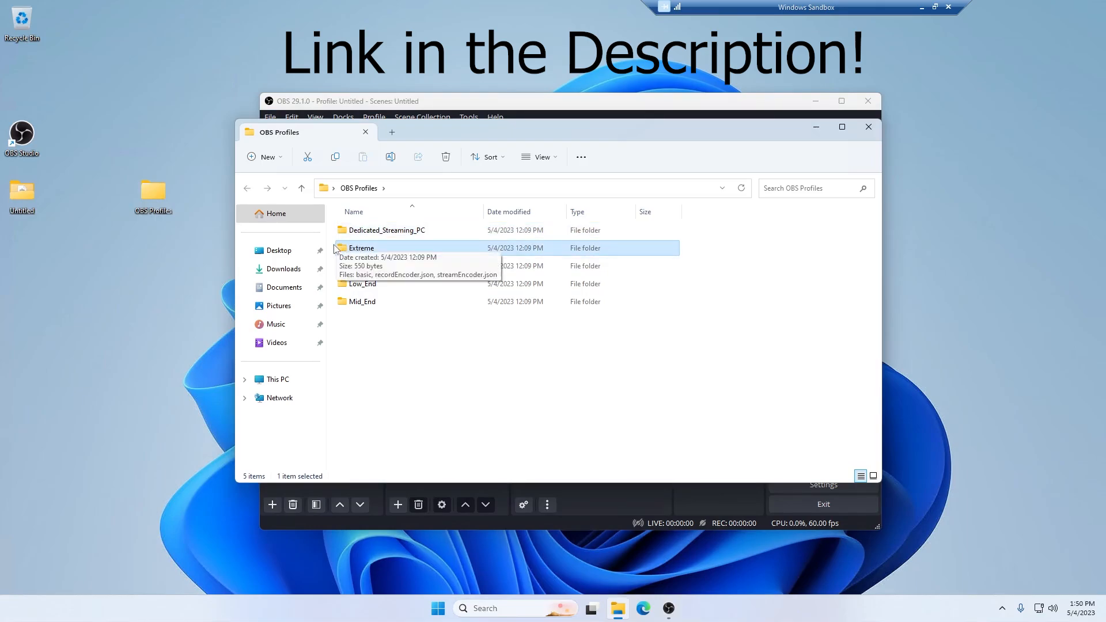
{"action": "right_click", "coordinate": [340, 252]}
{"action": "key", "text": "Escape"}
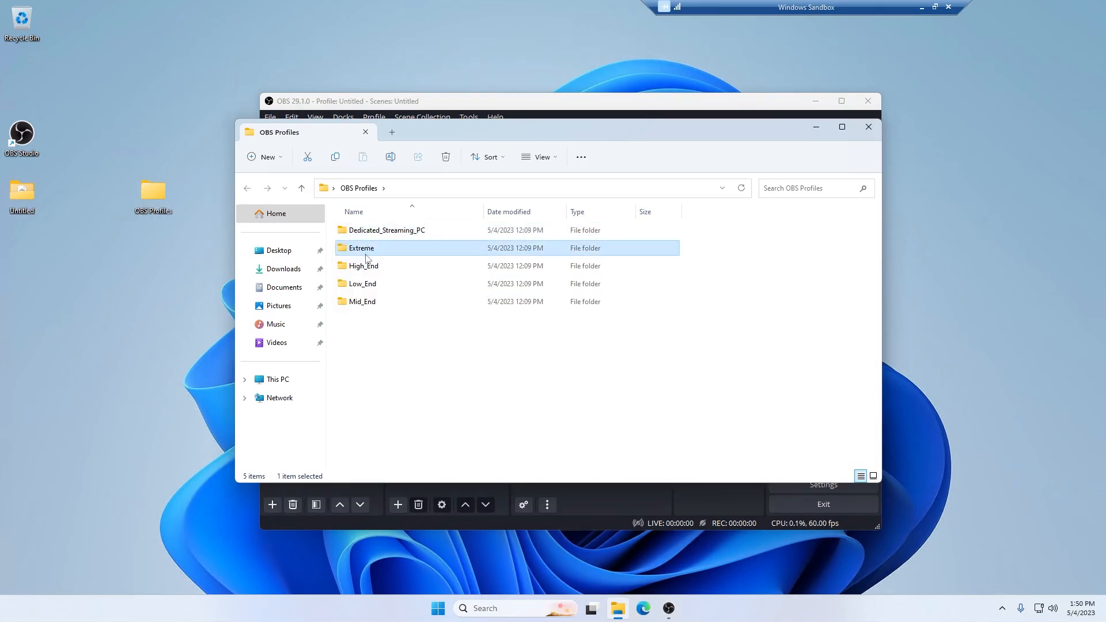
{"action": "left_click", "coordinate": [363, 246]}
{"action": "mouse_move", "coordinate": [371, 269]}
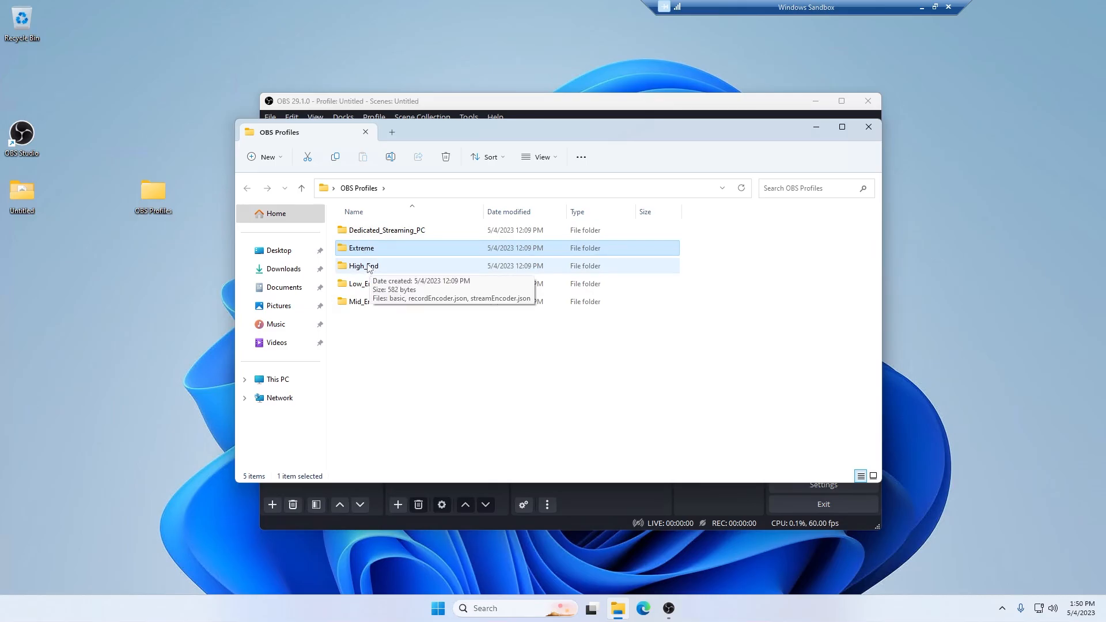
{"action": "left_click", "coordinate": [369, 270]}
{"action": "left_click", "coordinate": [363, 284]}
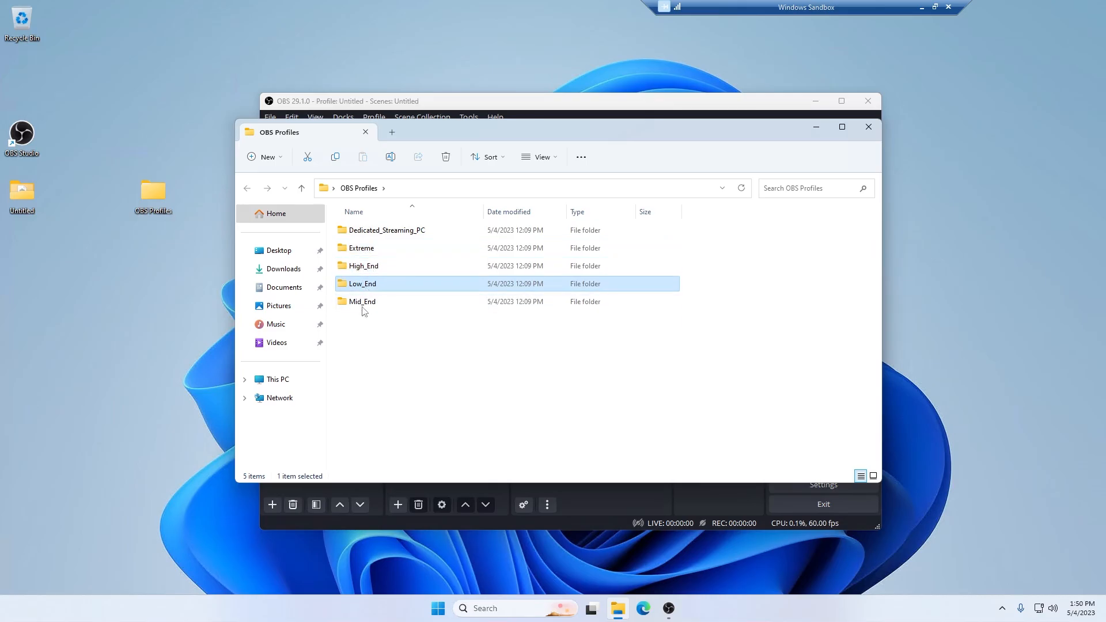
{"action": "left_click", "coordinate": [362, 301]}
{"action": "left_click", "coordinate": [369, 288]}
{"action": "mouse_move", "coordinate": [363, 286]}
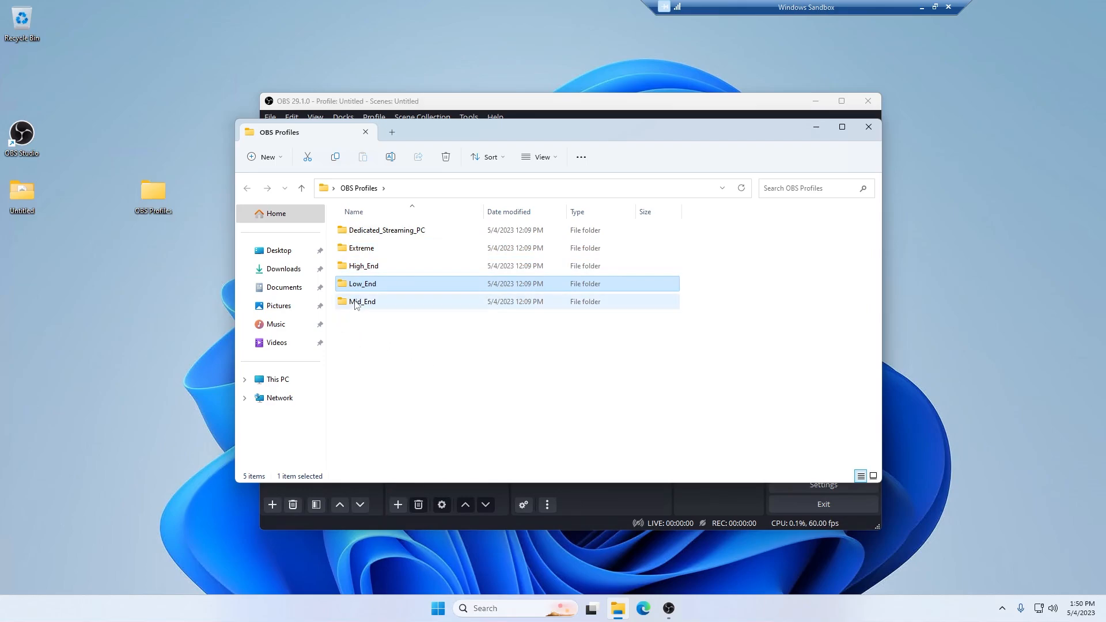
{"action": "left_click_drag", "start_coordinate": [371, 361], "coordinate": [437, 207]}
- Import the Dedicated_Streaming_PC profile from the desktop's OBS Profiles folder and make it the active profile
{"action": "left_click", "coordinate": [383, 117]}
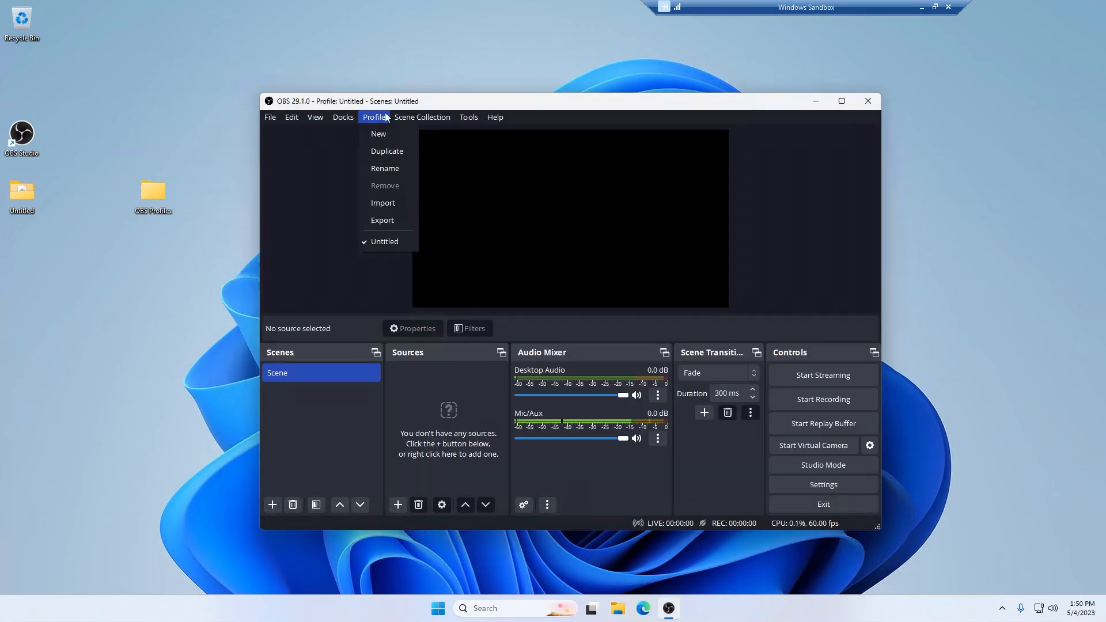
{"action": "left_click", "coordinate": [379, 204]}
{"action": "left_click", "coordinate": [308, 223]}
{"action": "double_click", "coordinate": [389, 203]}
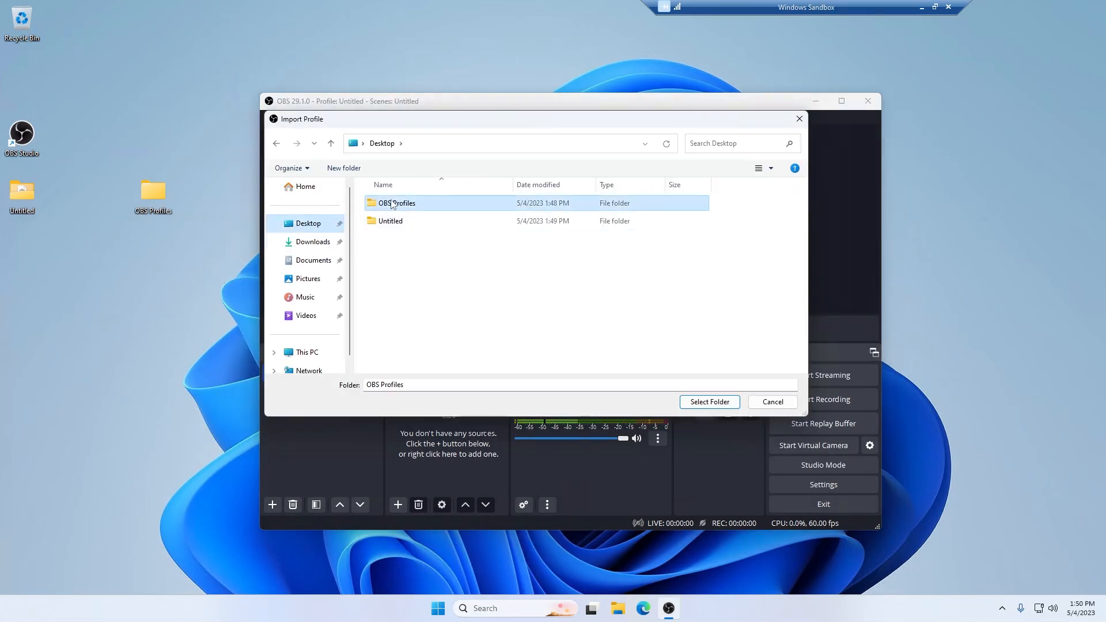
{"action": "left_click", "coordinate": [393, 205]}
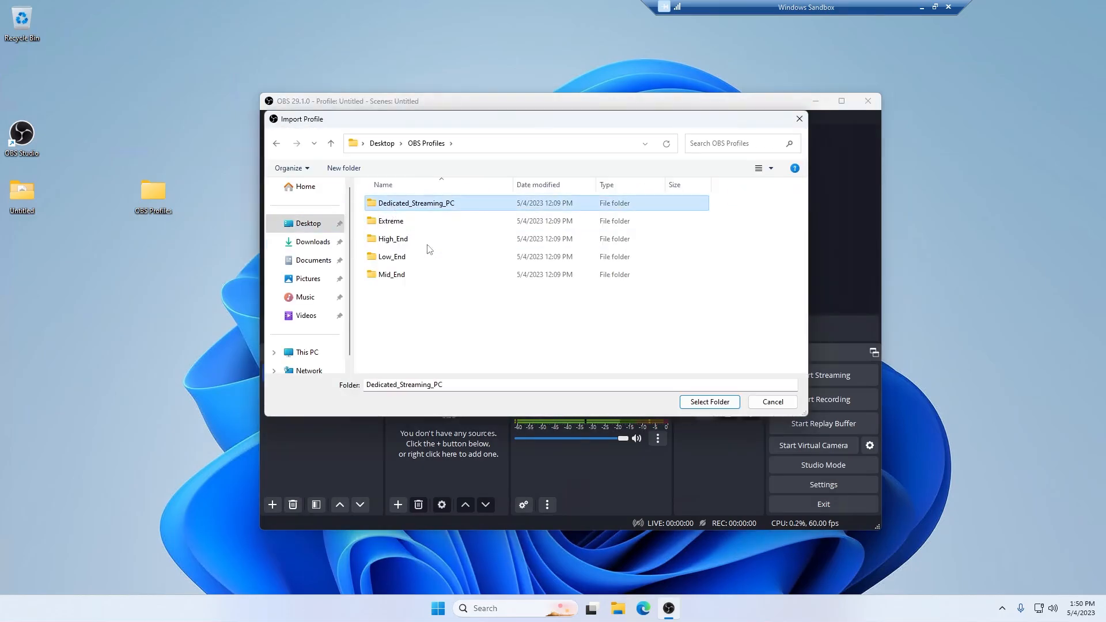
{"action": "left_click", "coordinate": [704, 408]}
{"action": "left_click", "coordinate": [374, 117]}
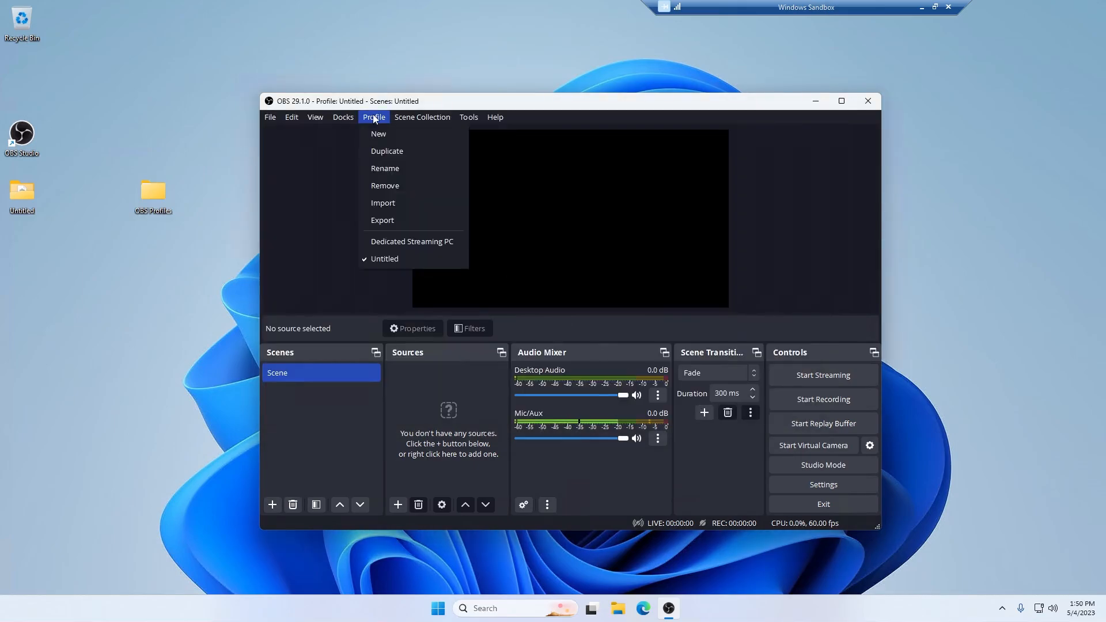
{"action": "left_click", "coordinate": [388, 244]}
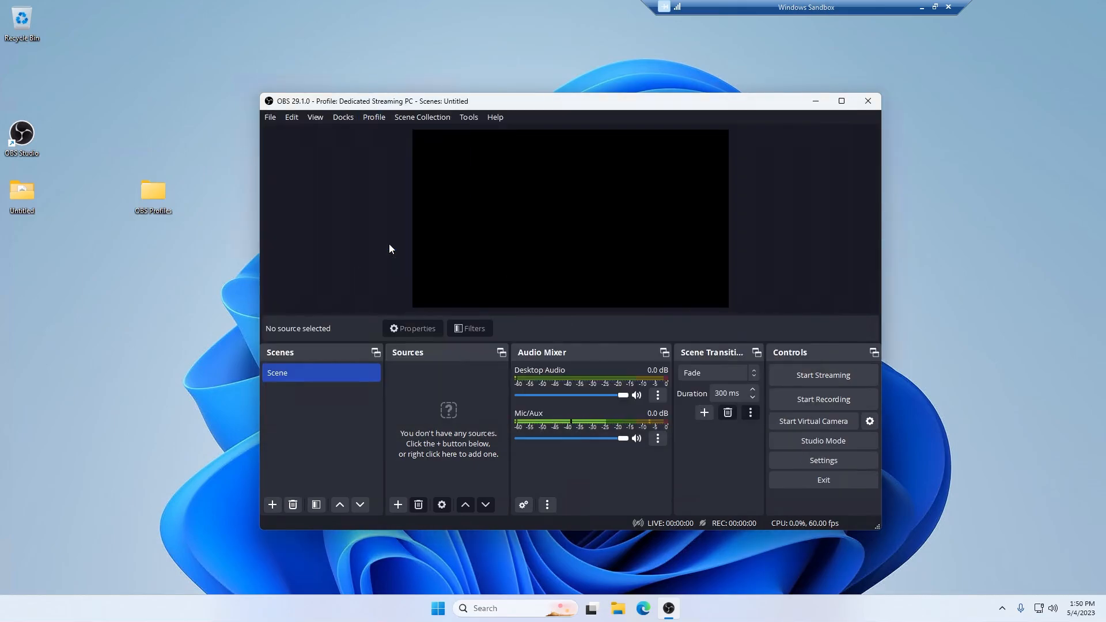
- Examine the active profile's streaming and recording output settings, including the available recording formats
{"action": "left_click", "coordinate": [794, 459]}
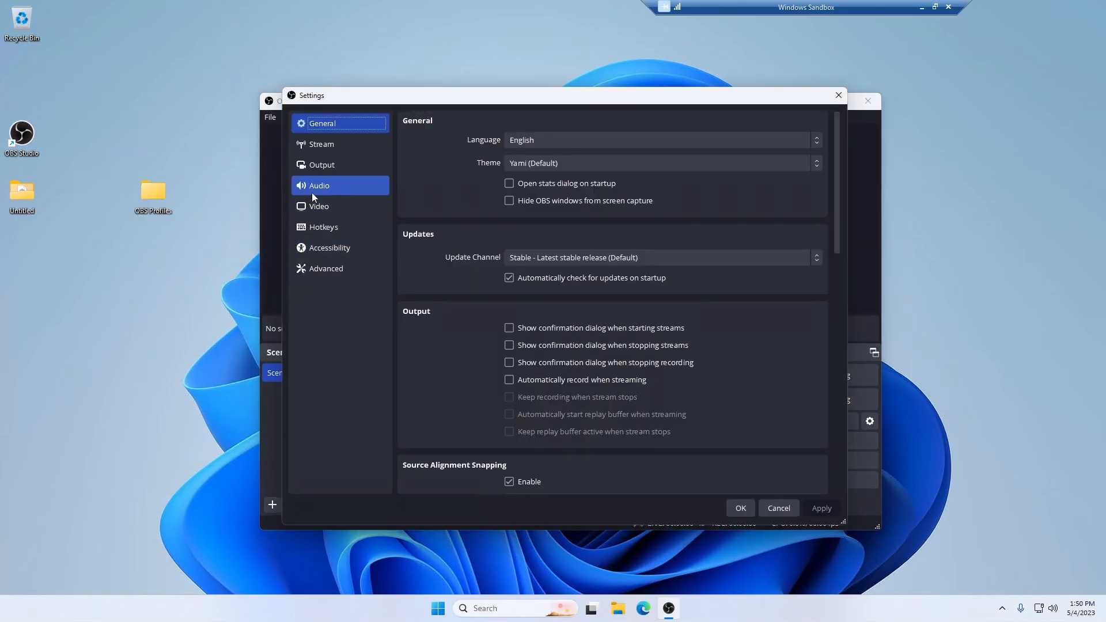
{"action": "left_click", "coordinate": [313, 192]}
{"action": "left_click", "coordinate": [320, 165]}
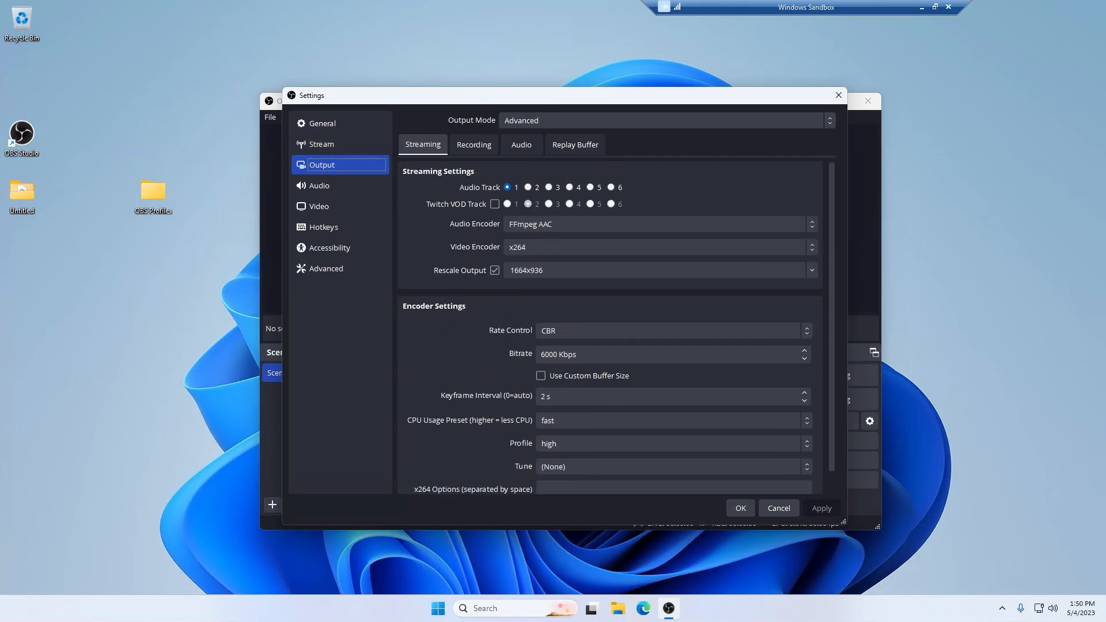
{"action": "left_click", "coordinate": [521, 145]}
{"action": "left_click", "coordinate": [490, 148]}
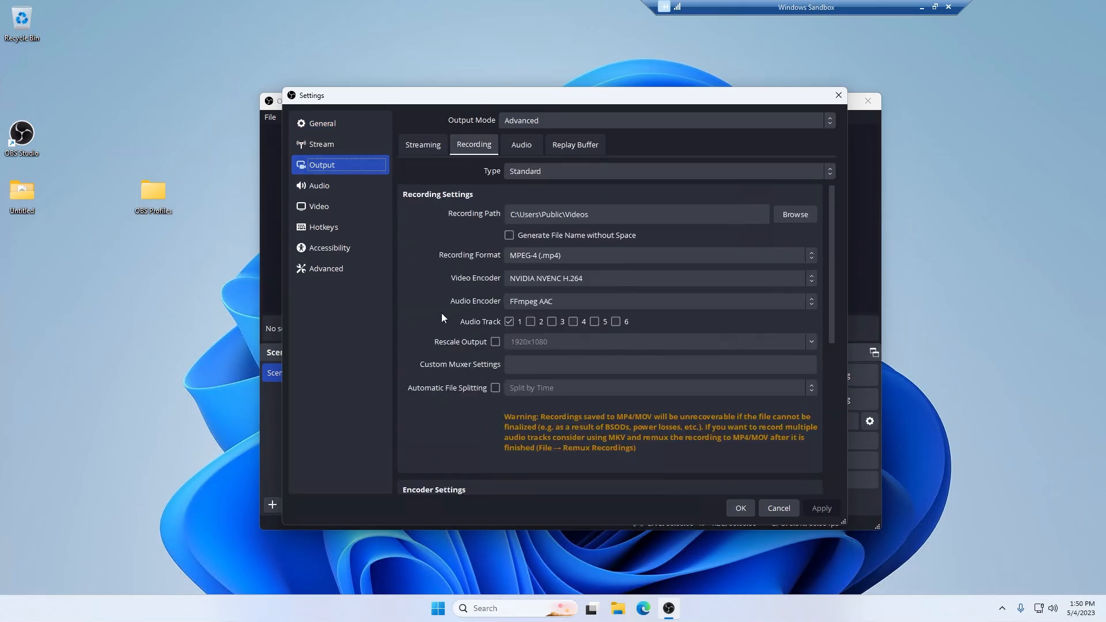
{"action": "left_click", "coordinate": [553, 256]}
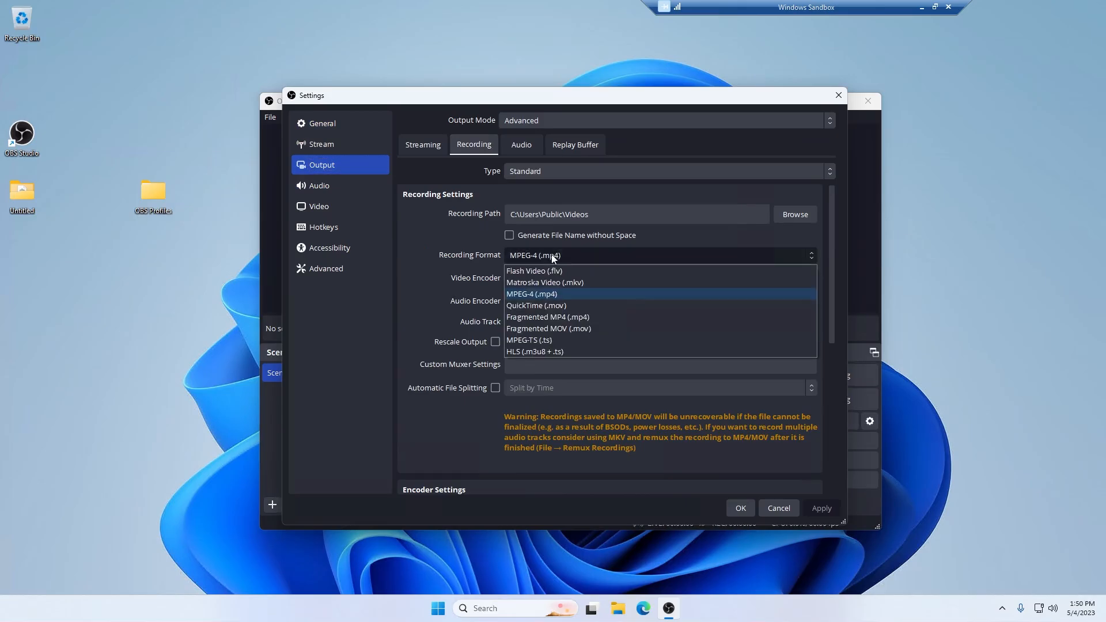
{"action": "left_click", "coordinate": [556, 256]}
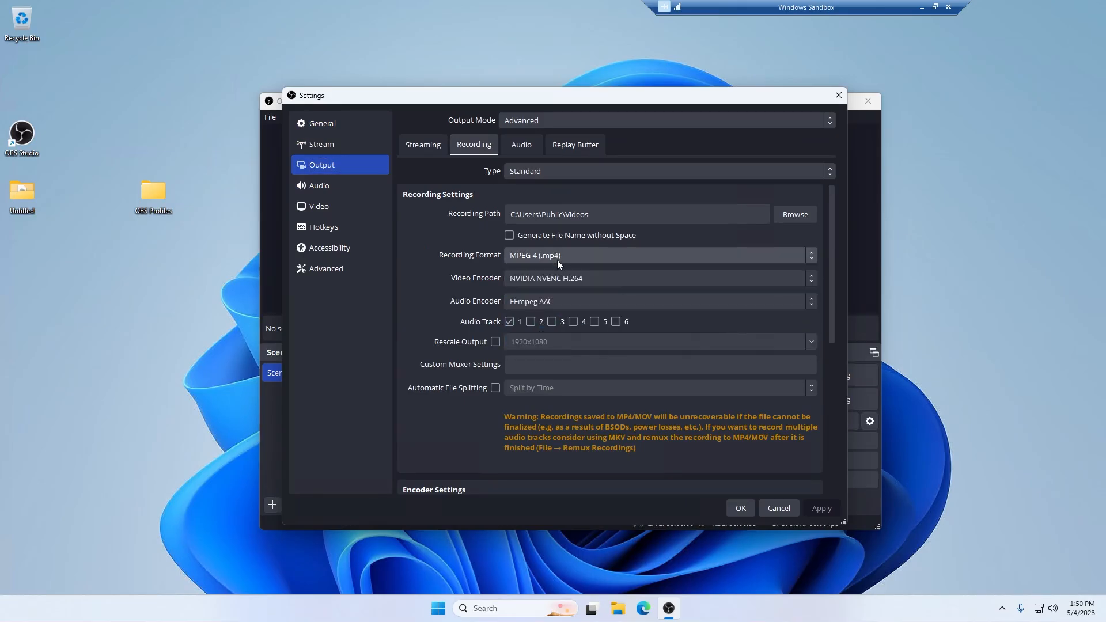
{"action": "left_click", "coordinate": [558, 258]}
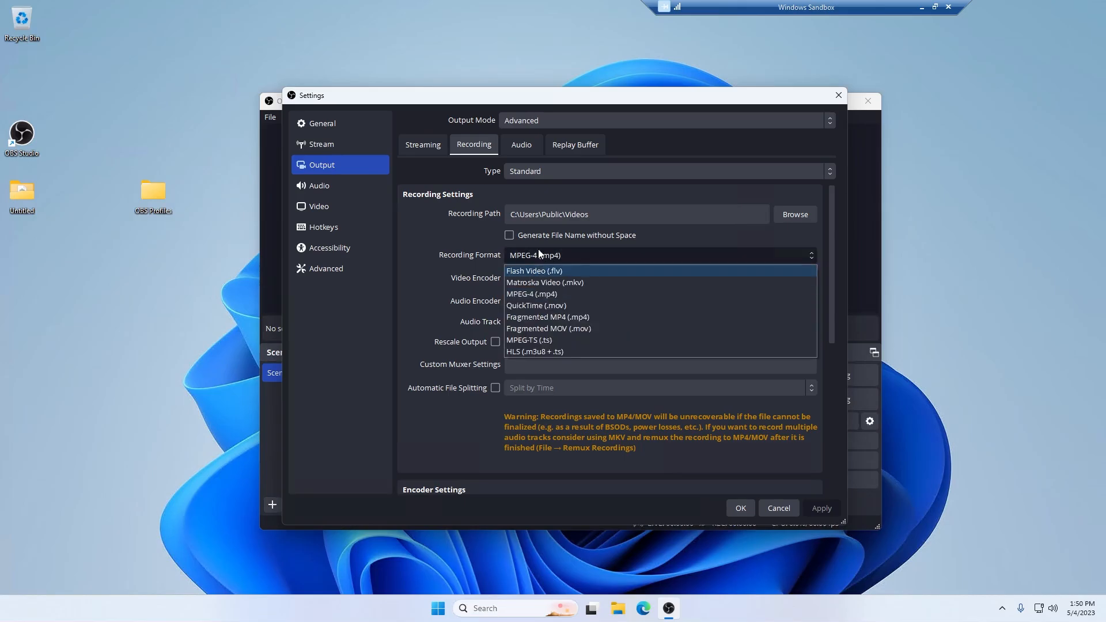
{"action": "left_click", "coordinate": [545, 254]}
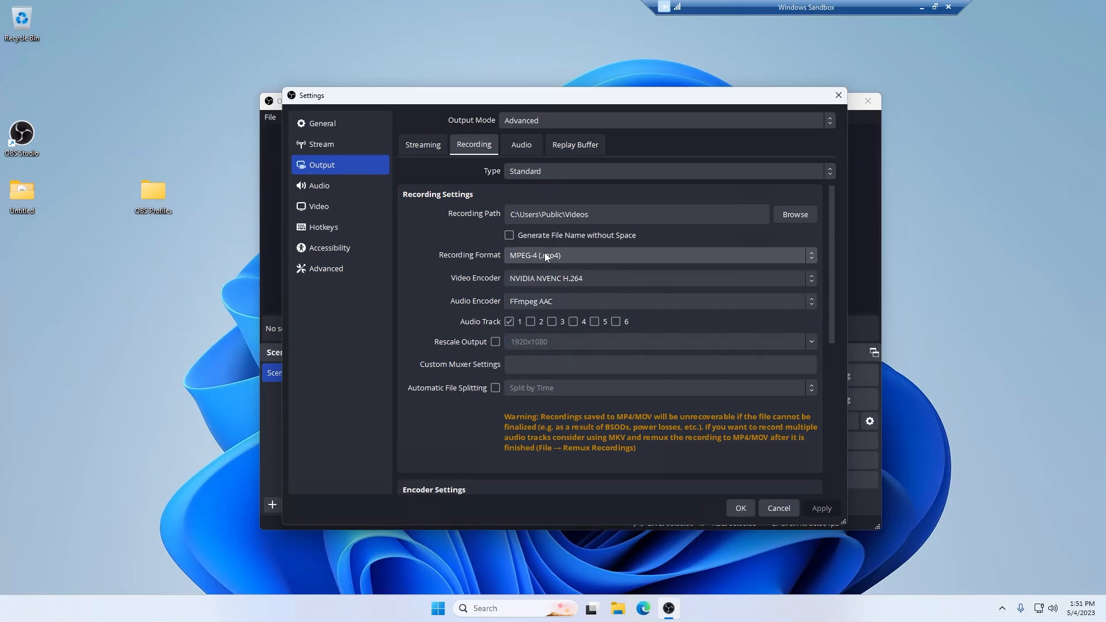
{"action": "left_click", "coordinate": [546, 255]}
{"action": "left_click", "coordinate": [545, 258]}
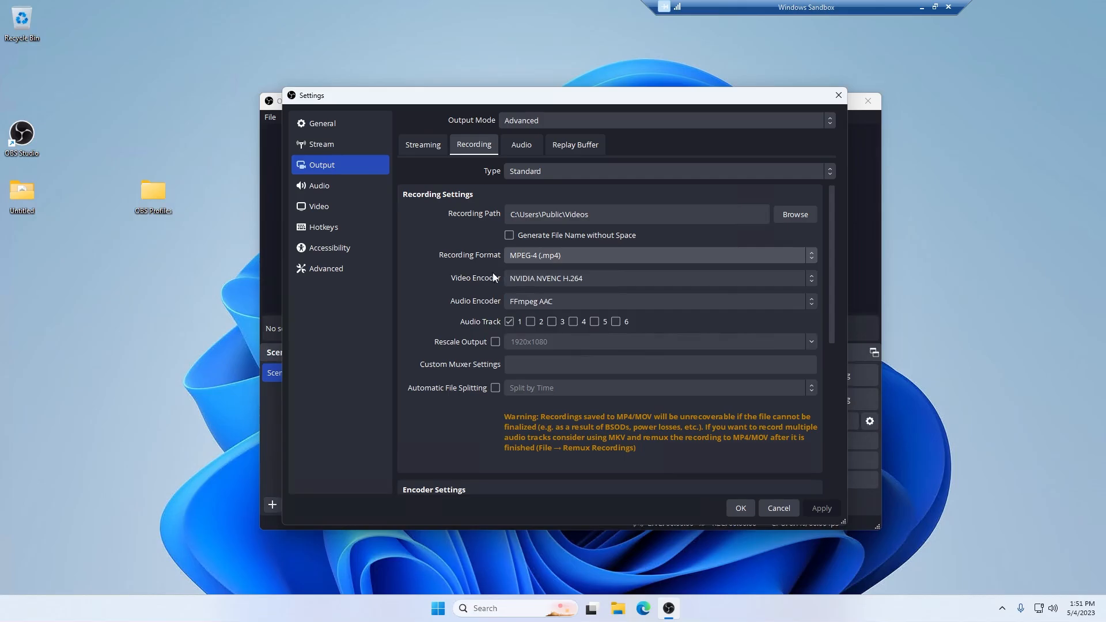
- Close the settings without saving changes and examine the profile commands and the list of available profiles
{"action": "left_click", "coordinate": [778, 505]}
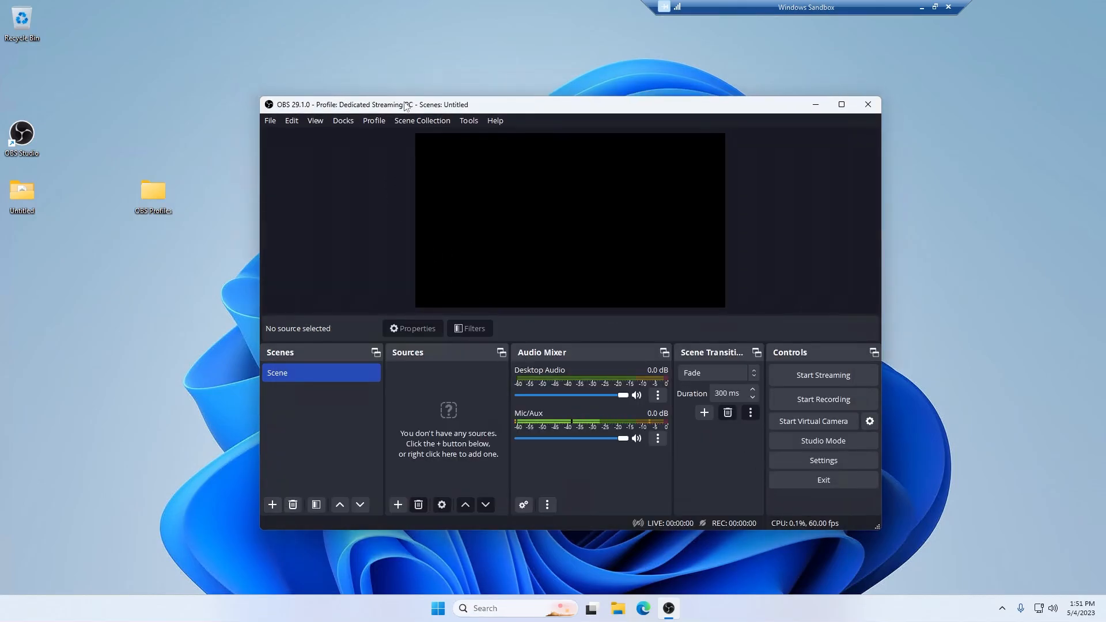
{"action": "left_click_drag", "start_coordinate": [406, 105], "coordinate": [398, 60]}
{"action": "left_click", "coordinate": [366, 76]}
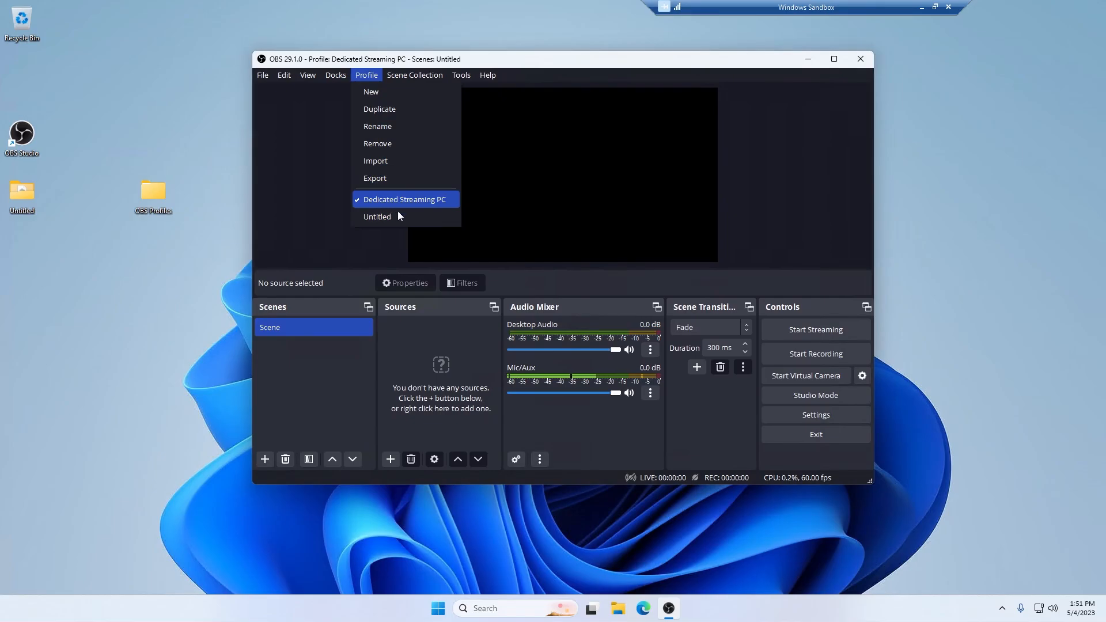
{"action": "left_click", "coordinate": [405, 73]}
{"action": "left_click_drag", "start_coordinate": [491, 65], "coordinate": [462, 65]}
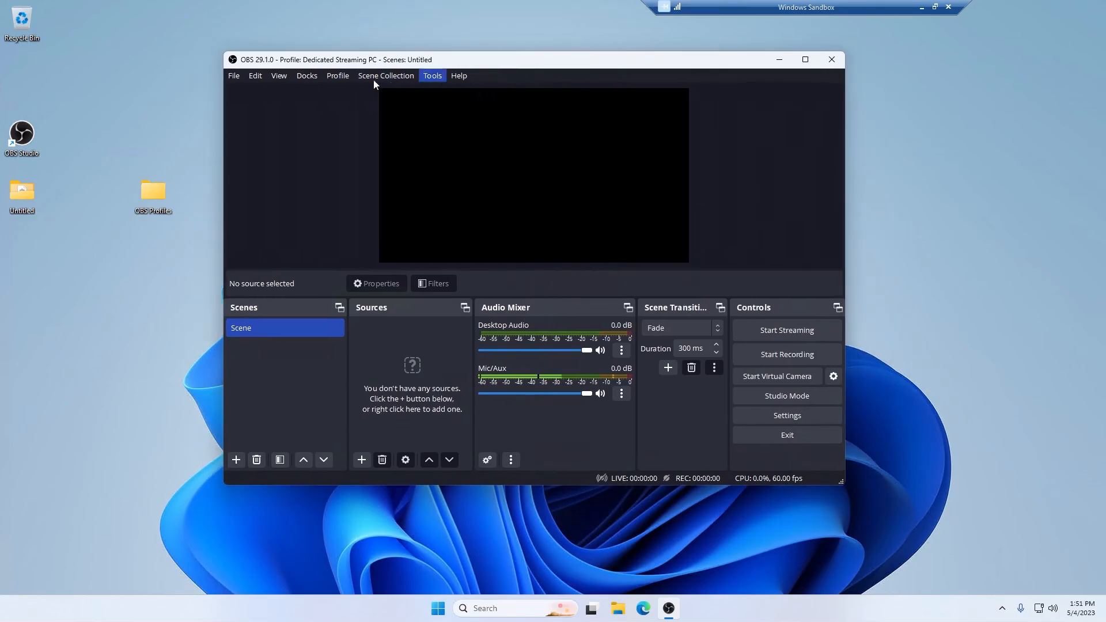
{"action": "left_click", "coordinate": [337, 76]}
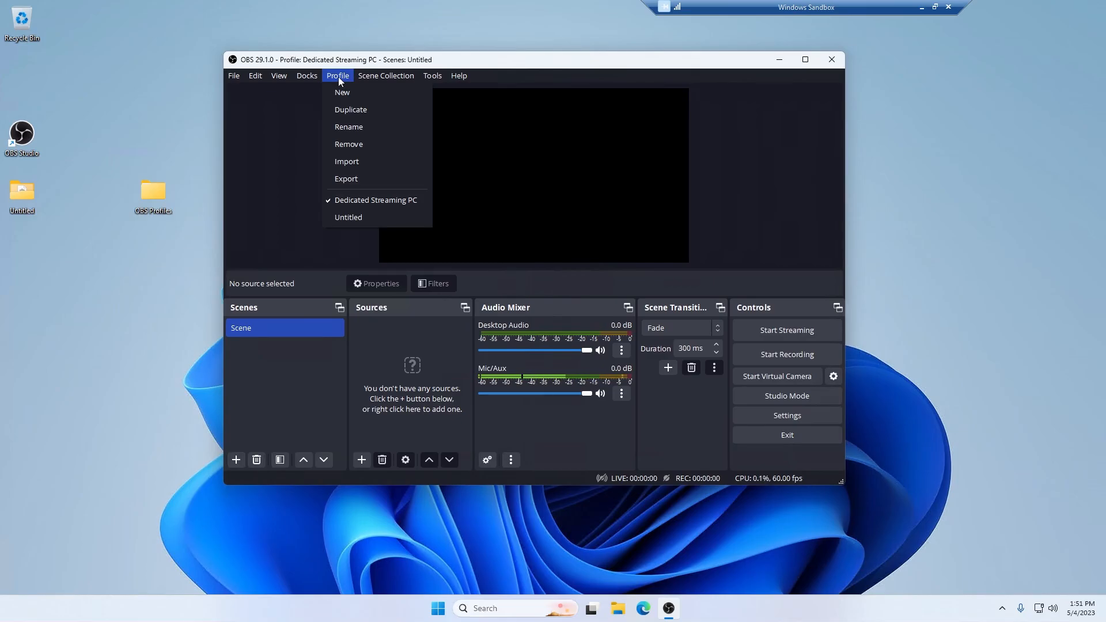
{"action": "left_click", "coordinate": [282, 144]}
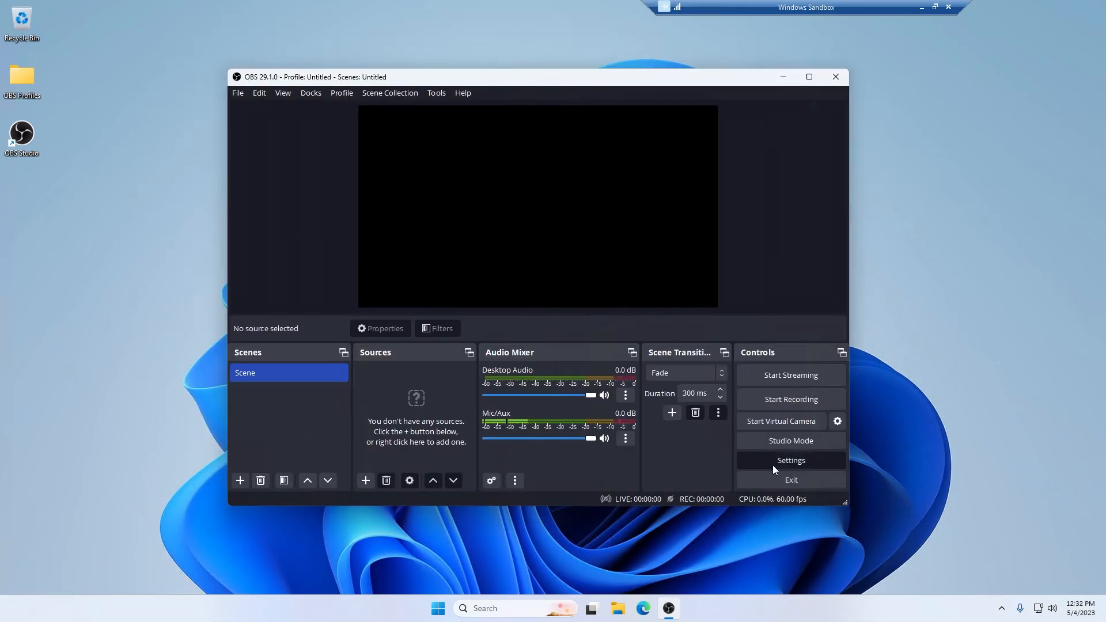
- Examine the streaming services offered in the stream settings, including the YouTube - RTMPS options, and leave Twitch selected
{"action": "left_click", "coordinate": [772, 465]}
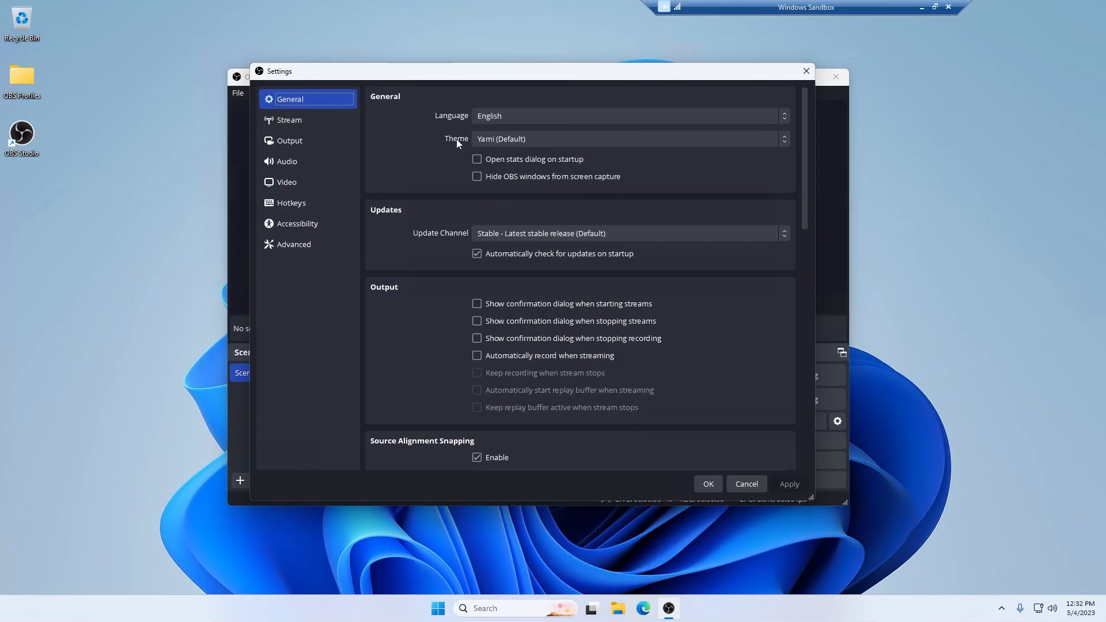
{"action": "left_click", "coordinate": [272, 121]}
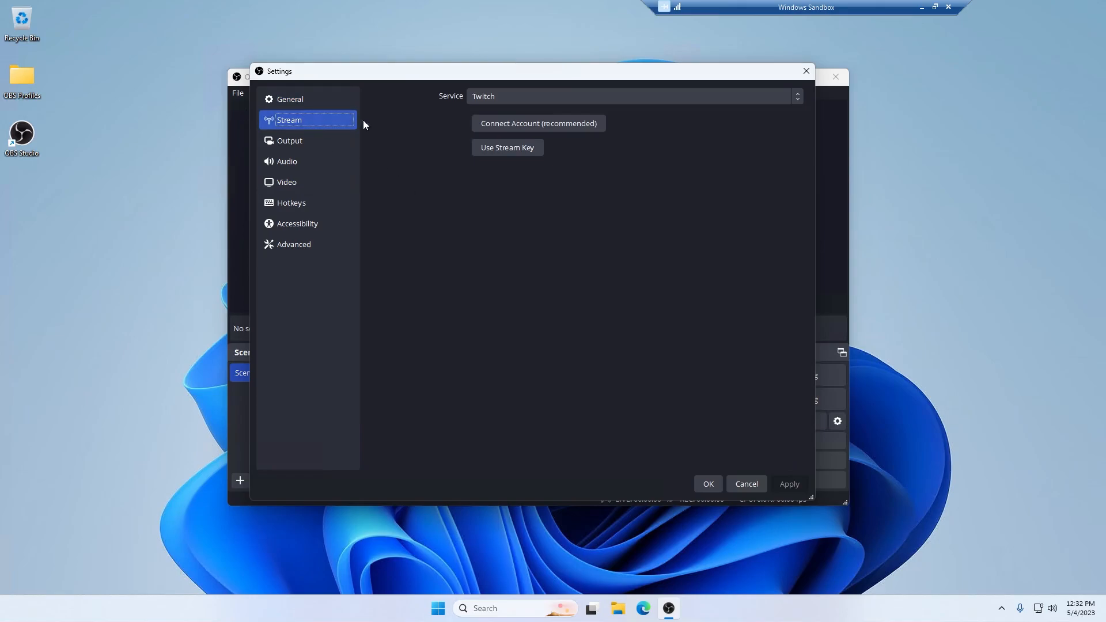
{"action": "left_click", "coordinate": [493, 97]}
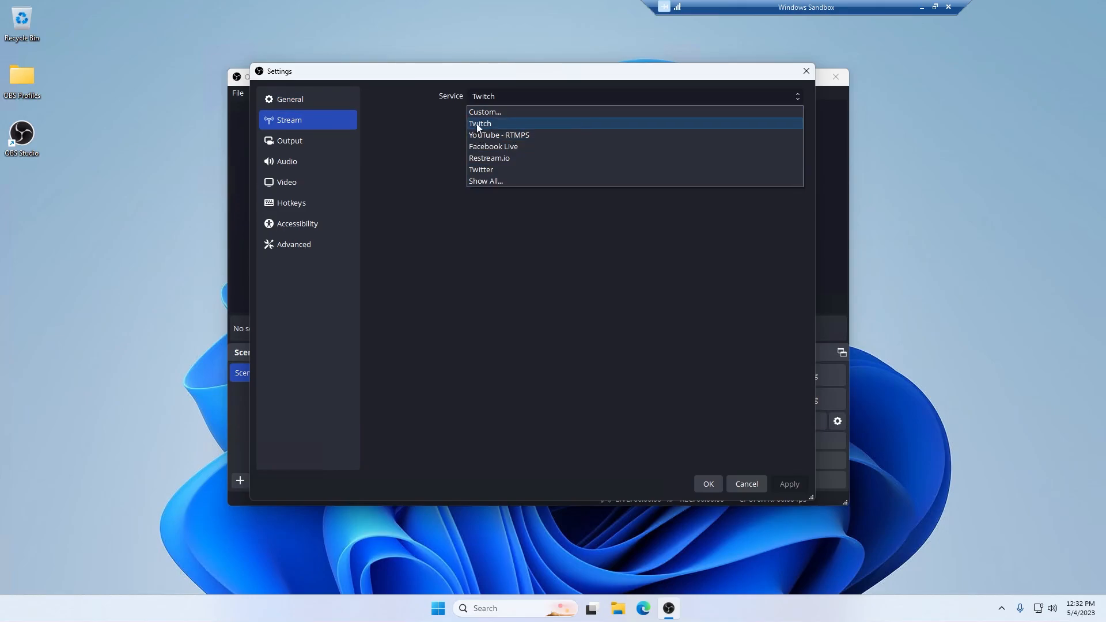
{"action": "left_click", "coordinate": [506, 95]}
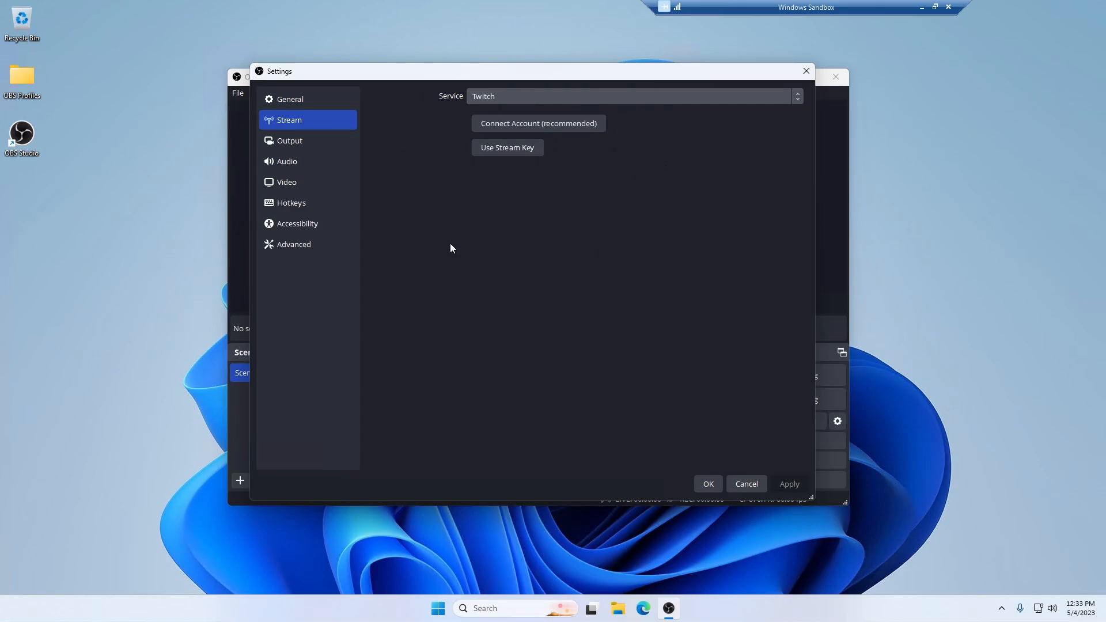
{"action": "left_click", "coordinate": [506, 96]}
{"action": "left_click", "coordinate": [494, 135]}
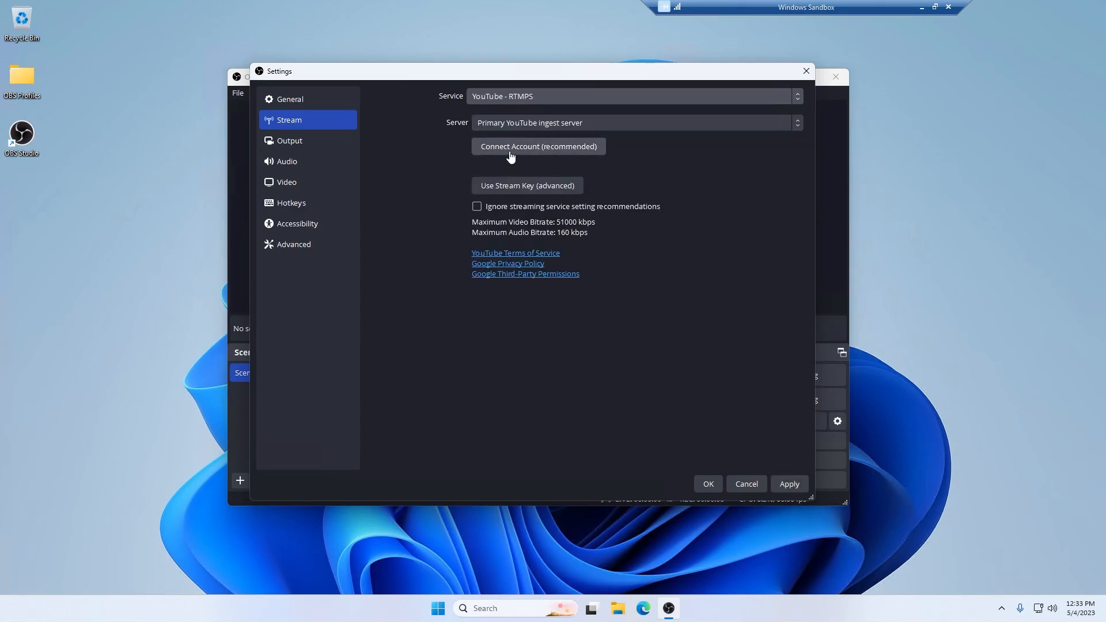
{"action": "left_click", "coordinate": [520, 96]}
{"action": "left_click", "coordinate": [492, 123]}
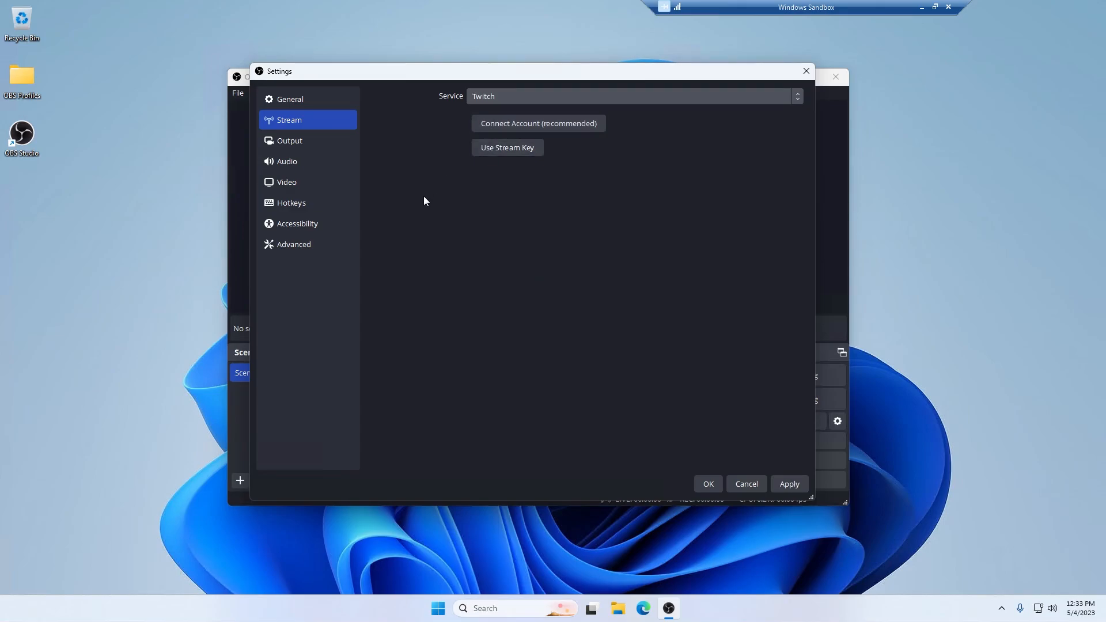
{"action": "mouse_move", "coordinate": [474, 81]}
{"action": "left_mouse_down"}
{"action": "mouse_move", "coordinate": [474, 104]}
{"action": "mouse_move", "coordinate": [486, 96]}
{"action": "left_mouse_up"}
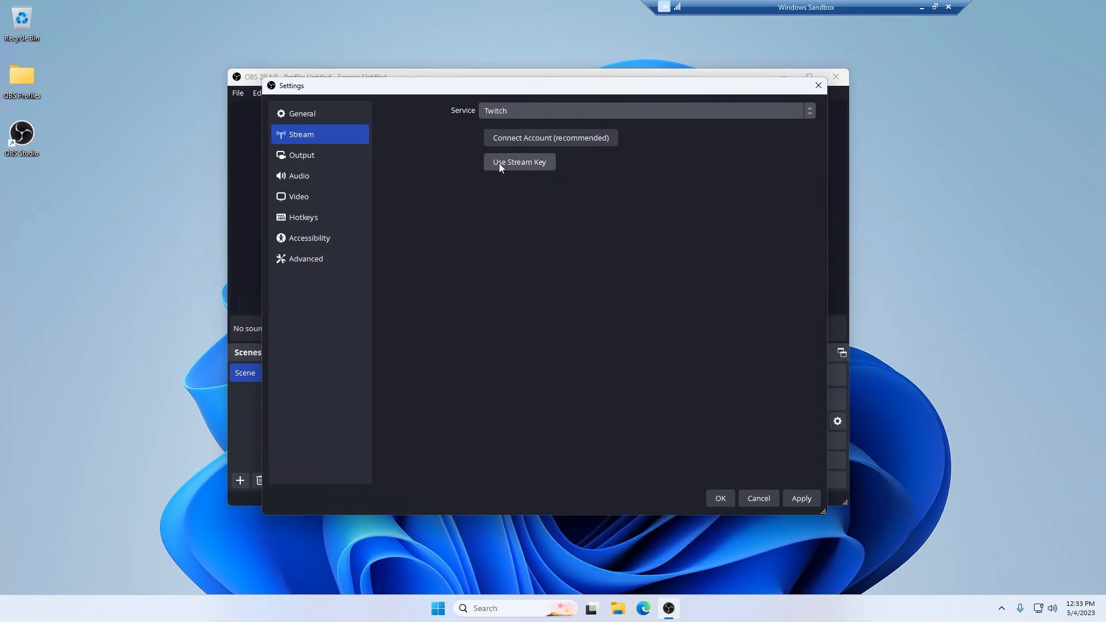
- Compare the Simple and Advanced modes of the output settings, leaving Advanced selected
{"action": "left_click", "coordinate": [307, 157]}
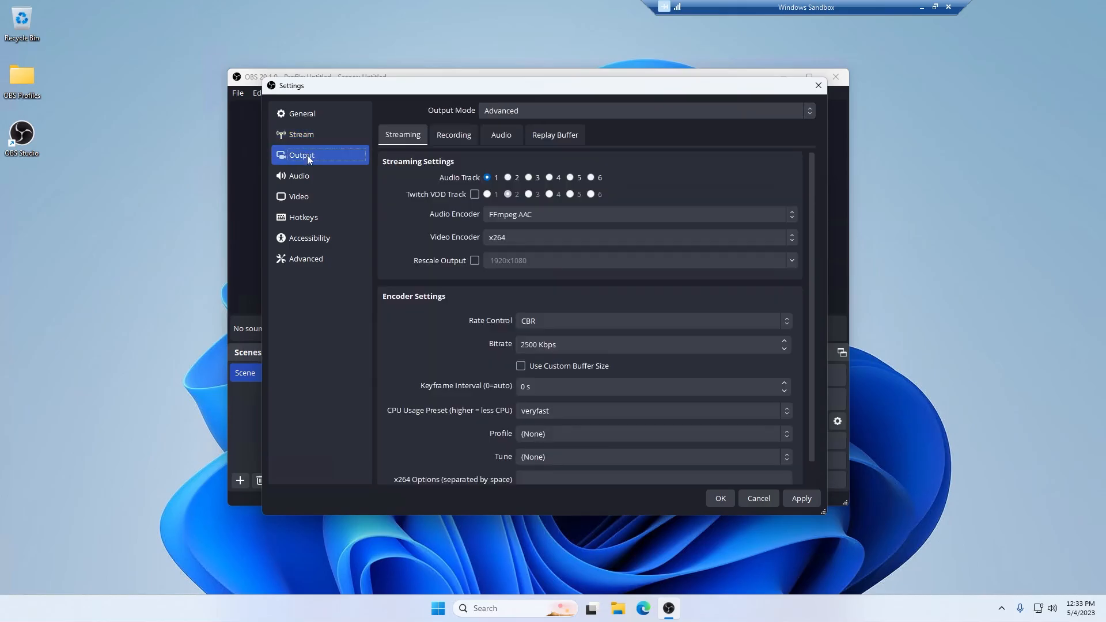
{"action": "left_click", "coordinate": [572, 111]}
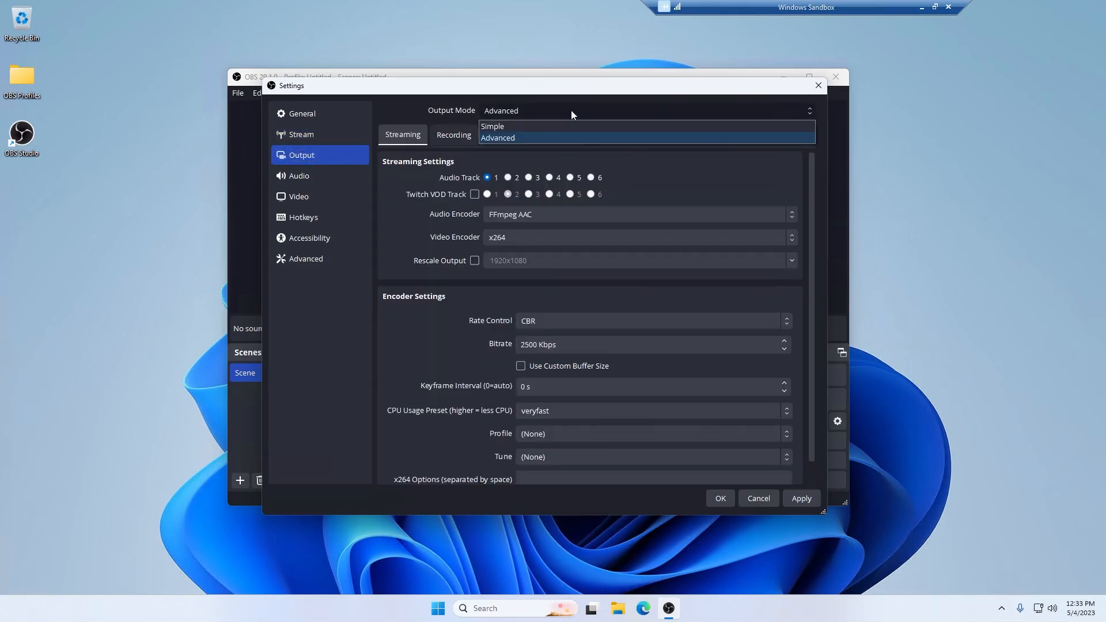
{"action": "left_click", "coordinate": [520, 124]}
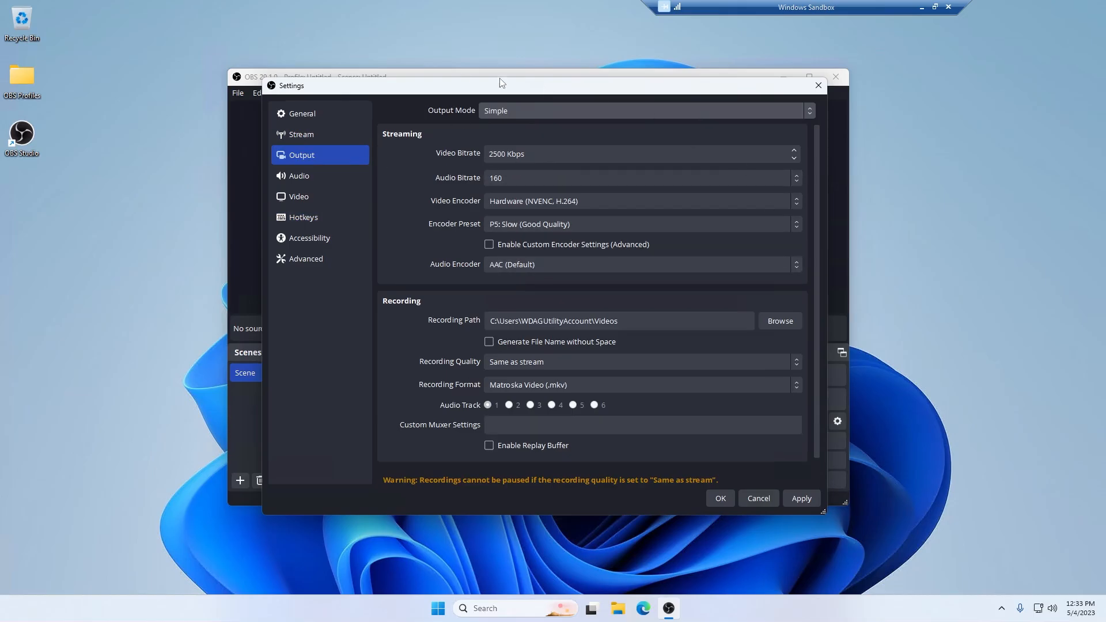
{"action": "left_click", "coordinate": [494, 113]}
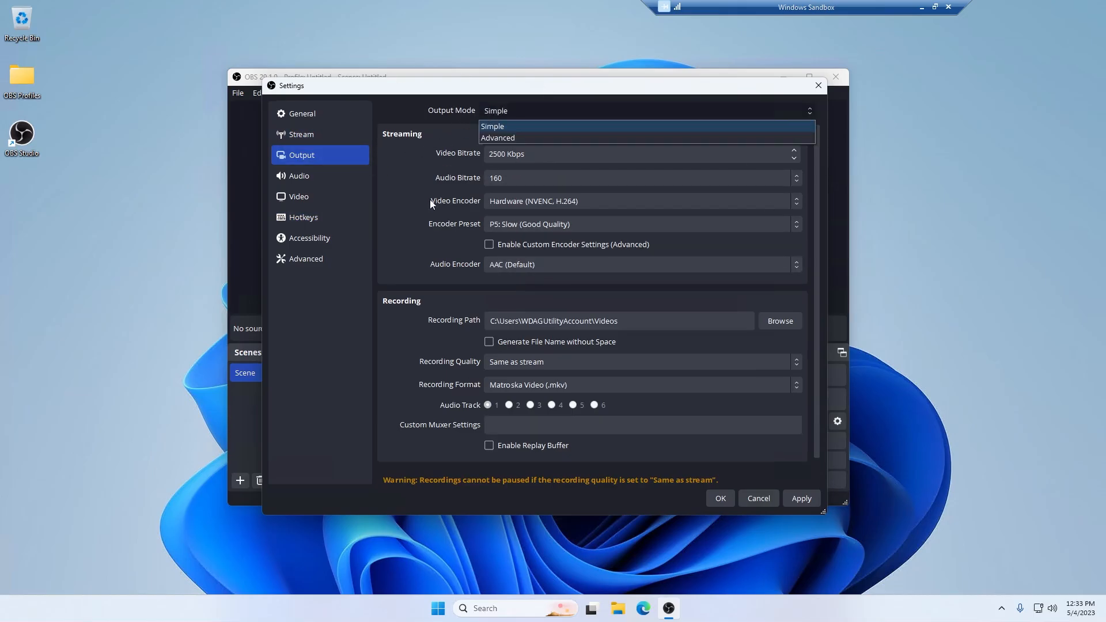
{"action": "left_click", "coordinate": [493, 140]}
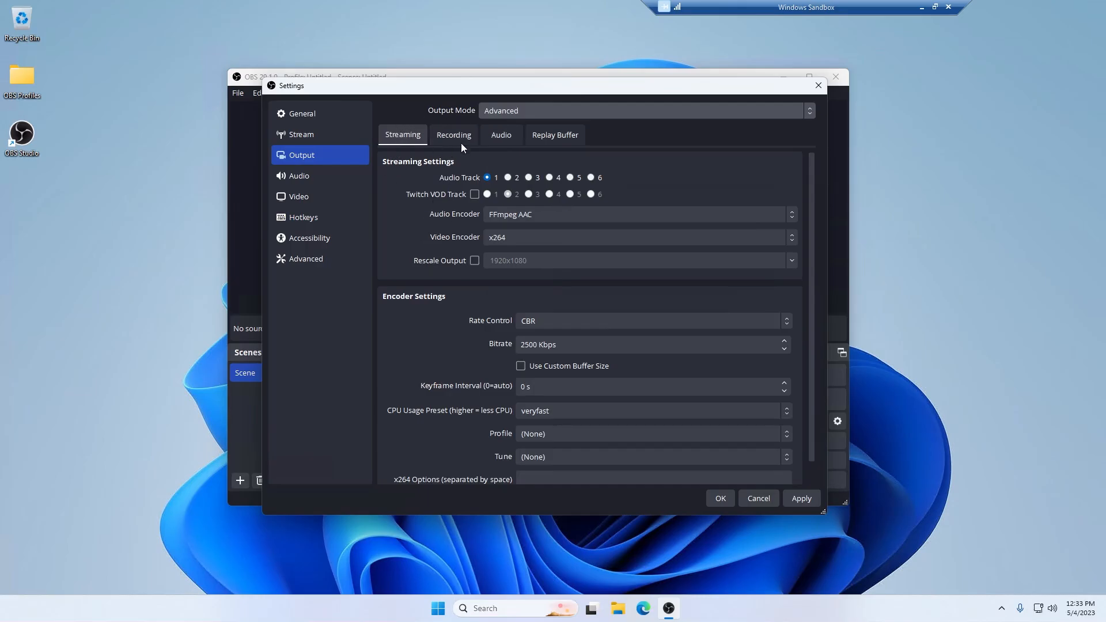
- Enable the replay buffer with a maximum replay time of 300 s, apply it and close the settings
{"action": "left_click", "coordinate": [555, 137]}
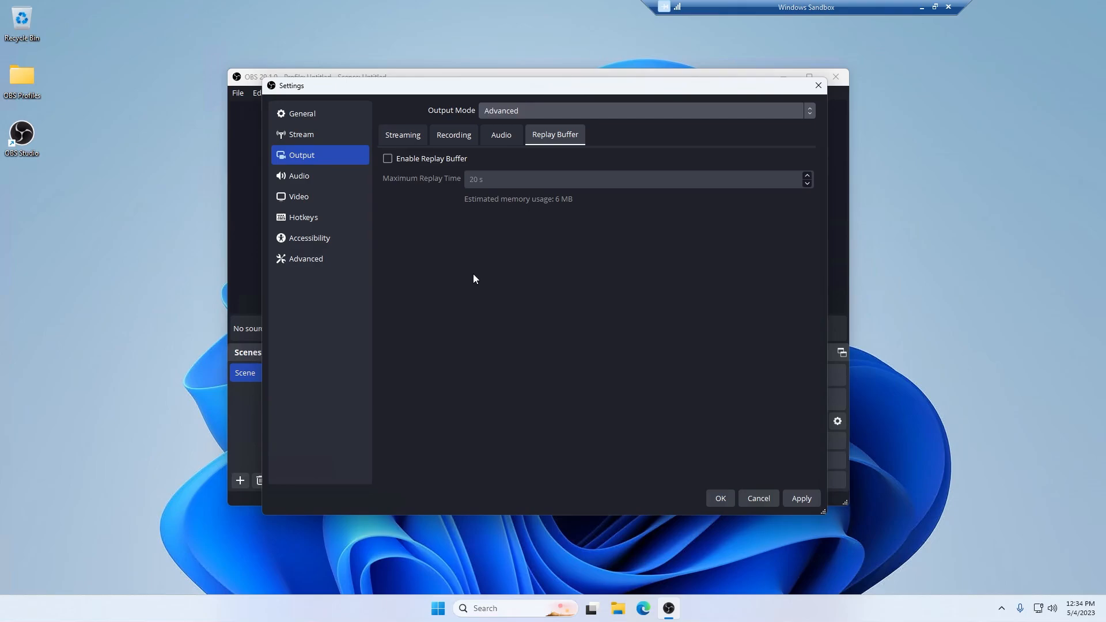
{"action": "left_click", "coordinate": [387, 158]}
{"action": "key", "text": "Tab"}
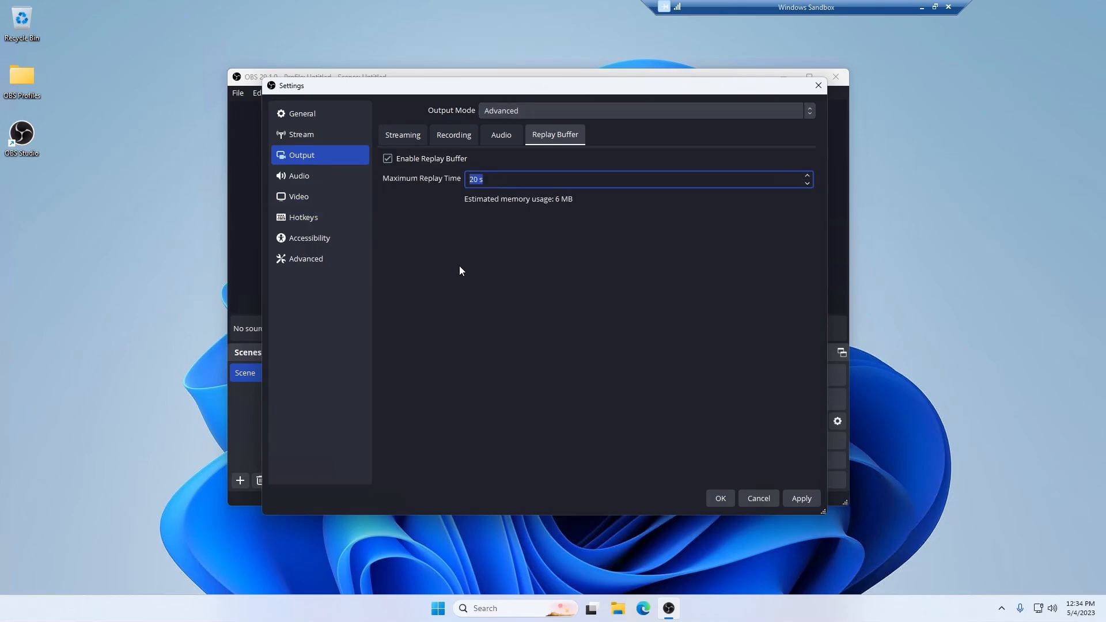
{"action": "type", "text": "300"}
{"action": "left_click", "coordinate": [801, 498]}
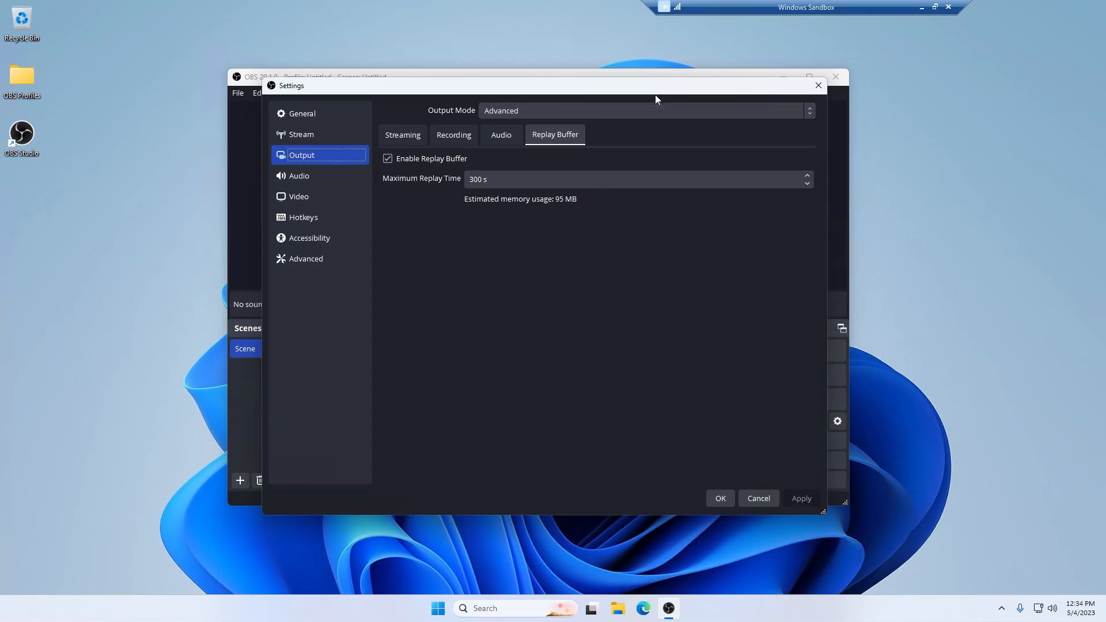
{"action": "left_click_drag", "start_coordinate": [619, 87], "coordinate": [405, 73]}
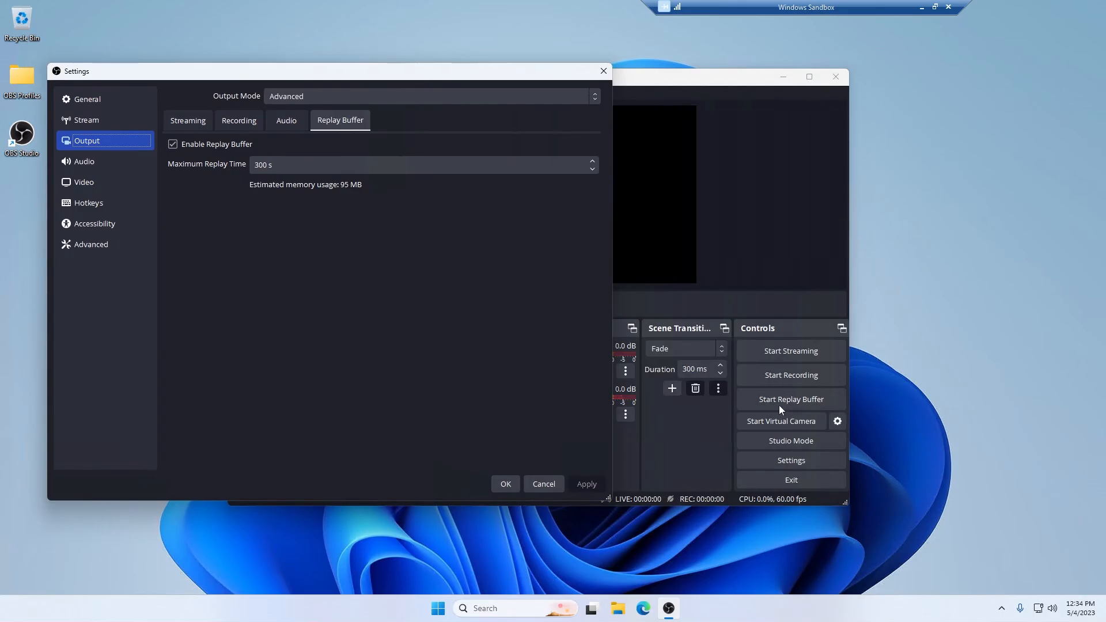
{"action": "left_click", "coordinate": [506, 481]}
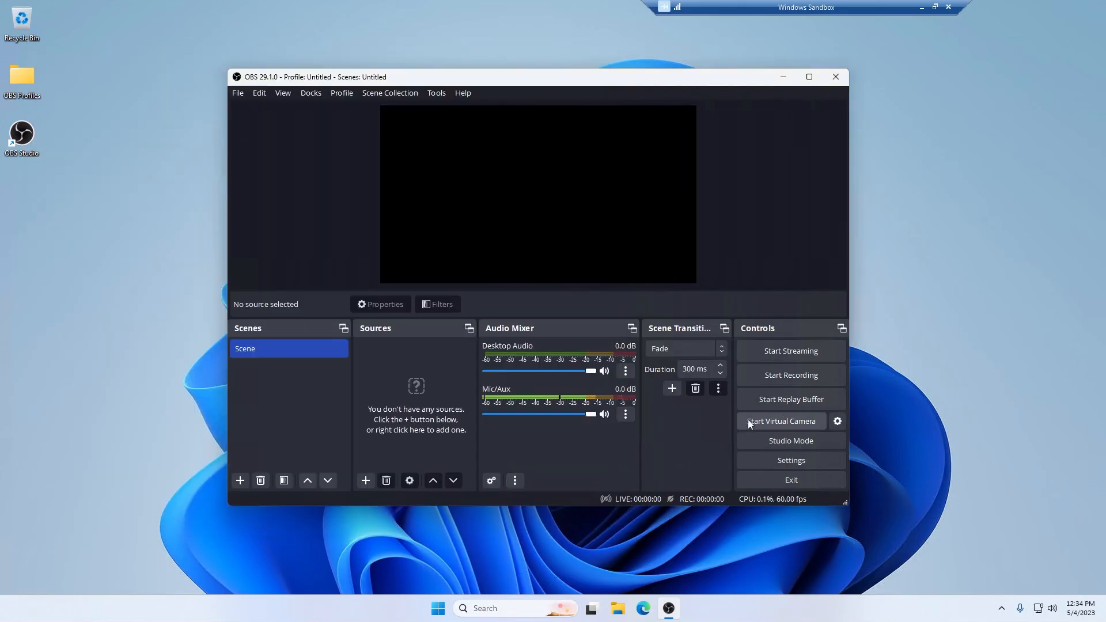
- Examine the hotkey settings for starting and stopping the replay buffer and for saving a replay
{"action": "left_click", "coordinate": [758, 465]}
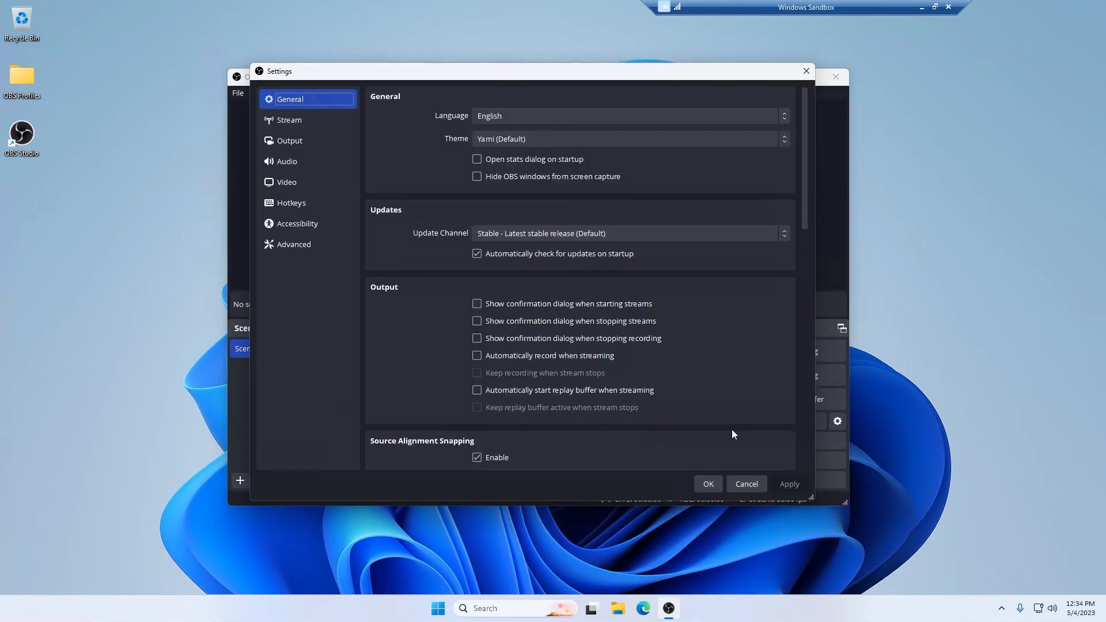
{"action": "left_click", "coordinate": [291, 204]}
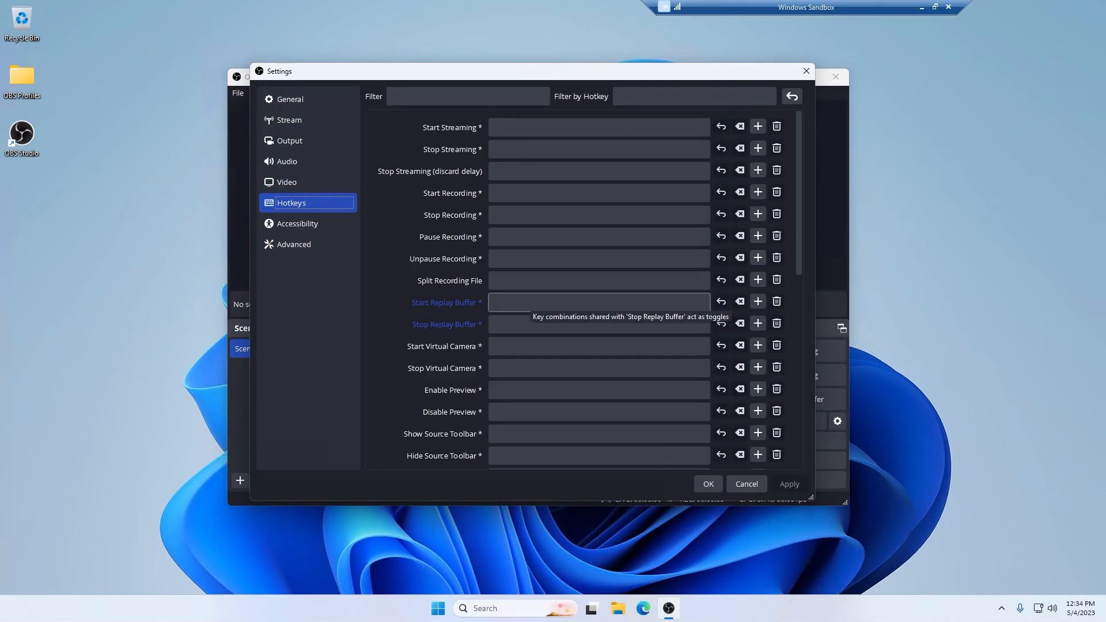
{"action": "scroll", "coordinate": [576, 294], "scroll_direction": "down", "scroll_amount": 5}
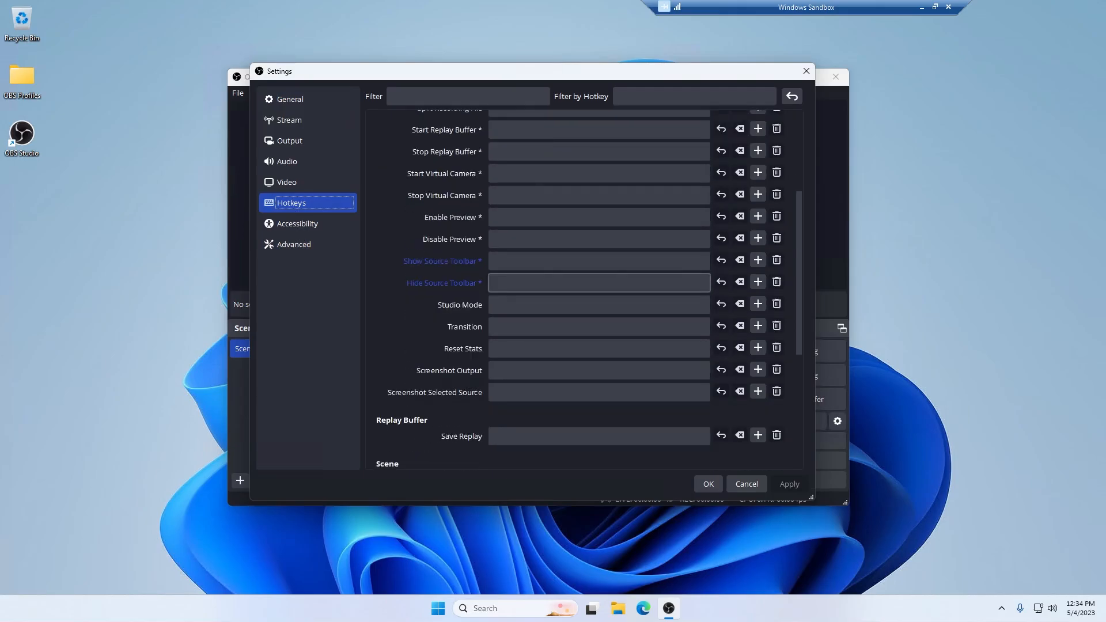
{"action": "scroll", "coordinate": [599, 283], "scroll_direction": "down", "scroll_amount": 1}
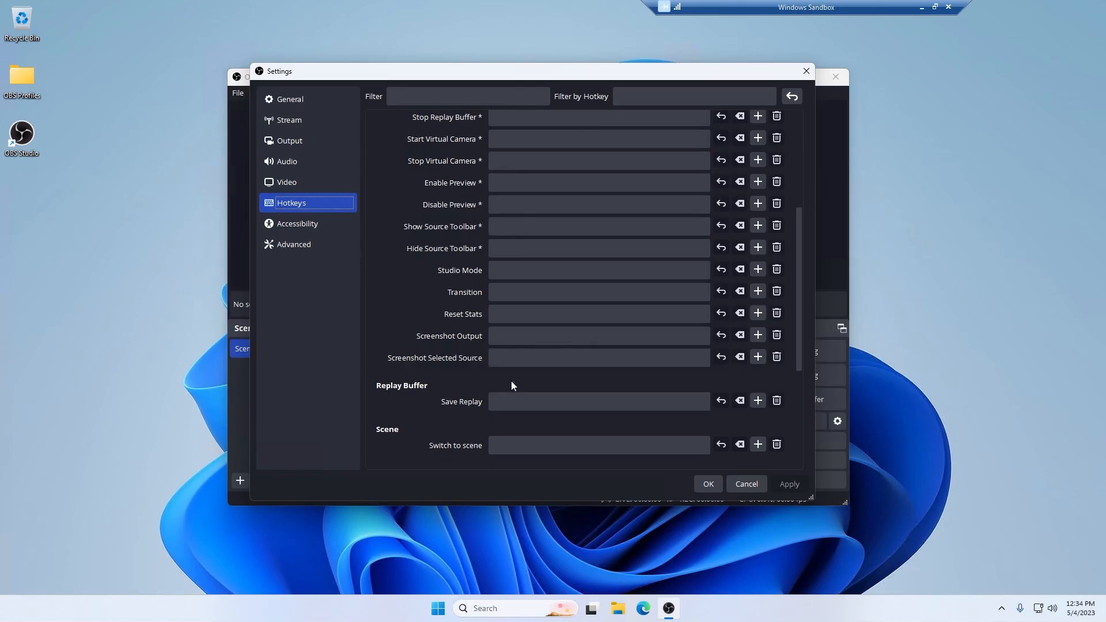
{"action": "scroll", "coordinate": [511, 385], "scroll_direction": "up", "scroll_amount": 6}
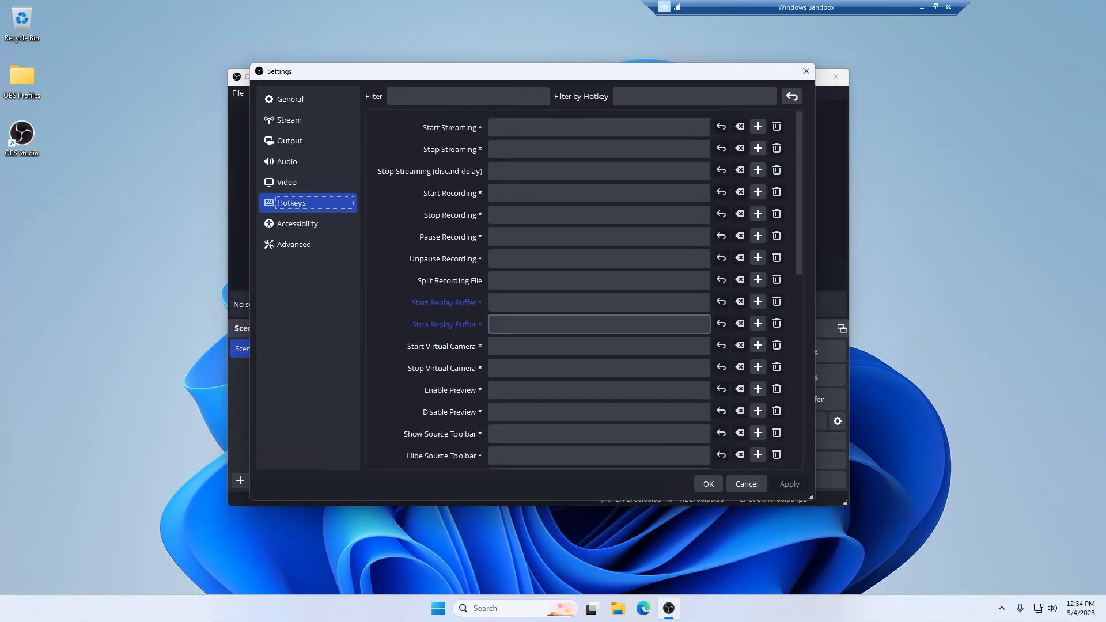
- Return to the output settings and examine the audio bitrate and name options for all the tracks
{"action": "left_click", "coordinate": [283, 181]}
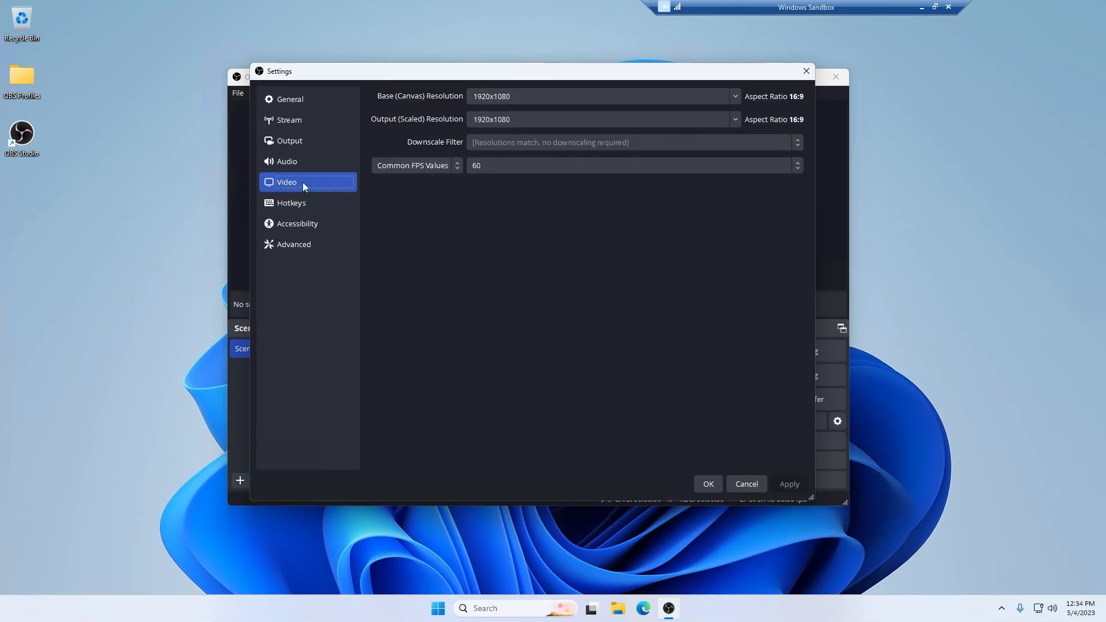
{"action": "left_click", "coordinate": [292, 163]}
{"action": "left_click", "coordinate": [306, 122]}
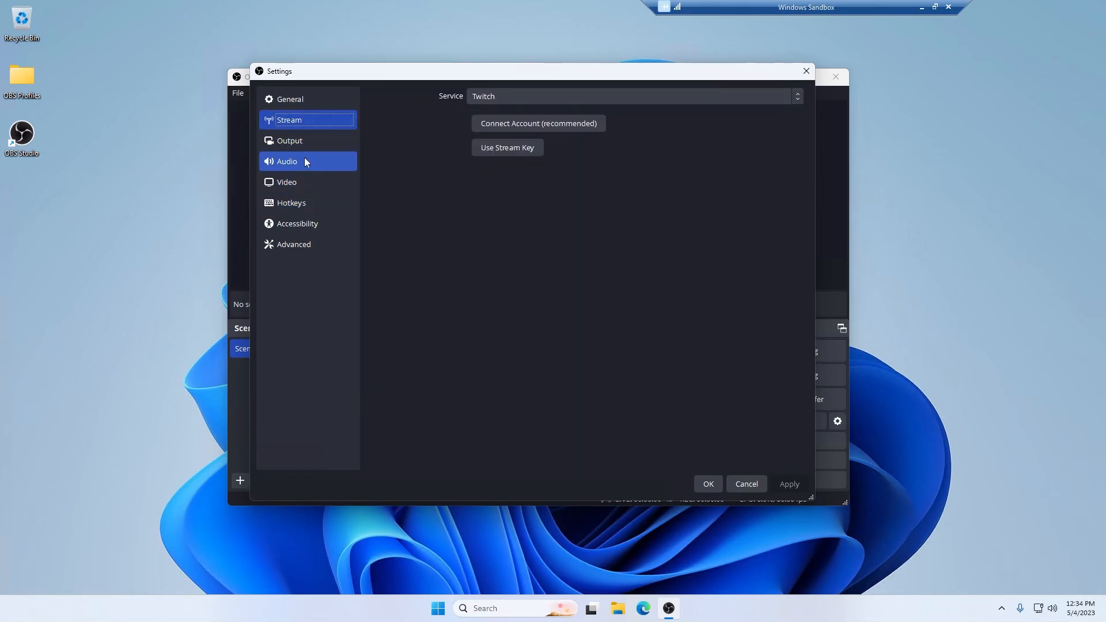
{"action": "left_click", "coordinate": [305, 141]}
{"action": "left_click", "coordinate": [533, 118]}
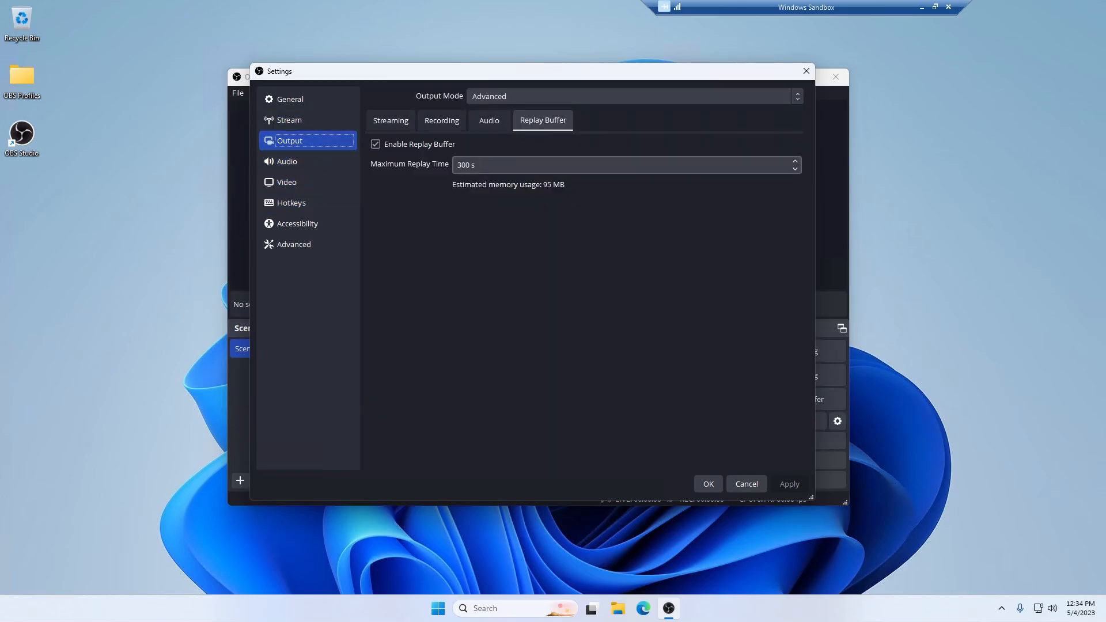
{"action": "left_click", "coordinate": [484, 121]}
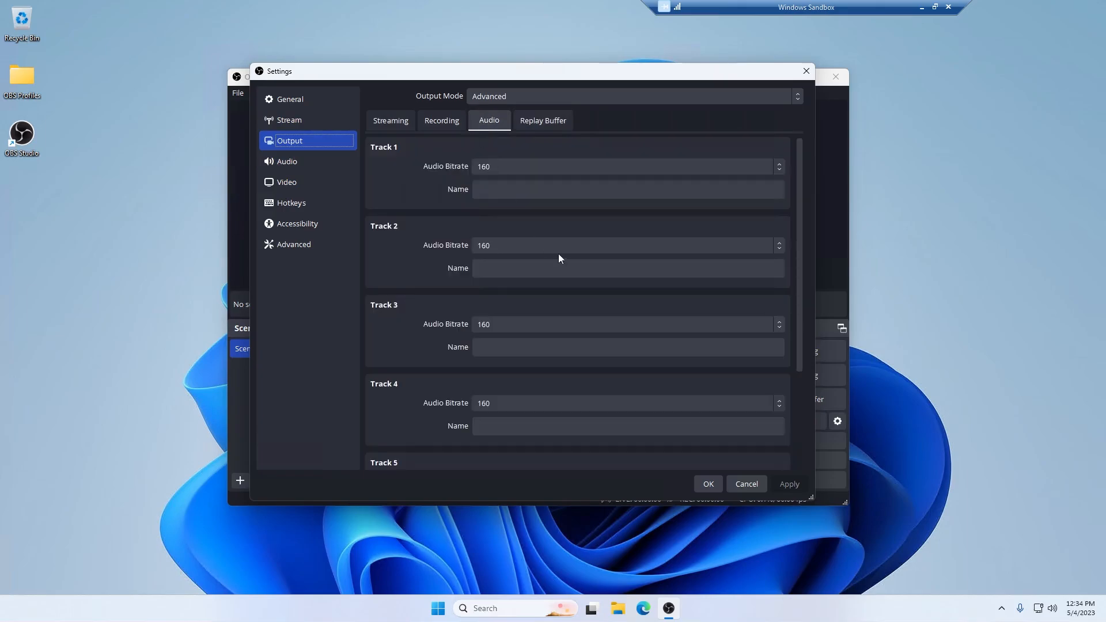
{"action": "scroll", "coordinate": [426, 346], "scroll_direction": "down", "scroll_amount": 3}
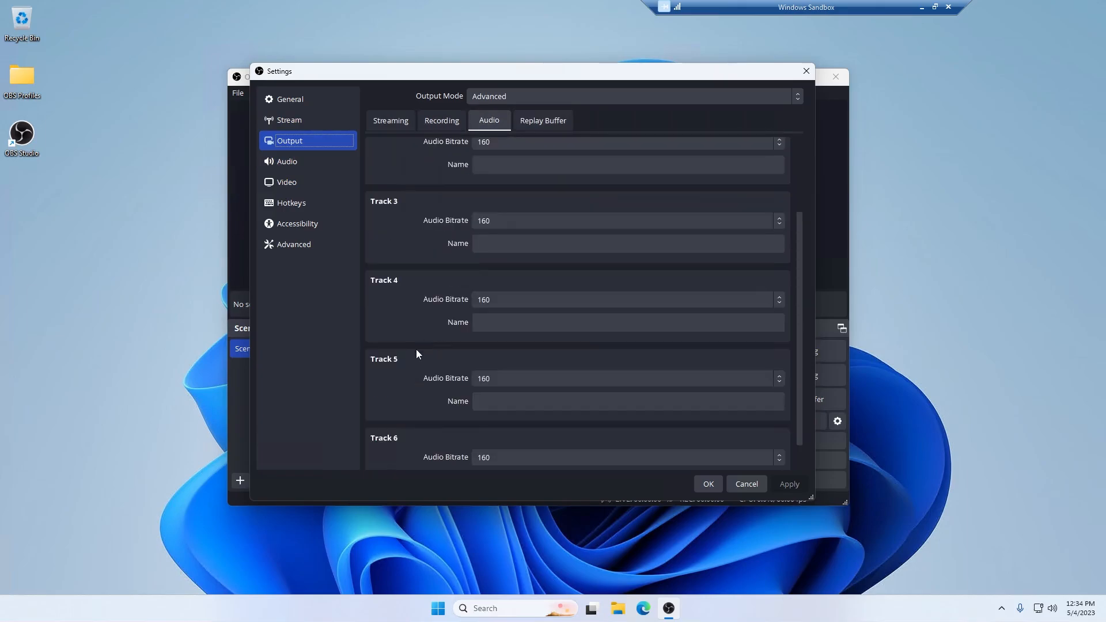
{"action": "scroll", "coordinate": [416, 349], "scroll_direction": "up", "scroll_amount": 3}
{"action": "scroll", "coordinate": [413, 350], "scroll_direction": "down", "scroll_amount": 3}
{"action": "scroll", "coordinate": [411, 352], "scroll_direction": "up", "scroll_amount": 1}
{"action": "scroll", "coordinate": [414, 355], "scroll_direction": "up", "scroll_amount": 1}
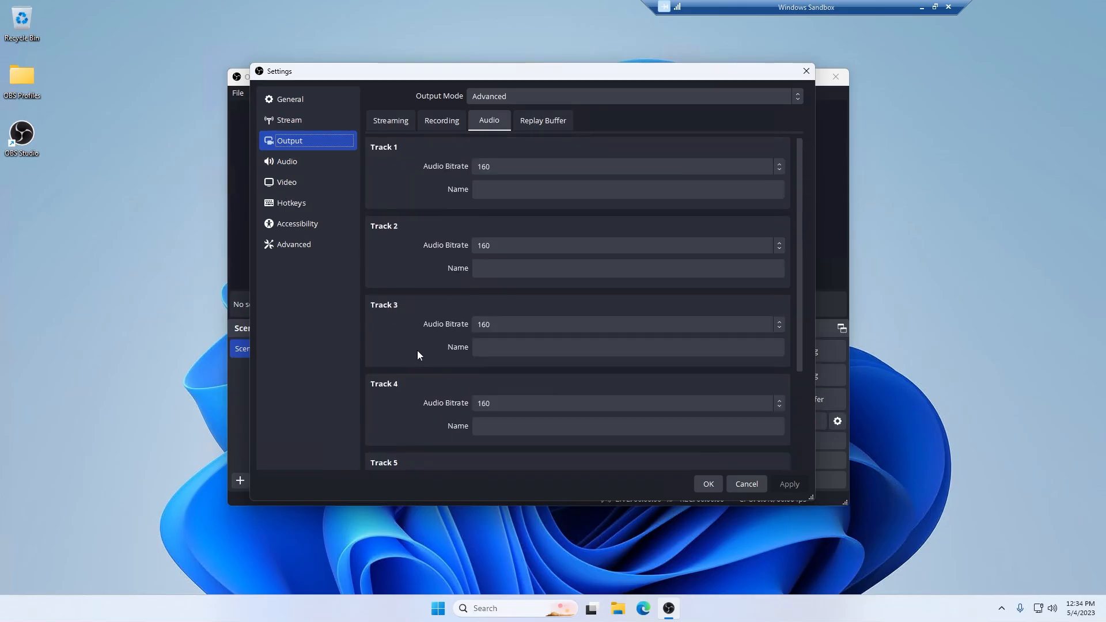
- Open the recording output settings and examine the recording path
{"action": "left_click", "coordinate": [434, 125]}
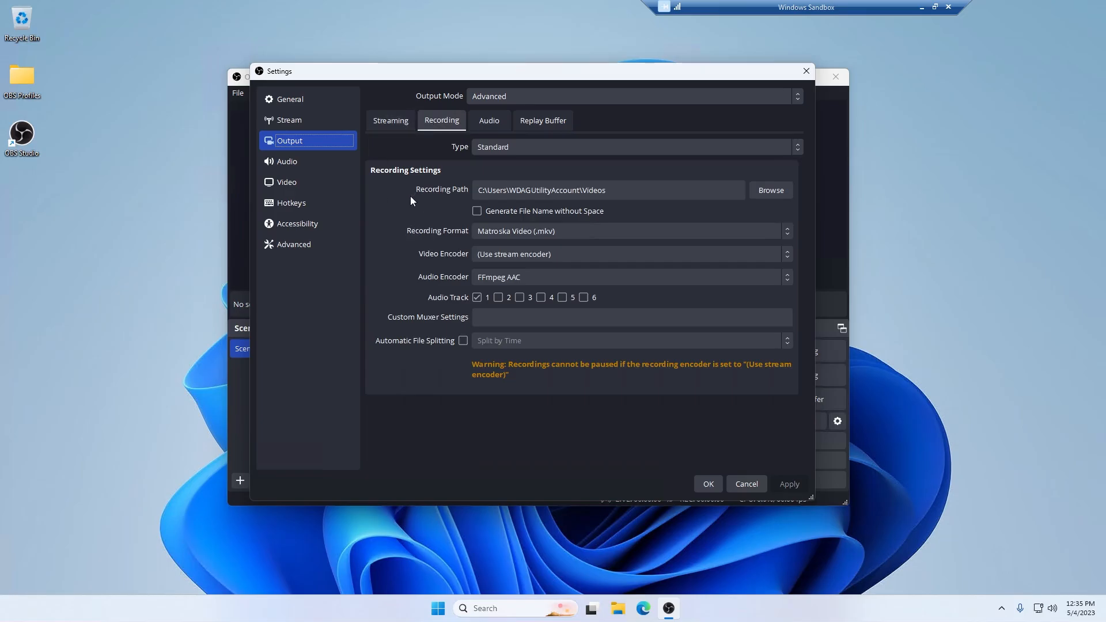
{"action": "left_click_drag", "start_coordinate": [614, 190], "coordinate": [477, 190]}
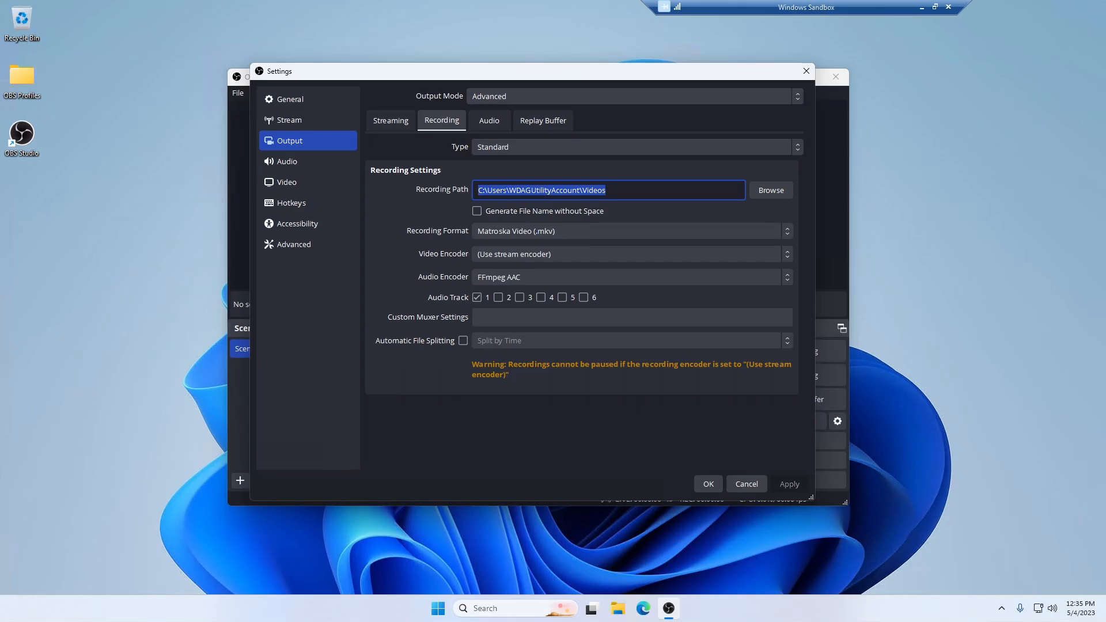
{"action": "left_click", "coordinate": [610, 190]}
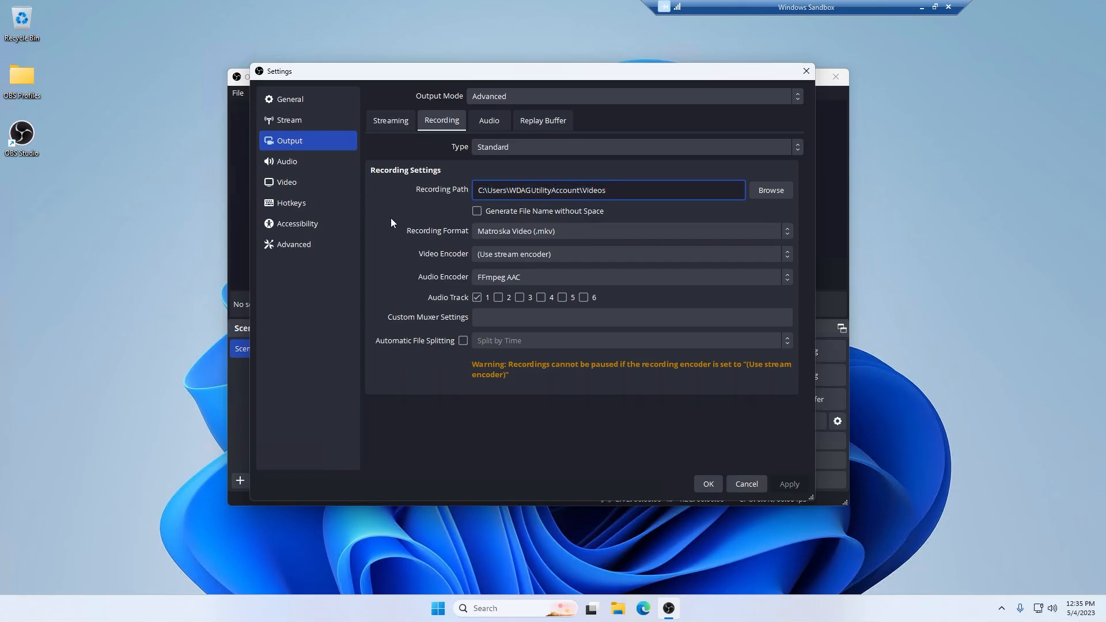
- Open the streaming output settings and examine the available audio encoder options
{"action": "left_click", "coordinate": [394, 128]}
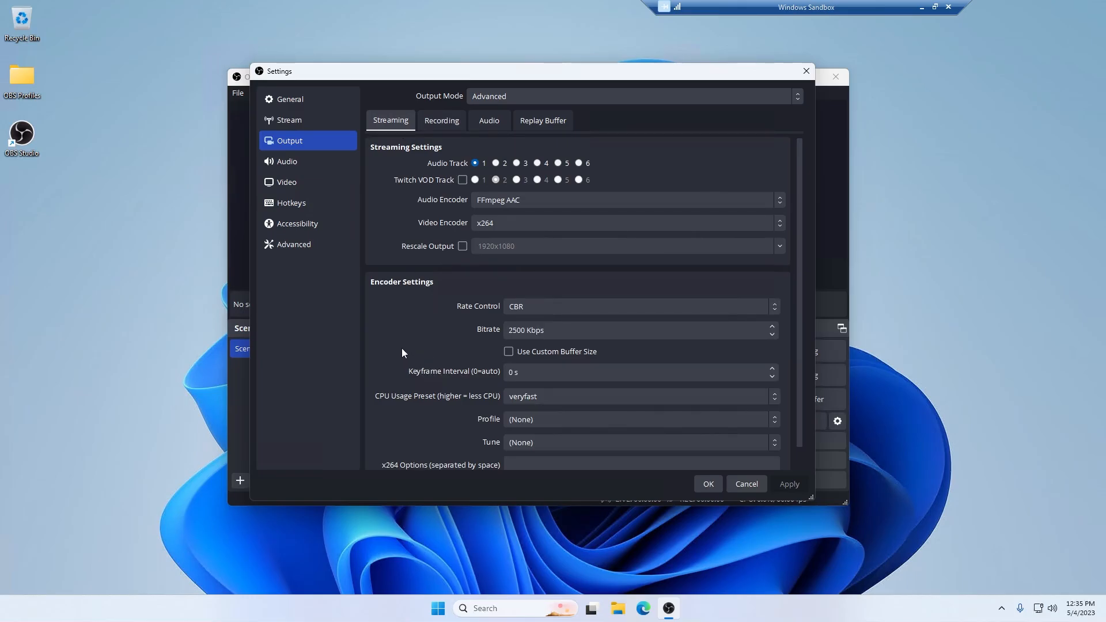
{"action": "scroll", "coordinate": [402, 348], "scroll_direction": "down", "scroll_amount": 1}
{"action": "scroll", "coordinate": [402, 348], "scroll_direction": "up", "scroll_amount": 1}
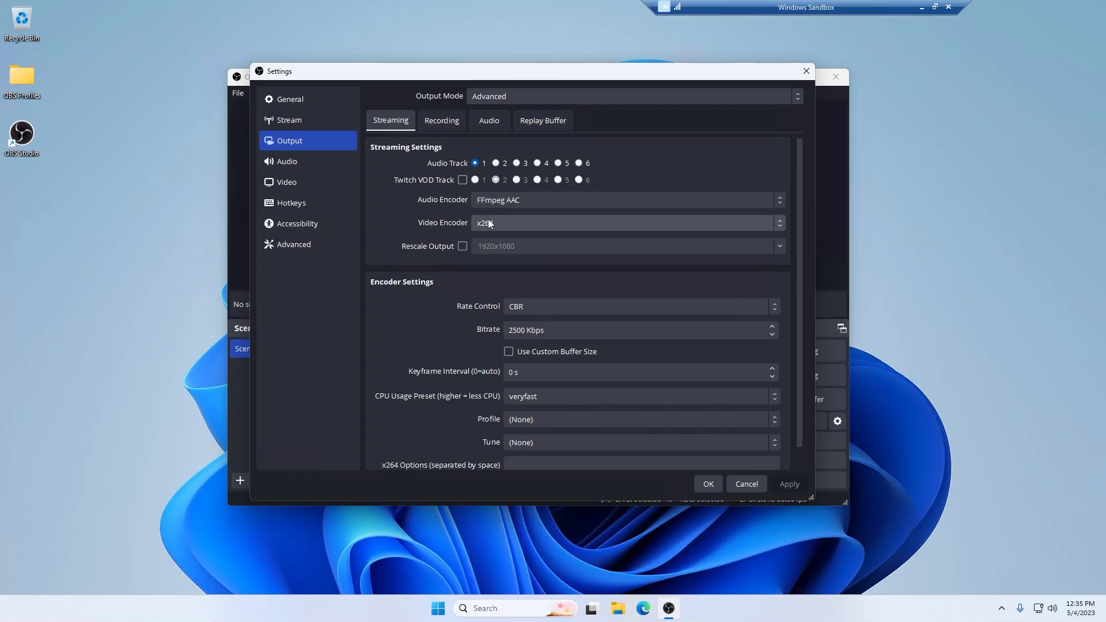
{"action": "left_click", "coordinate": [564, 201]}
{"action": "left_click", "coordinate": [564, 205]}
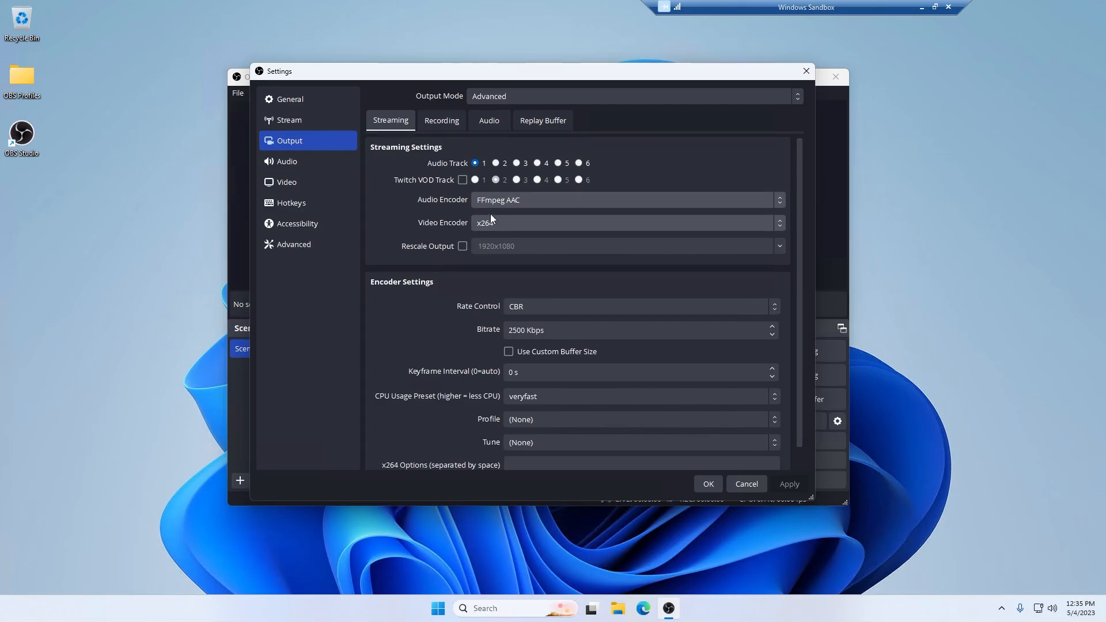
{"action": "left_click", "coordinate": [528, 196]}
{"action": "left_click", "coordinate": [526, 198]}
- Examine the streaming video encoder options, with a brief check of the recording settings
{"action": "left_click", "coordinate": [524, 222]}
{"action": "left_click", "coordinate": [523, 222]}
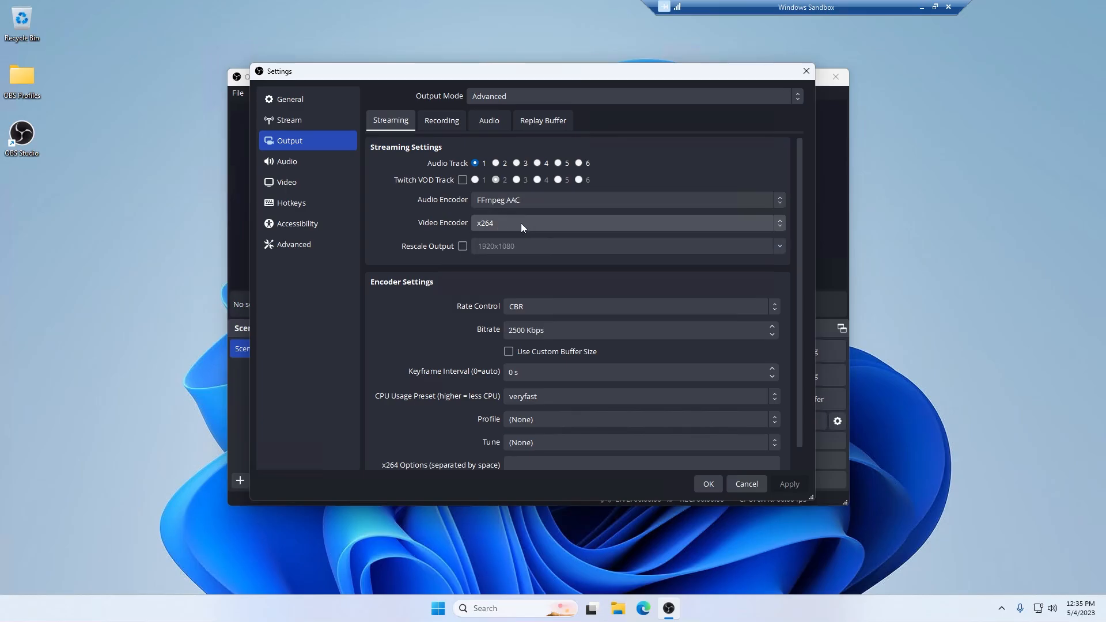
{"action": "left_click", "coordinate": [482, 226]}
{"action": "left_click", "coordinate": [483, 228]}
{"action": "left_click", "coordinate": [441, 119]}
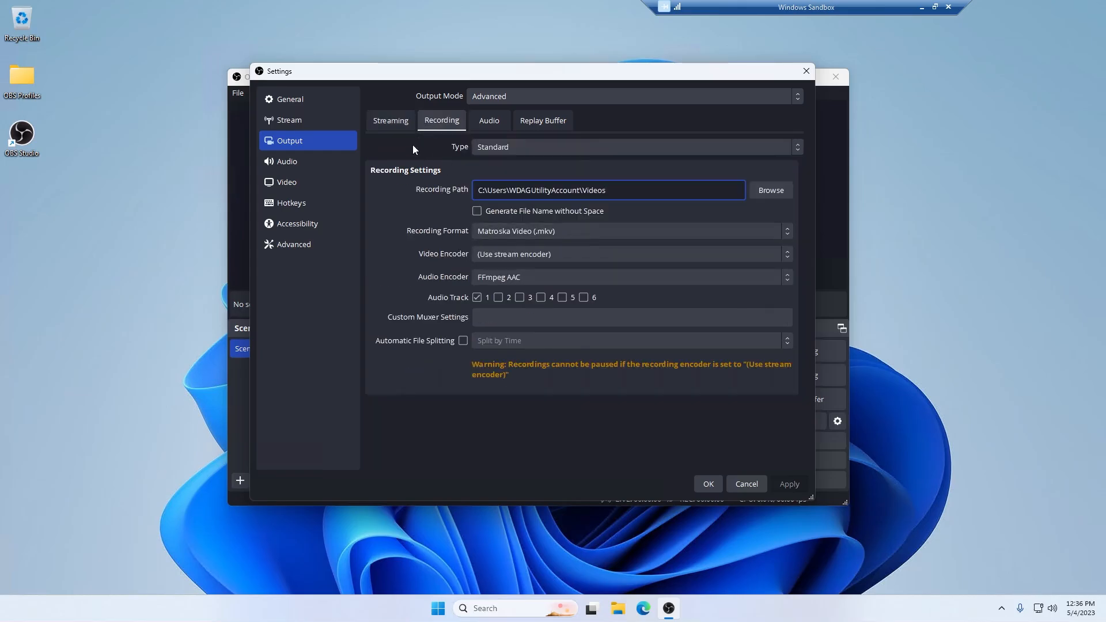
{"action": "left_click", "coordinate": [406, 122]}
{"action": "left_click", "coordinate": [494, 226]}
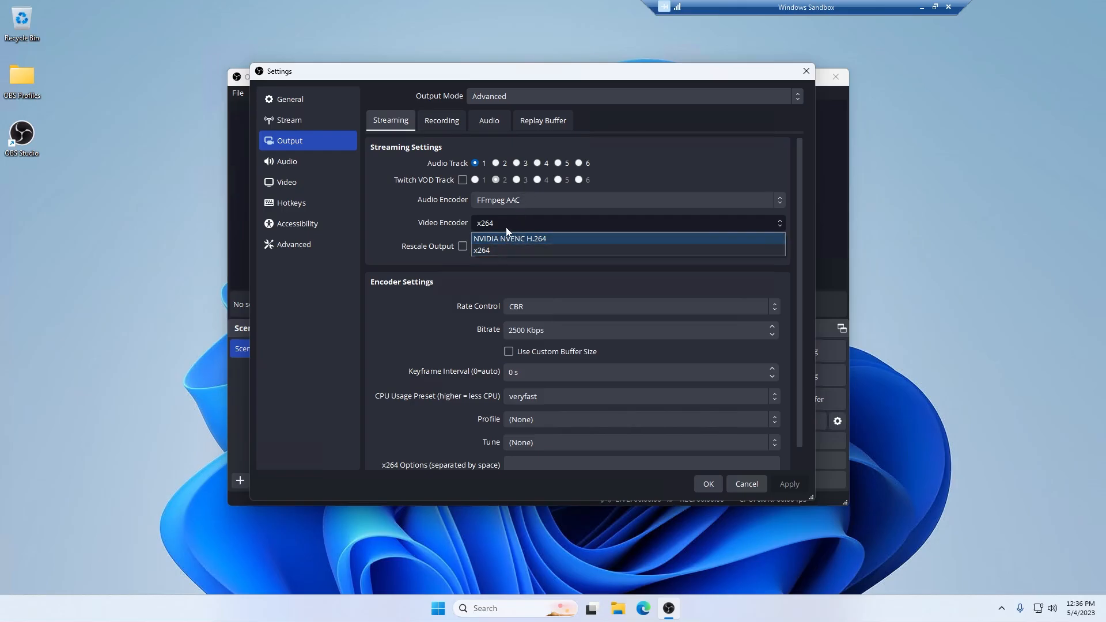
{"action": "left_click", "coordinate": [506, 228]}
- Check the selected streaming service and the video encoders offered for it in the streaming output settings
{"action": "left_click", "coordinate": [322, 122]}
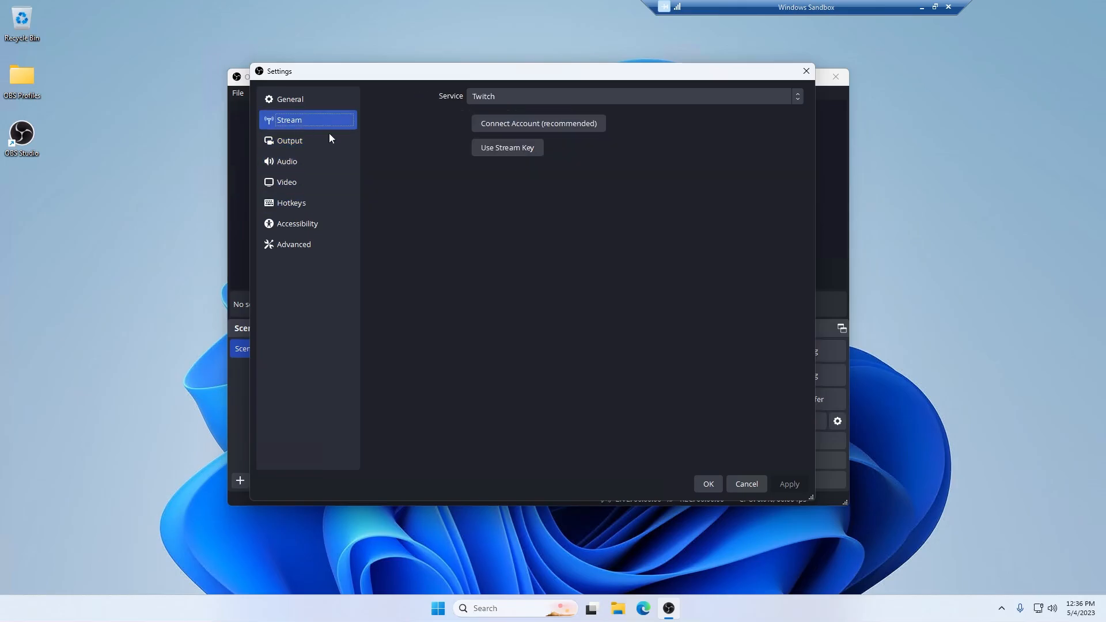
{"action": "left_click", "coordinate": [489, 98]}
{"action": "left_click", "coordinate": [481, 95]}
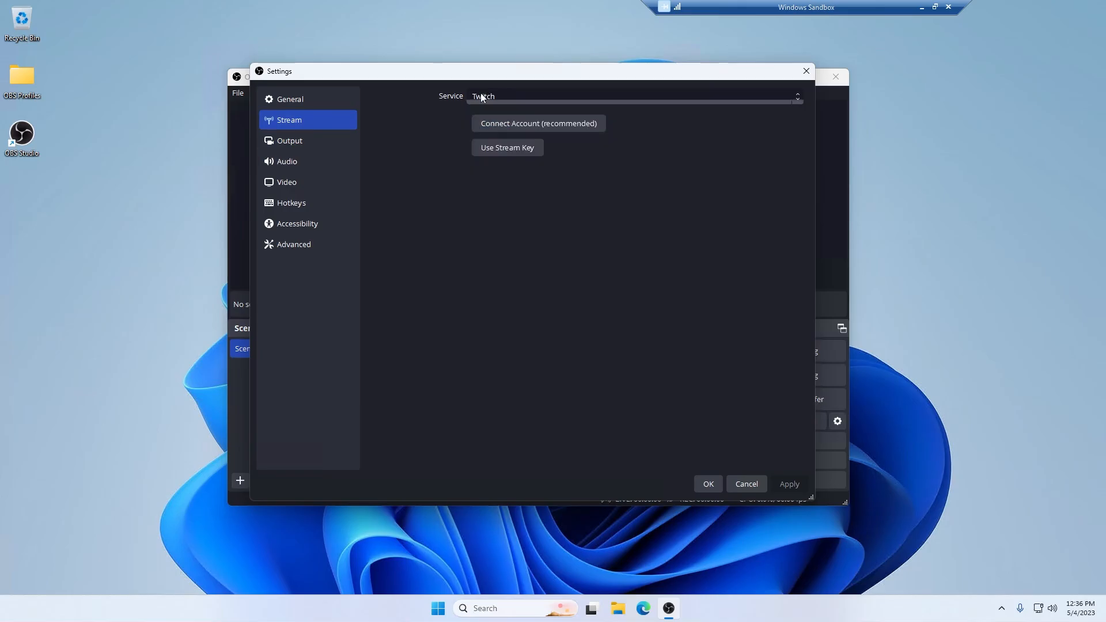
{"action": "left_click", "coordinate": [296, 143]}
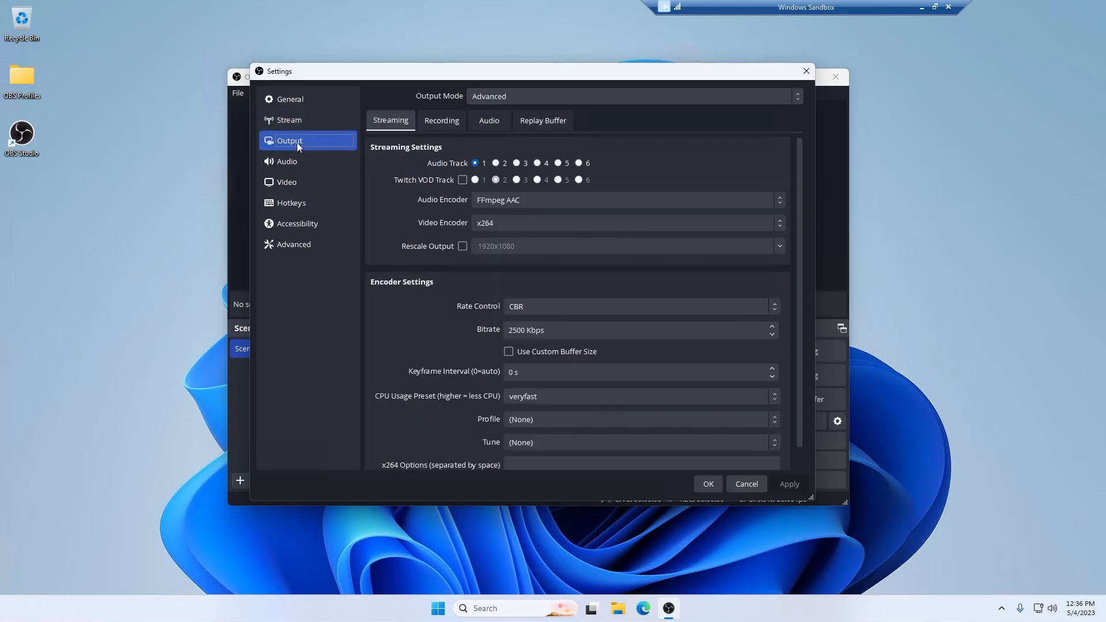
{"action": "left_click", "coordinate": [520, 223]}
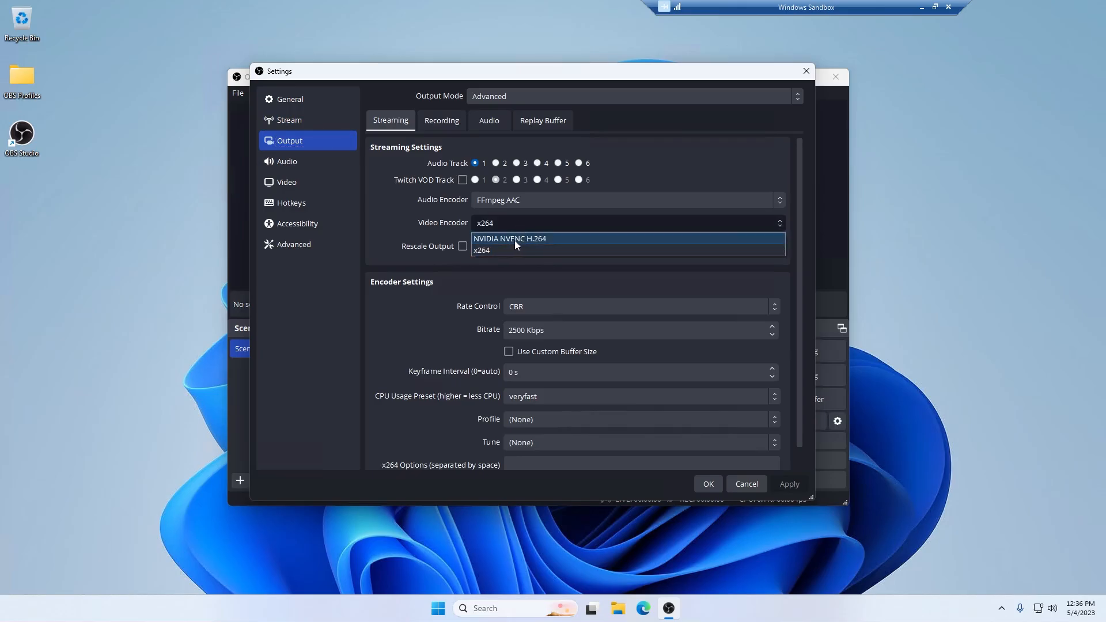
{"action": "left_click", "coordinate": [433, 296]}
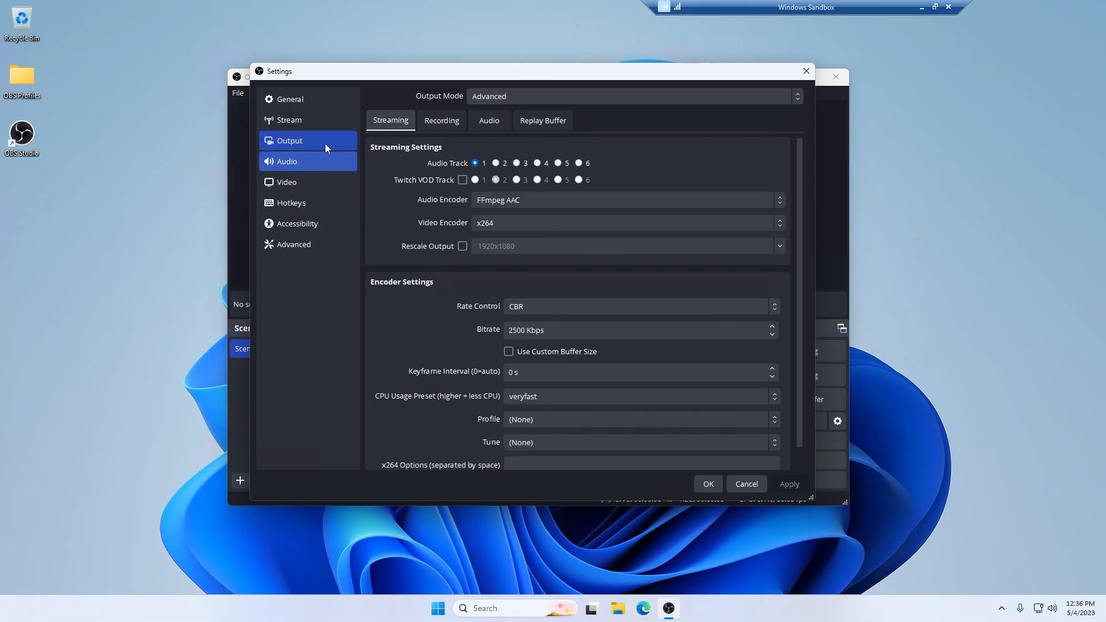
- Set the streaming service to YouTube - RTMPS and apply the change
{"action": "left_click", "coordinate": [273, 182]}
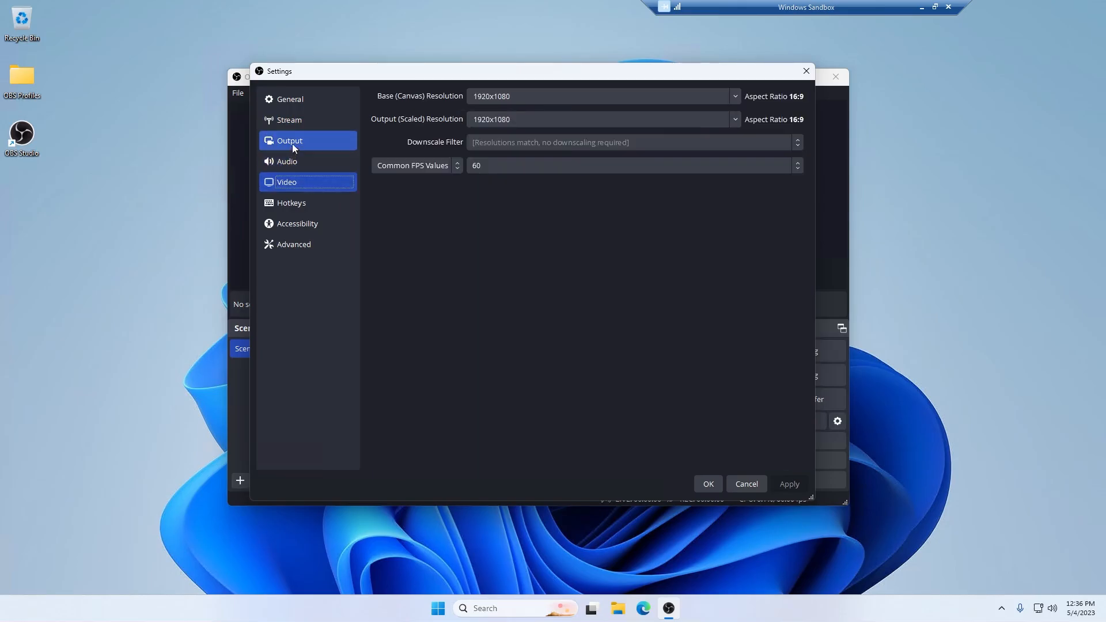
{"action": "left_click", "coordinate": [288, 120]}
{"action": "left_click", "coordinate": [486, 96]}
{"action": "left_click", "coordinate": [487, 136]}
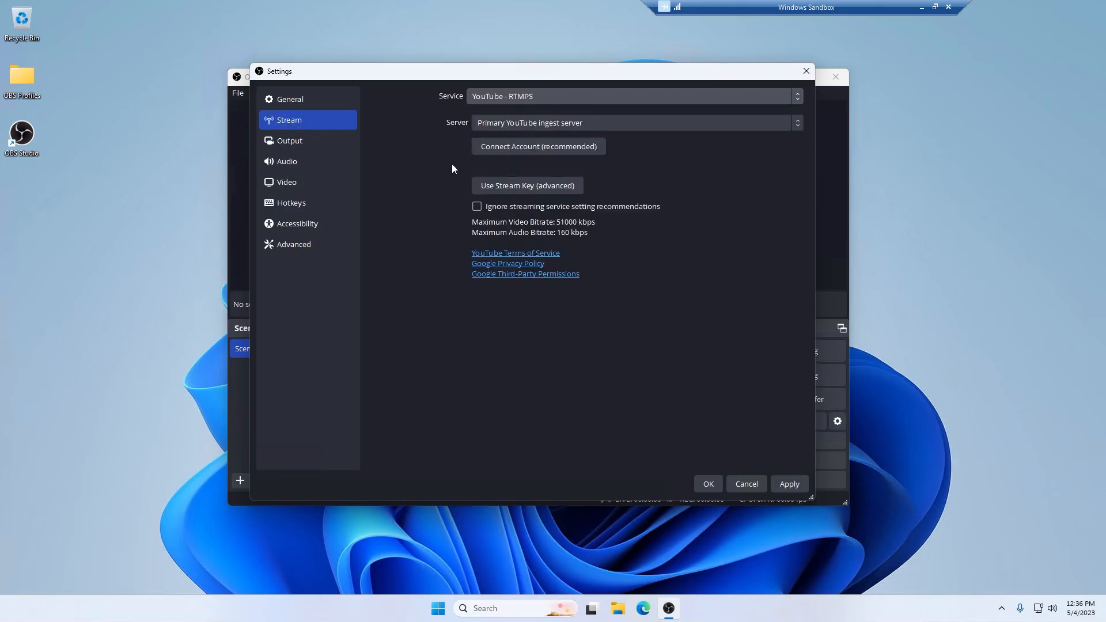
{"action": "left_click", "coordinate": [783, 488]}
- Return to the streaming output settings and examine the video encoders offered for YouTube, keeping x264 selected
{"action": "left_click", "coordinate": [278, 144]}
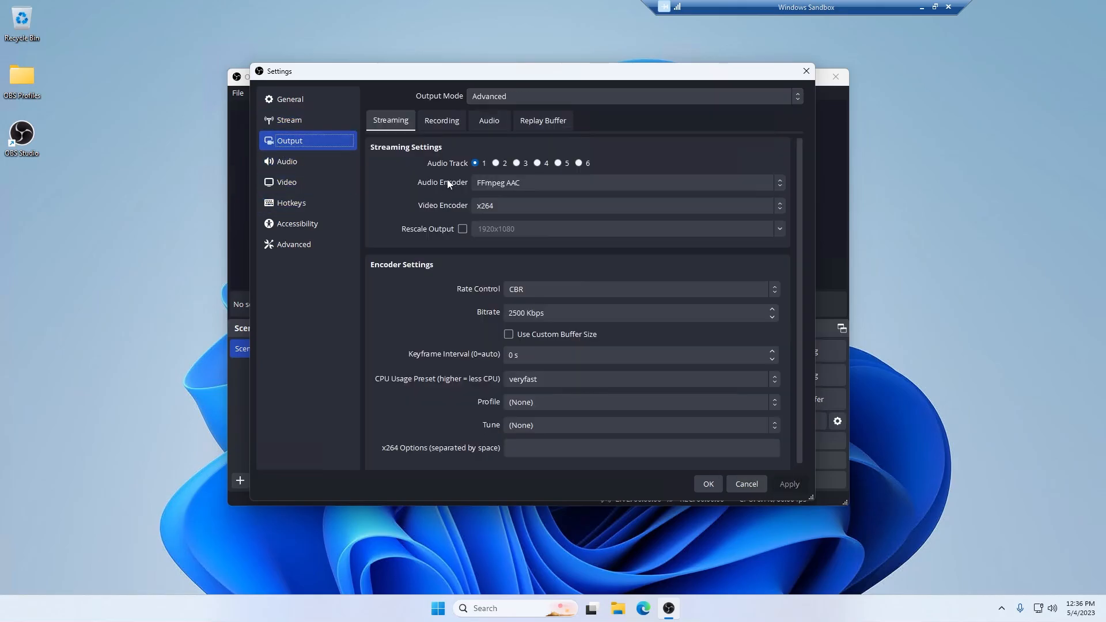
{"action": "left_click", "coordinate": [486, 209]}
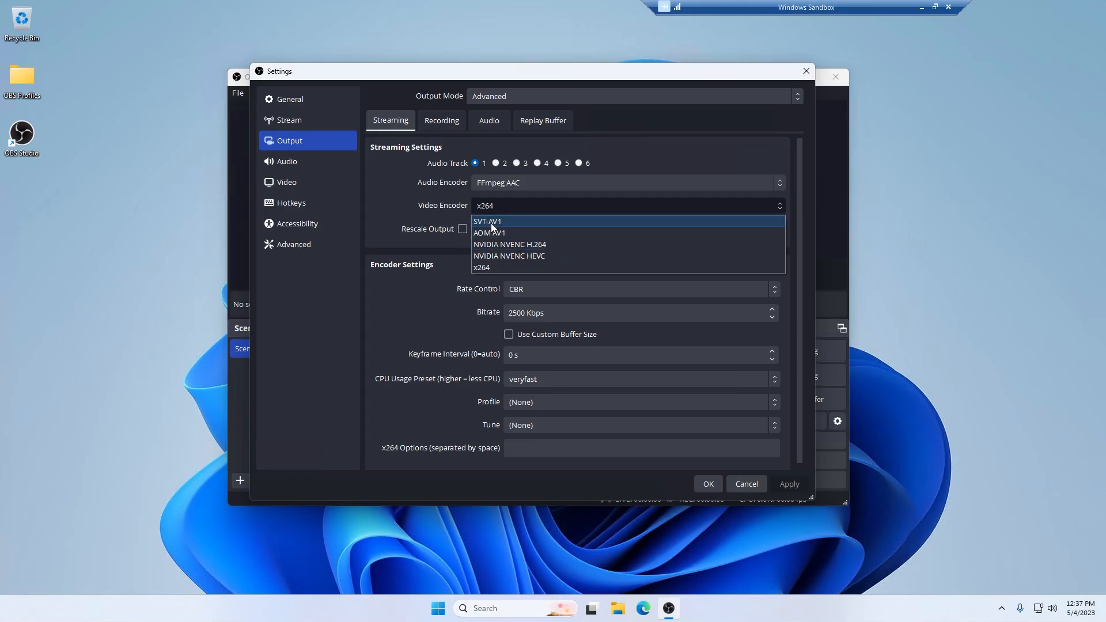
{"action": "left_click", "coordinate": [496, 269]}
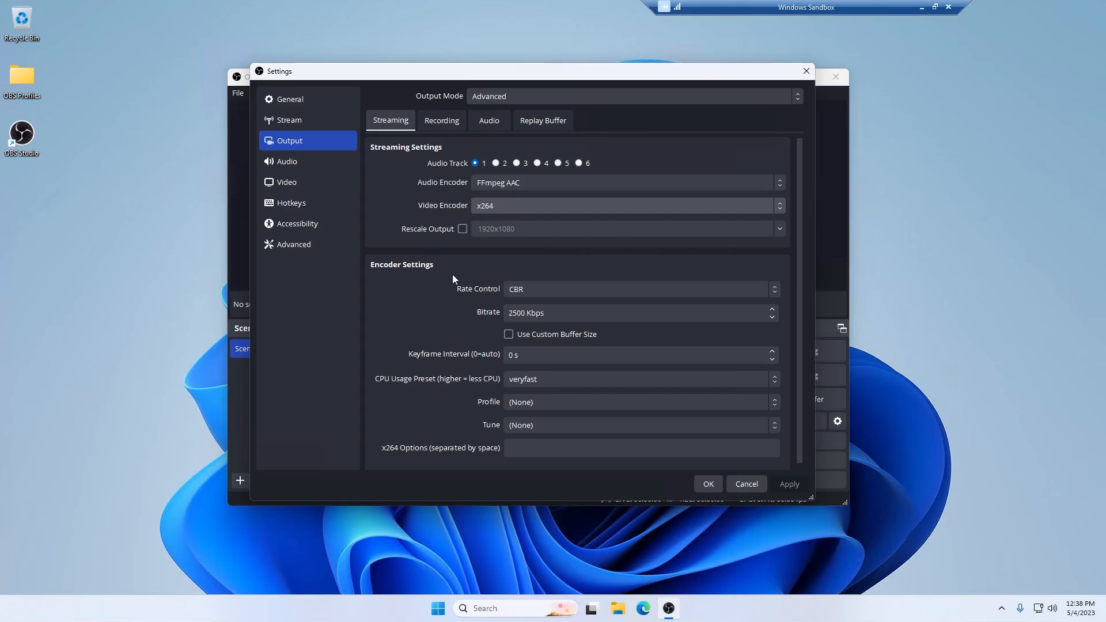
{"action": "left_click", "coordinate": [521, 209]}
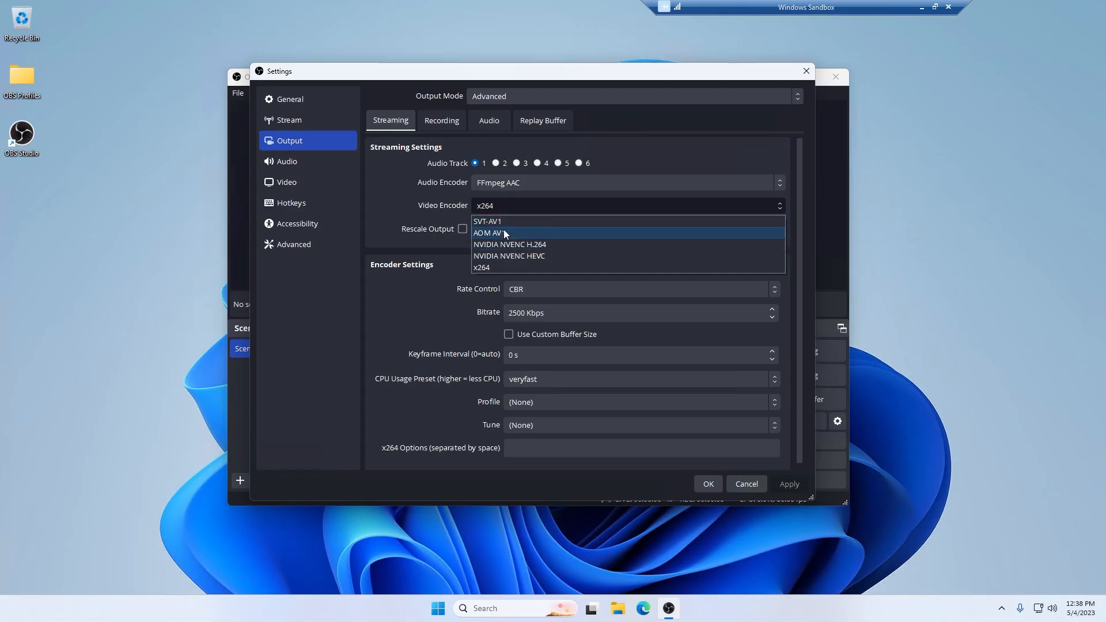
{"action": "left_click", "coordinate": [506, 210]}
{"action": "left_click", "coordinate": [505, 209]}
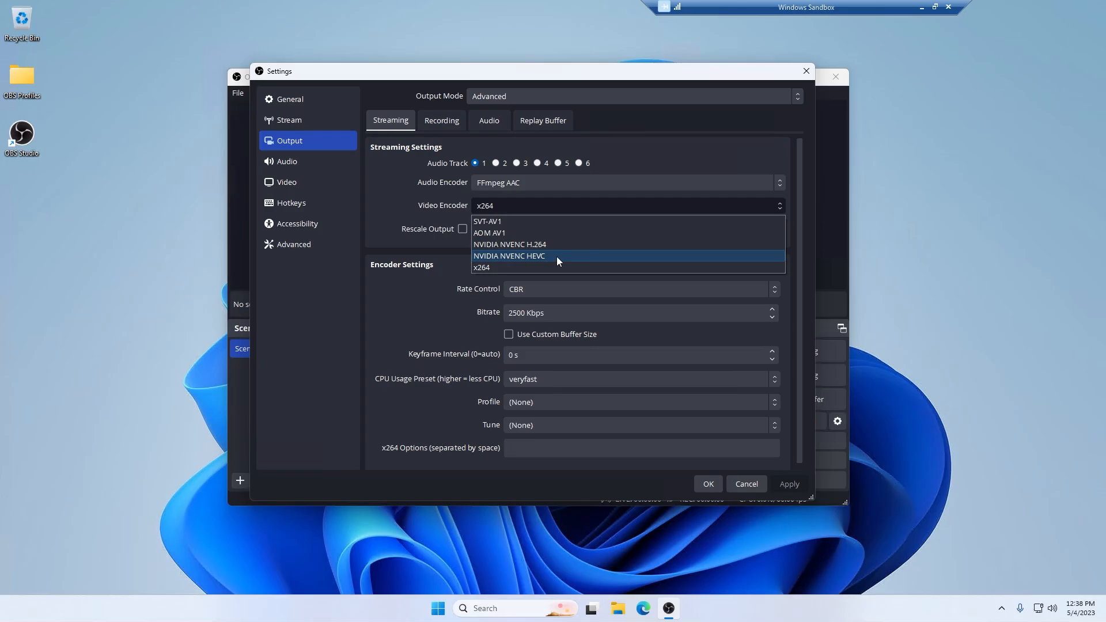
{"action": "left_click", "coordinate": [492, 267]}
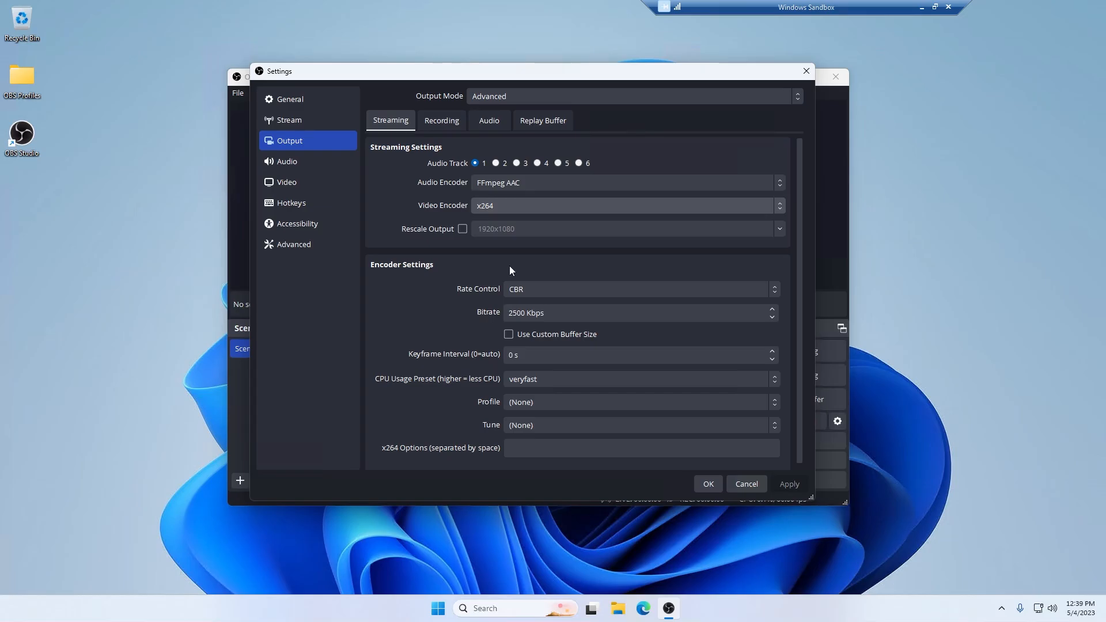
{"action": "left_click", "coordinate": [500, 205]}
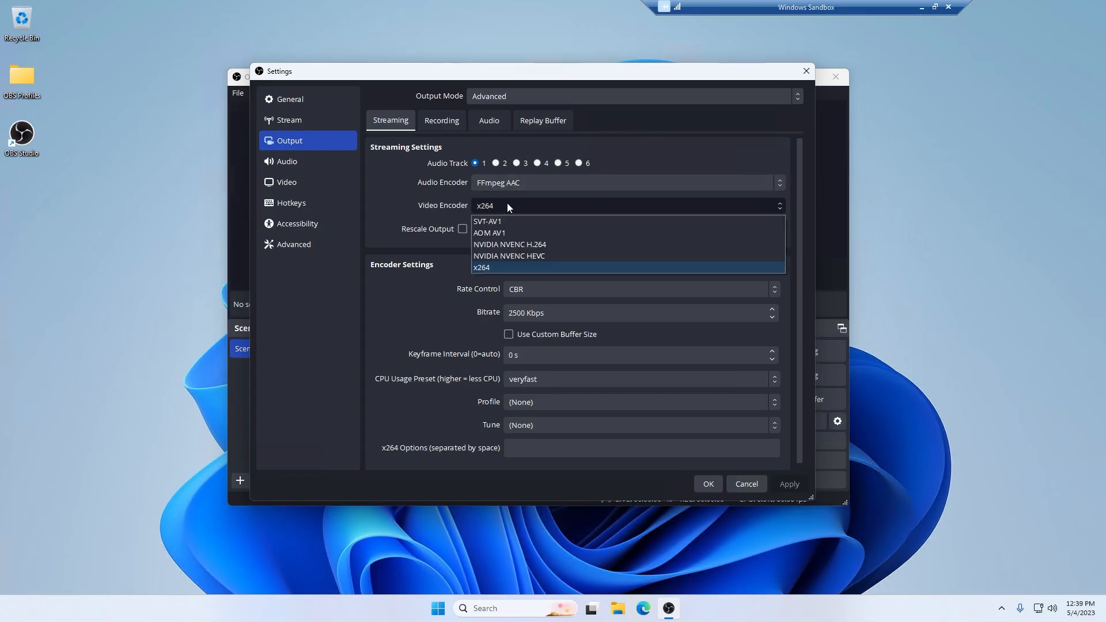
{"action": "left_click", "coordinate": [508, 203]}
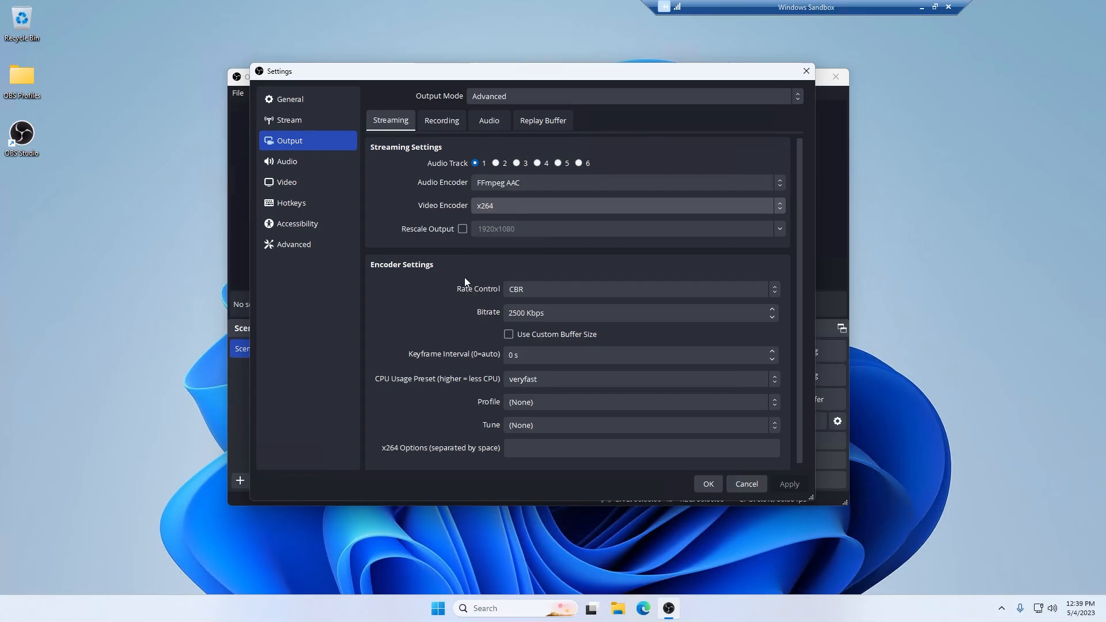
{"action": "left_click", "coordinate": [499, 210]}
{"action": "left_click", "coordinate": [488, 206]}
- Set the streaming video encoder to NVIDIA NVENC HEVC and apply the change
{"action": "left_click", "coordinate": [503, 209]}
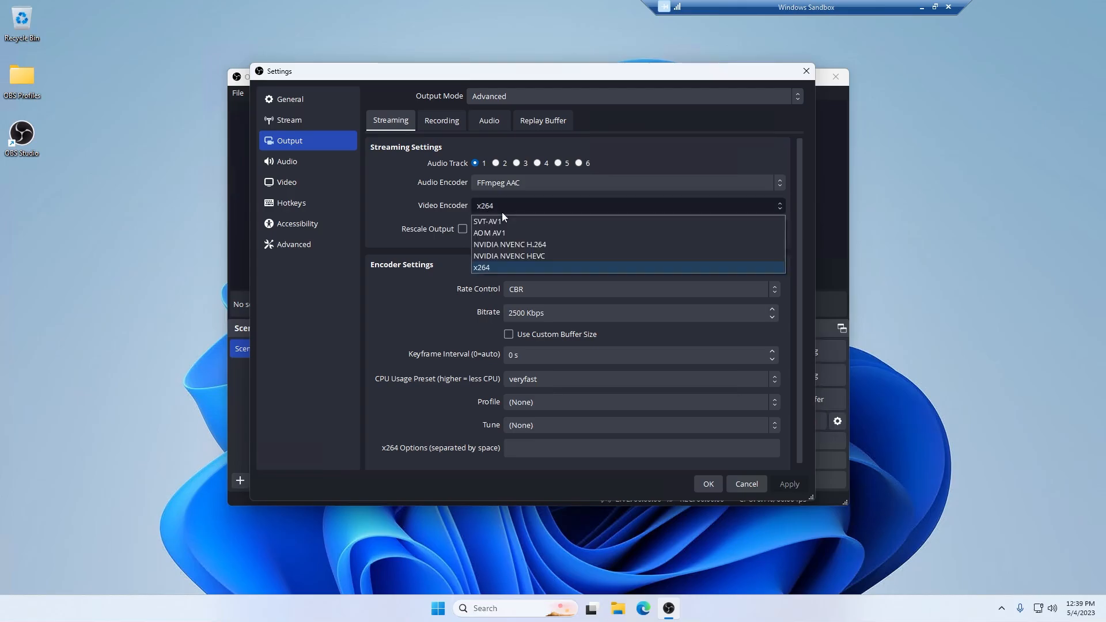
{"action": "left_click", "coordinate": [498, 257]}
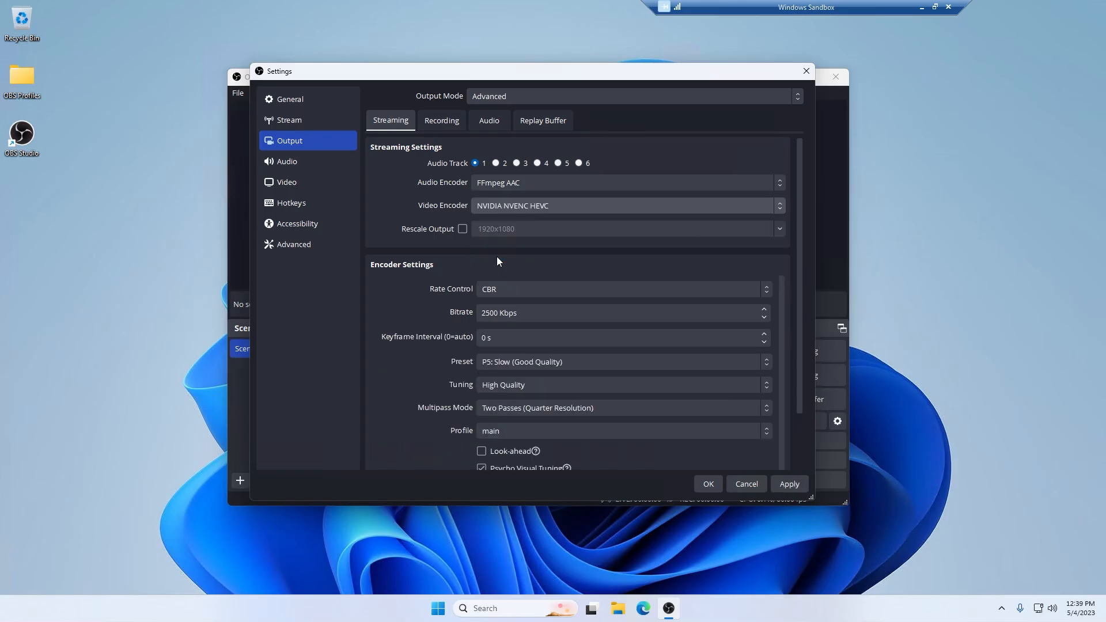
{"action": "left_click", "coordinate": [786, 484]}
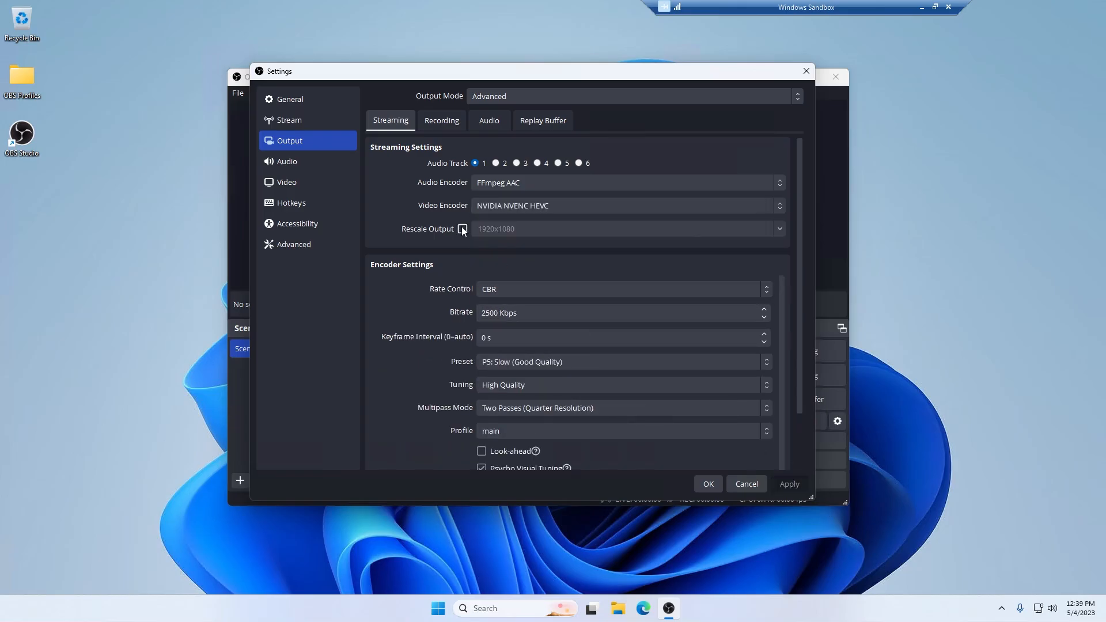
- Compare the Rescale Output option in the streaming settings with the base and output resolutions in the video settings, leaving rescaling off
{"action": "left_click", "coordinate": [463, 229]}
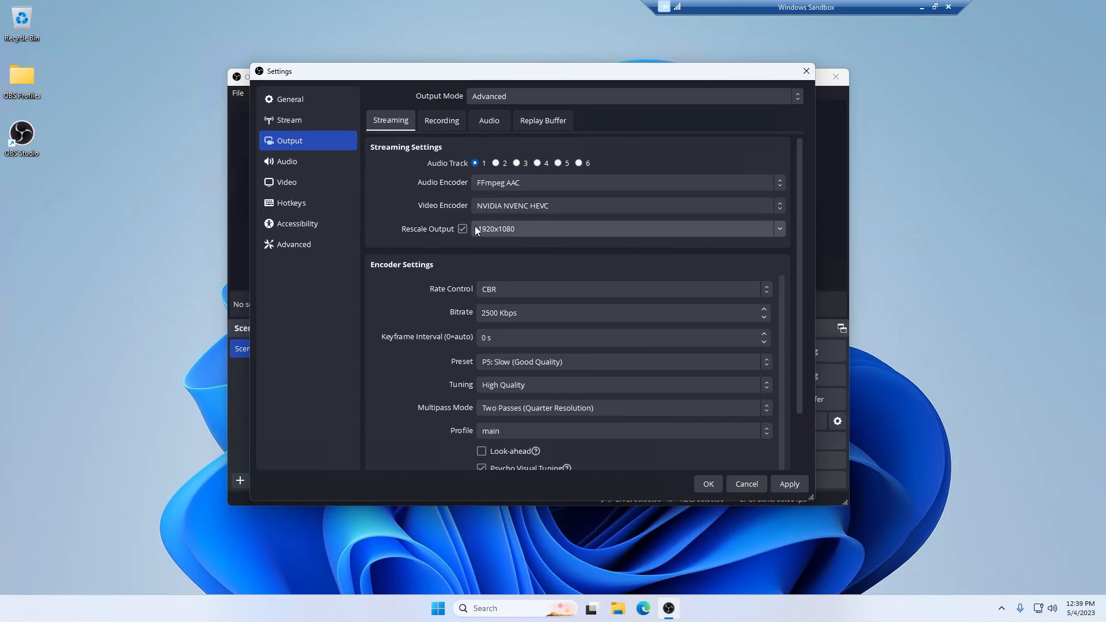
{"action": "left_click", "coordinate": [462, 228]}
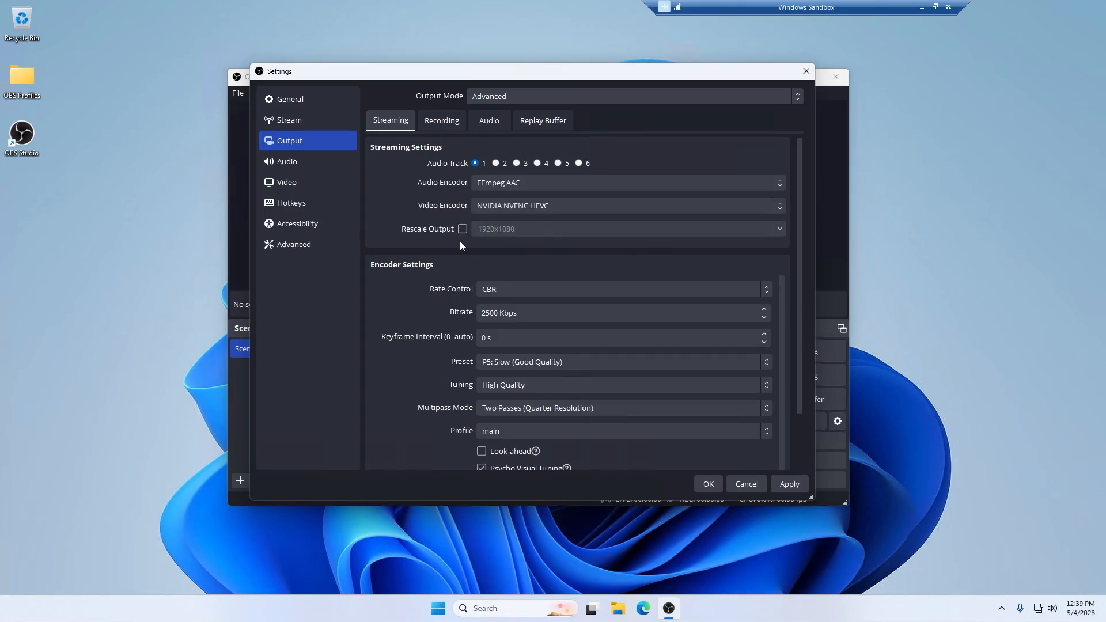
{"action": "left_click", "coordinate": [291, 182]}
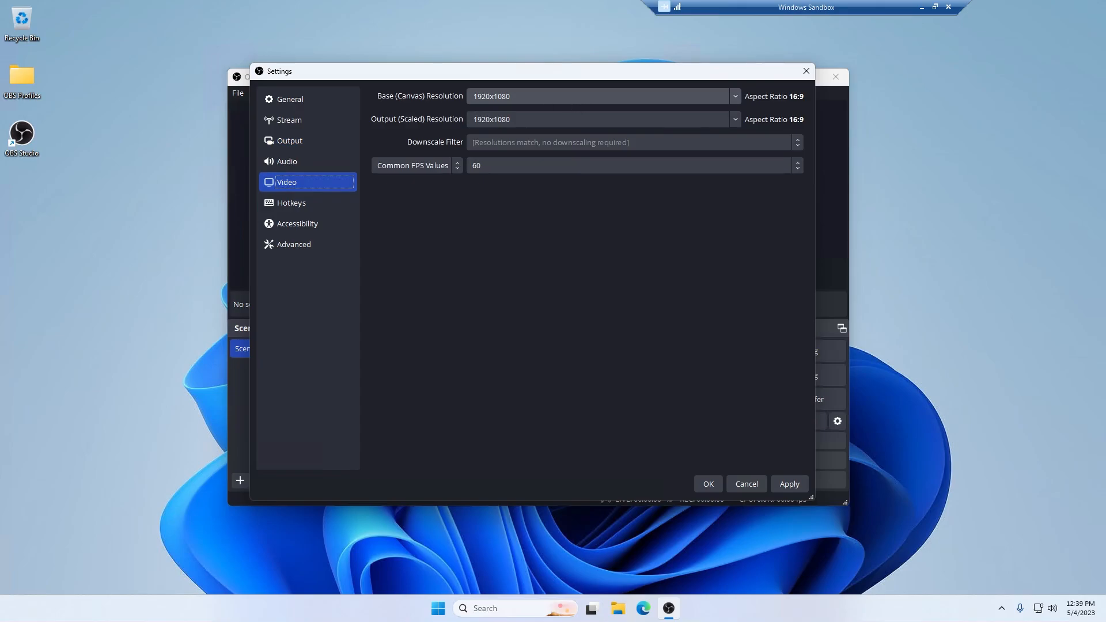
{"action": "double_click", "coordinate": [495, 97]}
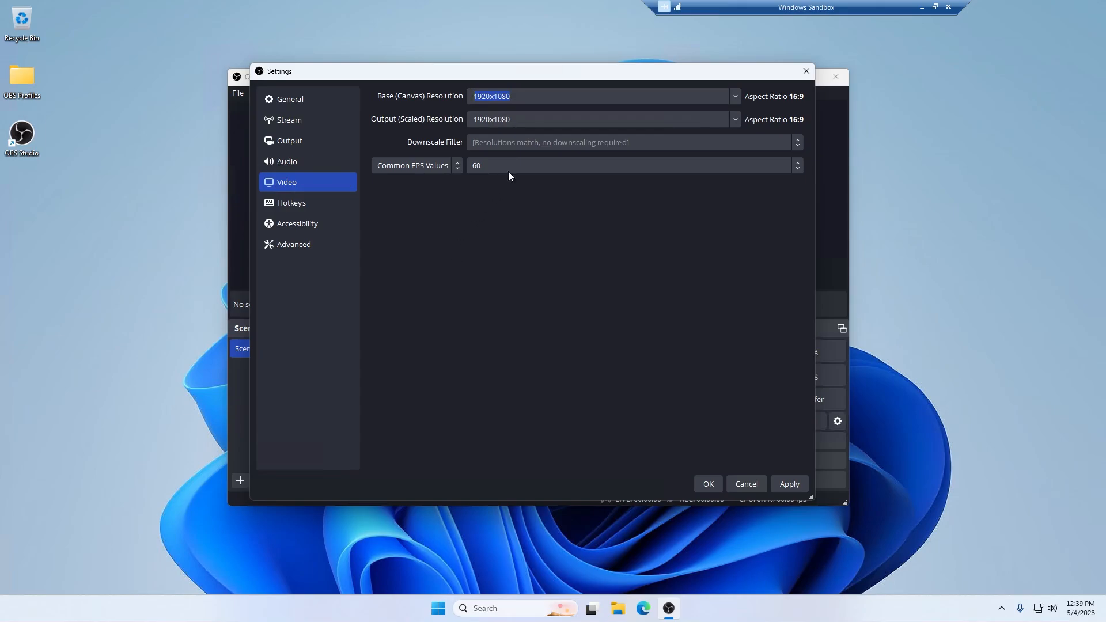
{"action": "left_click", "coordinate": [515, 119]}
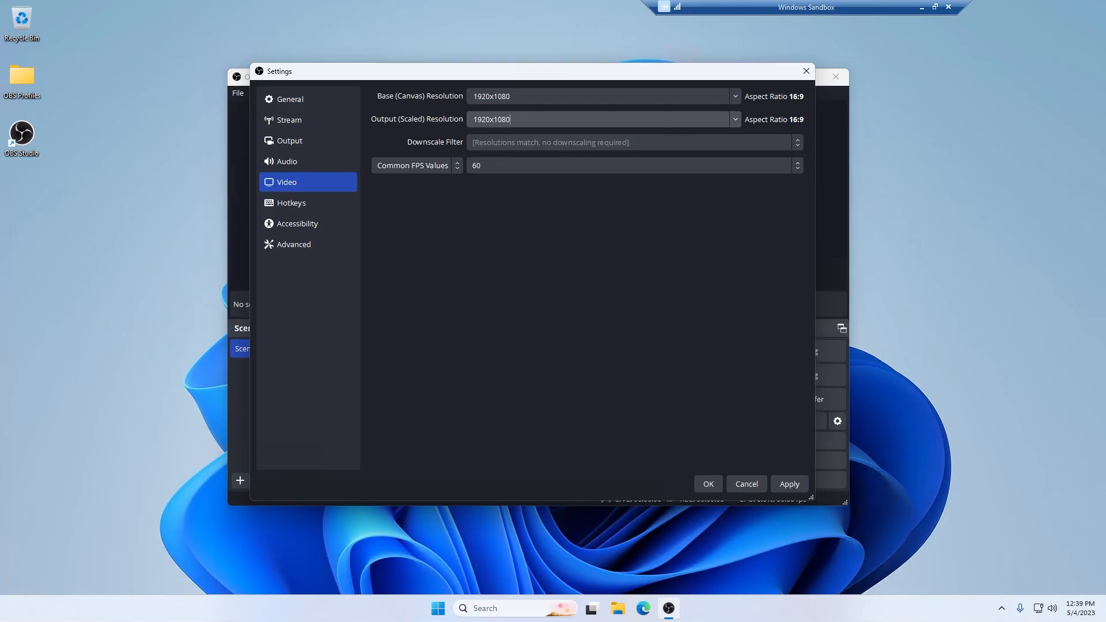
{"action": "left_click", "coordinate": [300, 143]}
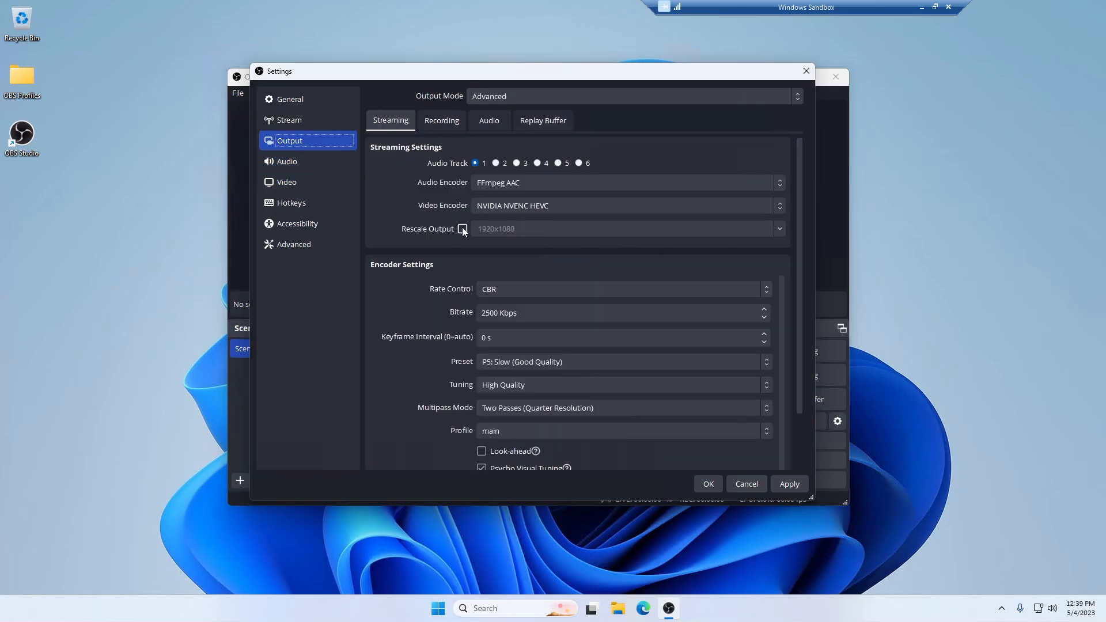
{"action": "left_click", "coordinate": [311, 190]}
{"action": "left_click", "coordinate": [511, 119]}
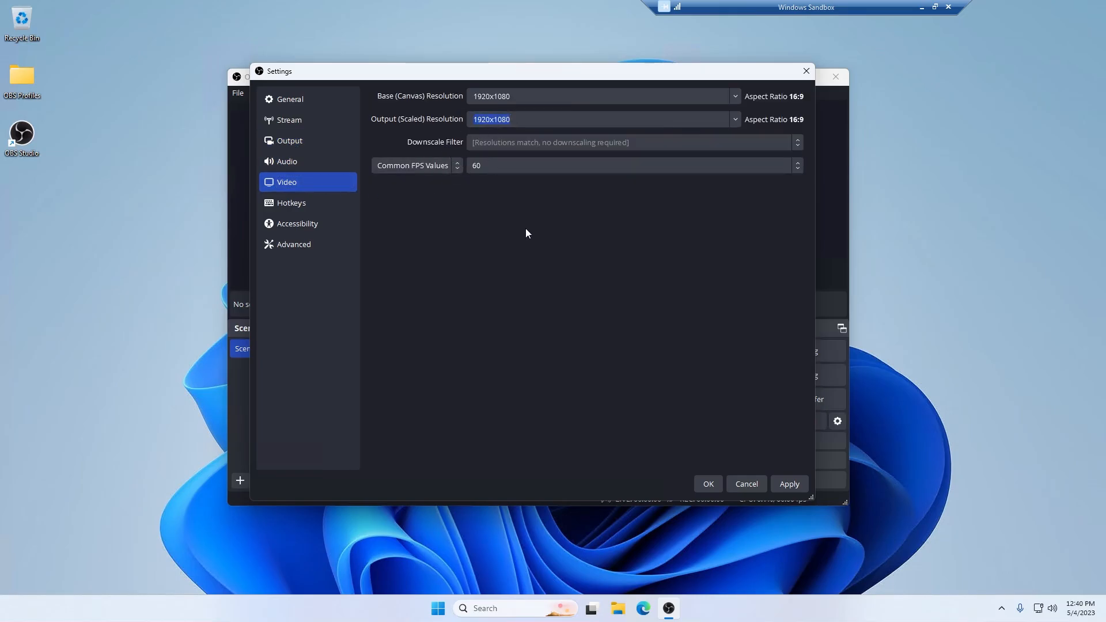
{"action": "left_click", "coordinate": [306, 144]}
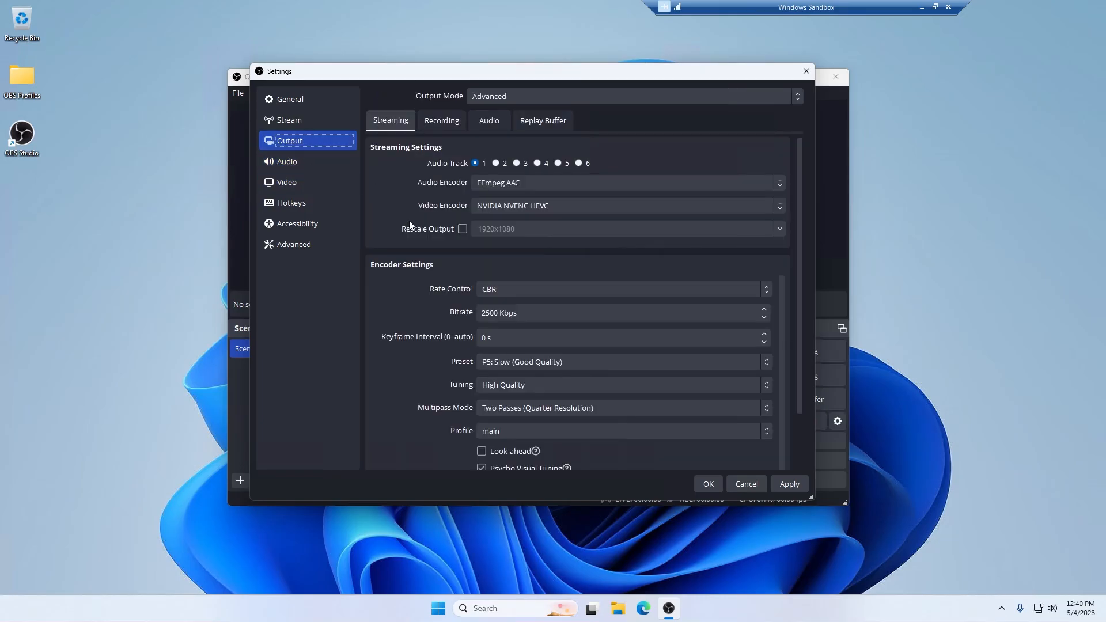
- Check the recording and streaming output settings, and apply the video settings with the output resolution at 1920x1080
{"action": "left_click", "coordinate": [441, 120]}
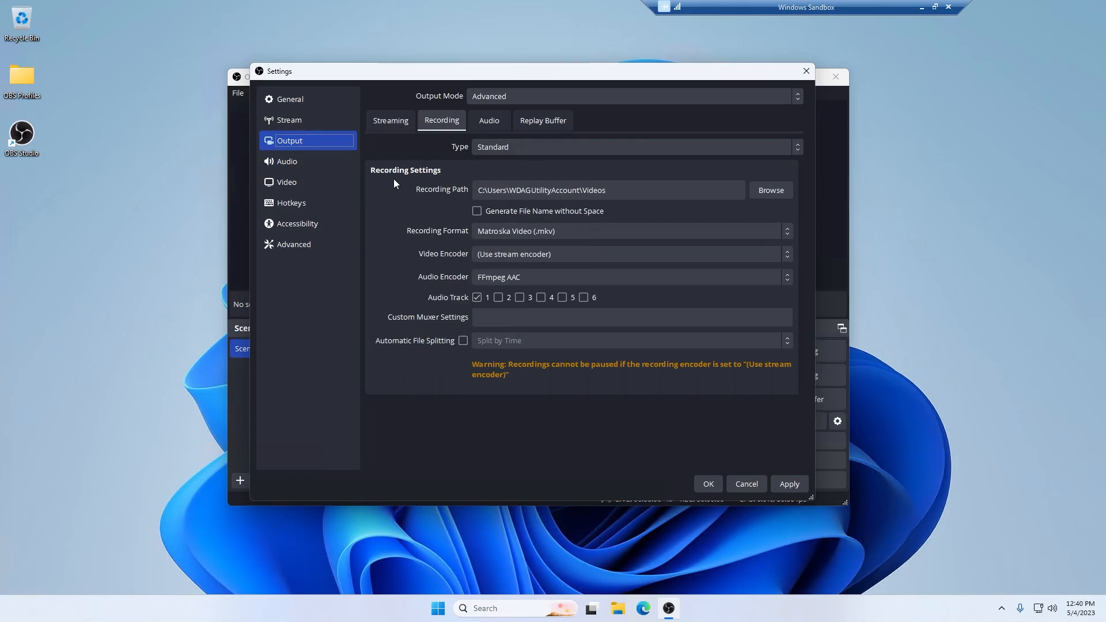
{"action": "left_click", "coordinate": [393, 123]}
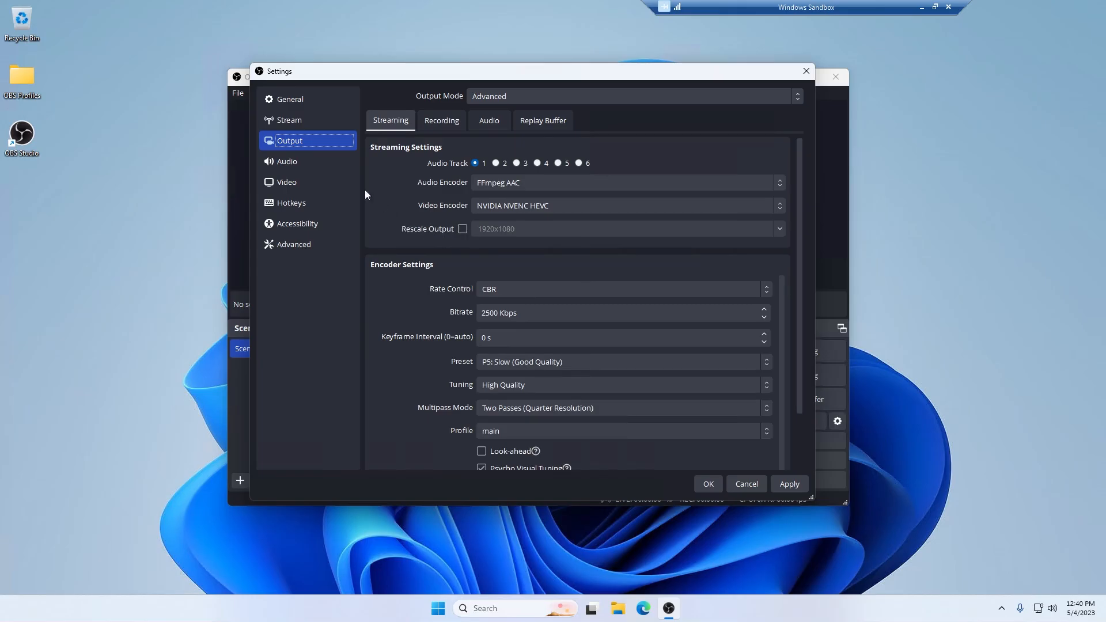
{"action": "left_click", "coordinate": [308, 183]}
{"action": "left_click", "coordinate": [509, 119]}
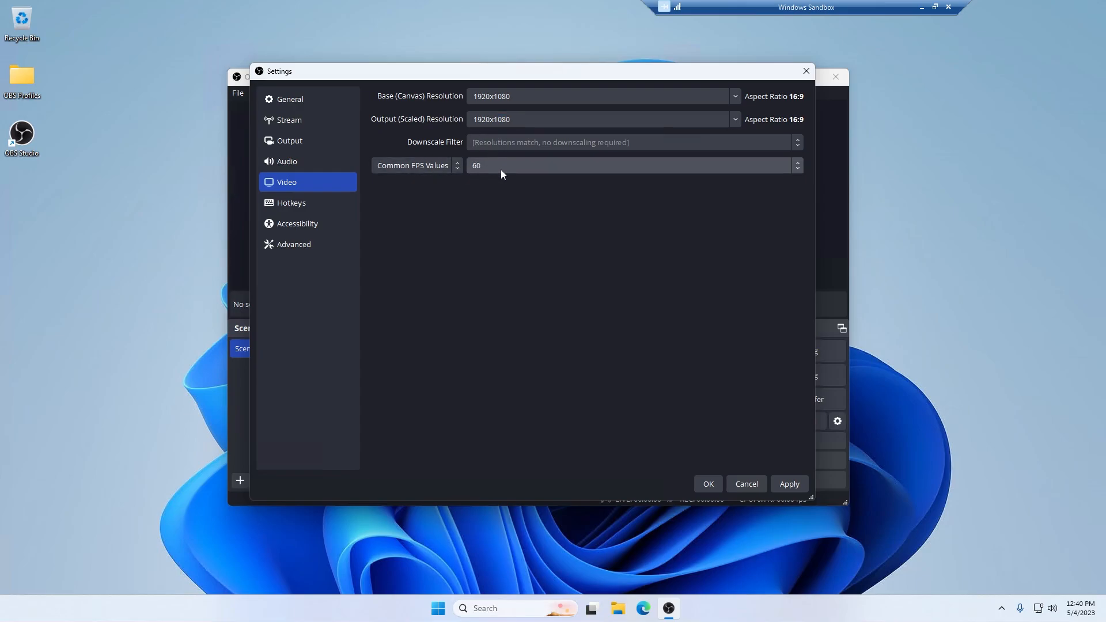
{"action": "left_click", "coordinate": [787, 484]}
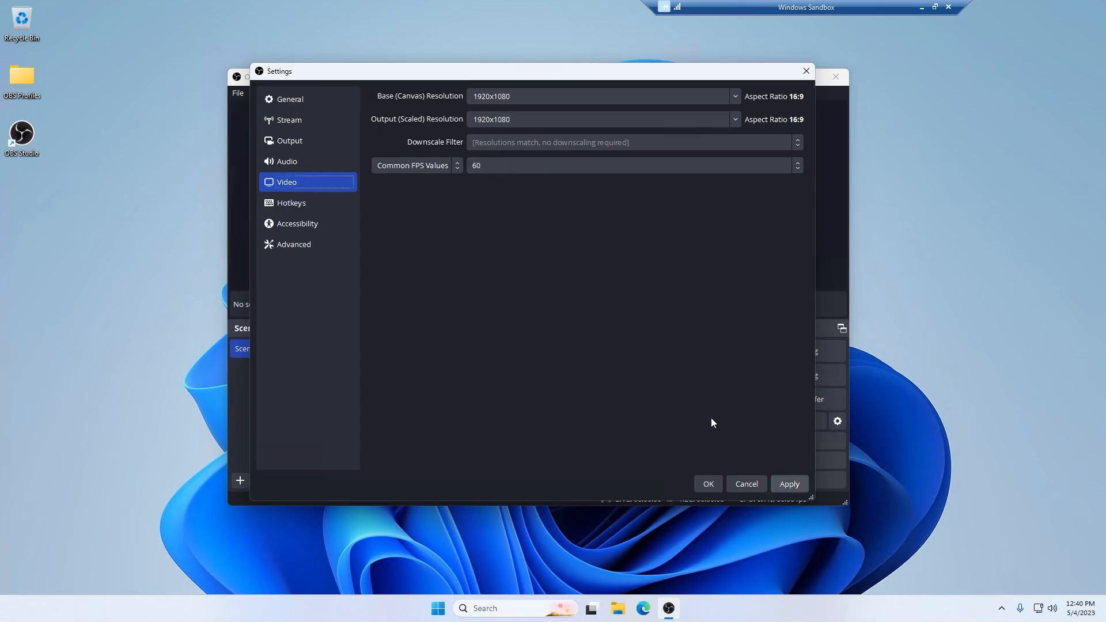
- Set the common FPS value to 30 in the video settings and apply the change
{"action": "left_click", "coordinate": [494, 171]}
{"action": "left_click", "coordinate": [481, 236]}
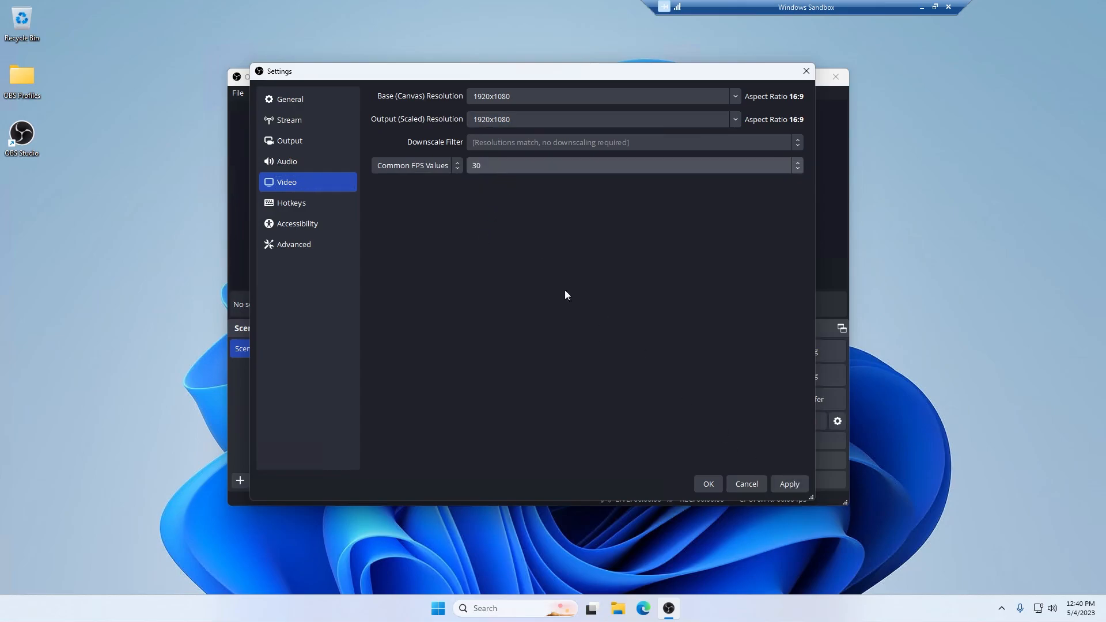
{"action": "left_click", "coordinate": [792, 487]}
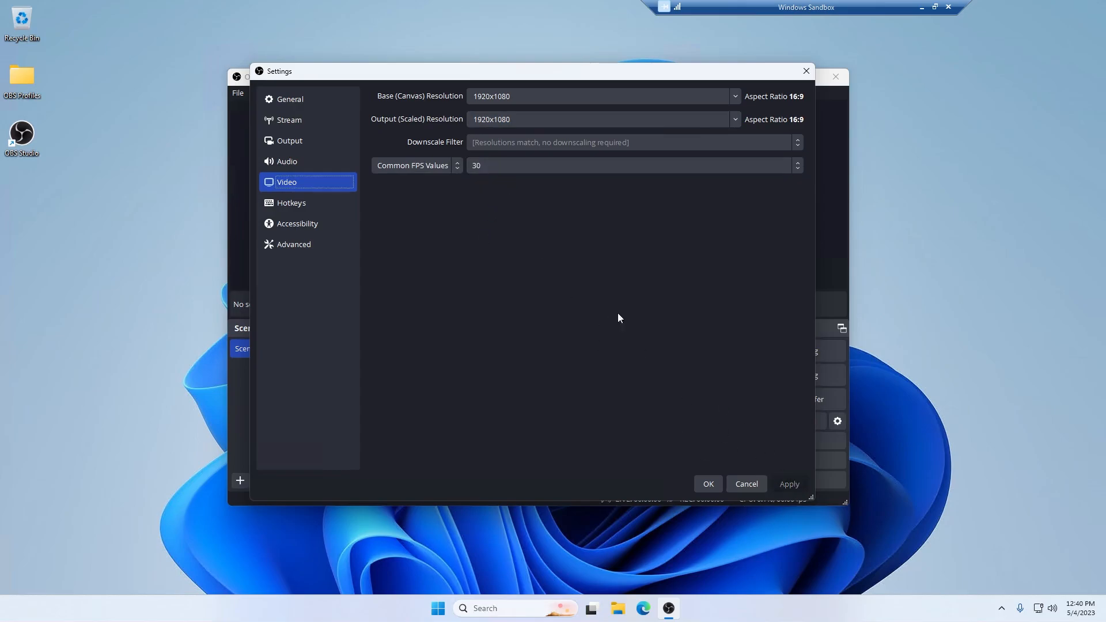
- Return the common FPS value to 60 and apply the change
{"action": "left_click", "coordinate": [517, 167]}
{"action": "left_click", "coordinate": [492, 285]}
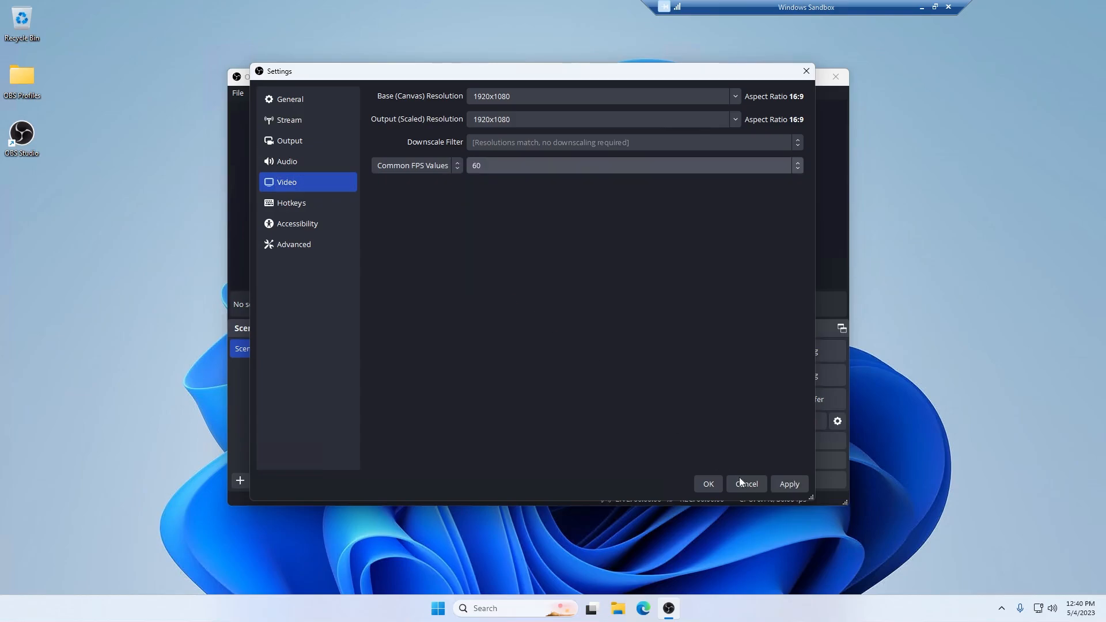
{"action": "left_click", "coordinate": [791, 487]}
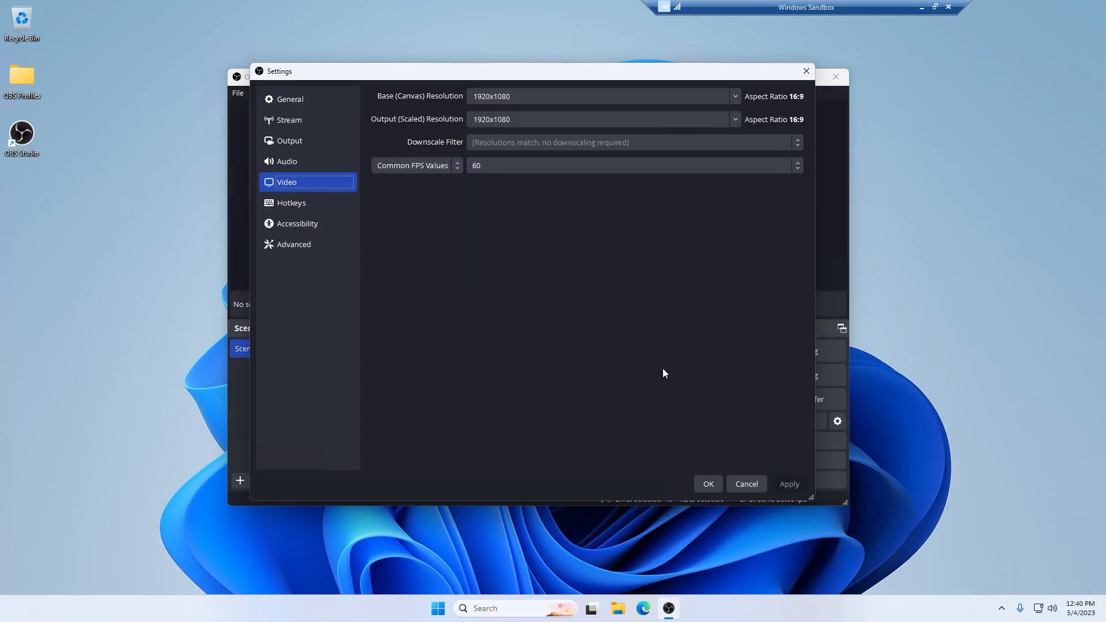
- Enable Rescale Output for streaming at 1280x720 and compare it with the base and output resolutions in the video settings
{"action": "left_click", "coordinate": [299, 137]}
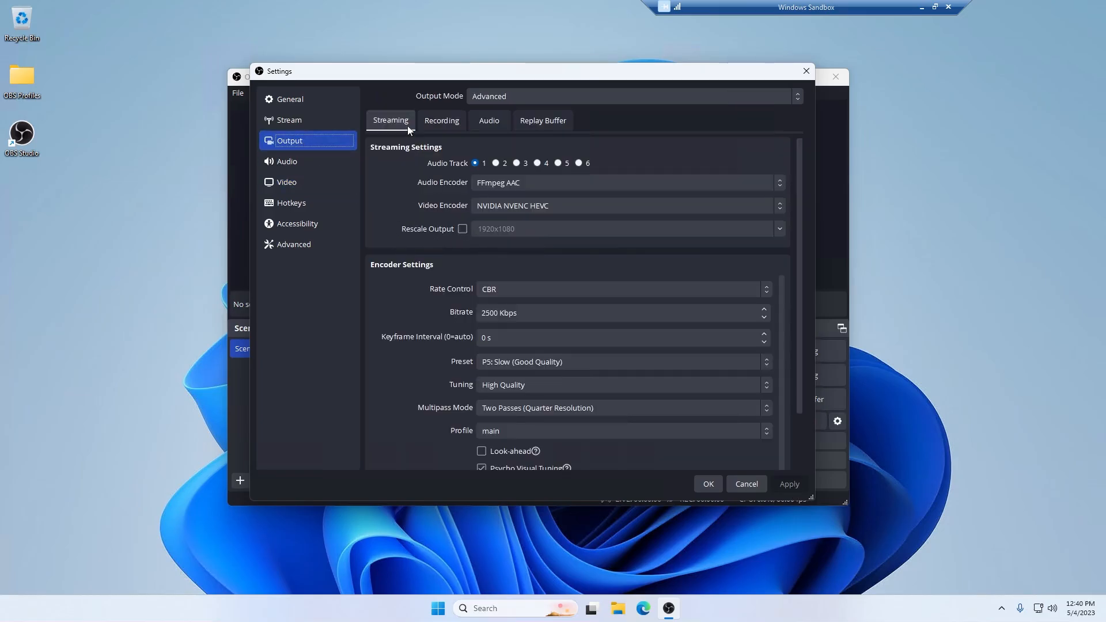
{"action": "left_click", "coordinate": [463, 229]}
{"action": "key", "text": "Tab"}
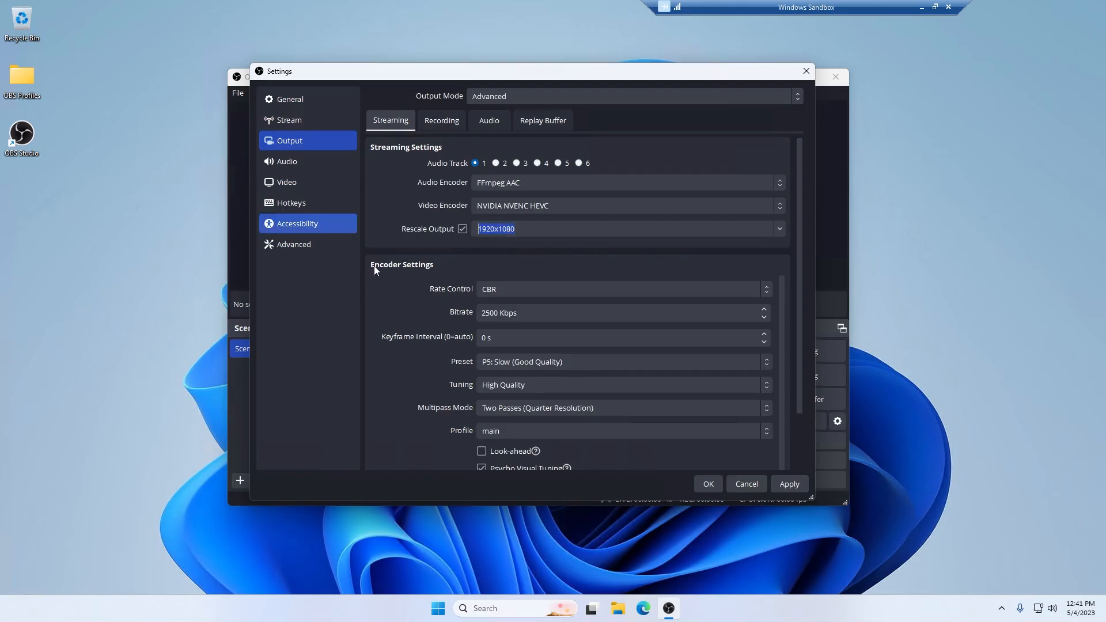
{"action": "type", "text": "1280x720"}
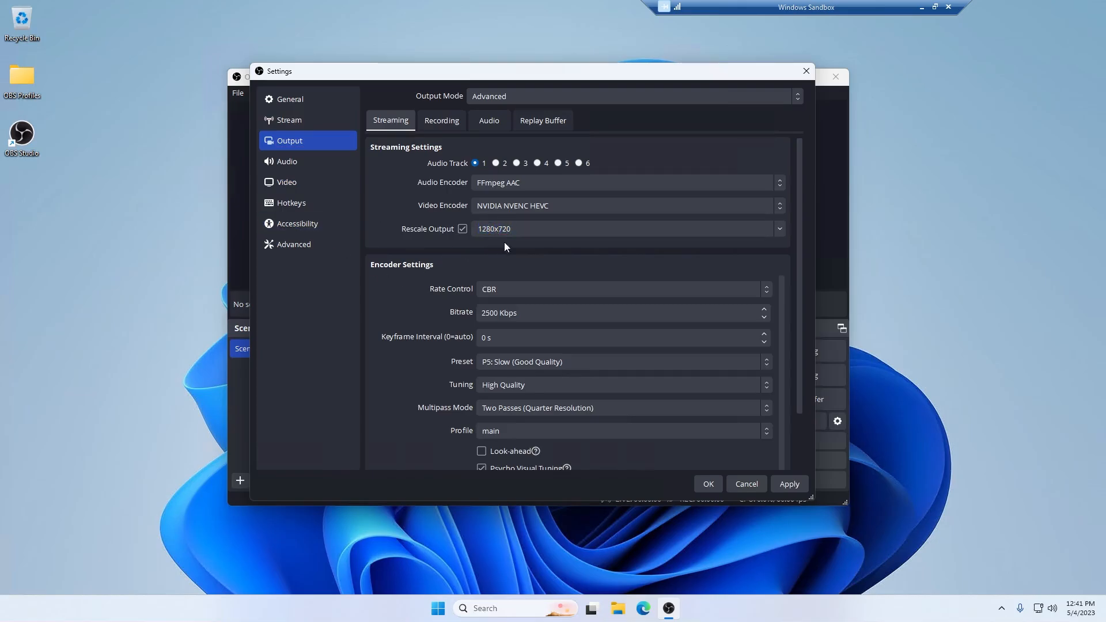
{"action": "left_click", "coordinate": [779, 230]}
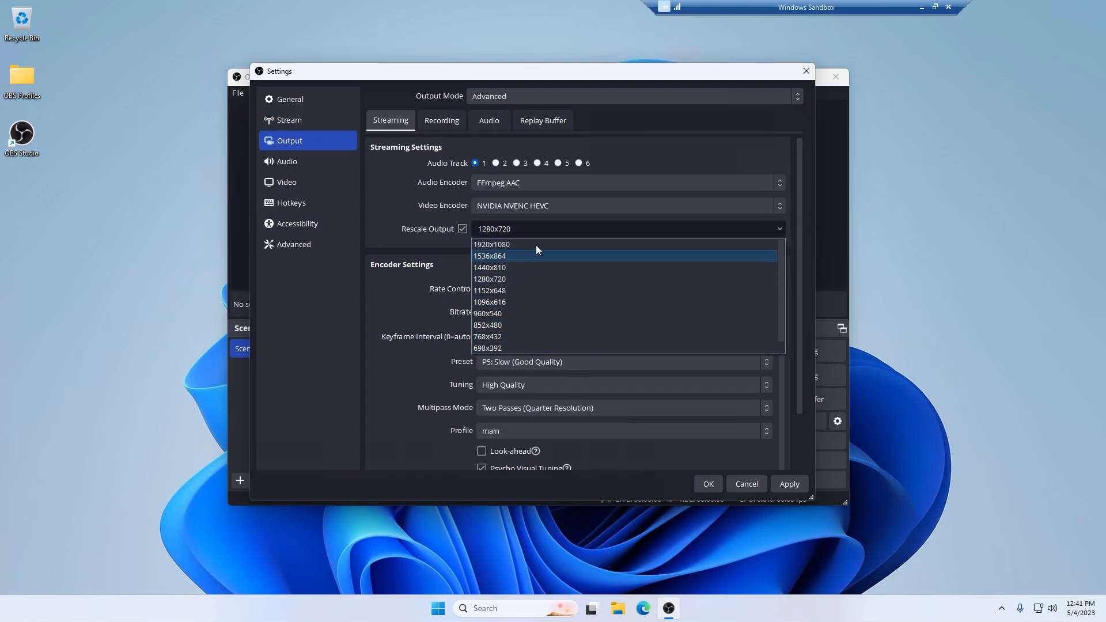
{"action": "left_click", "coordinate": [531, 230]}
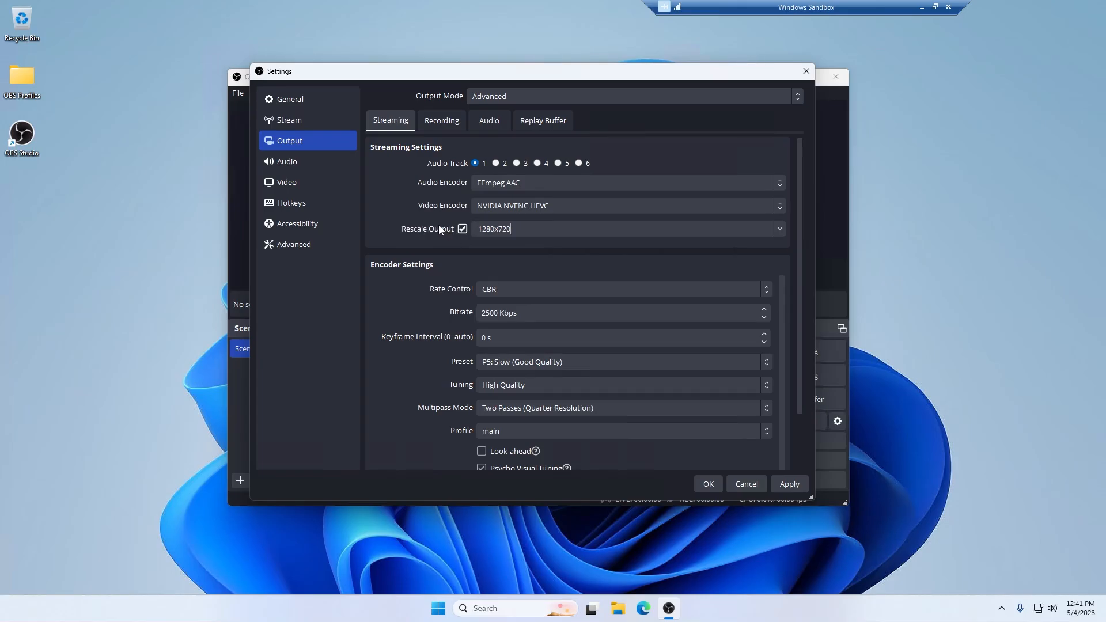
{"action": "left_click", "coordinate": [294, 179]}
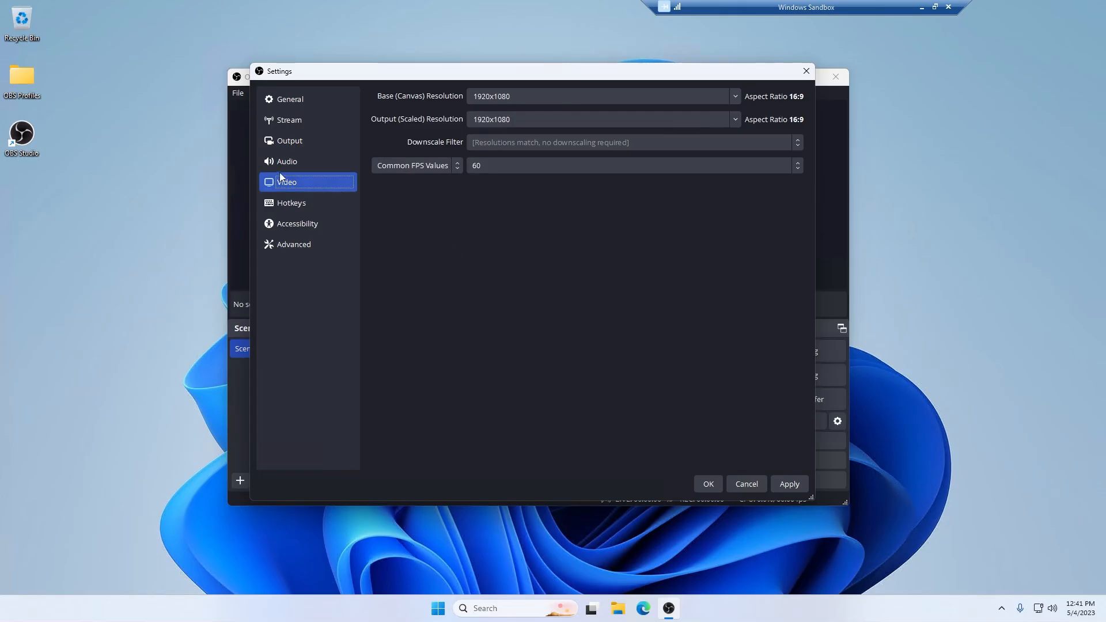
{"action": "left_click", "coordinate": [286, 140]}
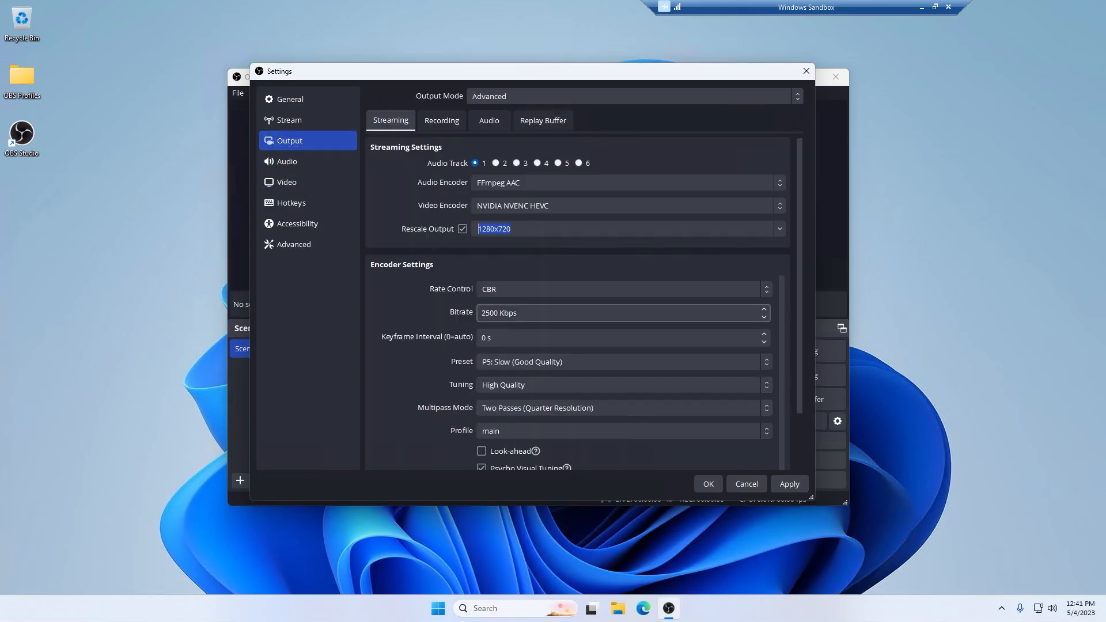
- Examine the stream encoder's rate control options, keeping CBR, and select the bitrate value for editing
{"action": "left_click_drag", "start_coordinate": [516, 313], "coordinate": [480, 313]}
{"action": "left_click", "coordinate": [482, 291]}
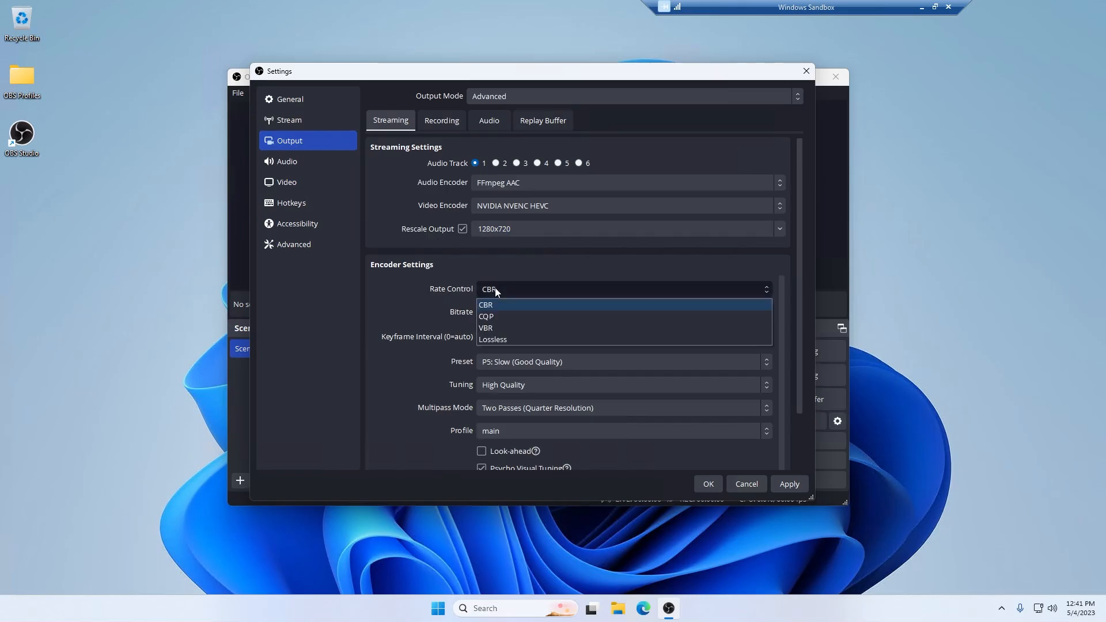
{"action": "left_click", "coordinate": [489, 301]}
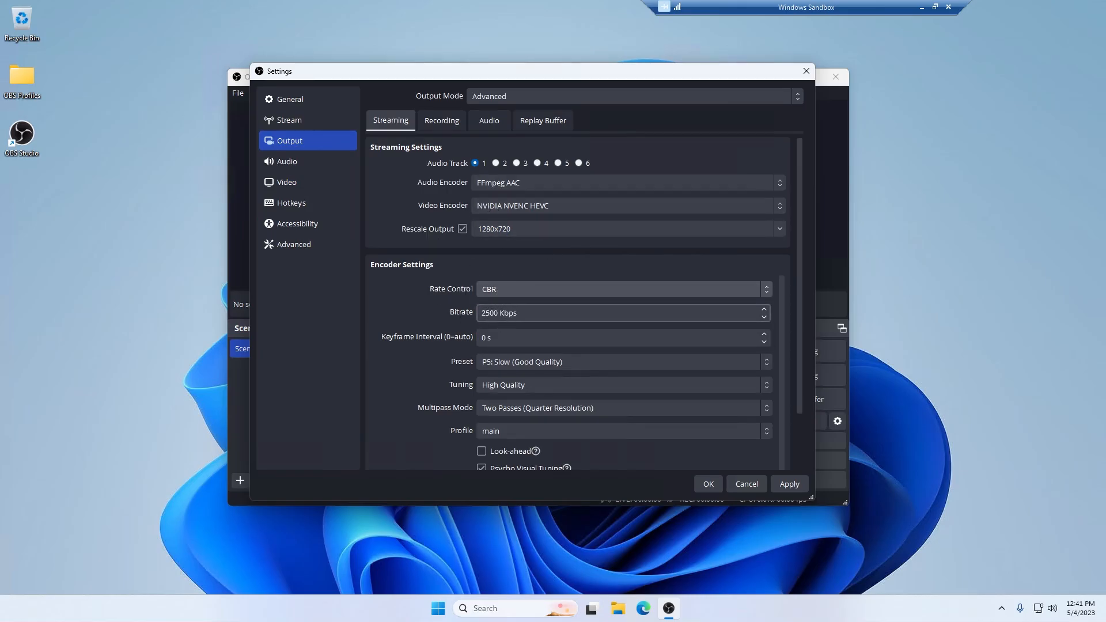
{"action": "double_click", "coordinate": [491, 313]}
{"action": "left_click", "coordinate": [491, 313]}
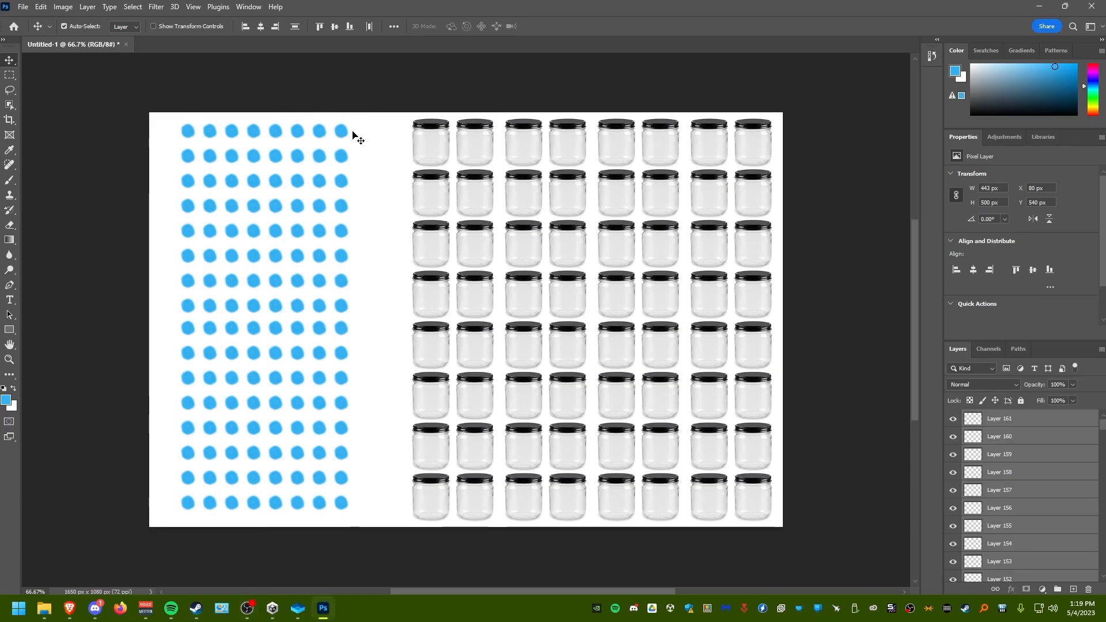
- Switch to Photoshop, try moving three blue dots from the grid into separate jars, and undo the moves
{"action": "left_click_drag", "start_coordinate": [344, 137], "coordinate": [431, 148]}
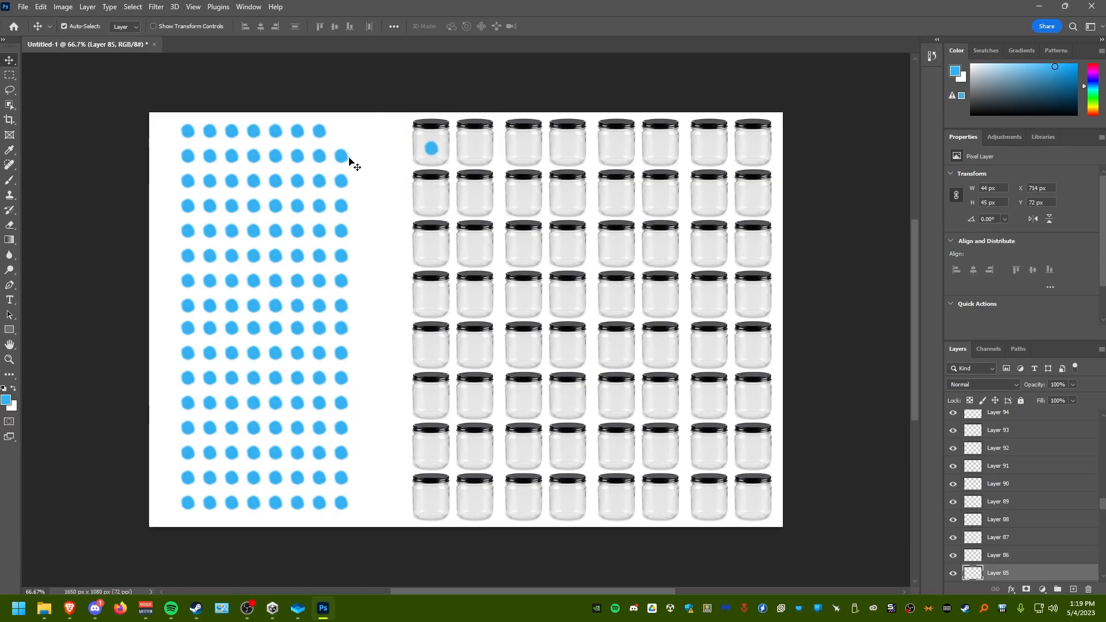
{"action": "left_click_drag", "start_coordinate": [343, 157], "coordinate": [474, 201]}
{"action": "left_click_drag", "start_coordinate": [343, 181], "coordinate": [436, 199]}
{"action": "key", "text": "ctrl+z"}
{"action": "key", "text": "ctrl+z"}
{"action": "key", "text": "ctrl+z"}
{"action": "key", "text": "ctrl+z"}
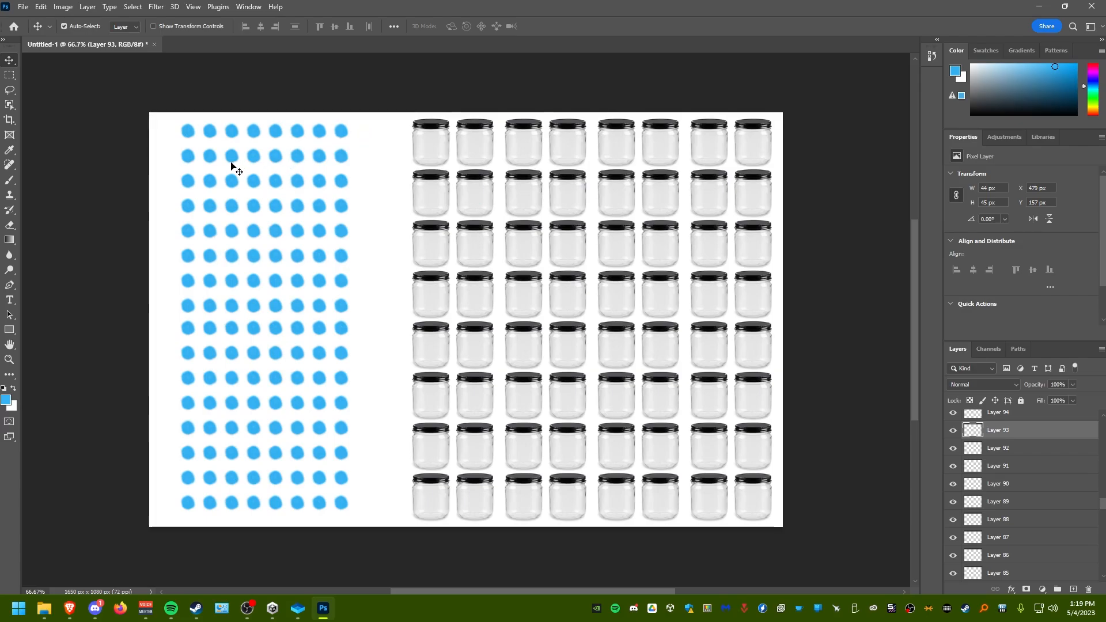
- Try spreading several blue dots from the grid's top row across different jars, and undo all the moves
{"action": "left_click_drag", "start_coordinate": [254, 161], "coordinate": [252, 162]}
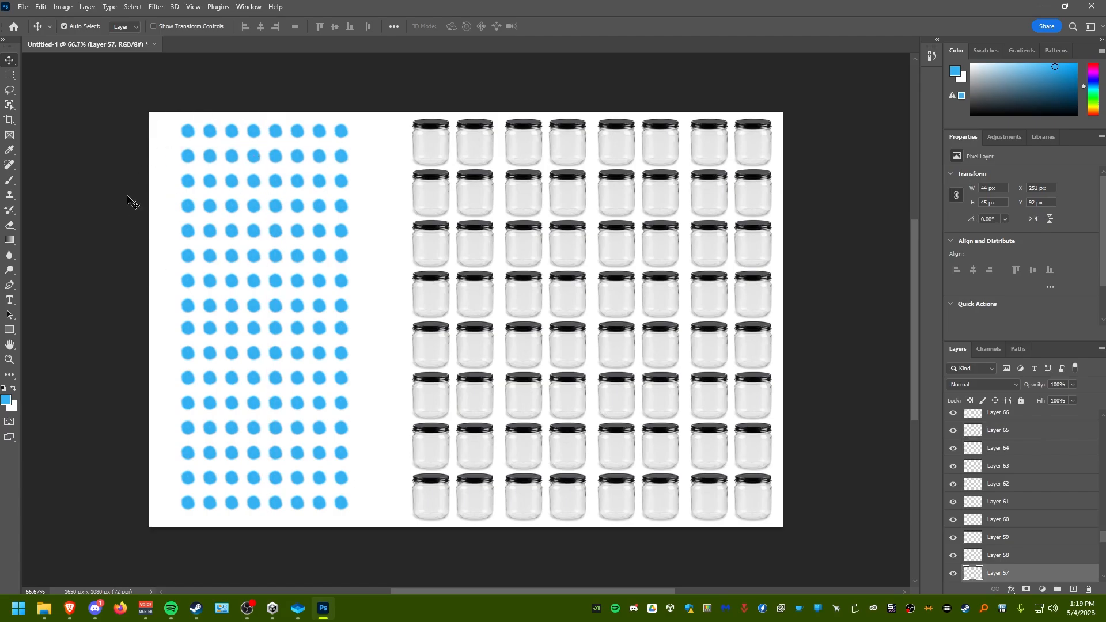
{"action": "left_click_drag", "start_coordinate": [189, 136], "coordinate": [432, 156]}
{"action": "left_click_drag", "start_coordinate": [345, 137], "coordinate": [535, 152]}
{"action": "left_click", "coordinate": [299, 133]}
{"action": "left_click_drag", "start_coordinate": [299, 133], "coordinate": [432, 250]}
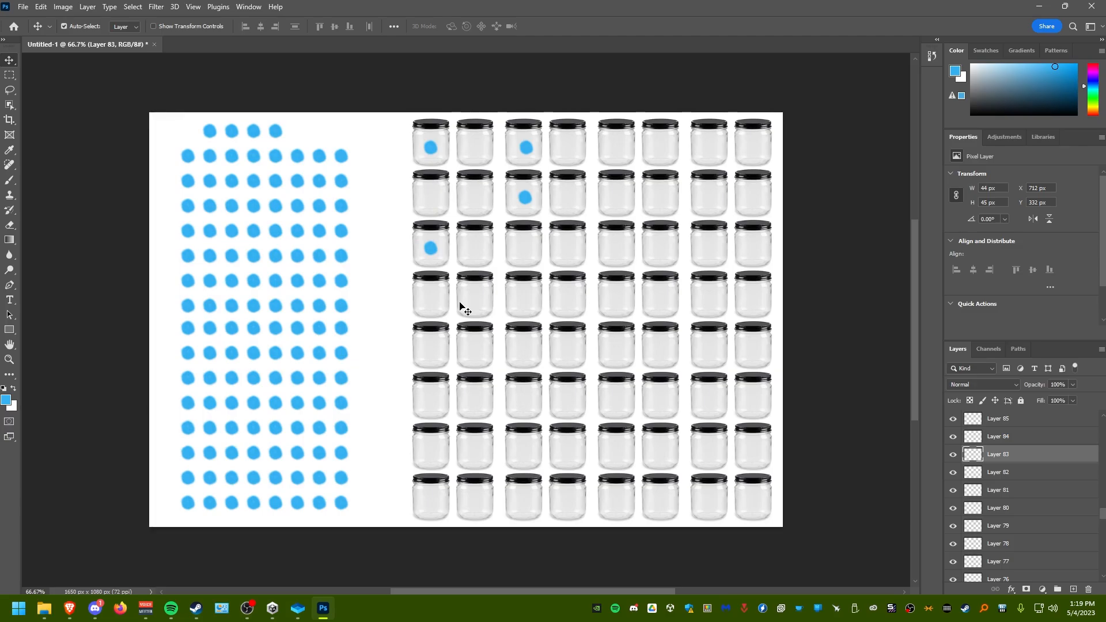
{"action": "key", "text": "ctrl+z"}
{"action": "key", "text": "ctrl+z"}
{"action": "key", "text": "ctrl+z"}
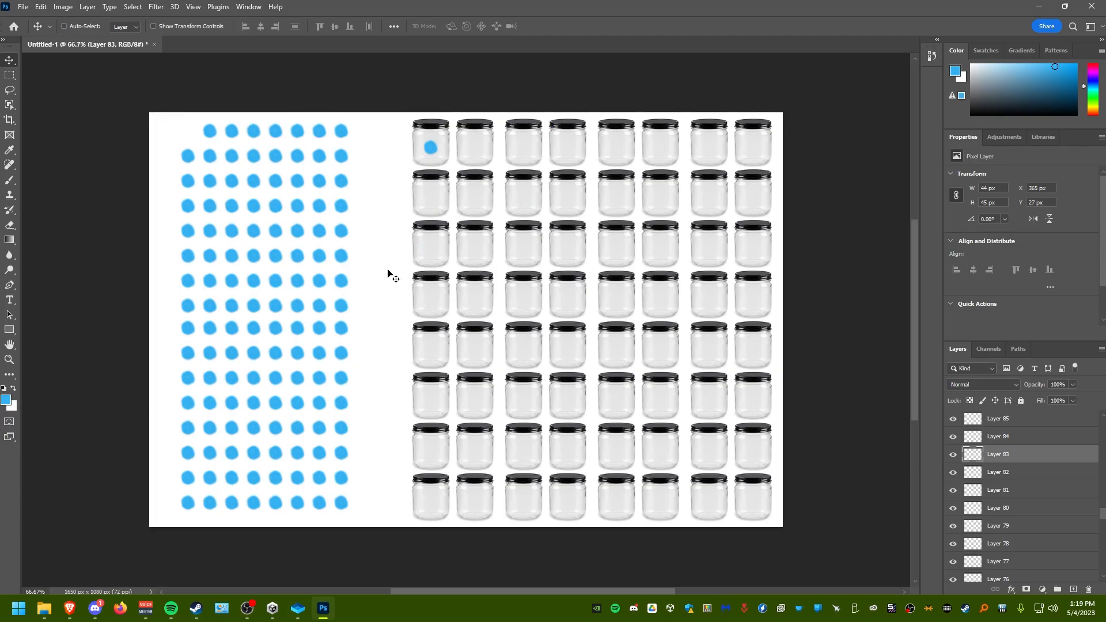
{"action": "key", "text": "ctrl+z"}
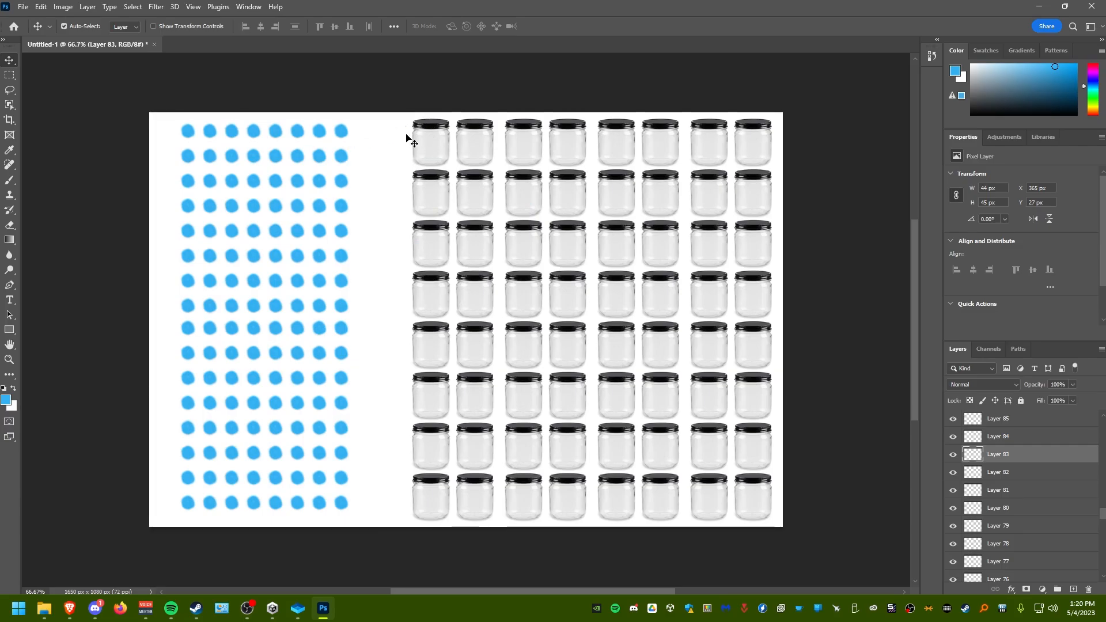
- Select all the jars and shift them right to X 1167 px, Y 0 px, leaving only four columns on the canvas
{"action": "left_click_drag", "start_coordinate": [404, 115], "coordinate": [595, 523]}
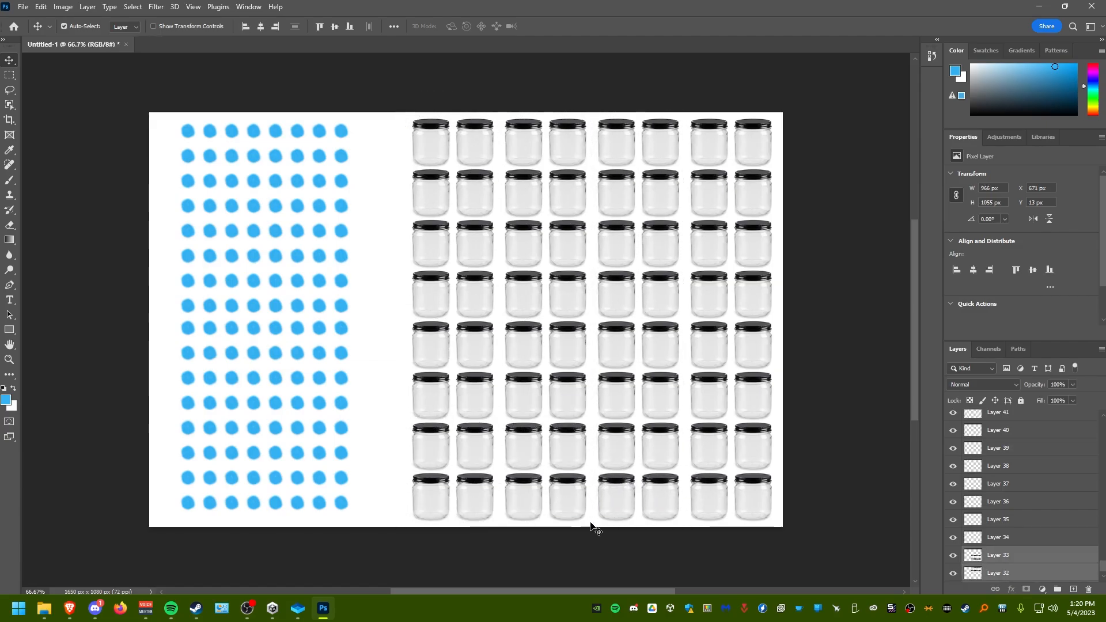
{"action": "key", "text": "Delete"}
{"action": "key", "text": "ctrl+z"}
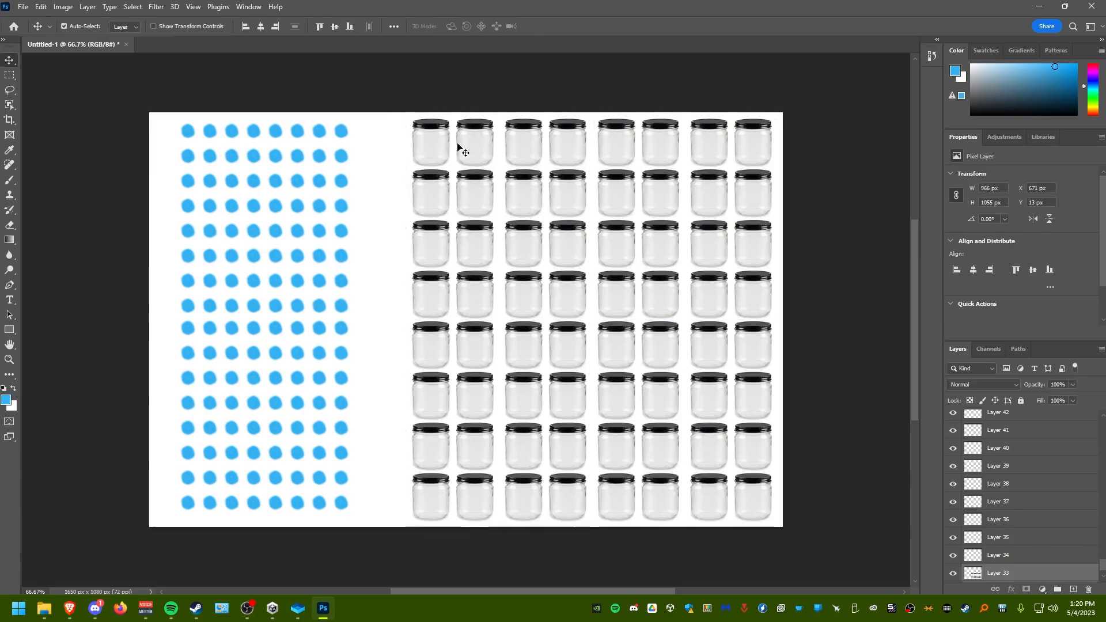
{"action": "left_click_drag", "start_coordinate": [514, 153], "coordinate": [697, 136]}
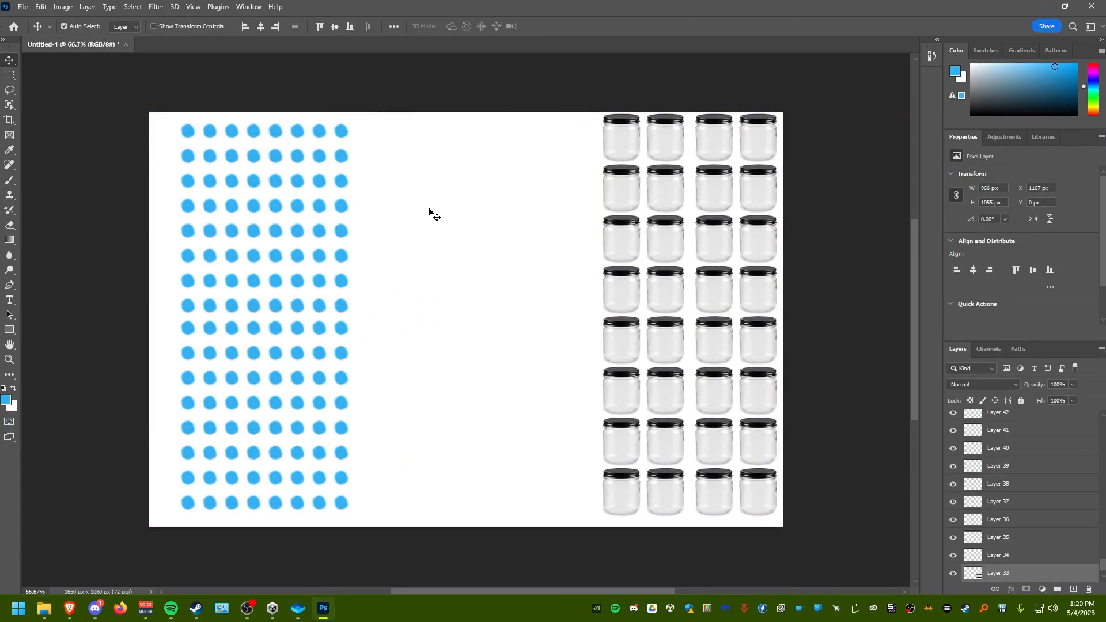
- Try placing five blue dots into the first three jars of the top row, and undo the moves
{"action": "left_click_drag", "start_coordinate": [342, 131], "coordinate": [622, 142]}
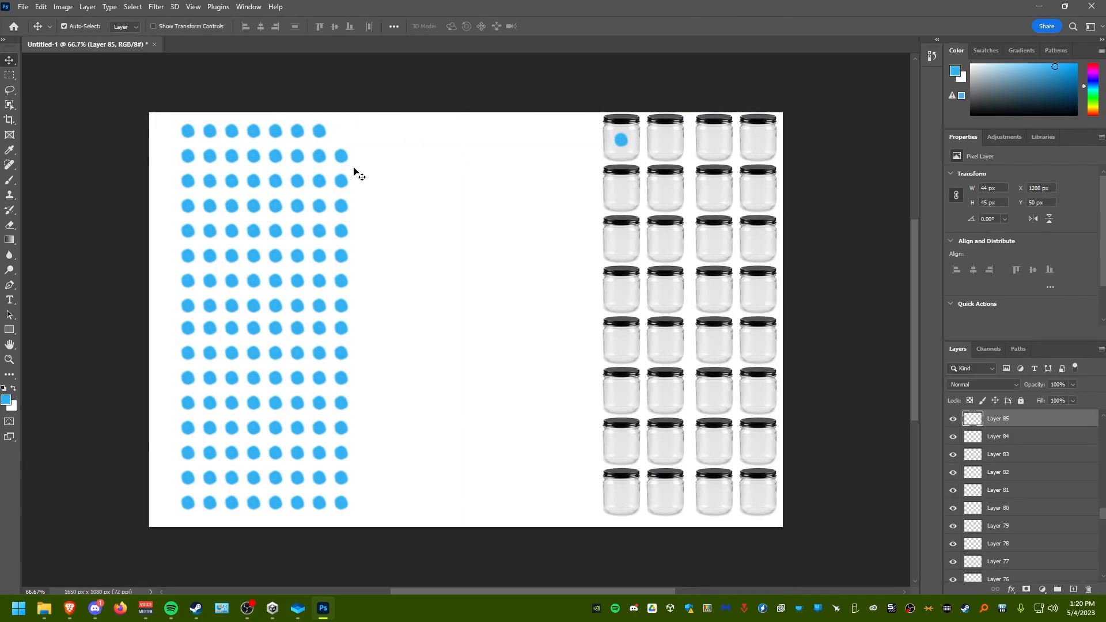
{"action": "left_click_drag", "start_coordinate": [340, 156], "coordinate": [621, 146]}
{"action": "left_click_drag", "start_coordinate": [340, 180], "coordinate": [667, 139]}
{"action": "left_click_drag", "start_coordinate": [344, 207], "coordinate": [668, 151]}
{"action": "left_click_drag", "start_coordinate": [319, 136], "coordinate": [713, 144]}
{"action": "key", "text": "ctrl+z"}
{"action": "key", "text": "ctrl+z"}
{"action": "key", "text": "ctrl+z"}
{"action": "key", "text": "ctrl+z"}
{"action": "key", "text": "ctrl+z"}
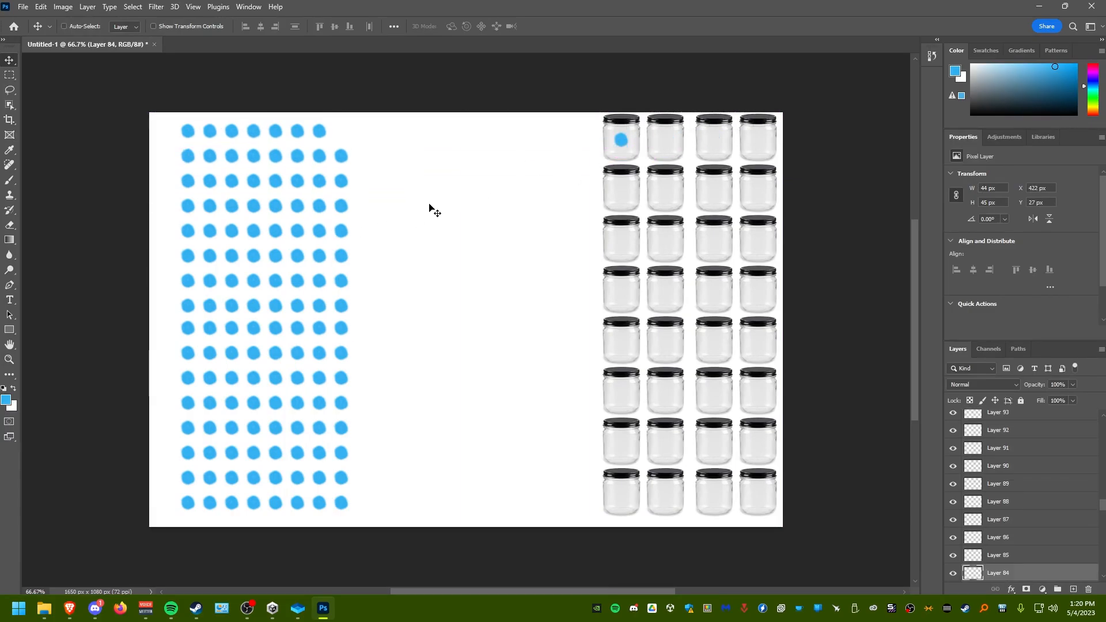
- Move both jar layers back beside the dot grid at X 684 px and duplicate them to X 0 px, Y 0 px
{"action": "left_click_drag", "start_coordinate": [634, 207], "coordinate": [450, 214]}
{"action": "left_click_drag", "start_coordinate": [612, 344], "coordinate": [429, 344]}
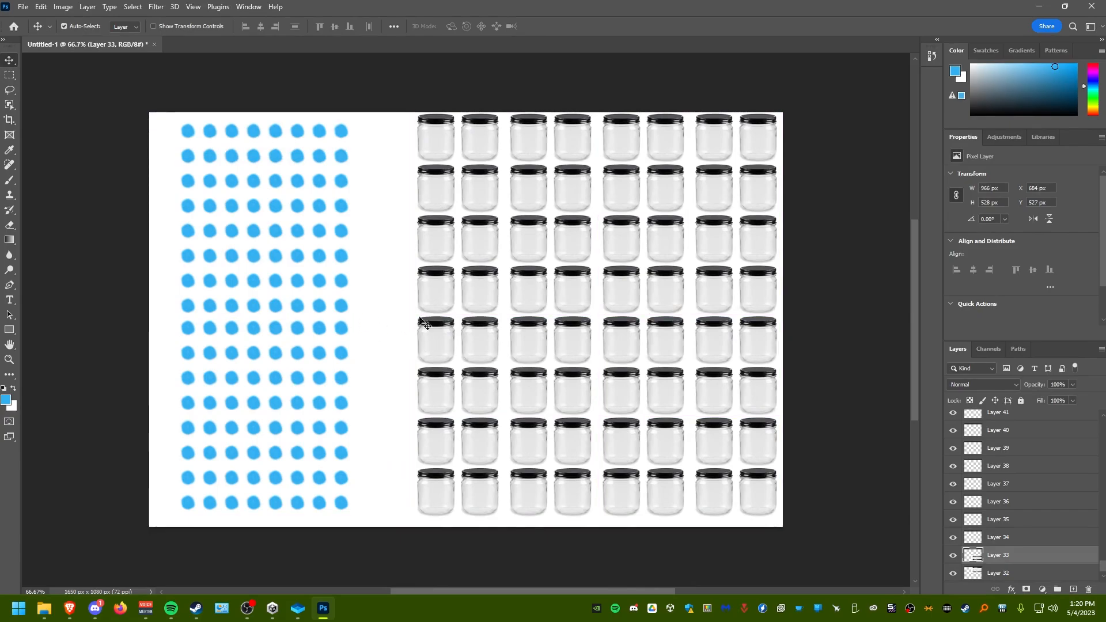
{"action": "left_click", "coordinate": [440, 149]}
{"action": "left_click", "coordinate": [755, 492], "text": "shift"}
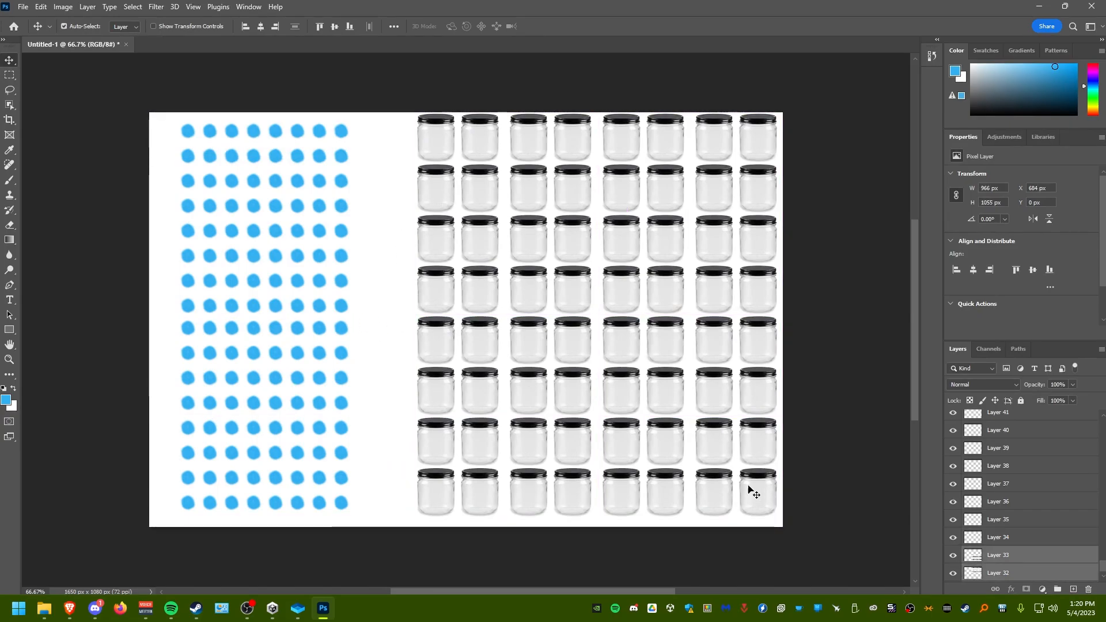
{"action": "left_click_drag", "start_coordinate": [632, 385], "coordinate": [362, 238]}
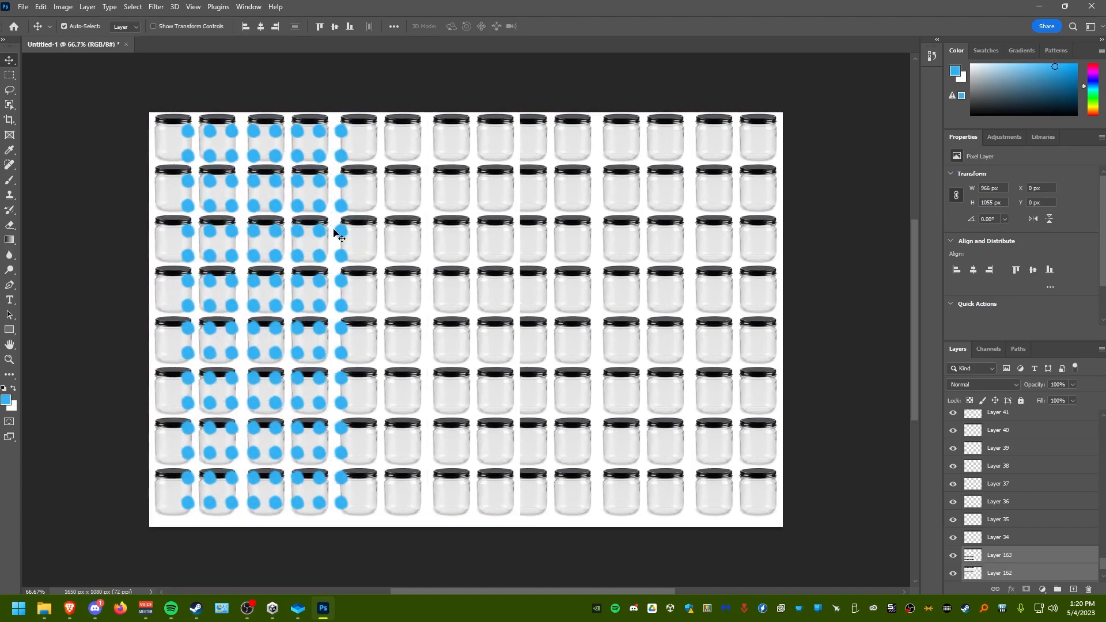
- Move blue dots one at a time from the grid's rightmost column into separate jars around the middle of the canvas
{"action": "left_click_drag", "start_coordinate": [345, 132], "coordinate": [404, 191]}
{"action": "left_click_drag", "start_coordinate": [343, 207], "coordinate": [458, 250]}
{"action": "left_click_drag", "start_coordinate": [344, 231], "coordinate": [460, 298]}
{"action": "left_click_drag", "start_coordinate": [344, 256], "coordinate": [496, 290]}
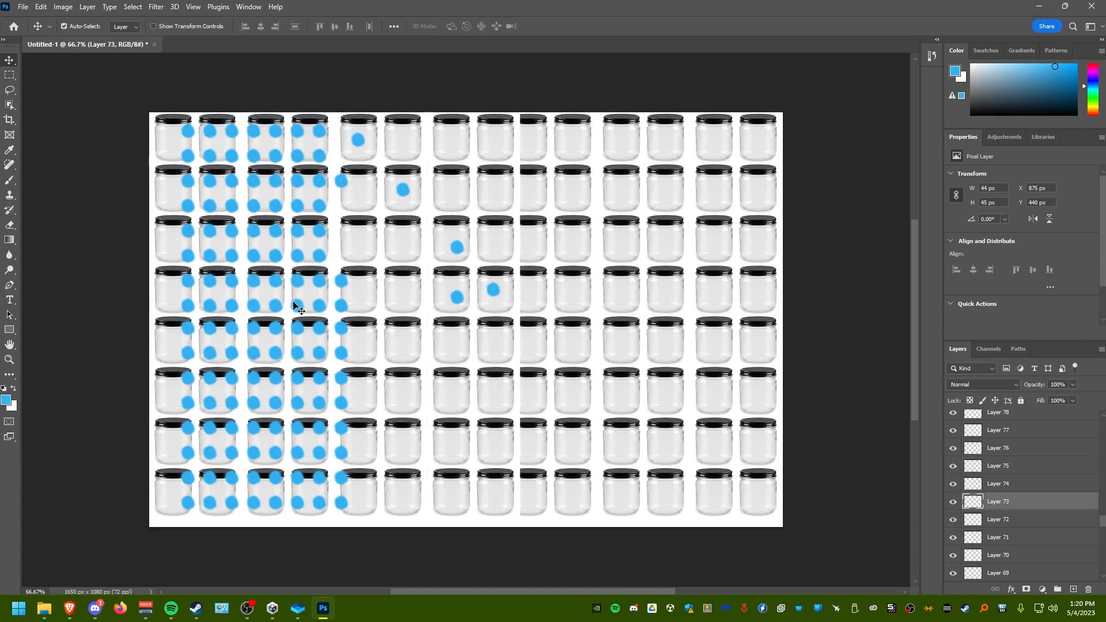
{"action": "left_click_drag", "start_coordinate": [342, 282], "coordinate": [450, 351]}
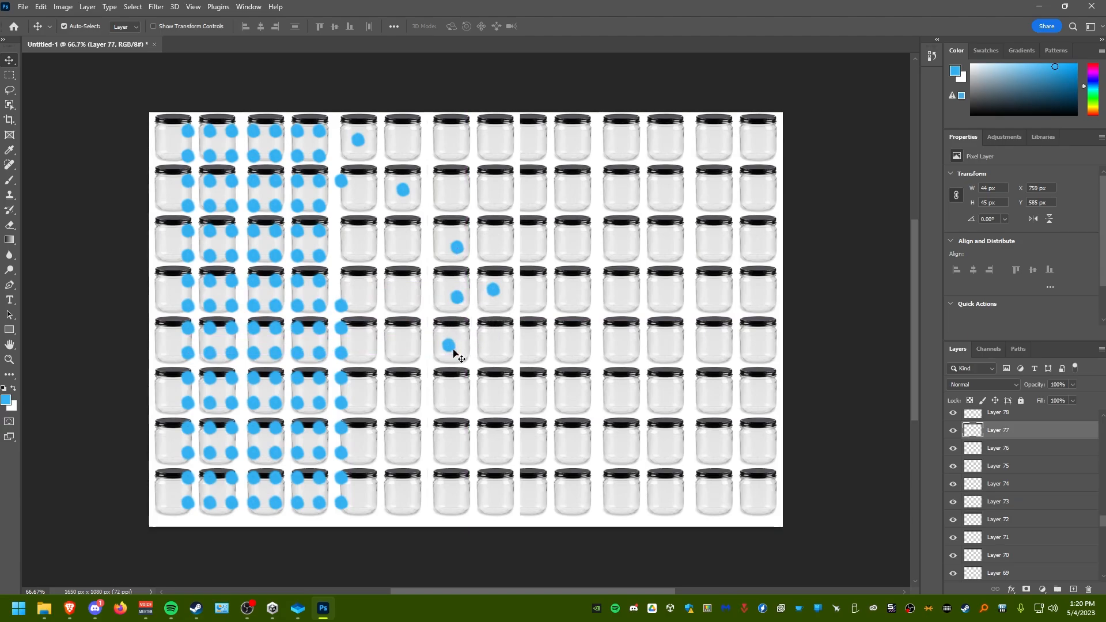
{"action": "left_click_drag", "start_coordinate": [346, 308], "coordinate": [405, 238]}
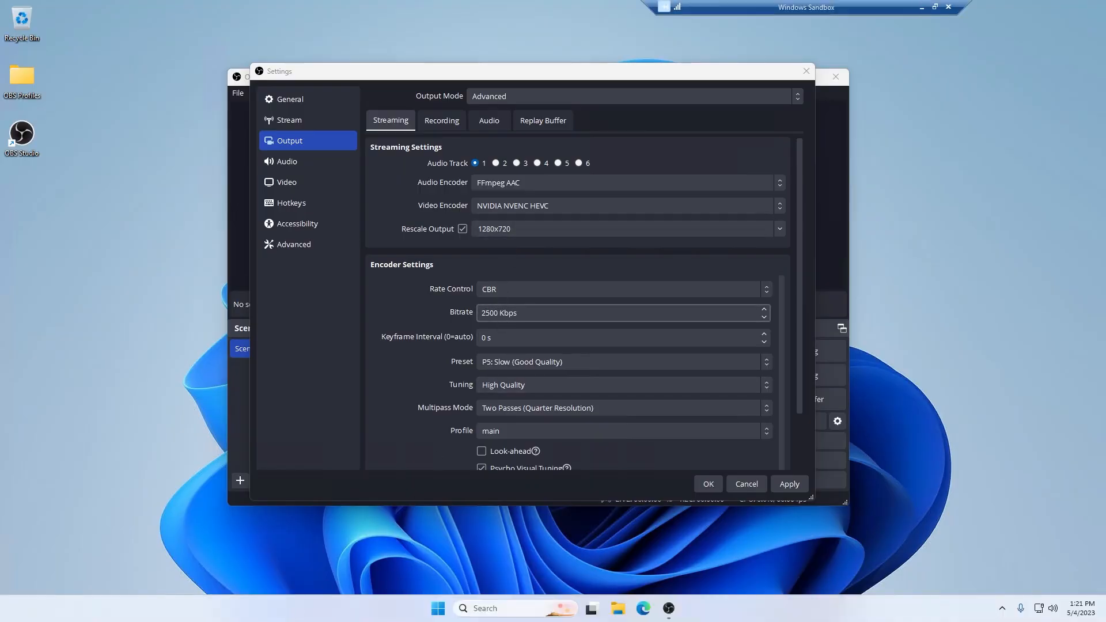
- Set the streaming encoder's bitrate to 6000 Kbps
{"action": "left_click_drag", "start_coordinate": [499, 313], "coordinate": [481, 313]}
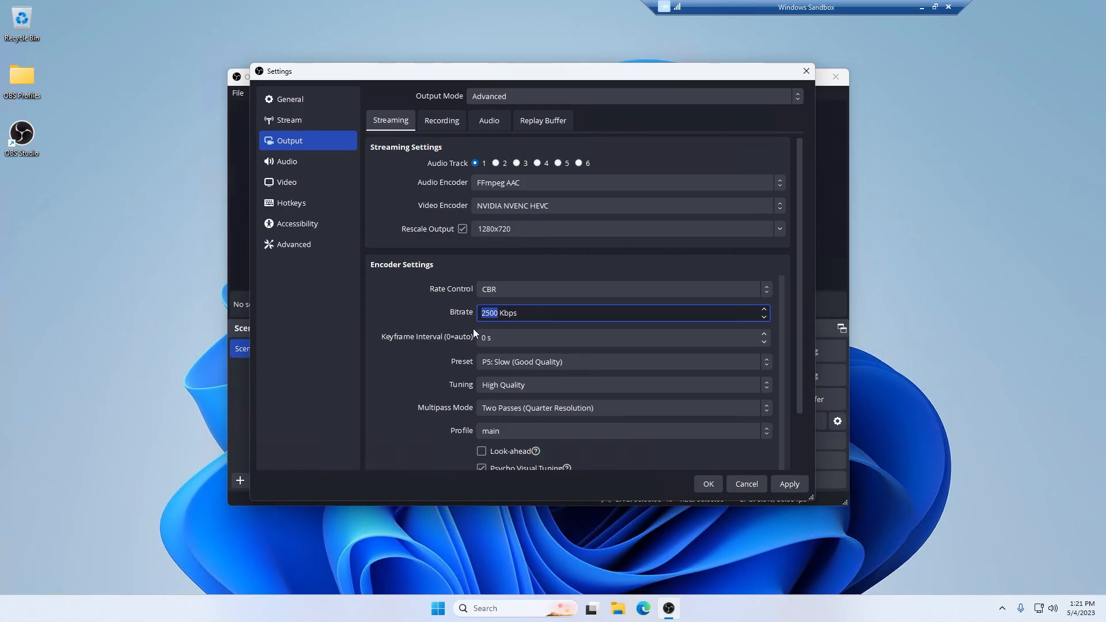
{"action": "type", "text": "6000"}
{"action": "double_click", "coordinate": [489, 313]}
{"action": "left_click", "coordinate": [517, 312]}
- Examine the preset resolutions offered for the rescaled streaming output alongside the bitrate setting
{"action": "left_click", "coordinate": [781, 228]}
{"action": "left_click", "coordinate": [780, 227]}
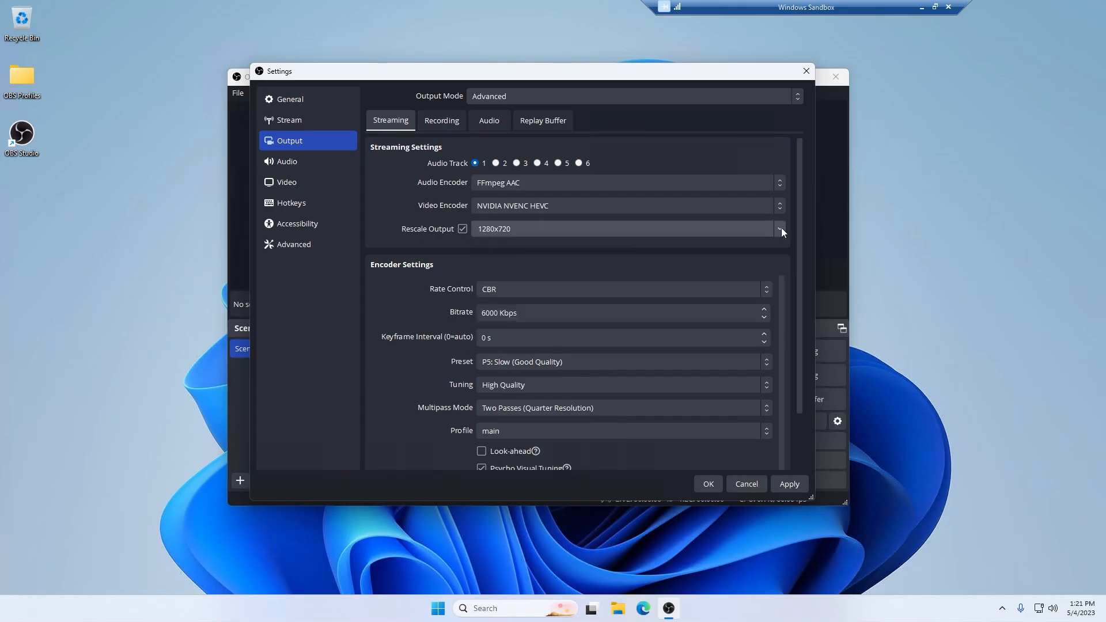
{"action": "left_click", "coordinate": [781, 227]}
{"action": "left_click", "coordinate": [781, 227]}
{"action": "left_click", "coordinate": [781, 226]}
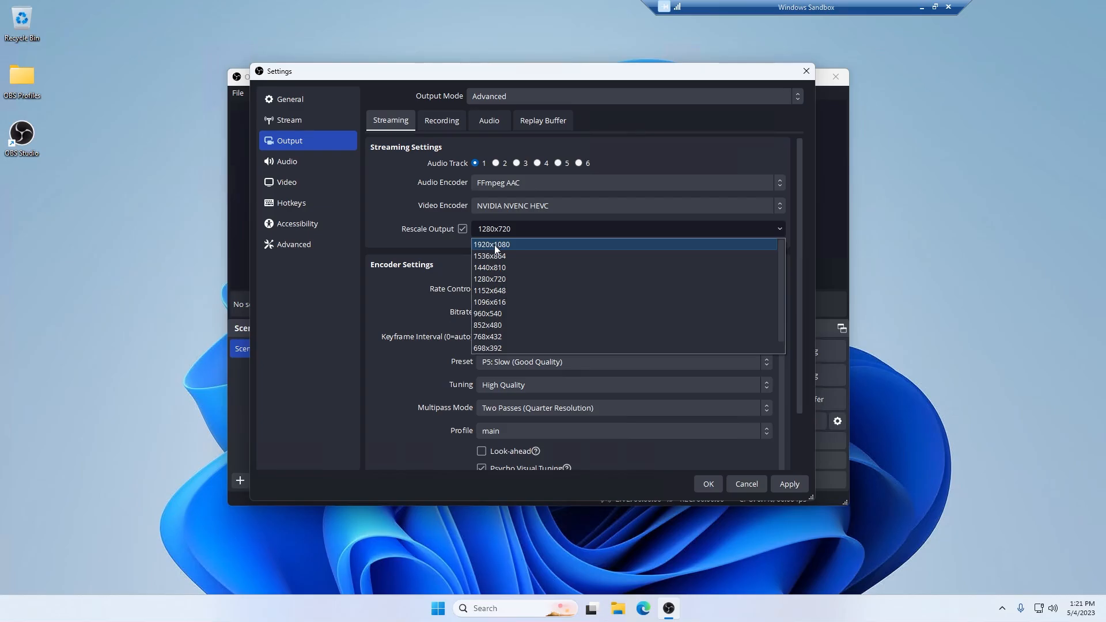
{"action": "left_click", "coordinate": [445, 280]}
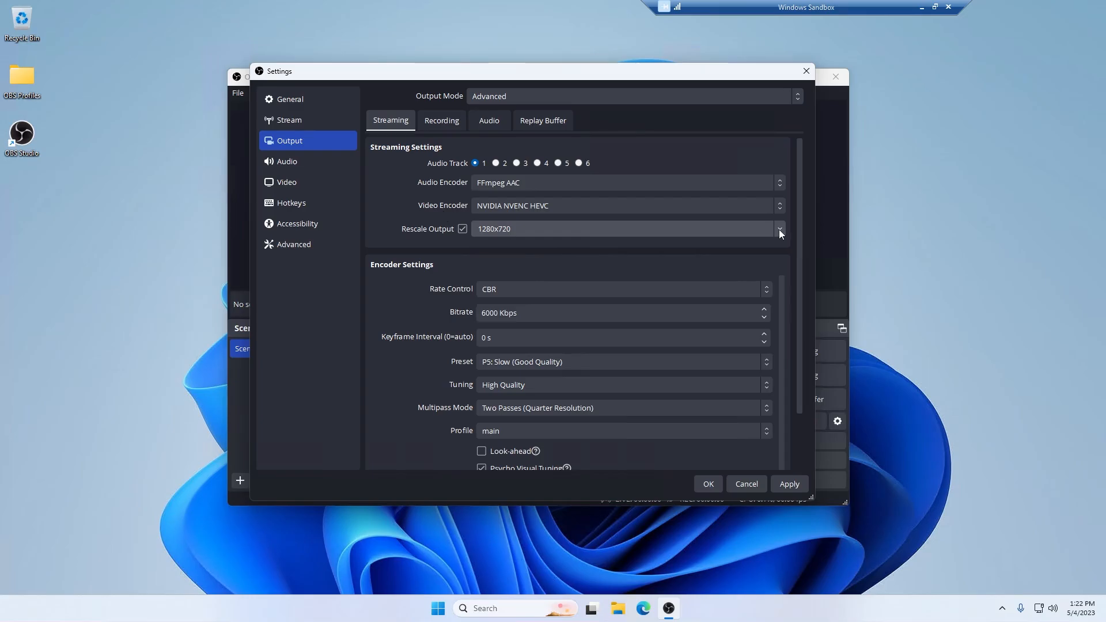
{"action": "left_click", "coordinate": [297, 190]}
{"action": "double_click", "coordinate": [487, 312]}
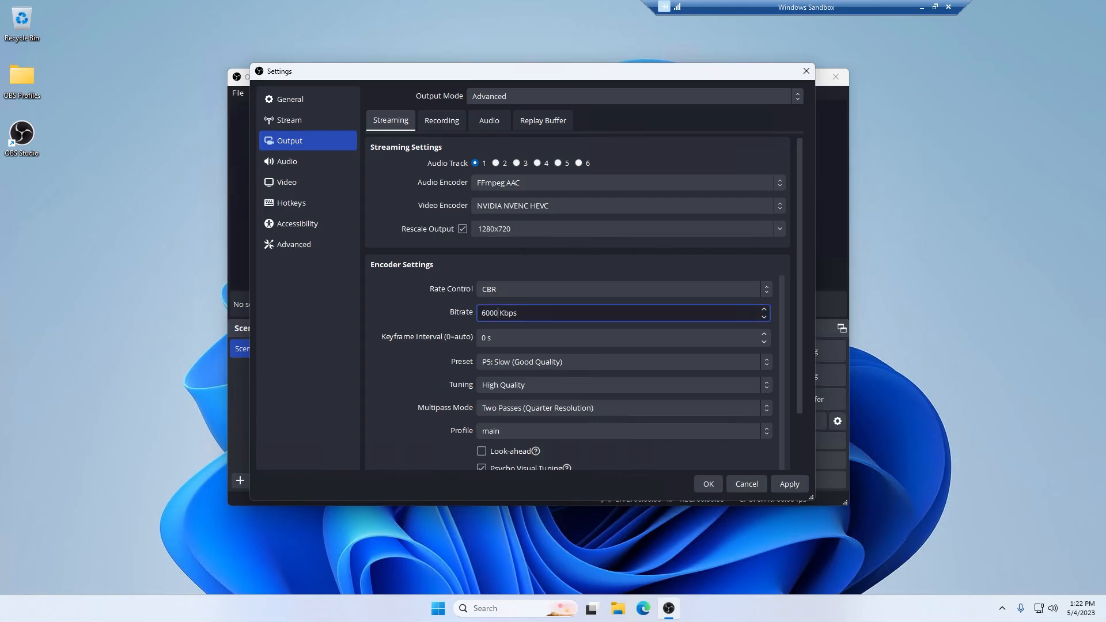
- Set the streaming rescale output to the custom resolution 1664x936
{"action": "left_click", "coordinate": [511, 229]}
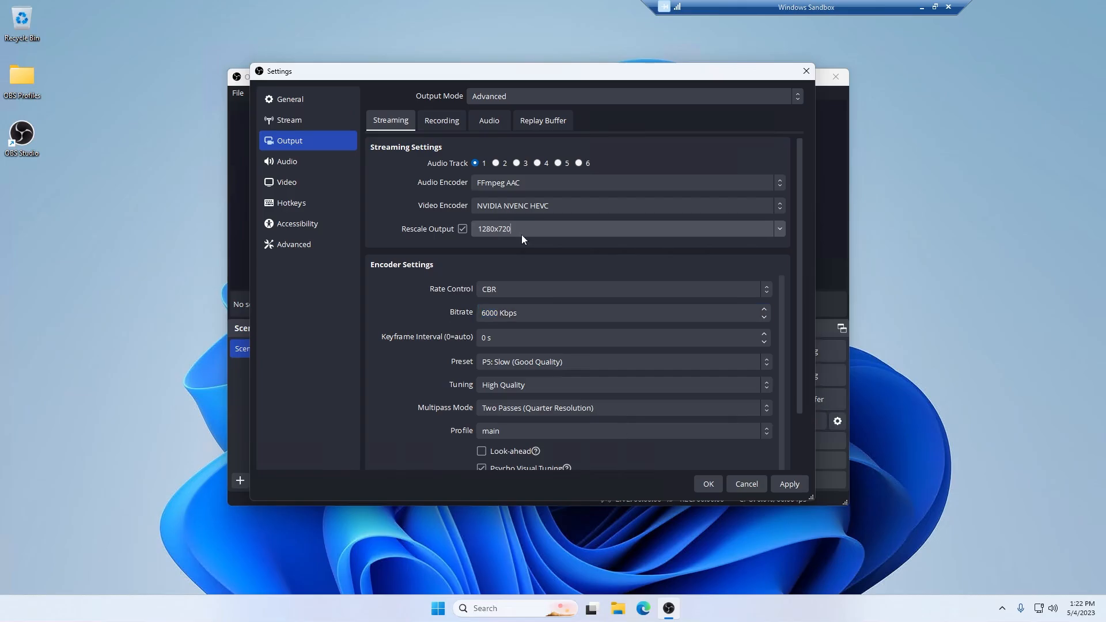
{"action": "left_click_drag", "start_coordinate": [516, 229], "coordinate": [471, 232]}
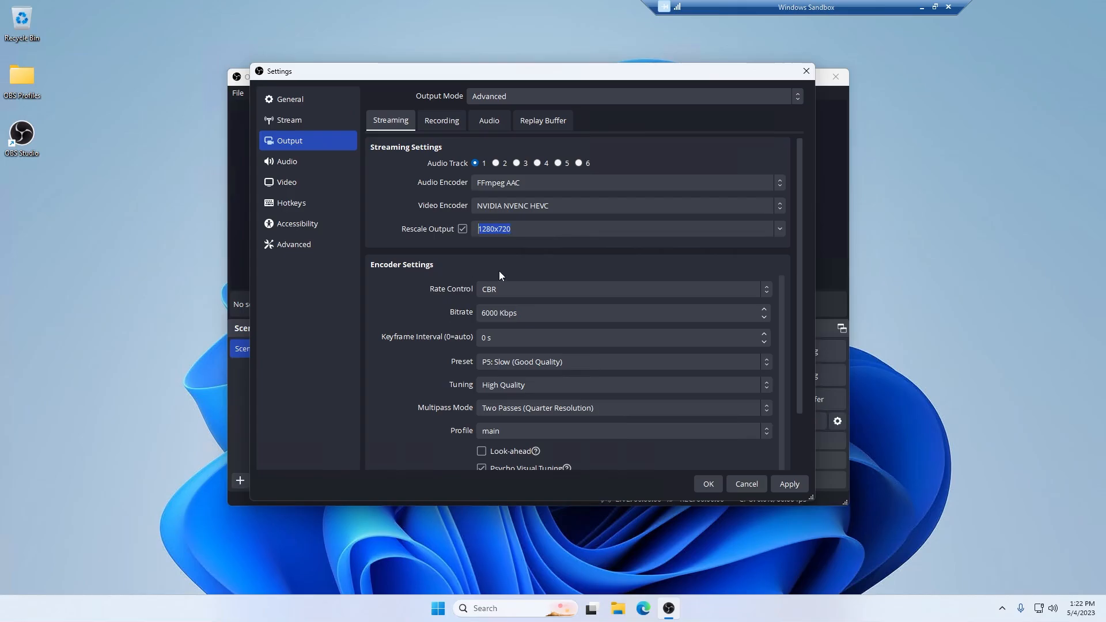
{"action": "type", "text": "1664x"}
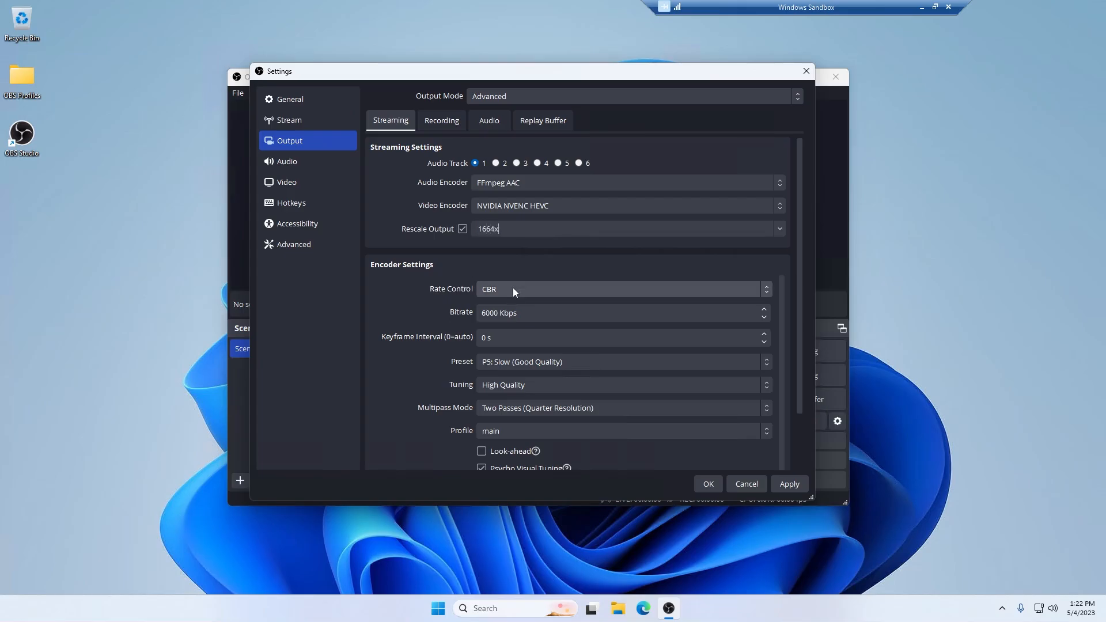
{"action": "type", "text": "936"}
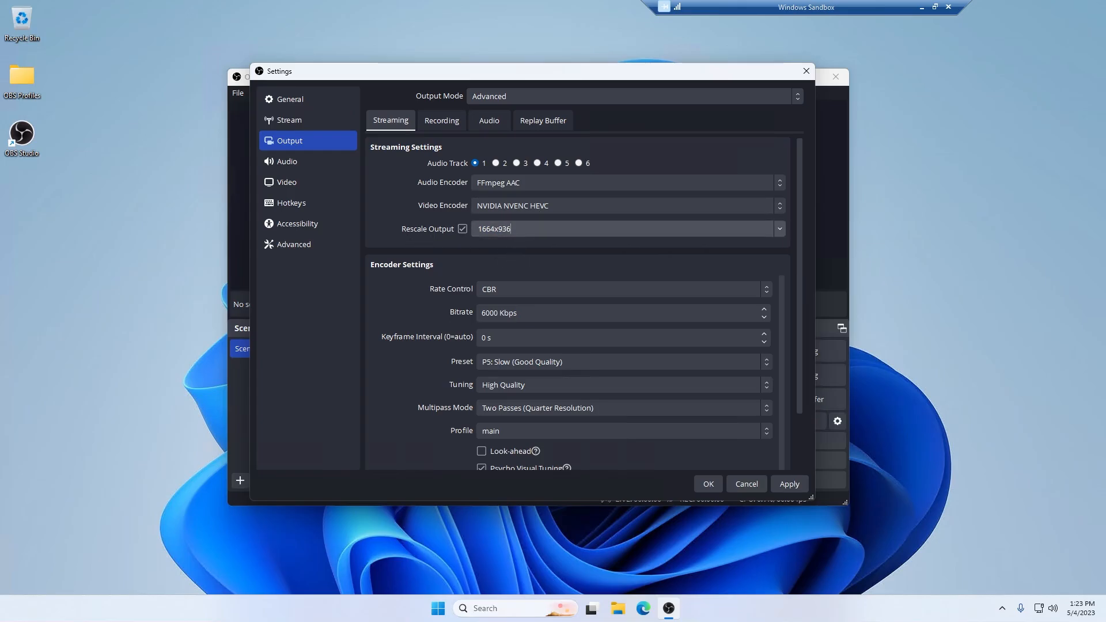
- Review the encoder's rate control options and the bitrate field that goes with CBR
{"action": "left_click", "coordinate": [510, 288]}
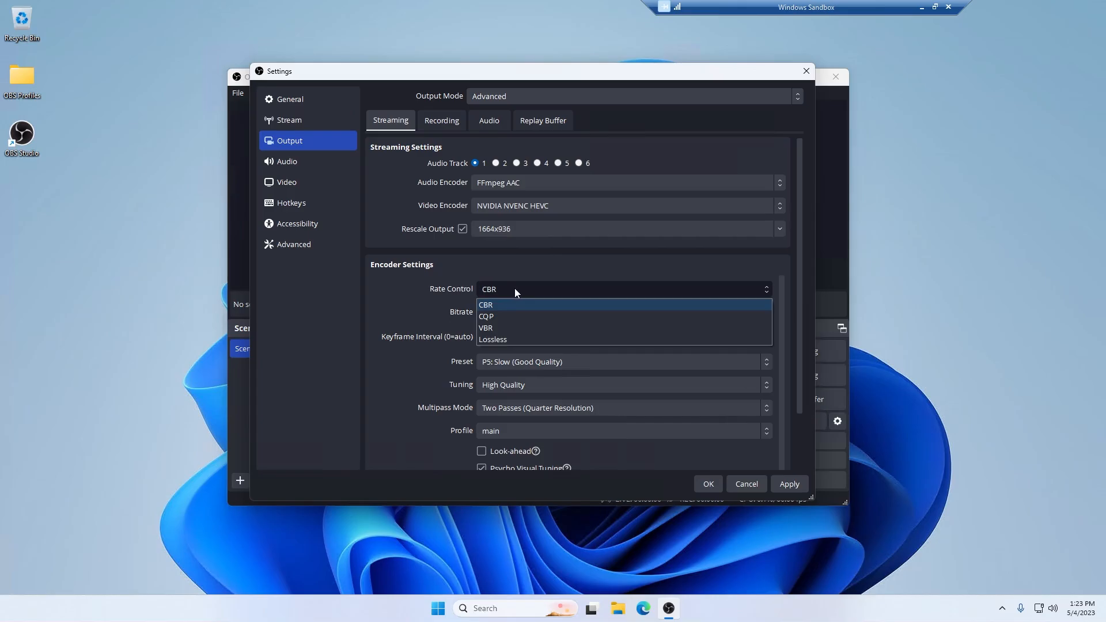
{"action": "left_click", "coordinate": [514, 288]}
{"action": "key", "text": "Tab"}
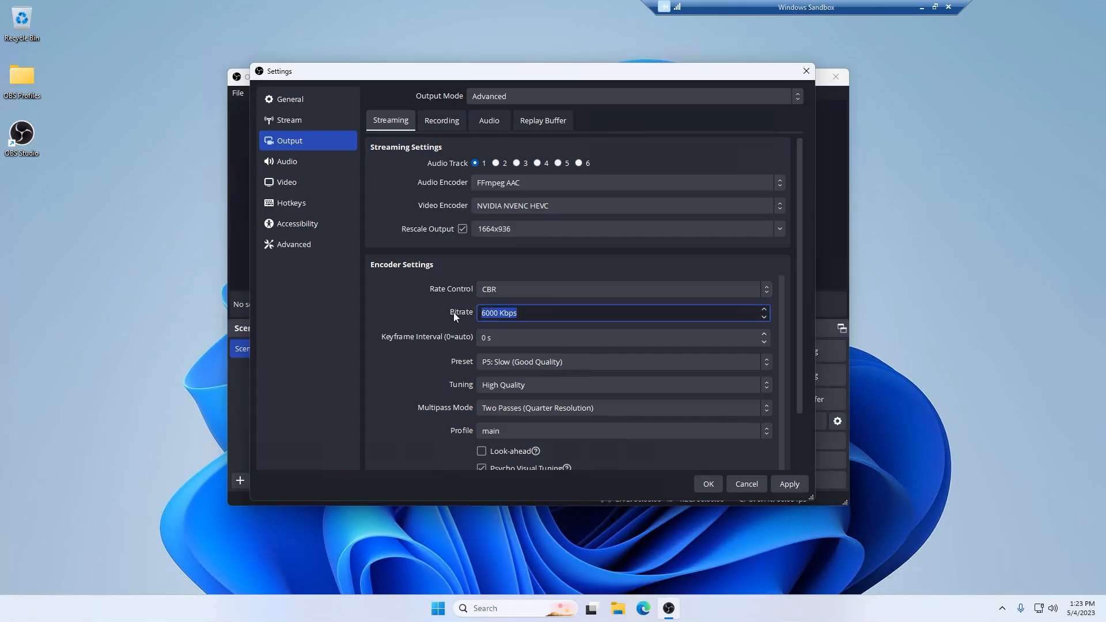
{"action": "left_click", "coordinate": [521, 288]}
{"action": "left_click", "coordinate": [522, 288]}
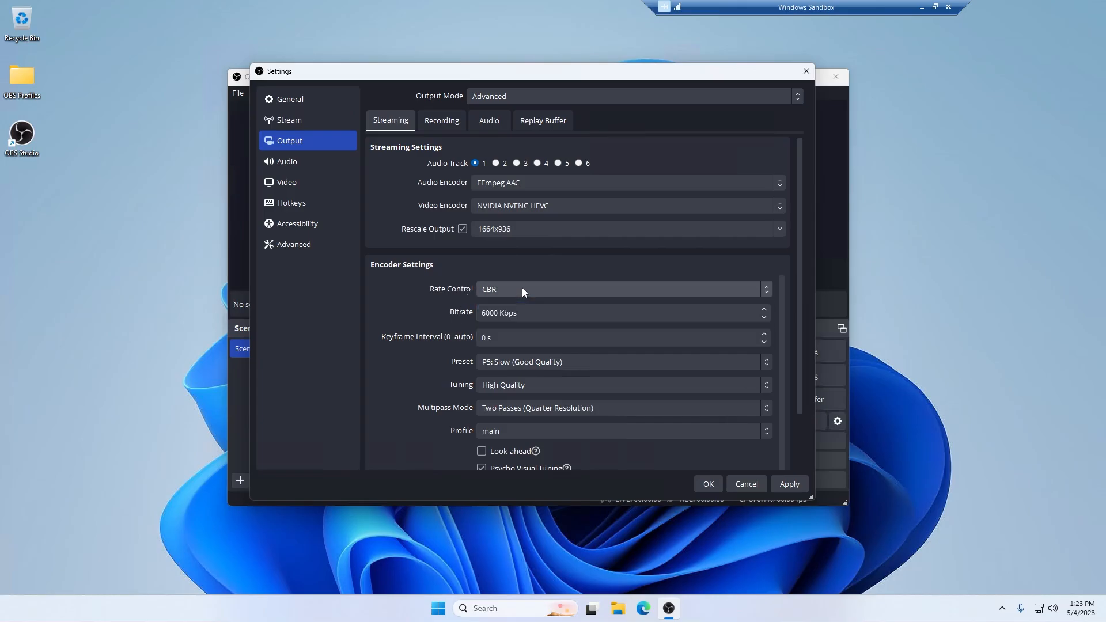
{"action": "key", "text": "Tab"}
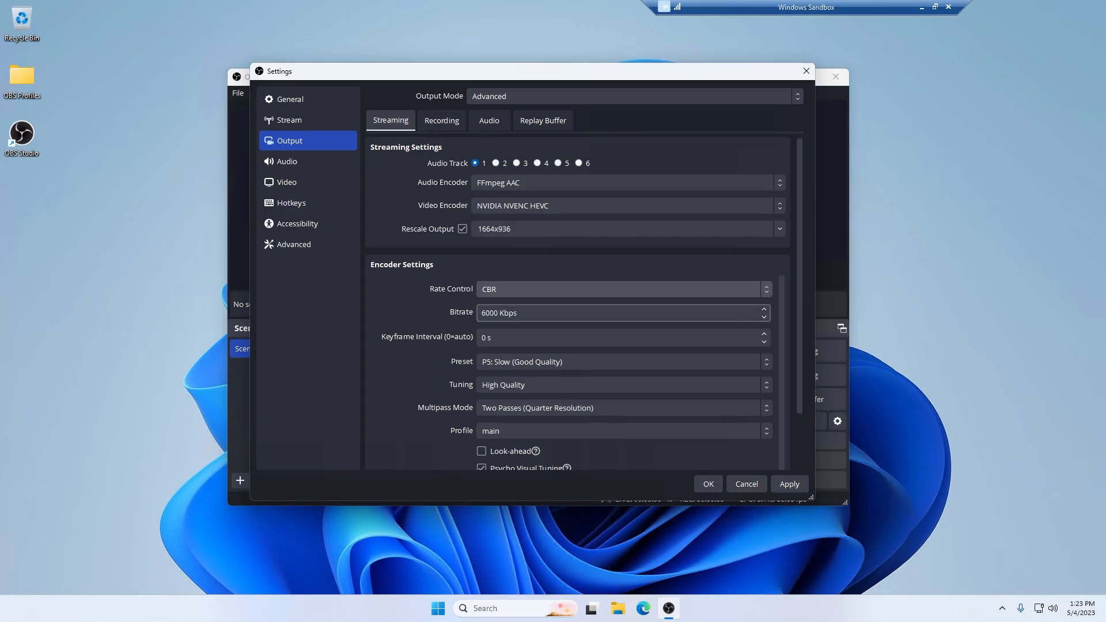
{"action": "double_click", "coordinate": [495, 314]}
{"action": "left_click", "coordinate": [497, 314]}
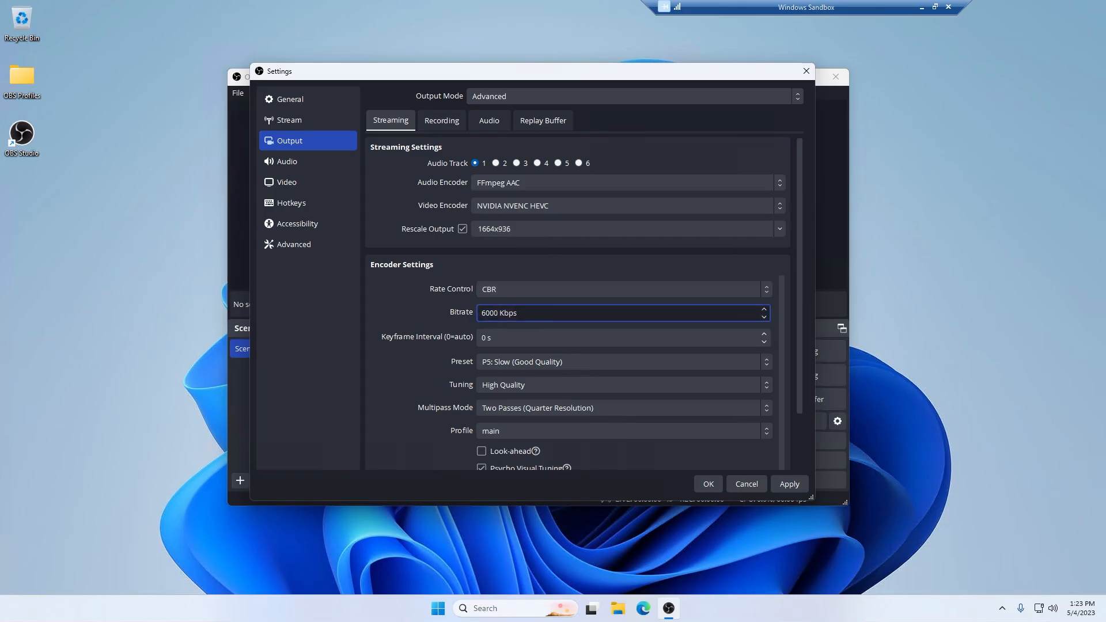
- Try CQP as the streaming rate control with a CQ level of 20
{"action": "left_click", "coordinate": [503, 284]}
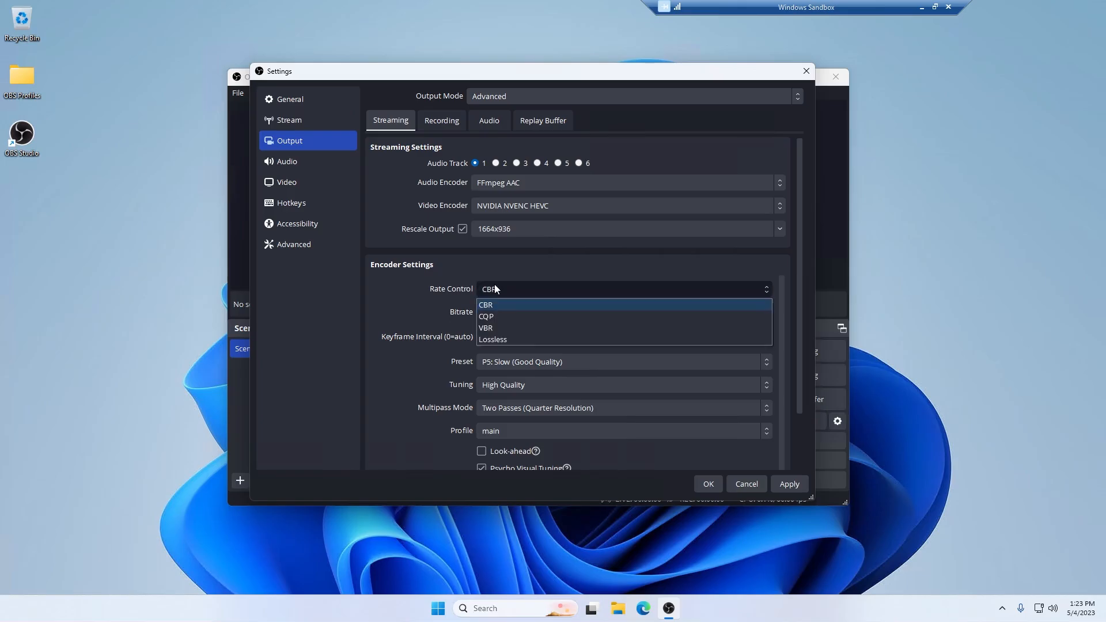
{"action": "left_click", "coordinate": [496, 315]}
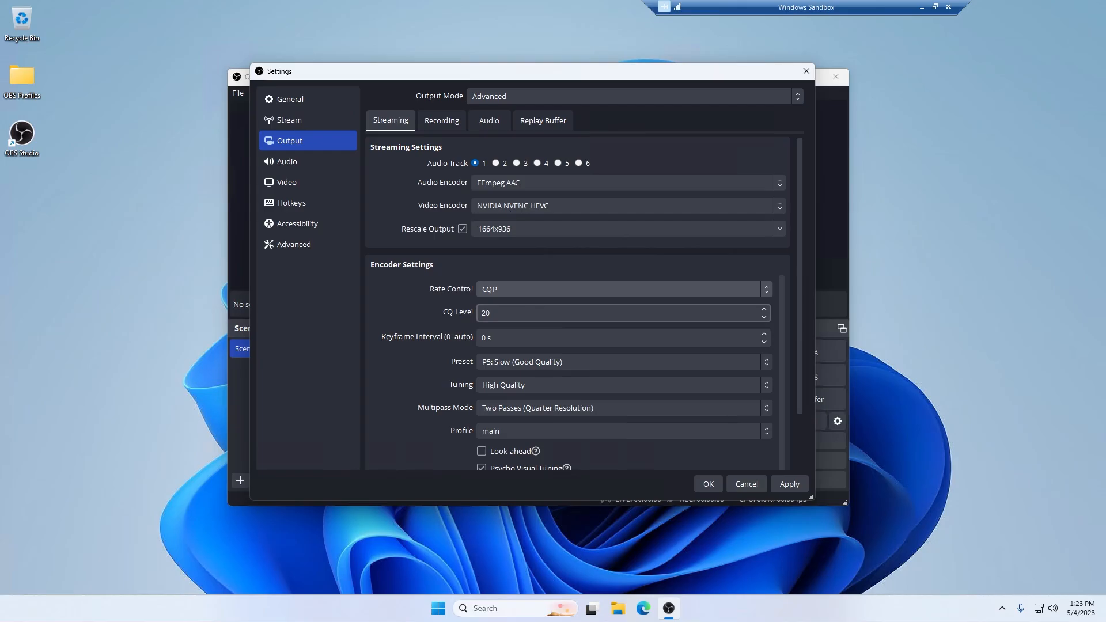
{"action": "left_click_drag", "start_coordinate": [500, 314], "coordinate": [480, 313]}
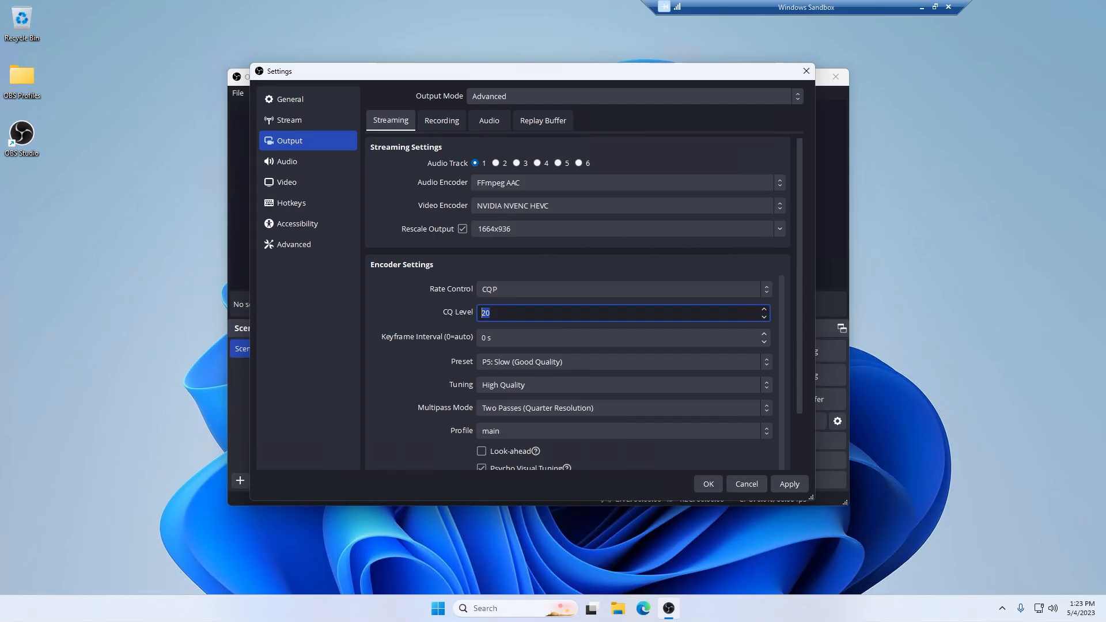
{"action": "left_click", "coordinate": [494, 289]}
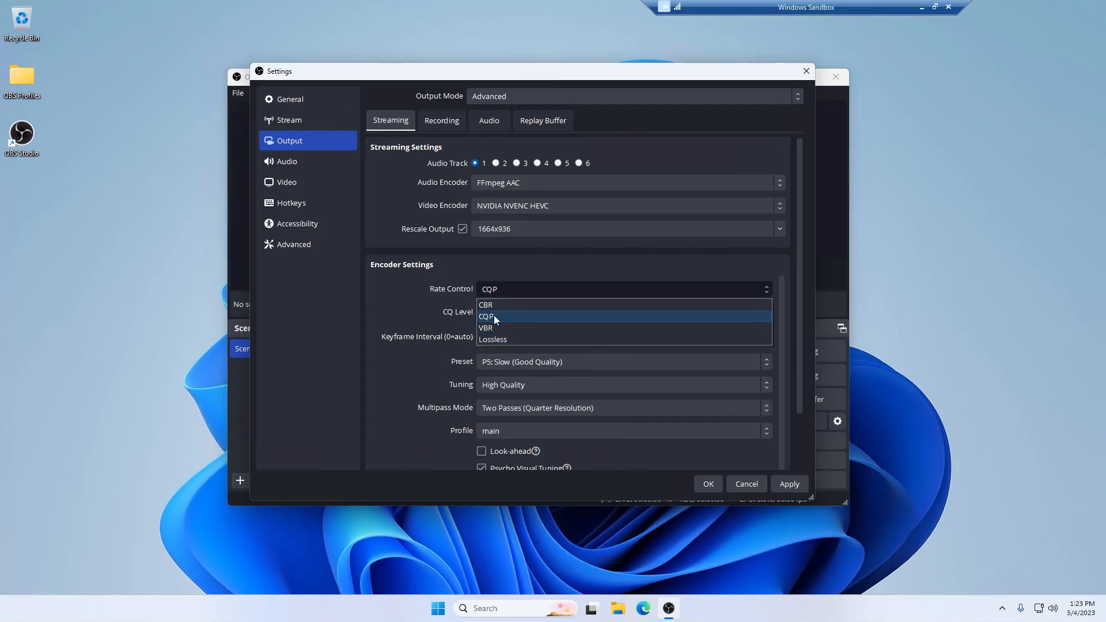
{"action": "left_click", "coordinate": [493, 315]}
{"action": "key", "text": "Tab"}
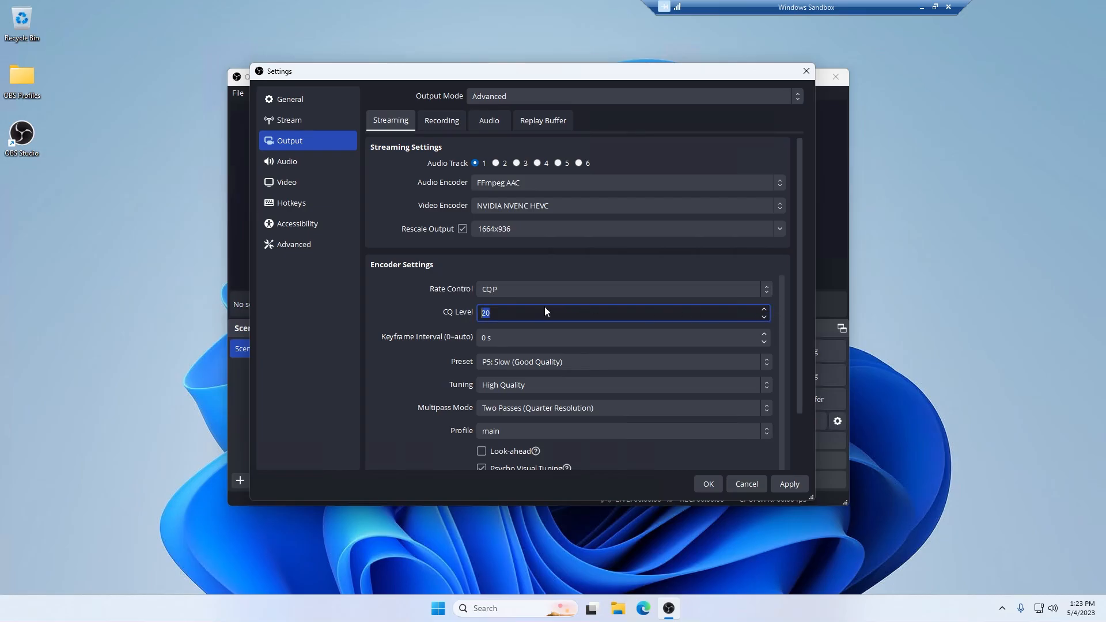
{"action": "type", "text": "20"}
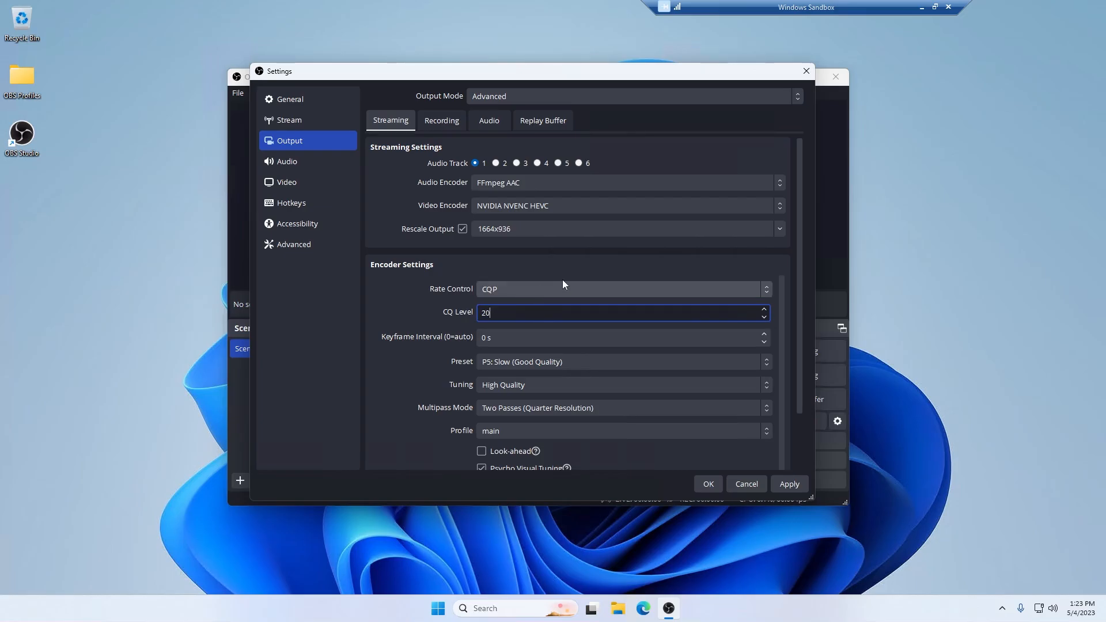
- Try VBR rate control, check its bitrate and max bitrate fields, and return the rate control to CBR
{"action": "left_click", "coordinate": [522, 289]}
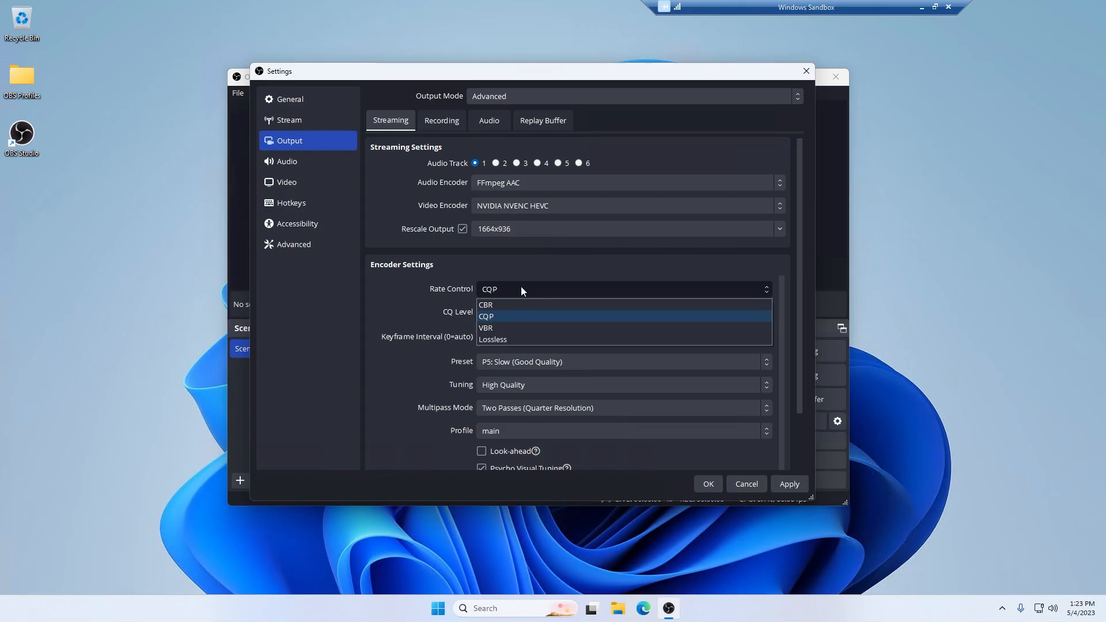
{"action": "left_click", "coordinate": [499, 326]}
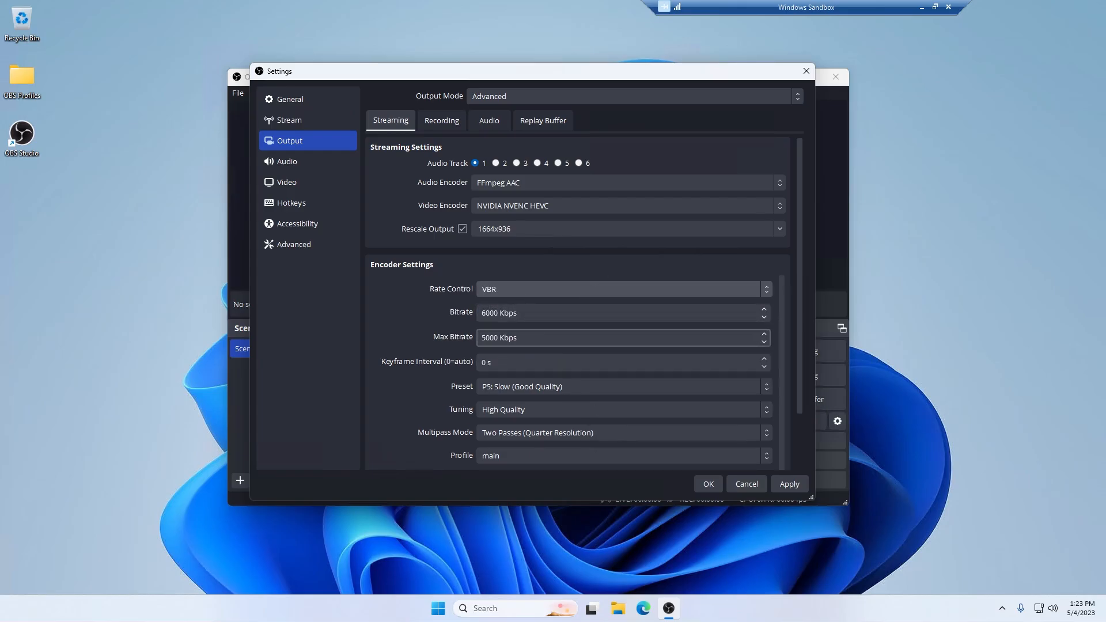
{"action": "left_click_drag", "start_coordinate": [498, 313], "coordinate": [469, 316]}
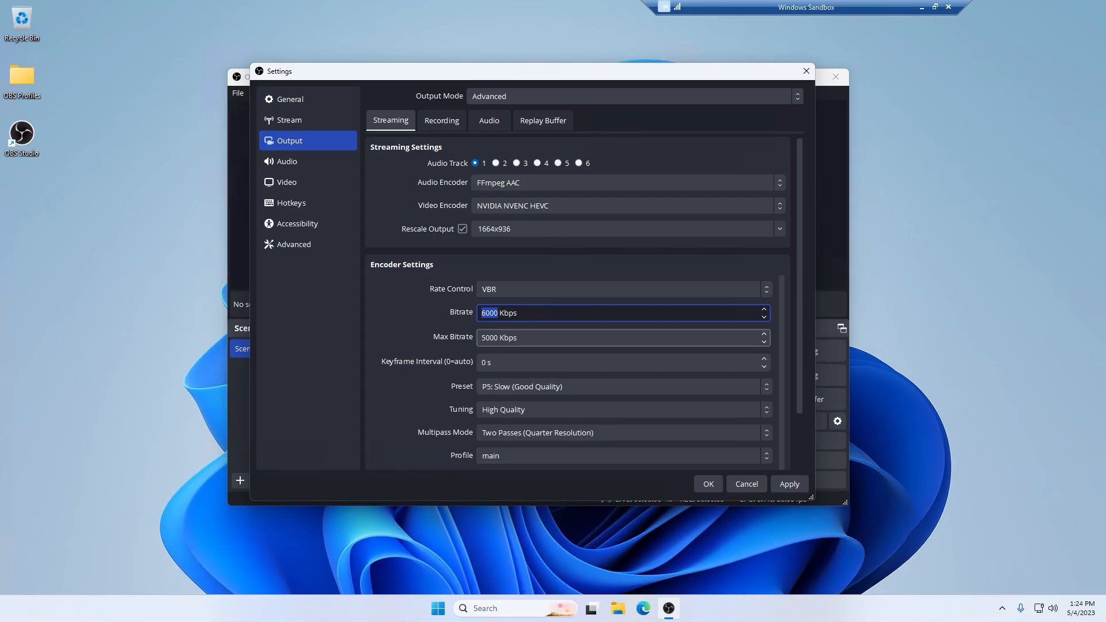
{"action": "key", "text": "Tab"}
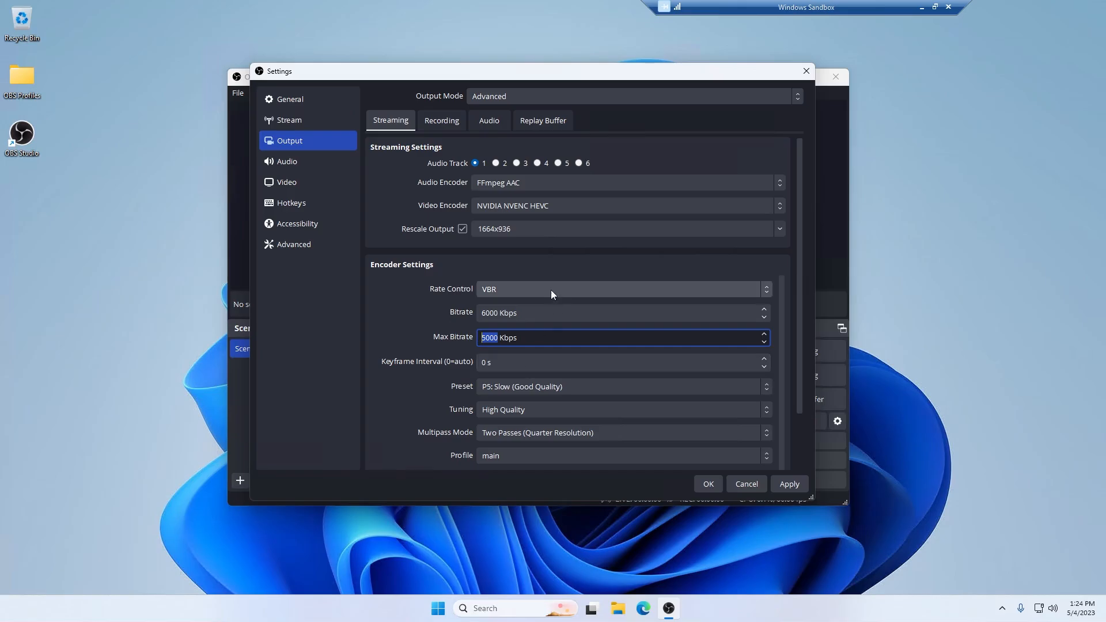
{"action": "left_click", "coordinate": [516, 287]}
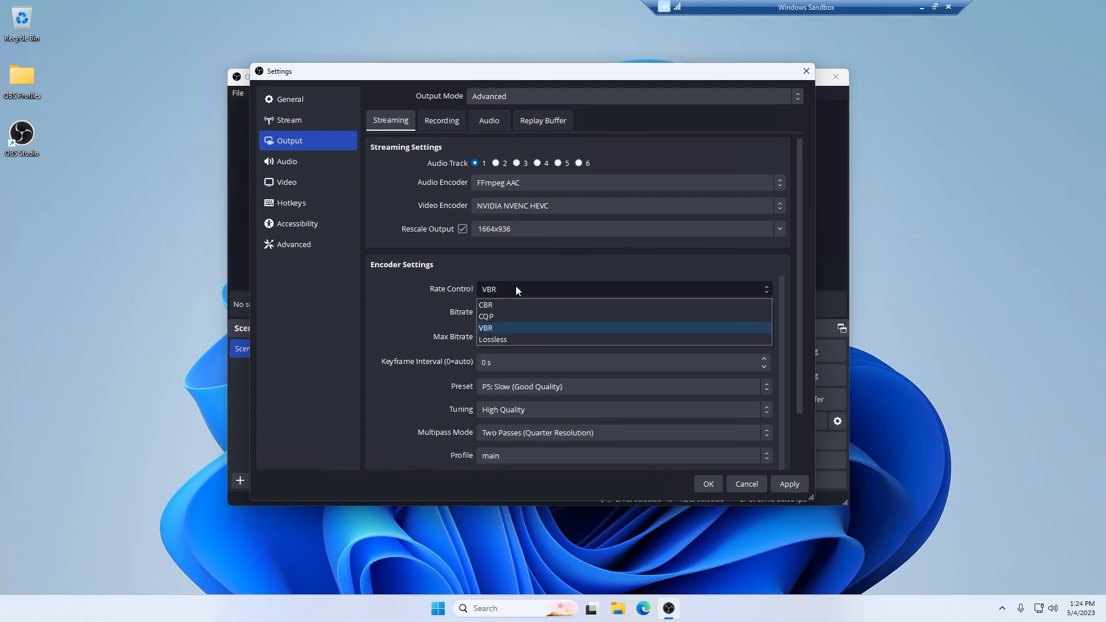
{"action": "left_click", "coordinate": [504, 303]}
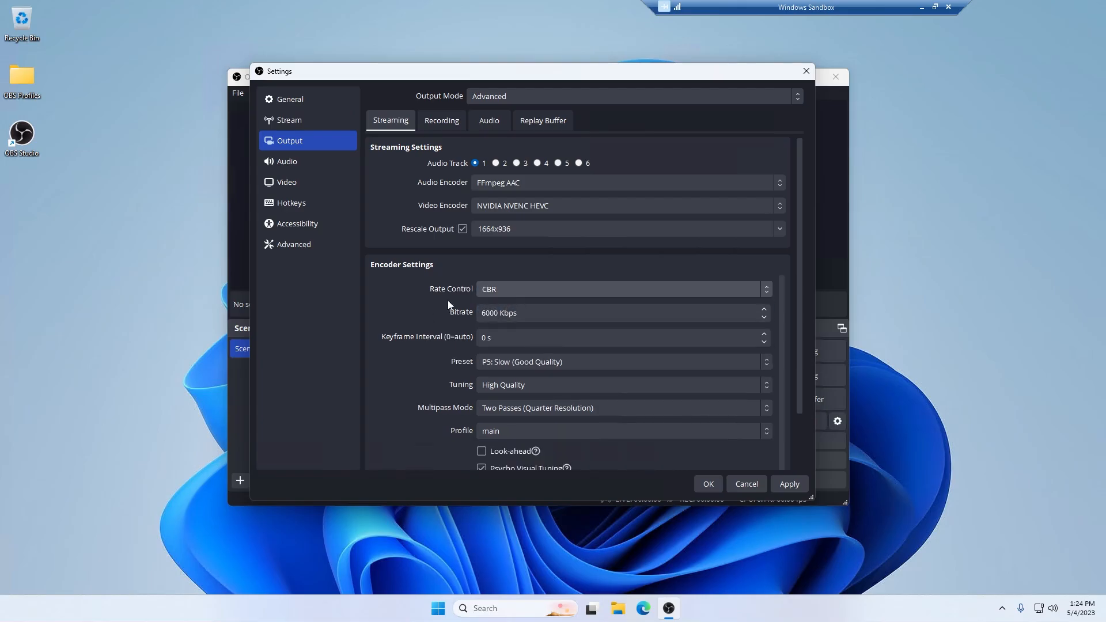
{"action": "left_click", "coordinate": [517, 288]}
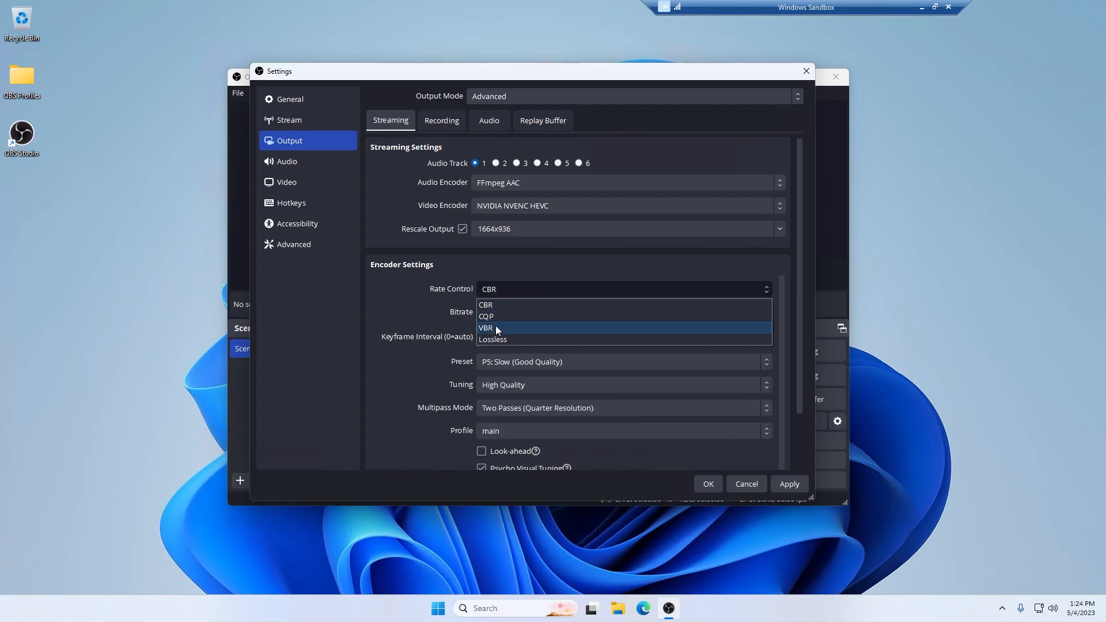
{"action": "left_click", "coordinate": [496, 305]}
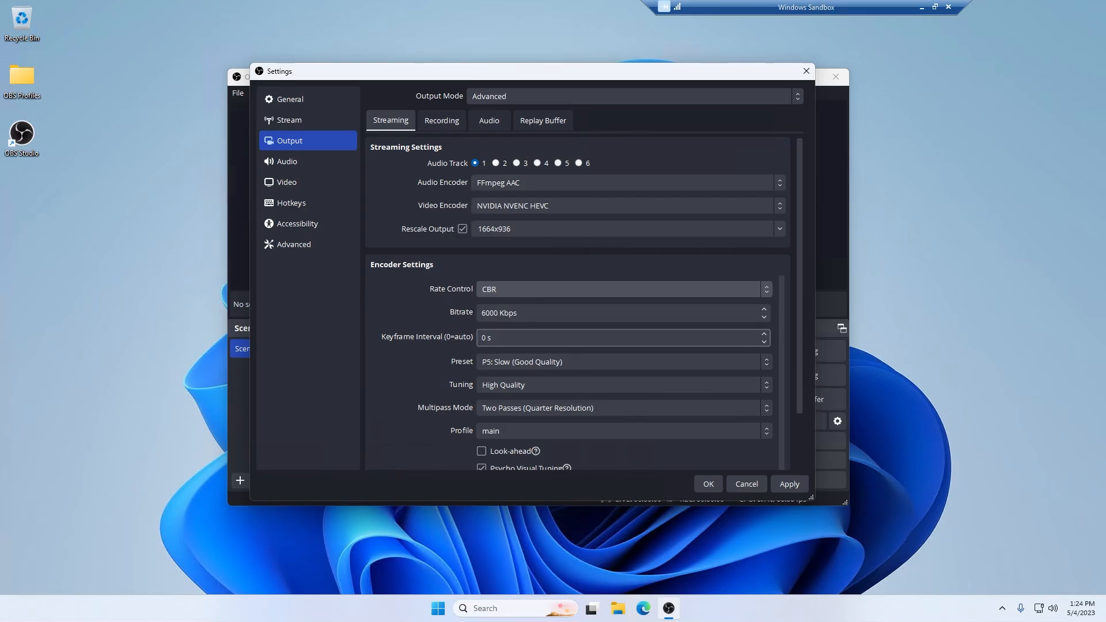
- Set the keyframe interval to 2 s and apply the streaming settings
{"action": "left_click", "coordinate": [763, 333]}
{"action": "left_click", "coordinate": [763, 333]}
{"action": "left_click", "coordinate": [791, 485]}
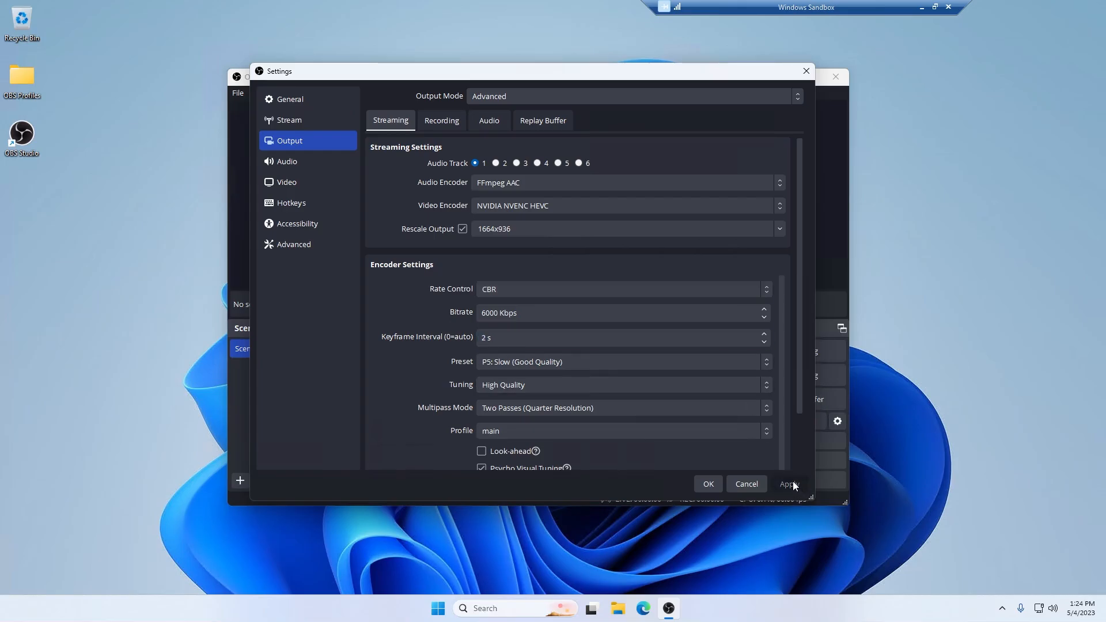
- Set the encoder preset to P7: Slowest (Best Quality) and apply the change
{"action": "left_click", "coordinate": [520, 369]}
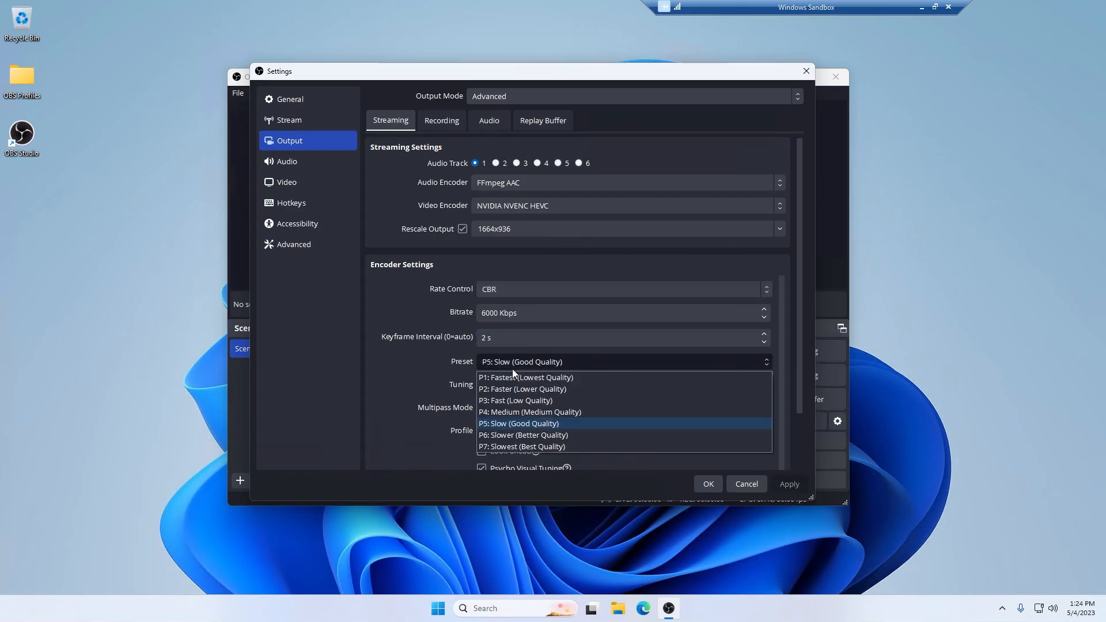
{"action": "left_click", "coordinate": [509, 369]}
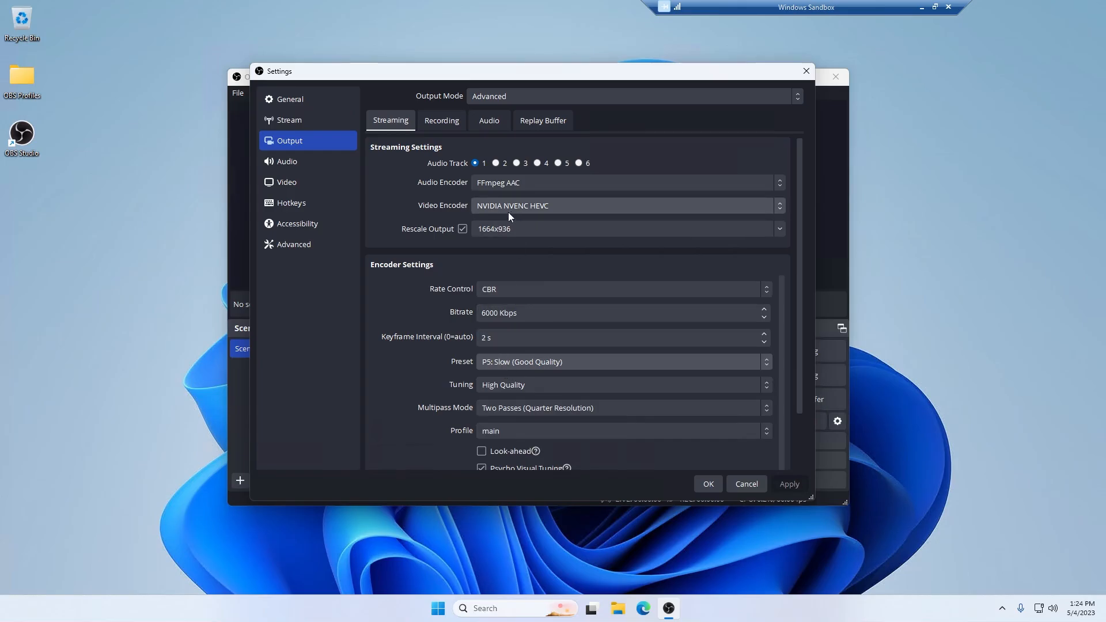
{"action": "left_click", "coordinate": [507, 361]}
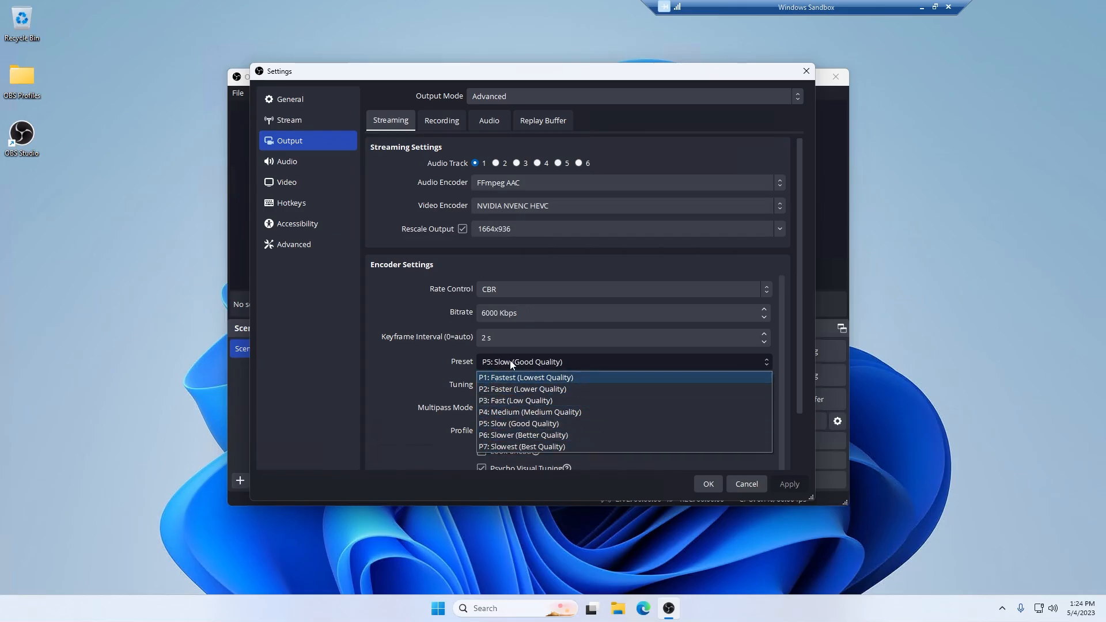
{"action": "left_click", "coordinate": [514, 446]}
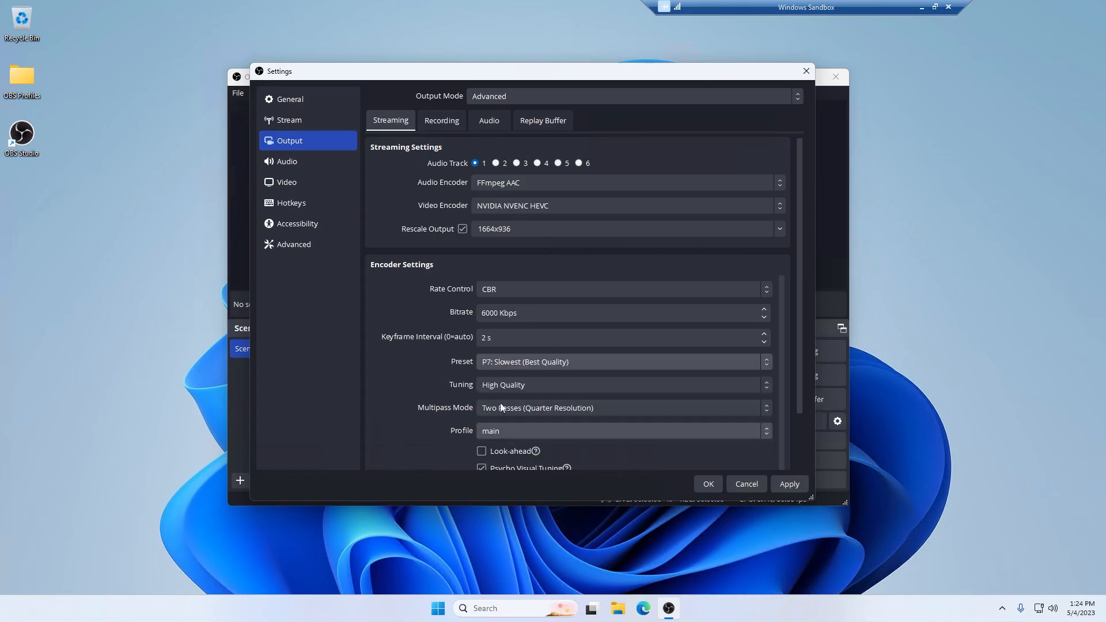
{"action": "left_click", "coordinate": [789, 484]}
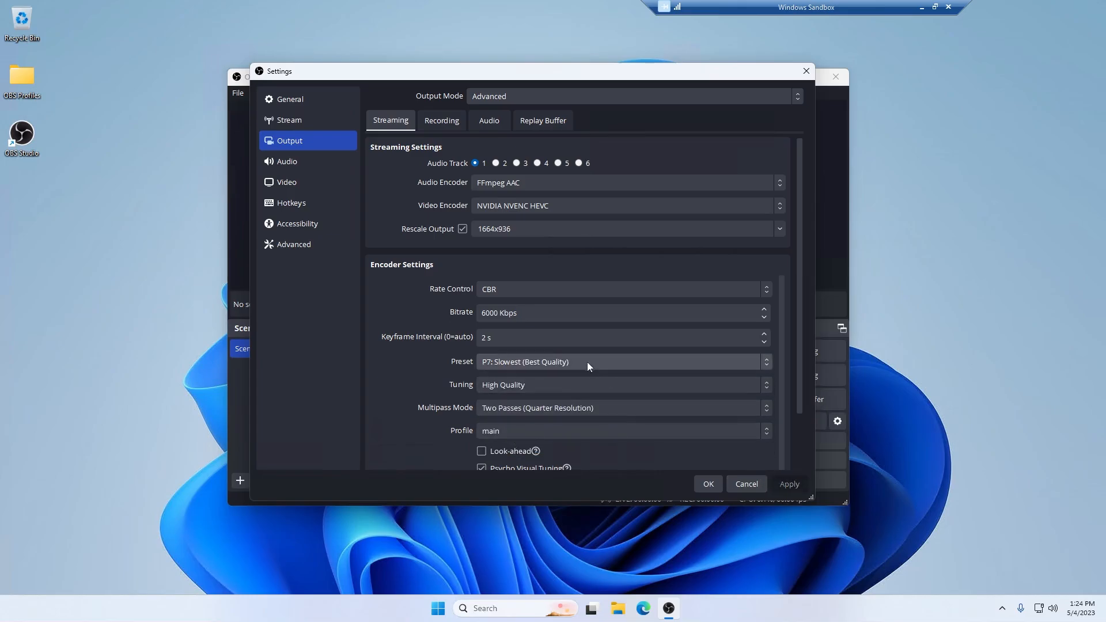
- Review the available encoder preset and tuning options without changing them
{"action": "left_click", "coordinate": [512, 357]}
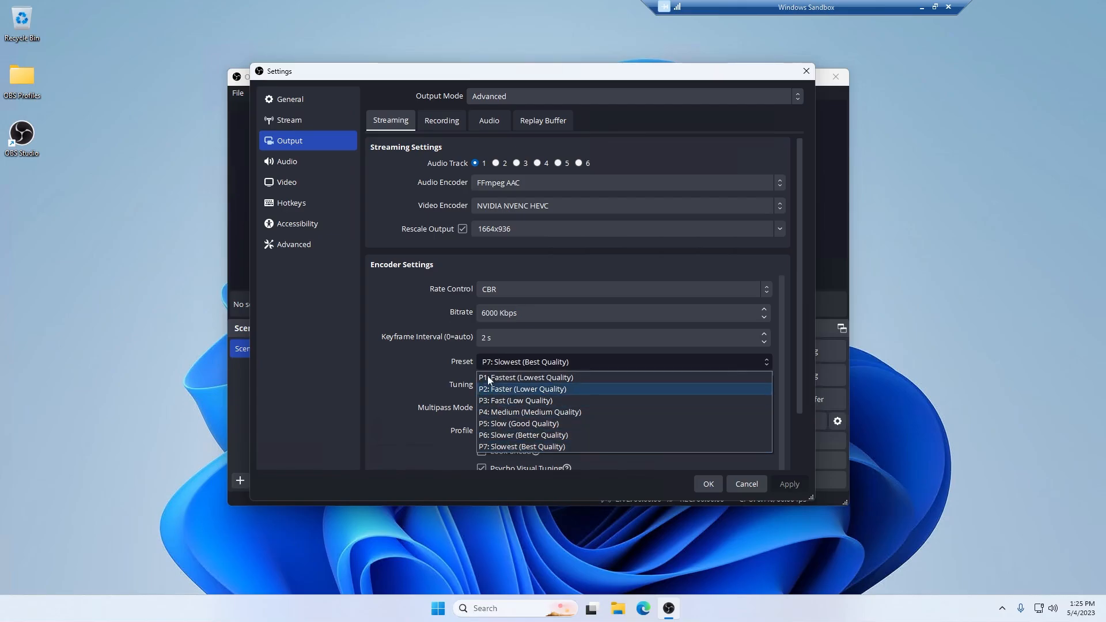
{"action": "left_click", "coordinate": [518, 365]}
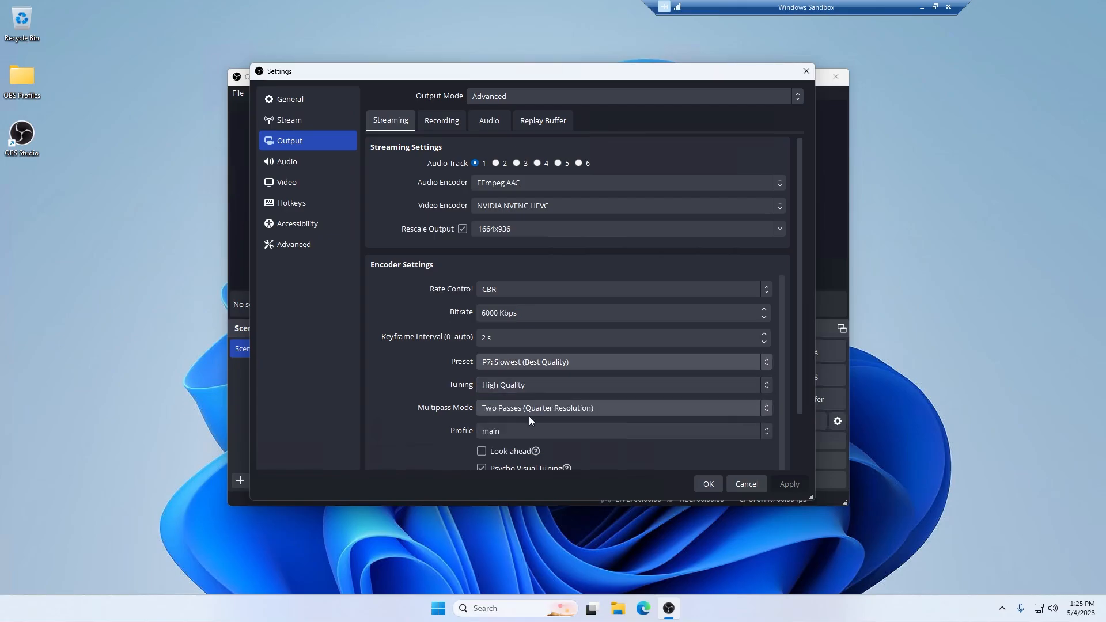
{"action": "left_click", "coordinate": [535, 388]}
{"action": "left_click", "coordinate": [536, 389]}
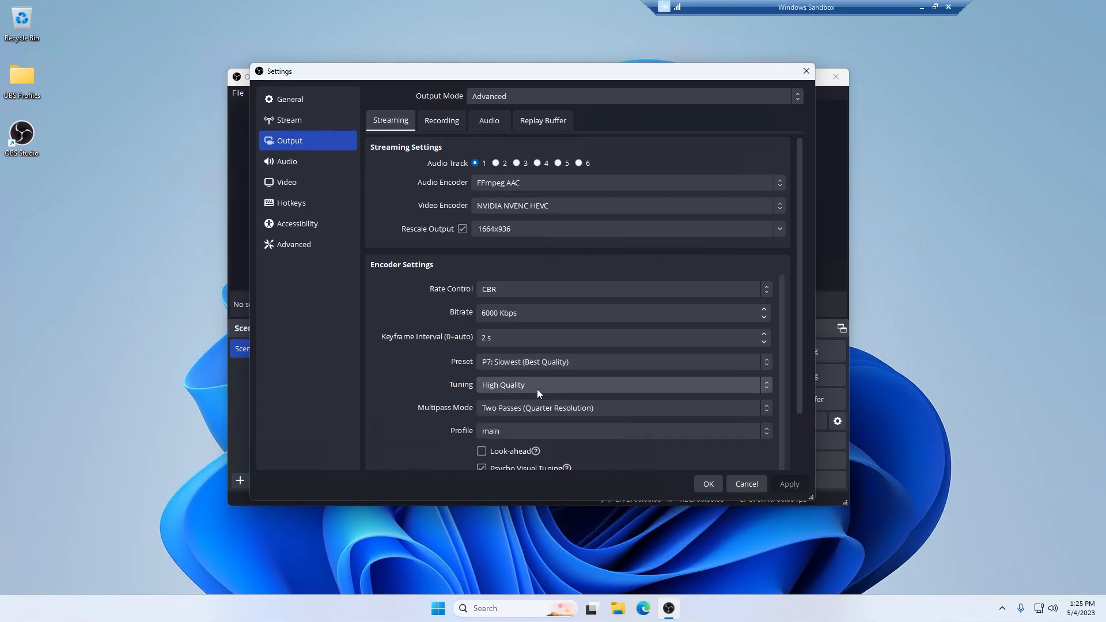
- Set the streaming encoder's multipass mode to Two Passes (Full Resolution)
{"action": "left_click", "coordinate": [520, 410]}
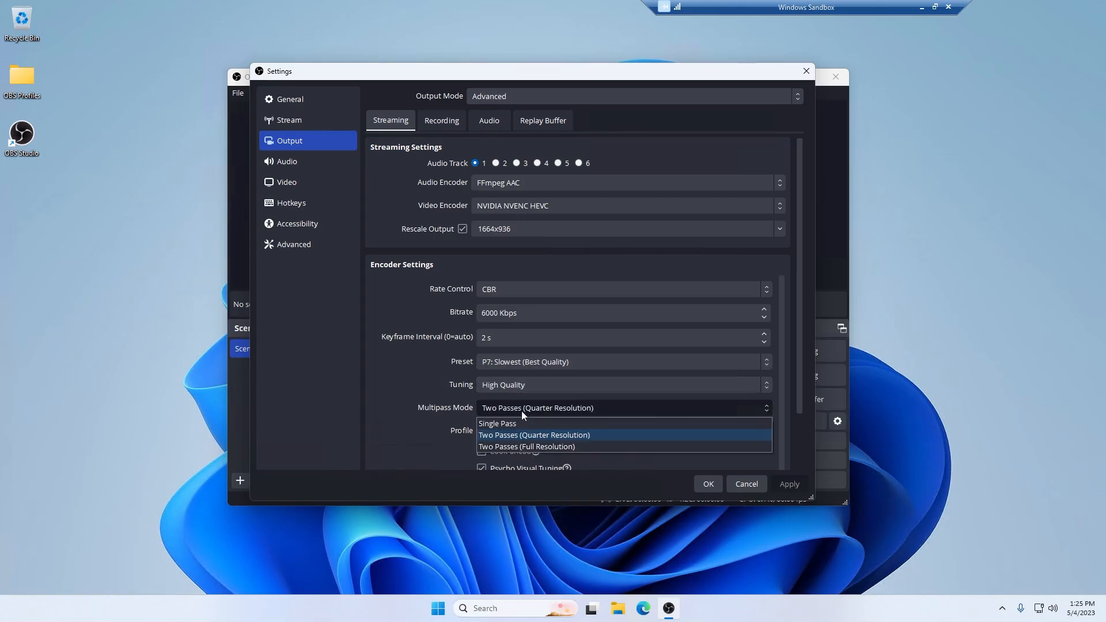
{"action": "left_click", "coordinate": [520, 410]}
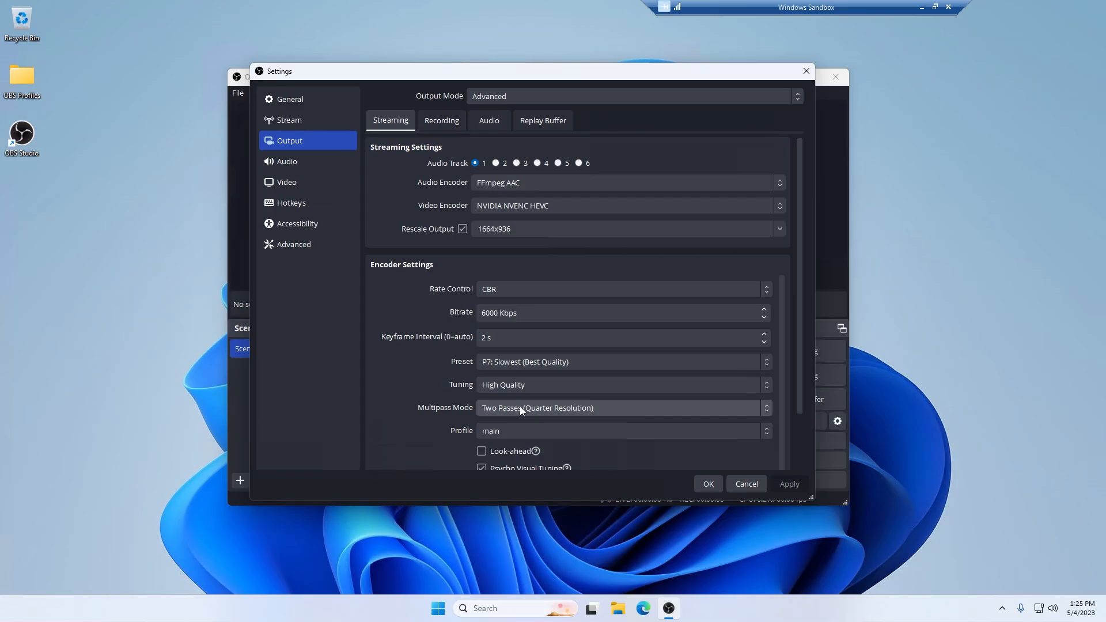
{"action": "left_click", "coordinate": [518, 408]}
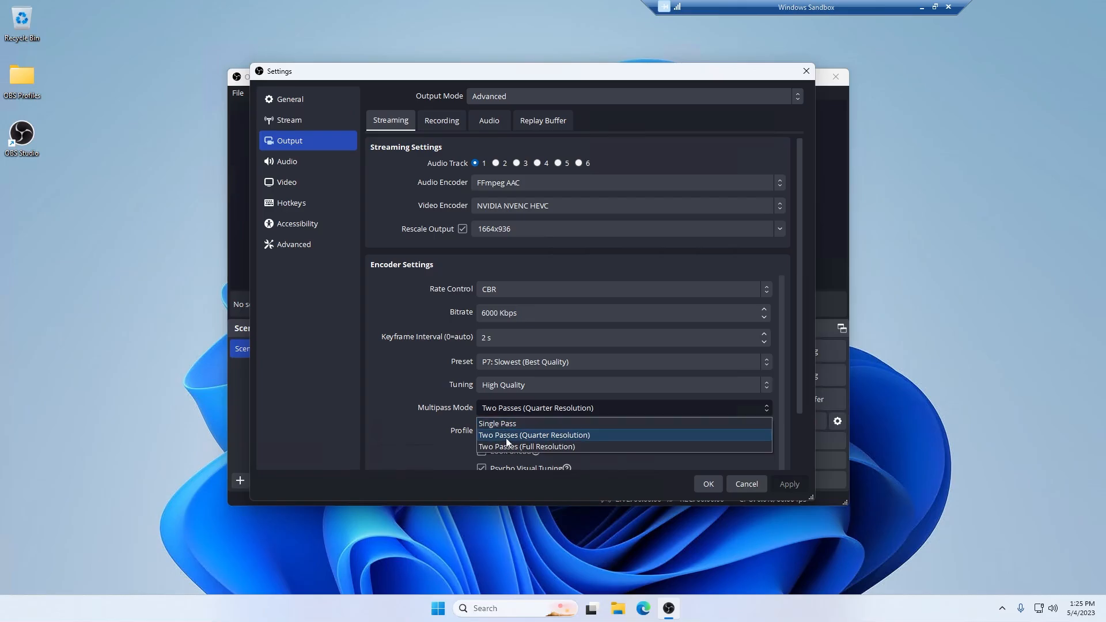
{"action": "left_click", "coordinate": [570, 438]}
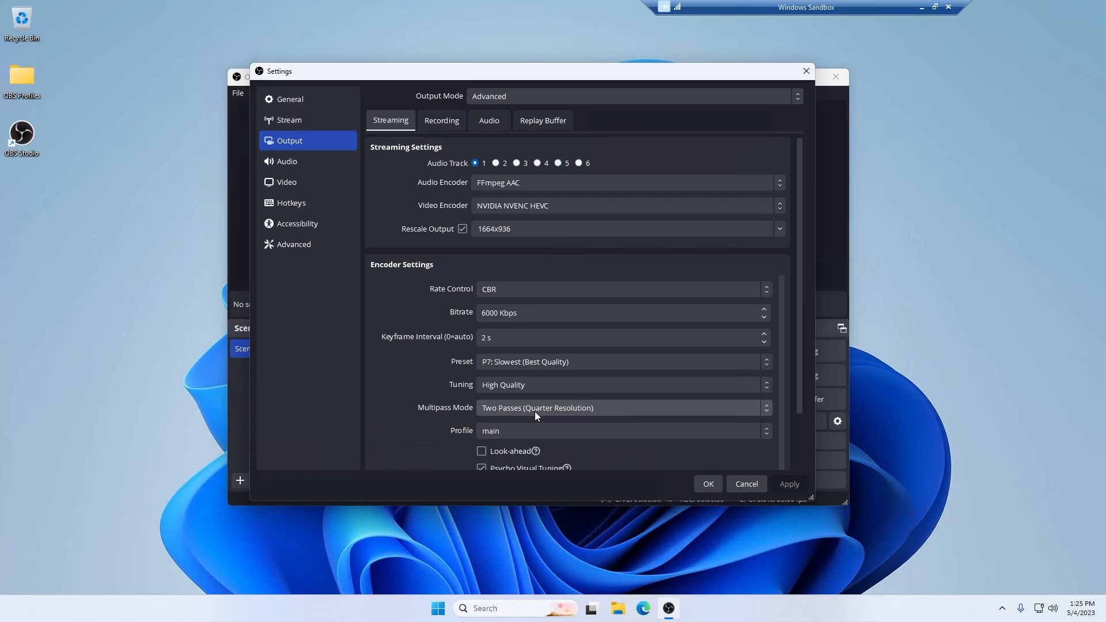
{"action": "left_click", "coordinate": [534, 412]}
{"action": "left_click", "coordinate": [545, 445]}
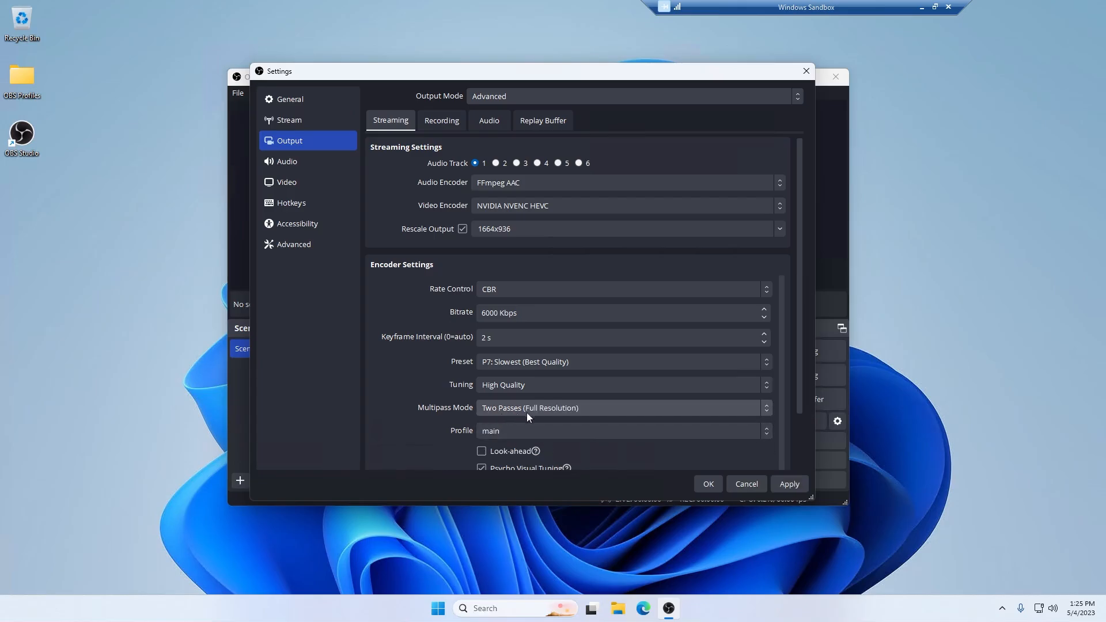
{"action": "left_click", "coordinate": [581, 407]}
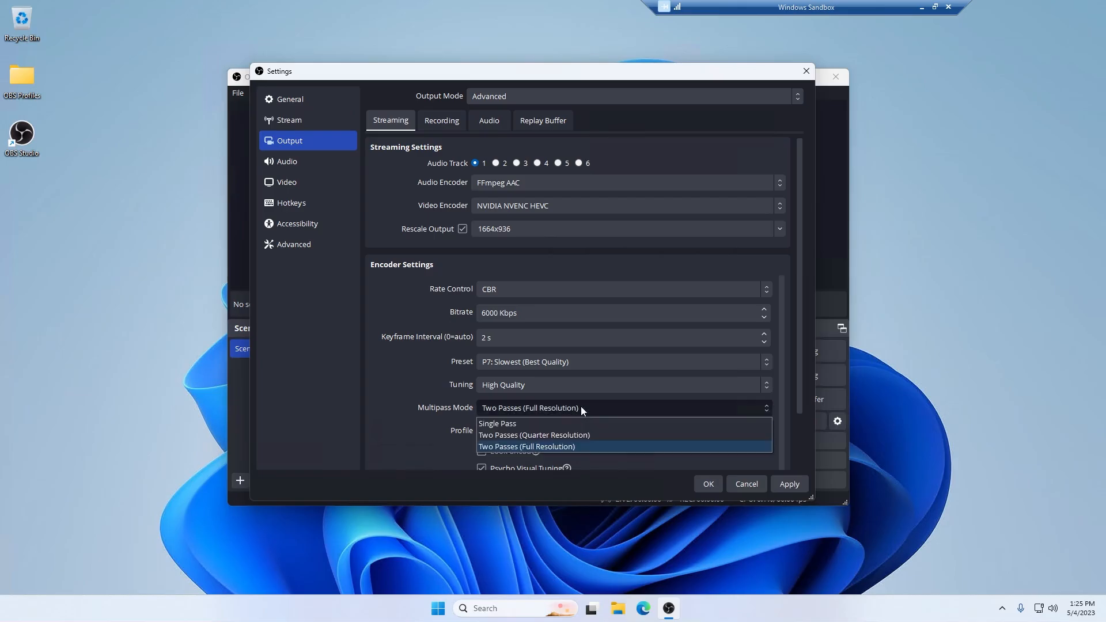
{"action": "left_click", "coordinate": [581, 401]}
- Check the encoder profile choices and the help notes for Look-ahead and Psycho Visual Tuning
{"action": "left_click", "coordinate": [524, 432]}
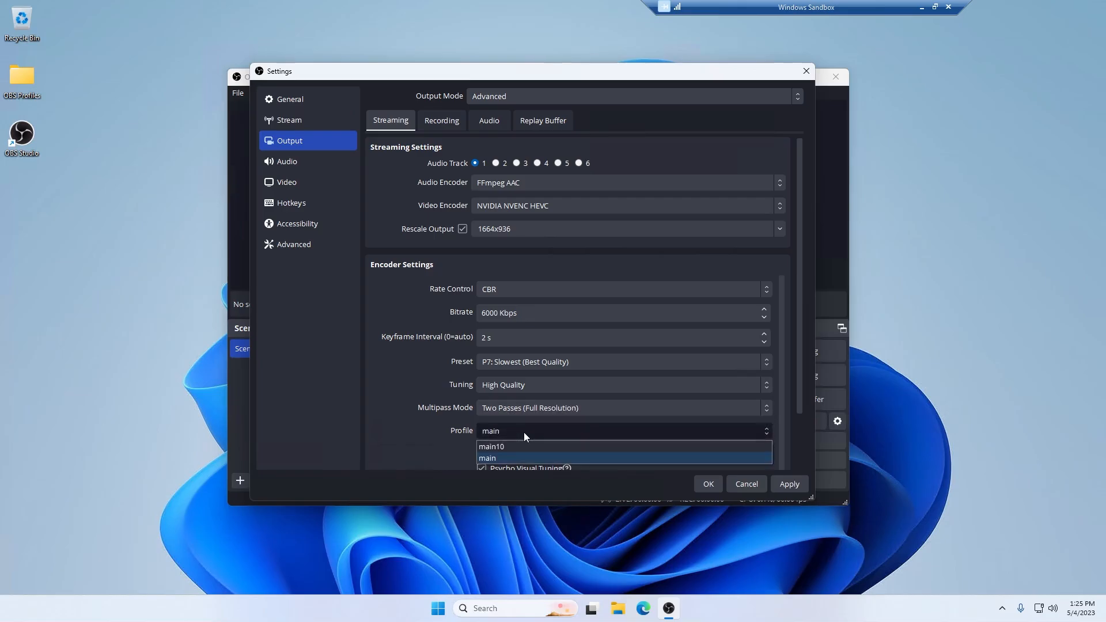
{"action": "left_click", "coordinate": [524, 432]}
{"action": "scroll", "coordinate": [426, 443], "scroll_direction": "down", "scroll_amount": 2}
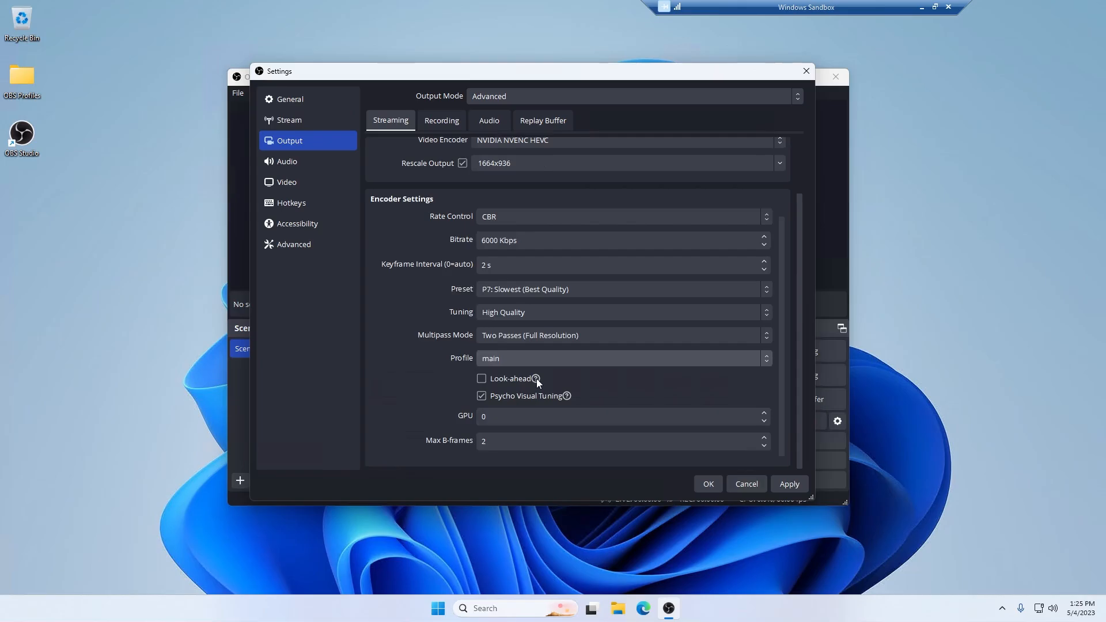
{"action": "mouse_move", "coordinate": [537, 381]}
{"action": "mouse_move", "coordinate": [566, 395]}
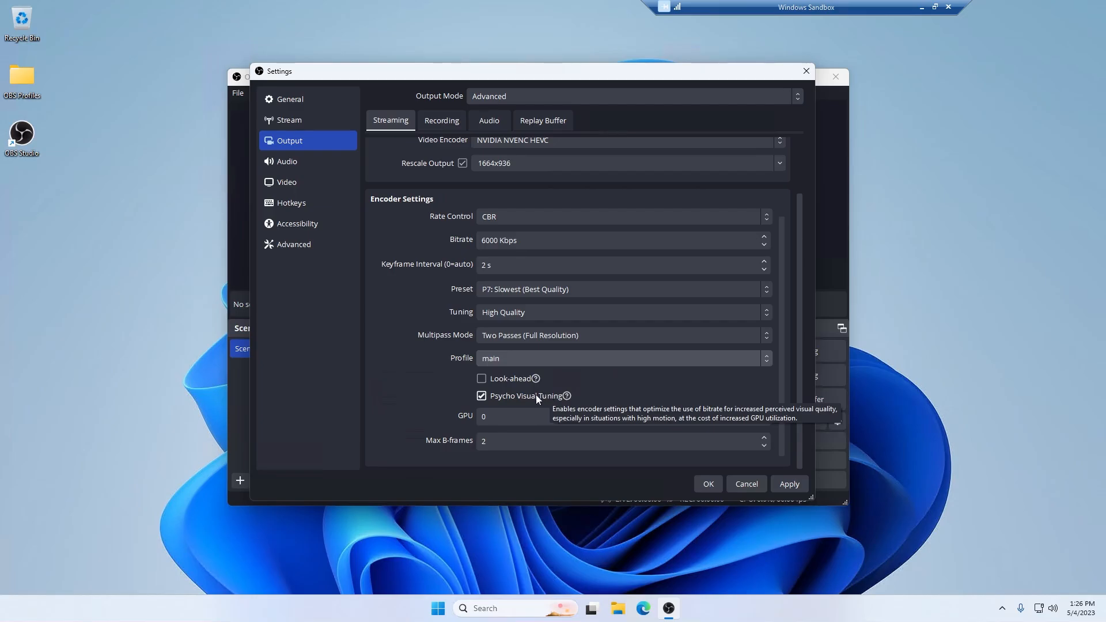
- Set the encoder's Max B-frames to 2
{"action": "left_click", "coordinate": [535, 416]}
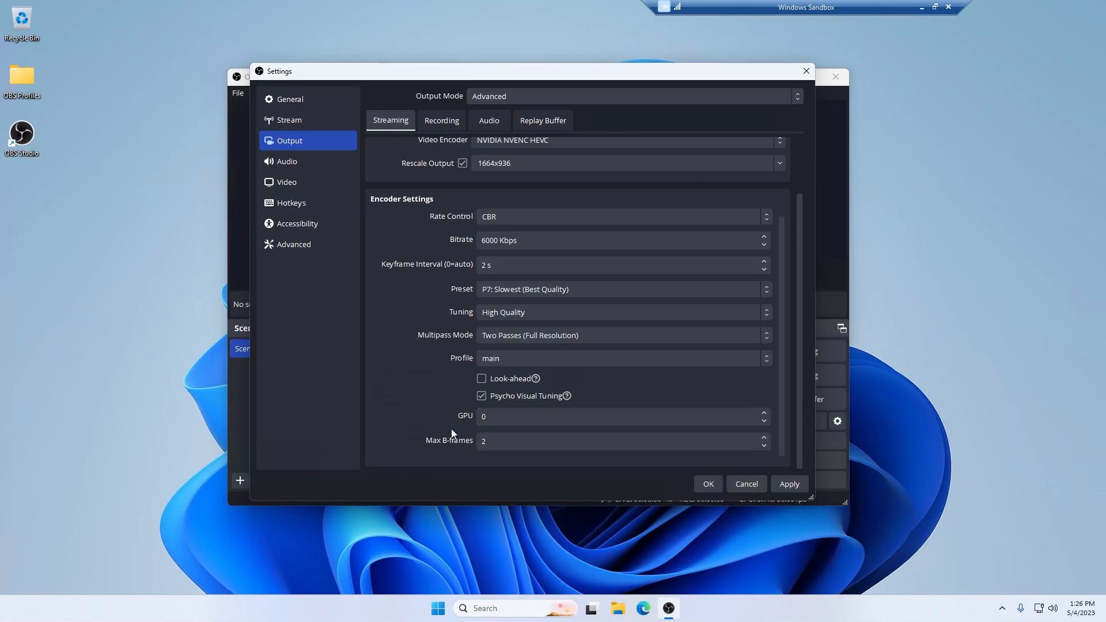
{"action": "key", "text": "Tab"}
{"action": "type", "text": "2"}
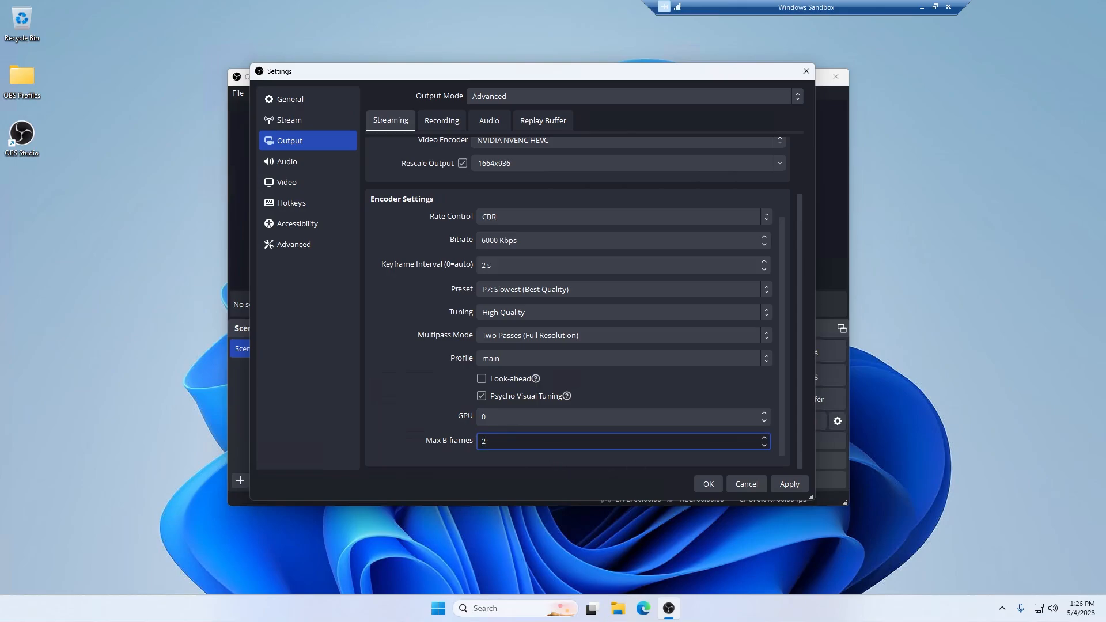
{"action": "left_click", "coordinate": [764, 446]}
{"action": "left_click", "coordinate": [508, 441]}
{"action": "left_click_drag", "start_coordinate": [488, 447], "coordinate": [469, 446]}
{"action": "type", "text": "2"}
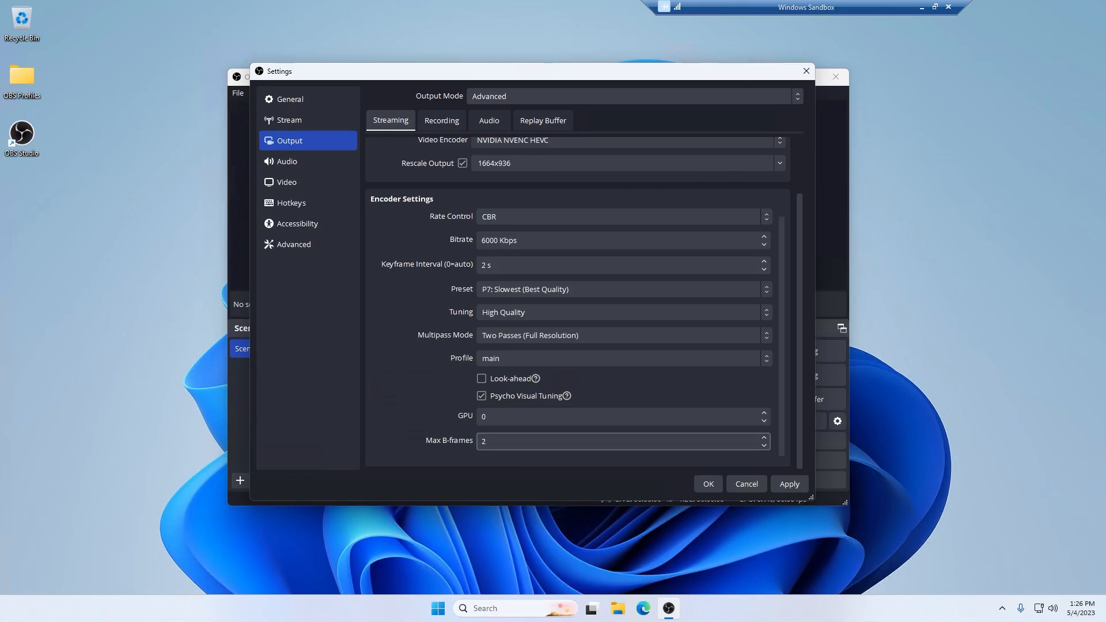
{"action": "key", "text": "Tab"}
{"action": "left_click", "coordinate": [415, 427]}
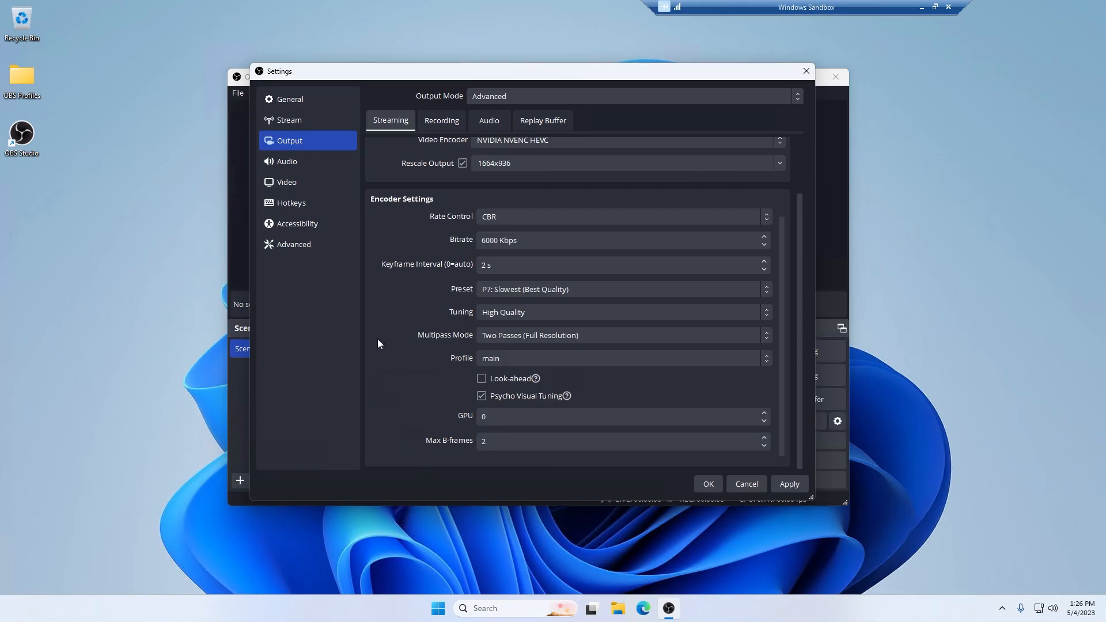
- Change the streaming video encoder to x264
{"action": "scroll", "coordinate": [388, 353], "scroll_direction": "up", "scroll_amount": 2}
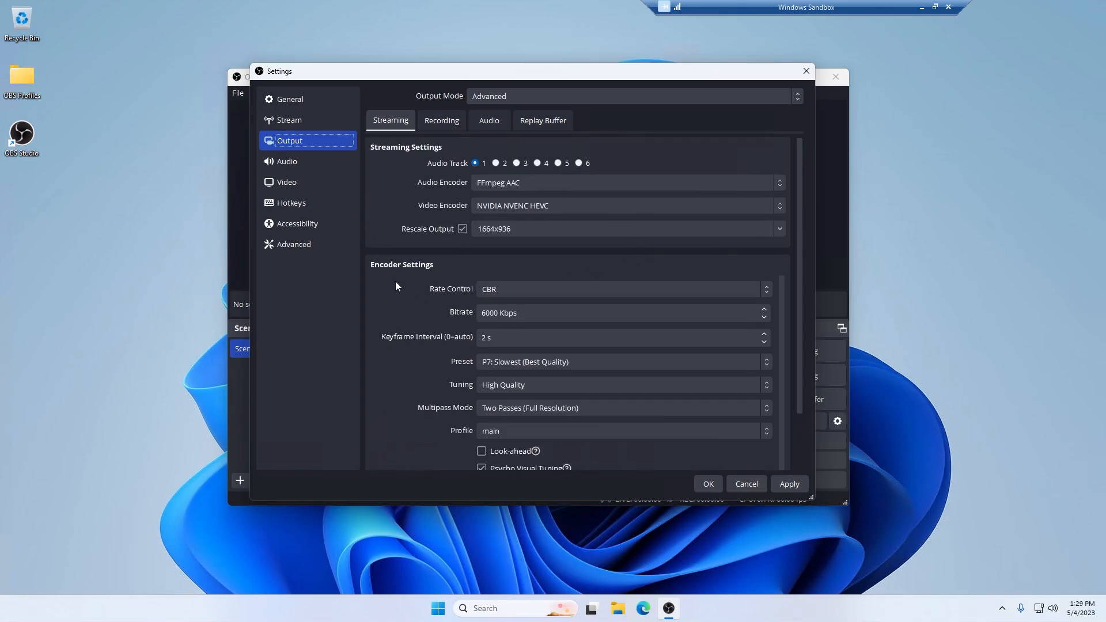
{"action": "left_click", "coordinate": [509, 207]}
{"action": "left_click", "coordinate": [480, 268]}
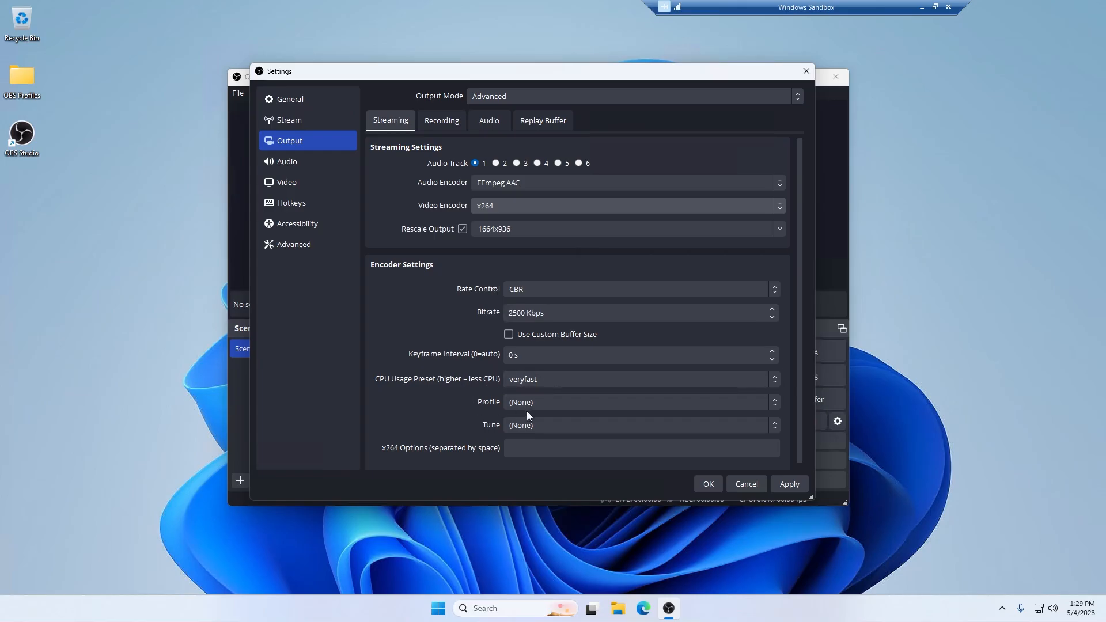
{"action": "scroll", "coordinate": [474, 417], "scroll_direction": "down", "scroll_amount": 1}
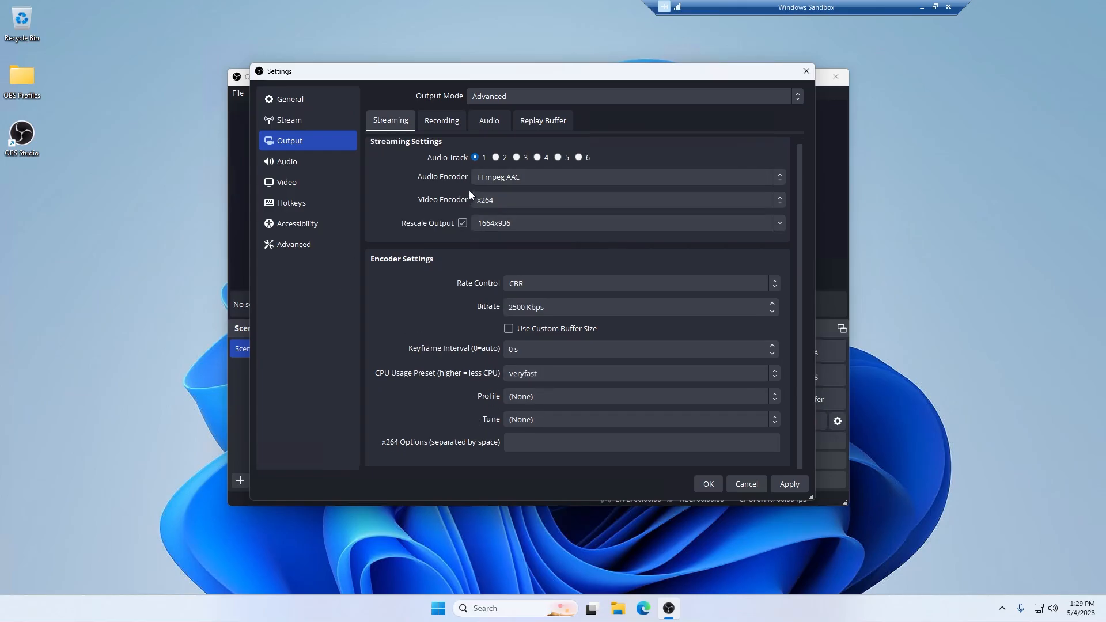
- Set the x264 bitrate to 6000 Kbps, keeping CBR as the rate control
{"action": "left_click", "coordinate": [537, 310]}
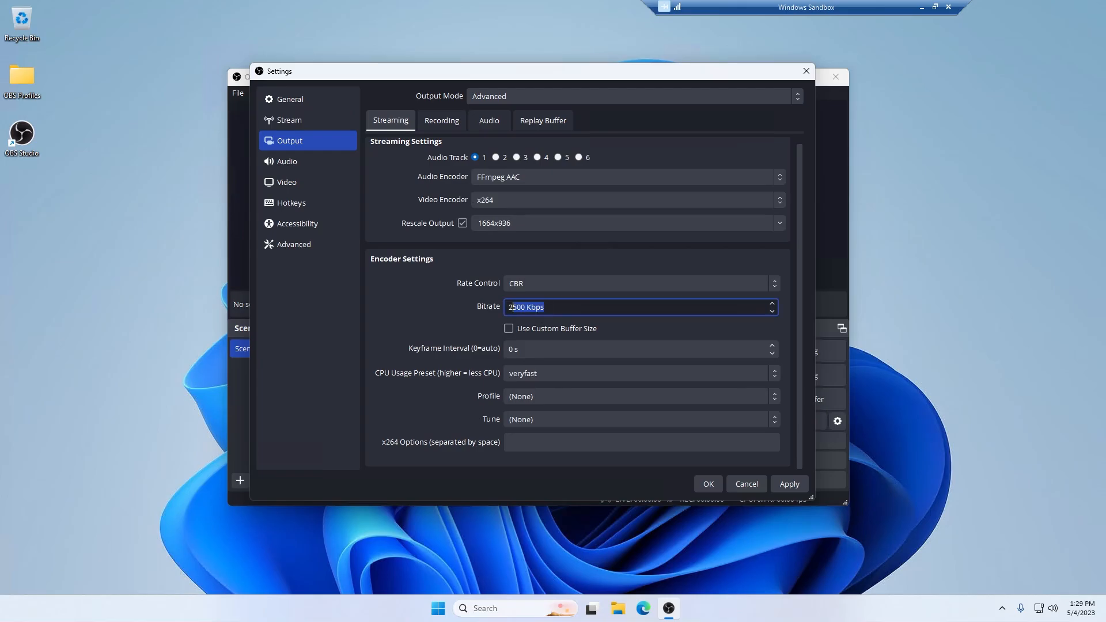
{"action": "left_click", "coordinate": [540, 283]}
{"action": "left_click", "coordinate": [537, 284]}
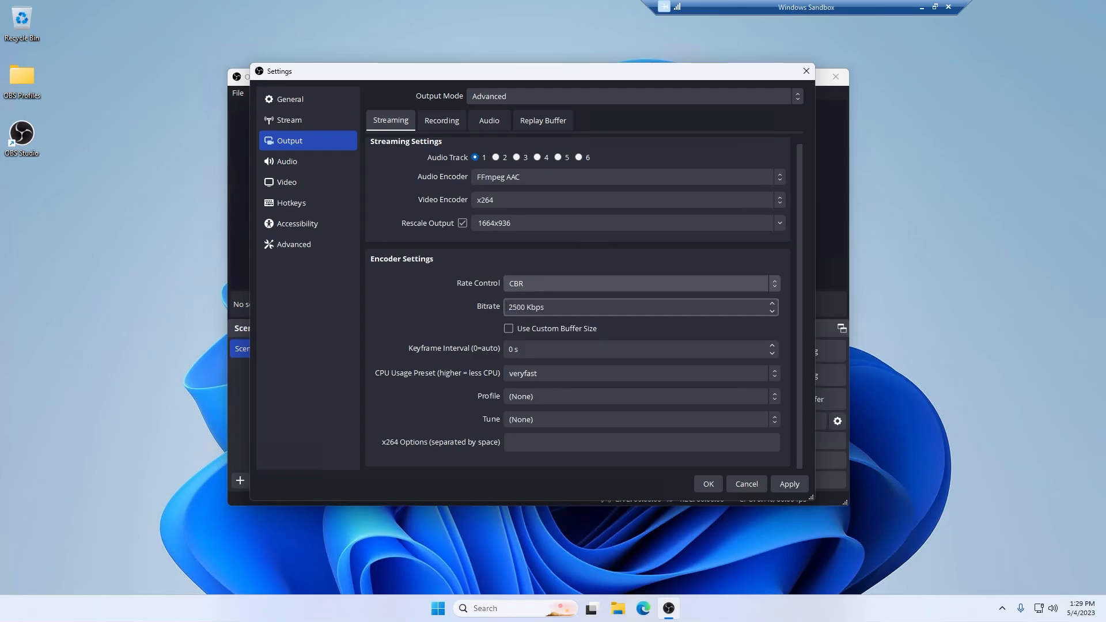
{"action": "left_click_drag", "start_coordinate": [524, 306], "coordinate": [400, 296]}
{"action": "type", "text": "6000"}
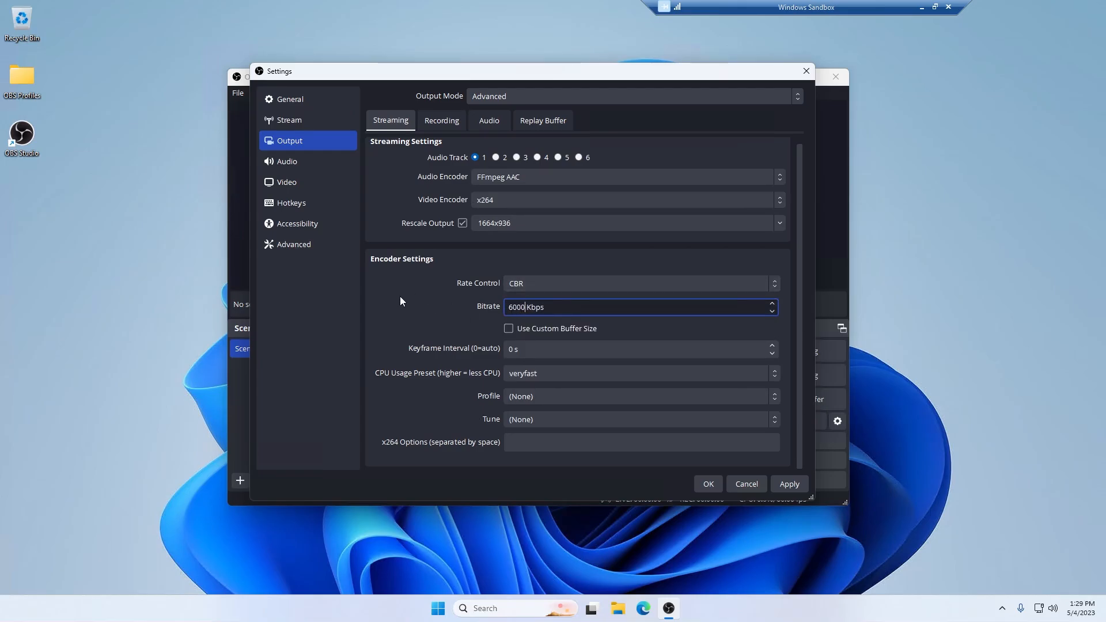
{"action": "left_click", "coordinate": [538, 272]}
- Set the x264 keyframe interval to 2 s and apply the streaming settings
{"action": "left_click", "coordinate": [514, 350]}
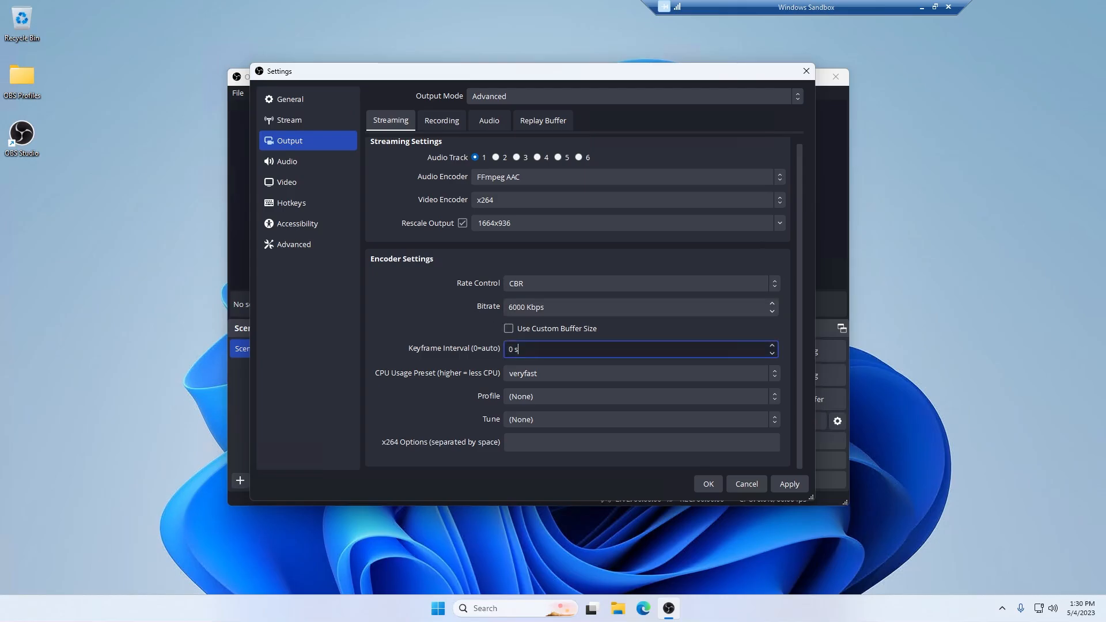
{"action": "left_click", "coordinate": [772, 345]}
{"action": "left_click", "coordinate": [772, 346]}
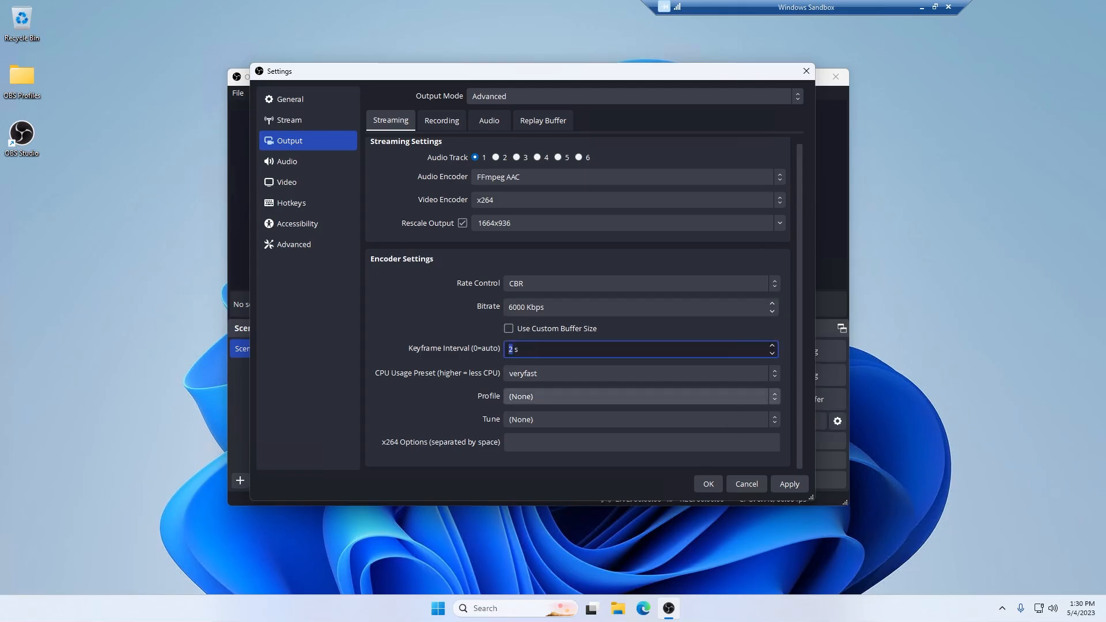
{"action": "left_click", "coordinate": [534, 374]}
{"action": "left_click", "coordinate": [535, 375]}
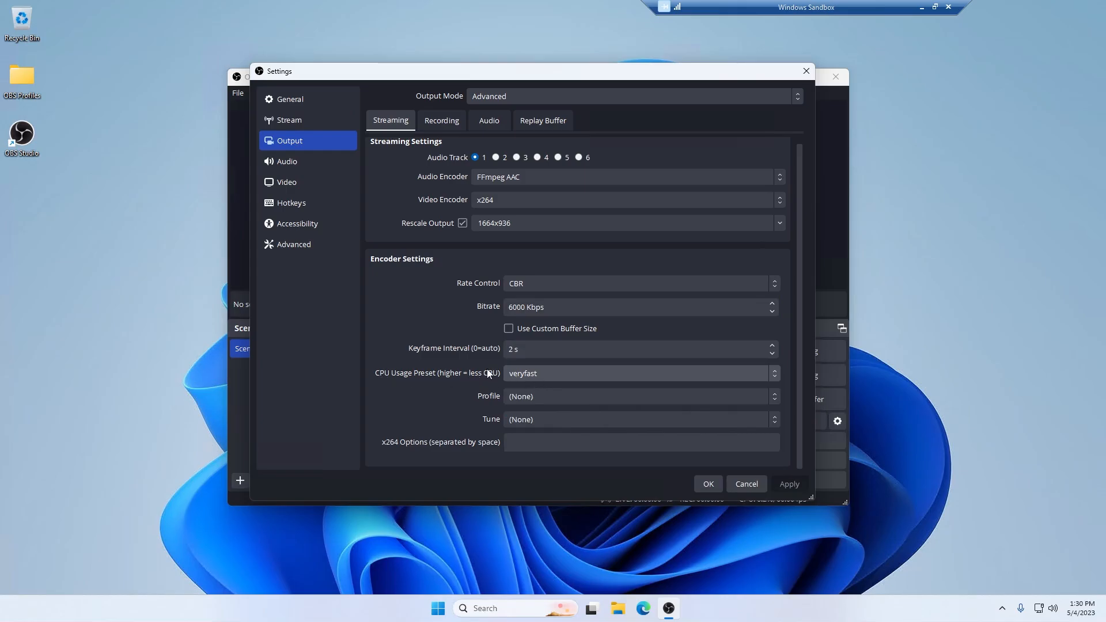
- Set the x264 CPU usage preset to medium and apply the change
{"action": "left_click", "coordinate": [516, 376]}
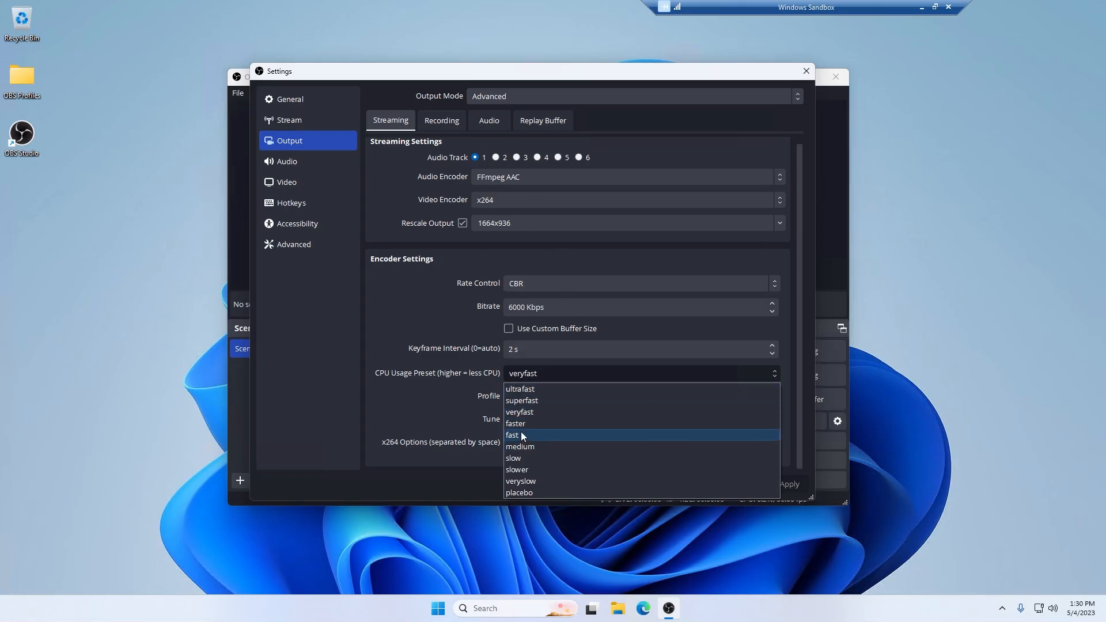
{"action": "left_click", "coordinate": [518, 447]}
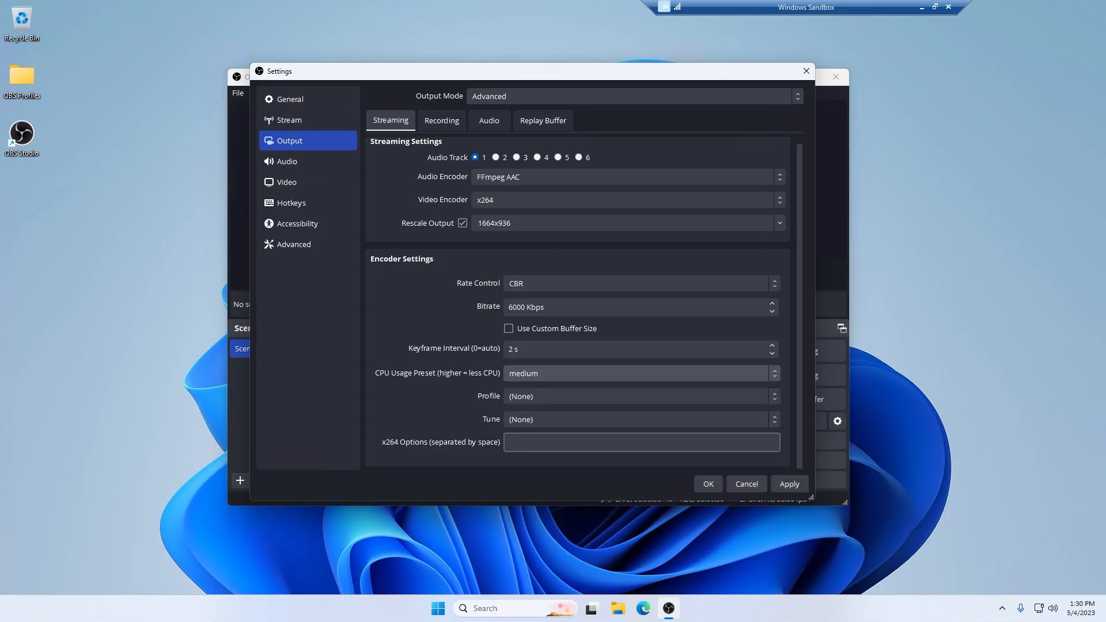
{"action": "left_click", "coordinate": [789, 484]}
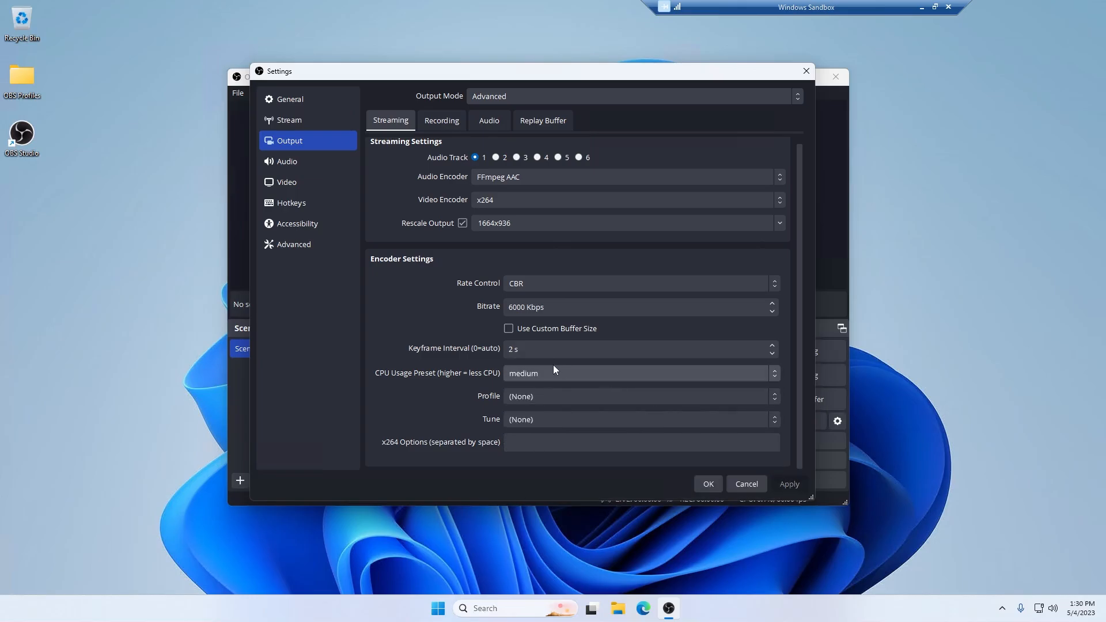
- Try the veryfast and faster CPU usage presets for x264, applying each one
{"action": "left_click", "coordinate": [528, 375]}
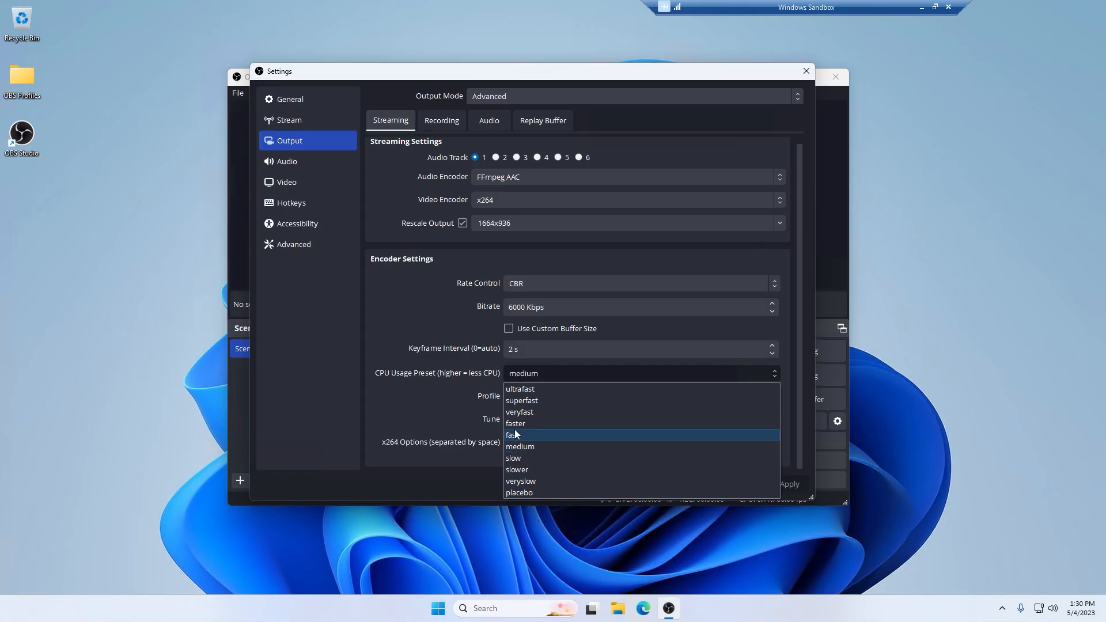
{"action": "left_click", "coordinate": [516, 411]}
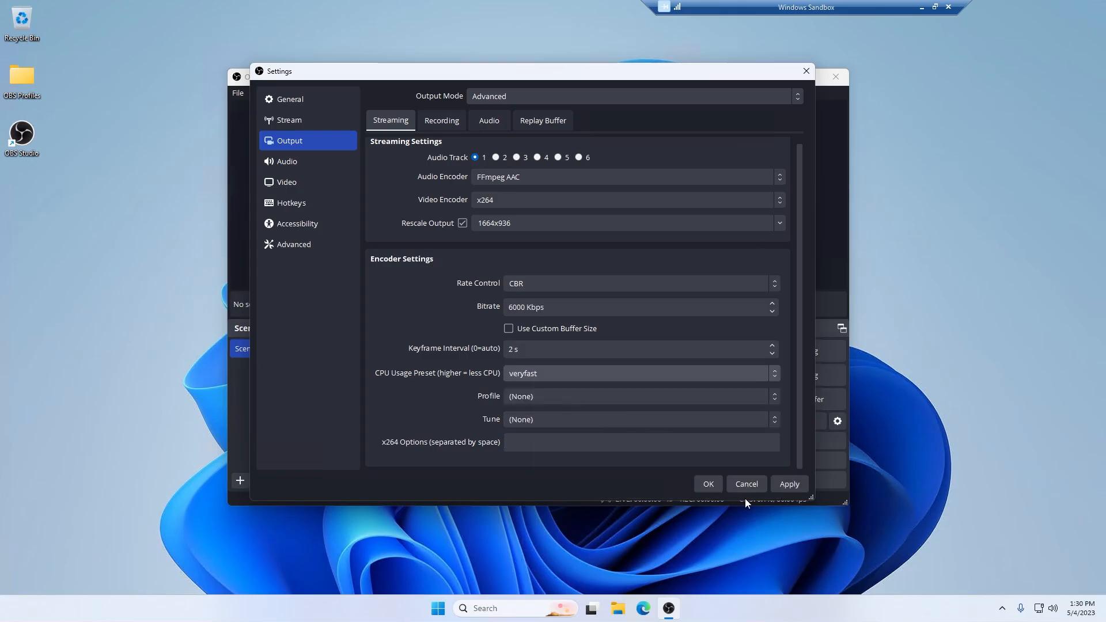
{"action": "left_click", "coordinate": [787, 484]}
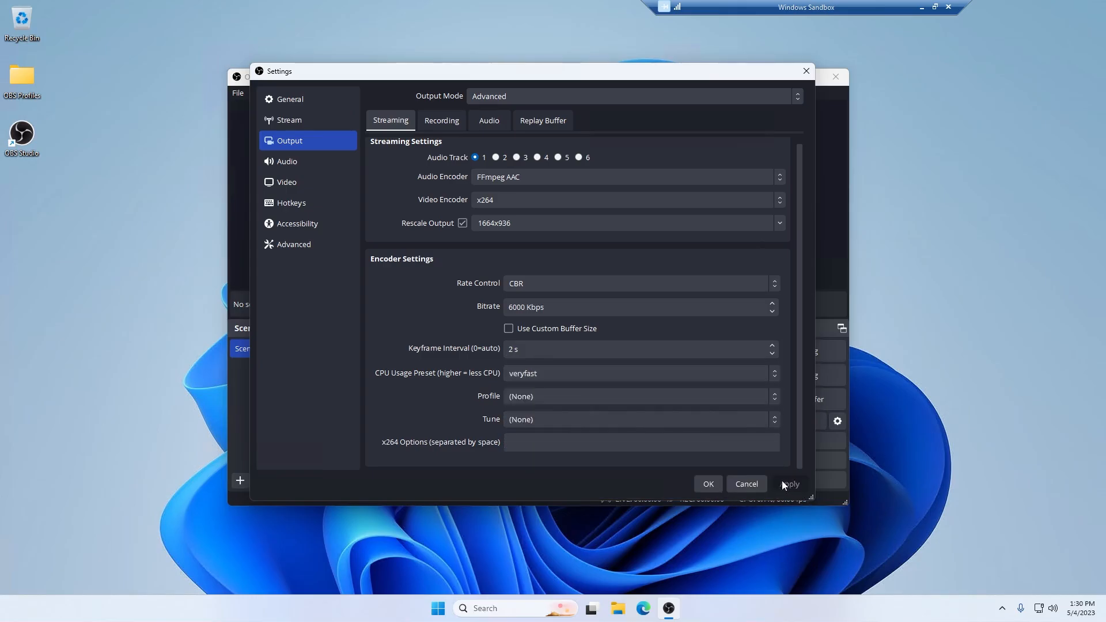
{"action": "left_click", "coordinate": [584, 373]}
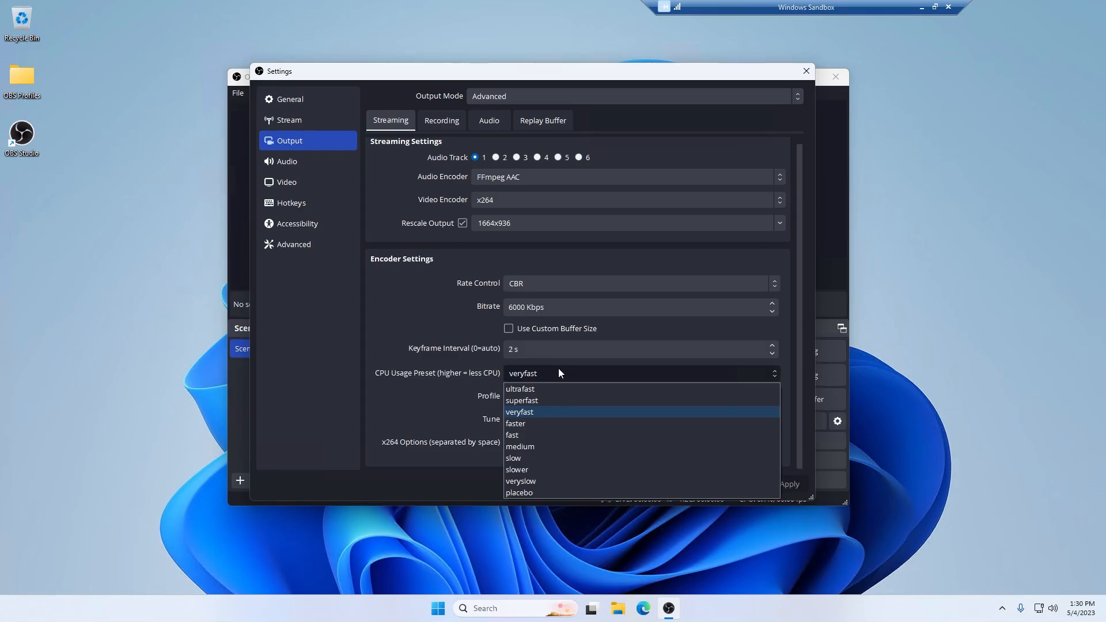
{"action": "left_click", "coordinate": [517, 424]}
{"action": "left_click", "coordinate": [796, 489]}
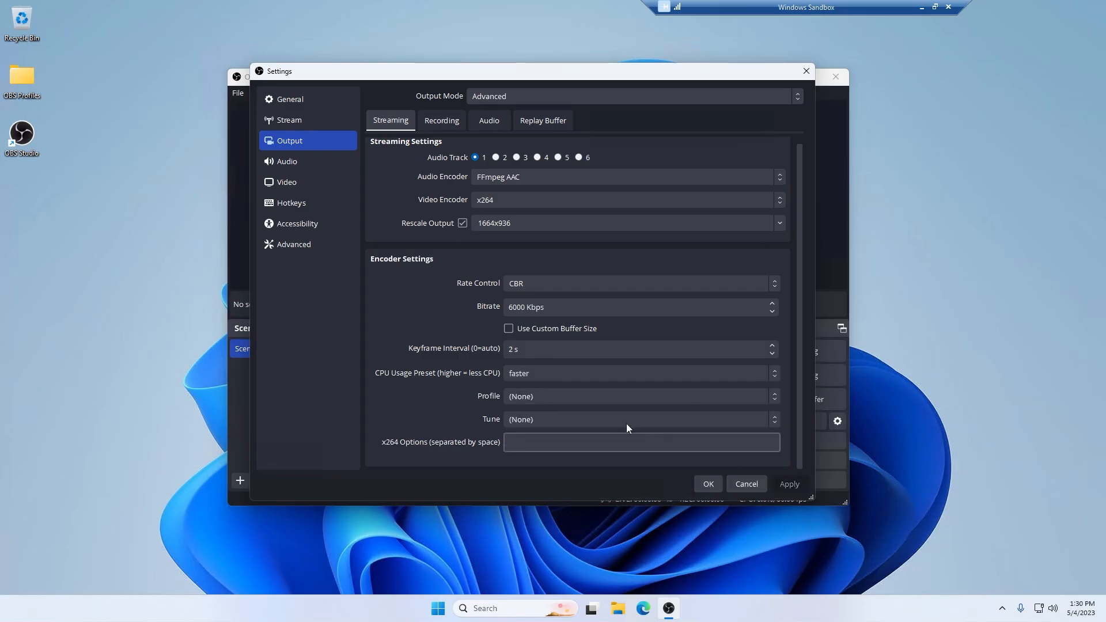
- Return the x264 CPU usage preset to medium and apply the change
{"action": "left_click", "coordinate": [581, 374]}
{"action": "left_click", "coordinate": [528, 446]}
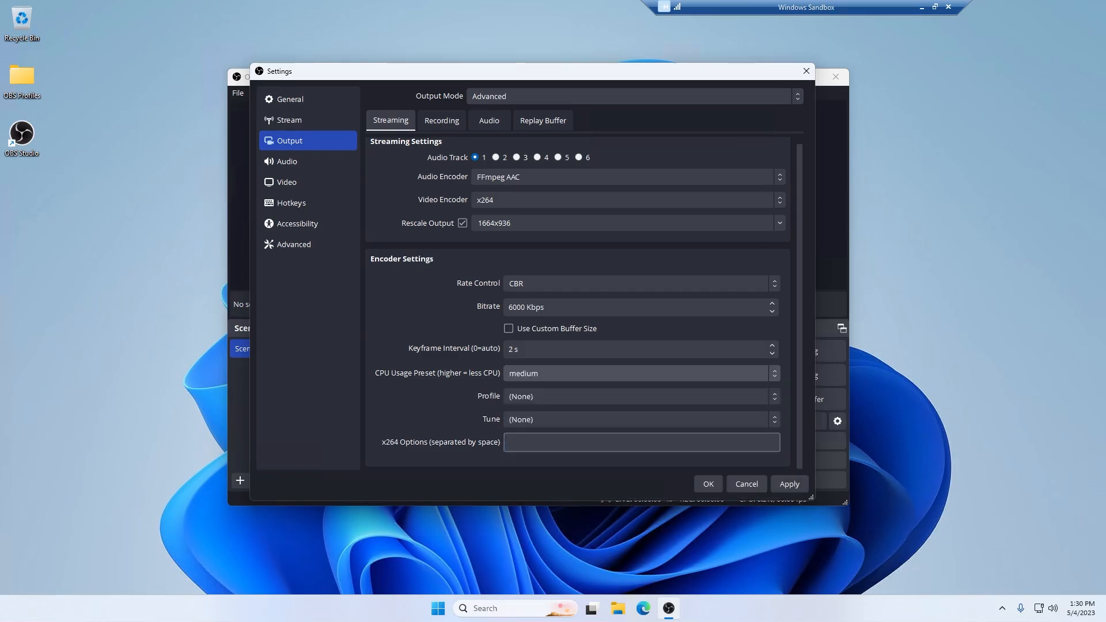
{"action": "left_click", "coordinate": [783, 484]}
- Set the x264 encoder profile to high for streaming and apply the change
{"action": "left_click", "coordinate": [561, 397]}
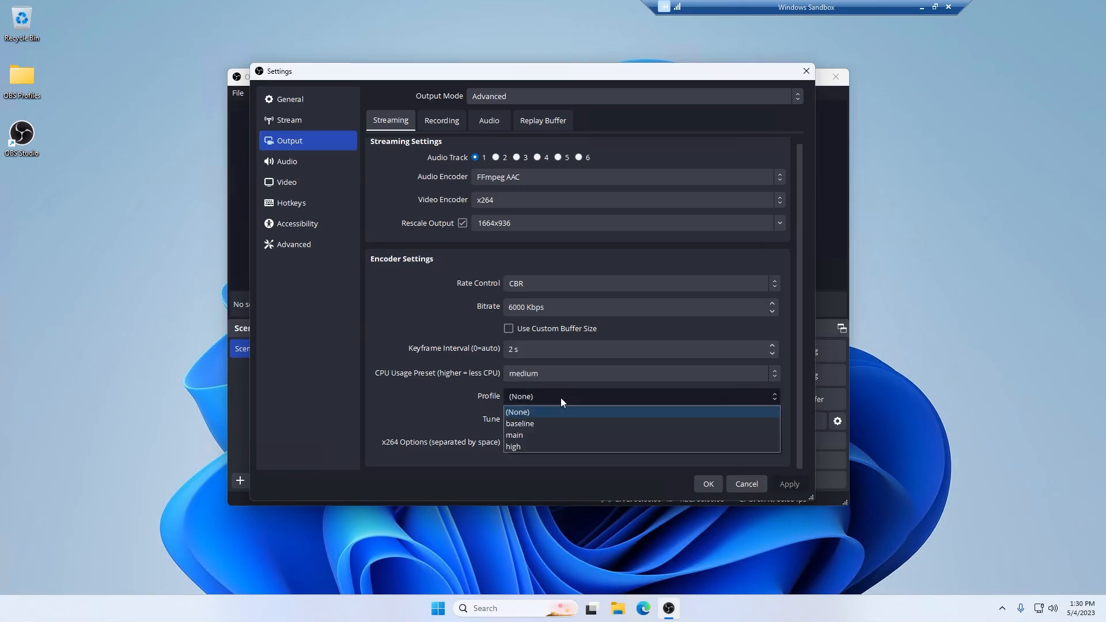
{"action": "left_click", "coordinate": [558, 397]}
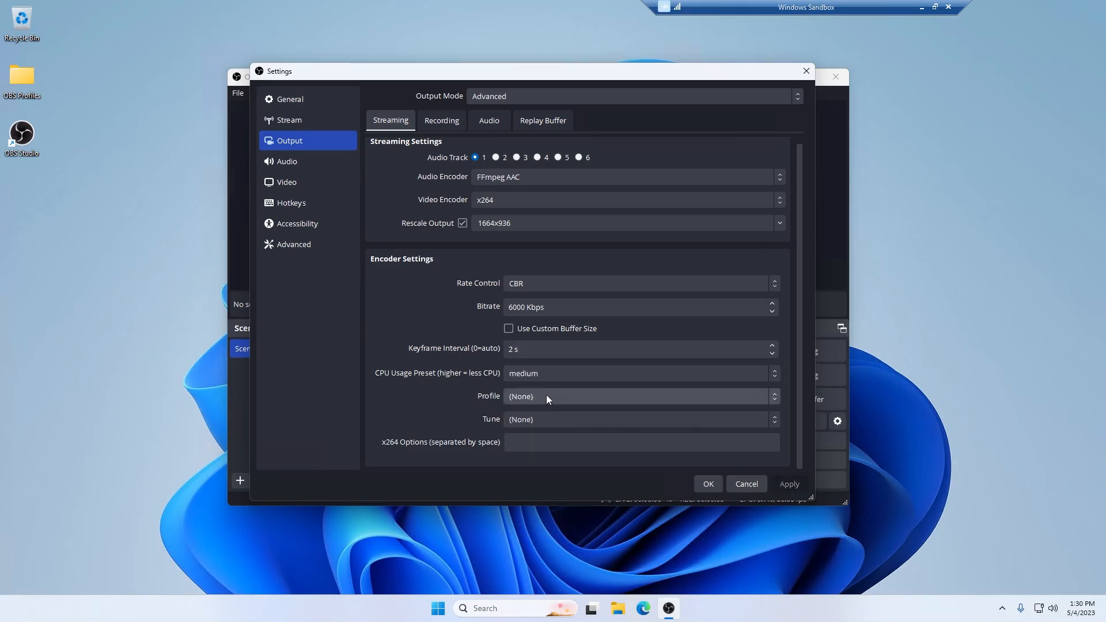
{"action": "left_click", "coordinate": [545, 395]}
{"action": "left_click", "coordinate": [520, 451]}
{"action": "left_click", "coordinate": [788, 485]}
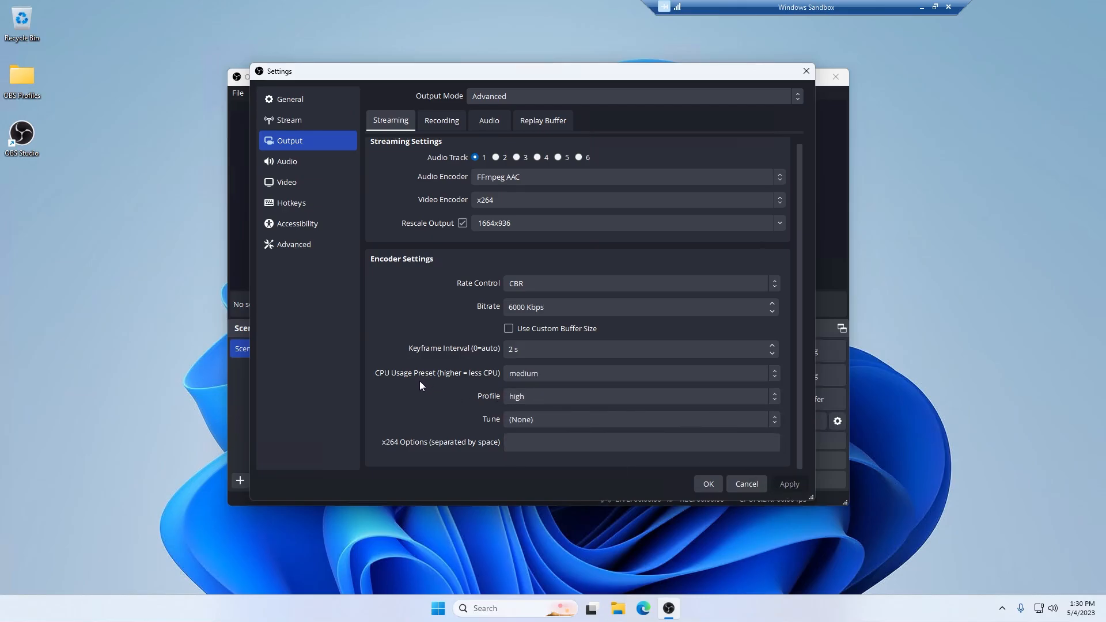
- Examine the available Profile and Tune options of the x264 streaming encoder without changing them
{"action": "left_click", "coordinate": [533, 400]}
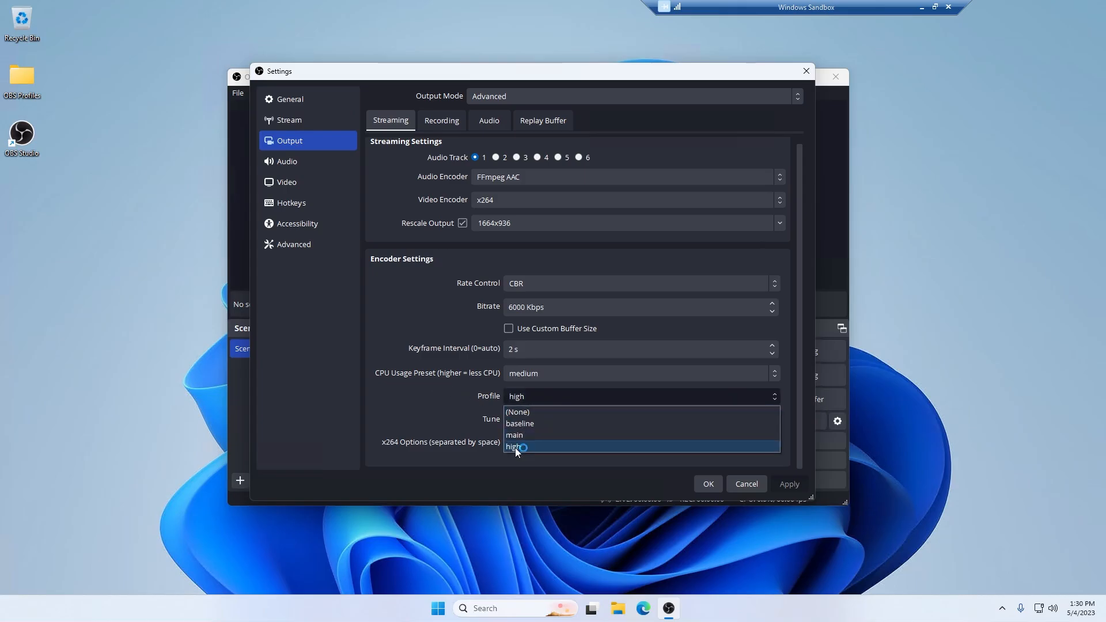
{"action": "left_click", "coordinate": [512, 399]}
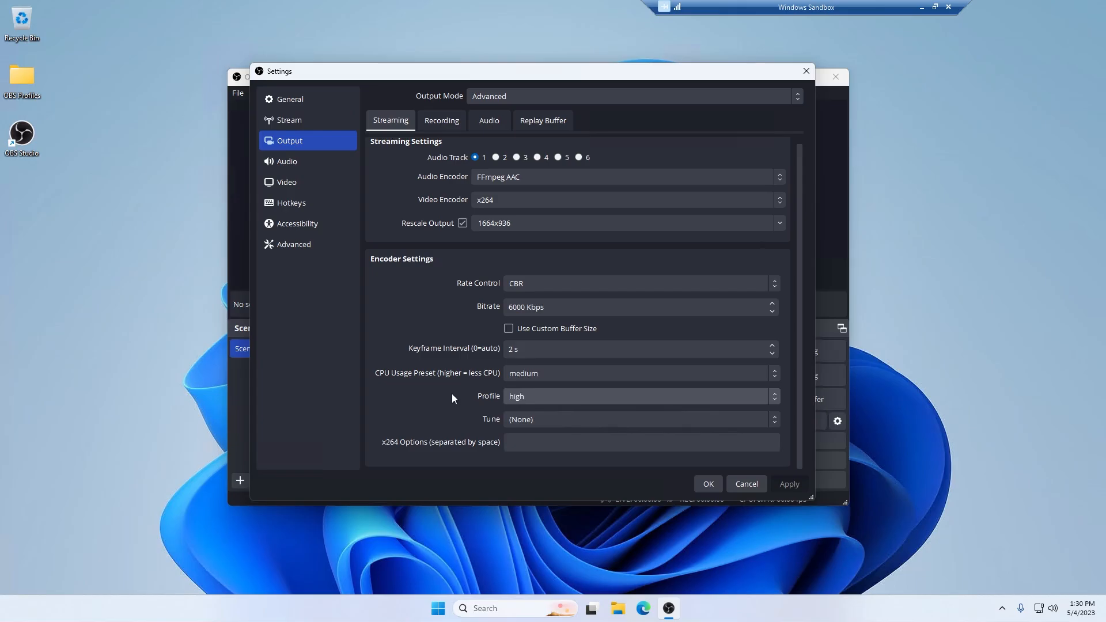
{"action": "left_click", "coordinate": [541, 419]}
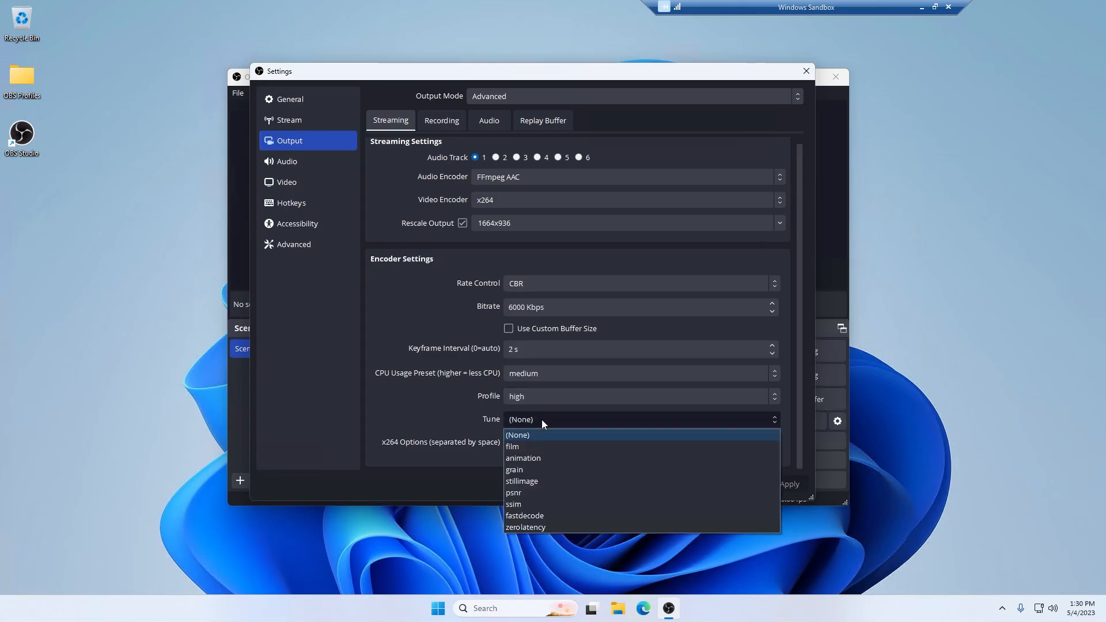
{"action": "left_click", "coordinate": [541, 419]}
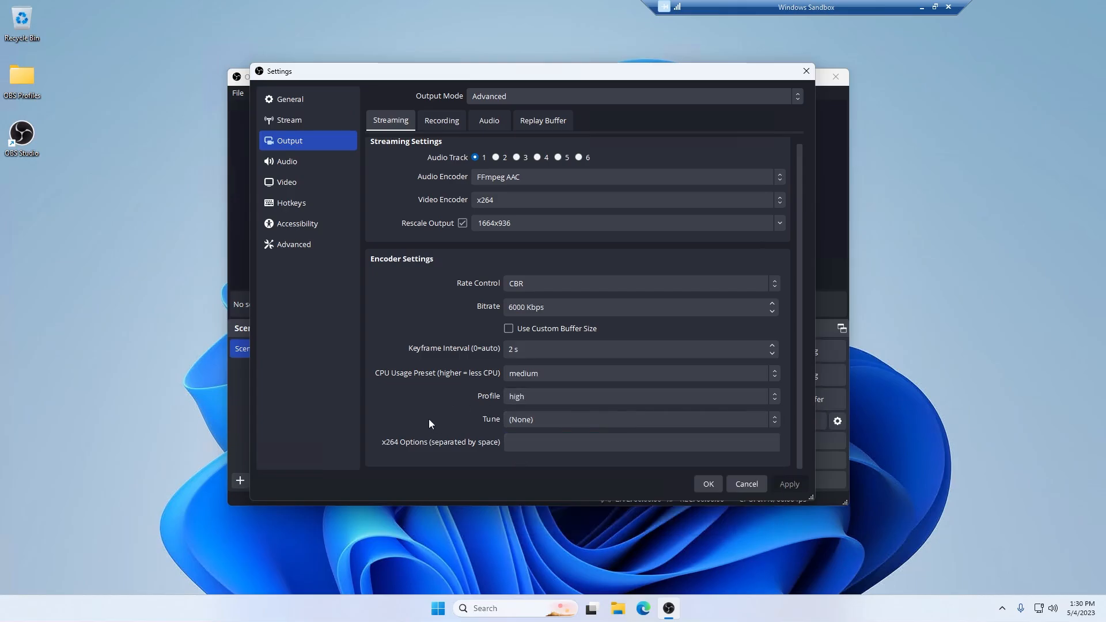
- Switch the streaming video encoder to AOM AV1 and look through its presets
{"action": "scroll", "coordinate": [468, 400], "scroll_direction": "up", "scroll_amount": 1}
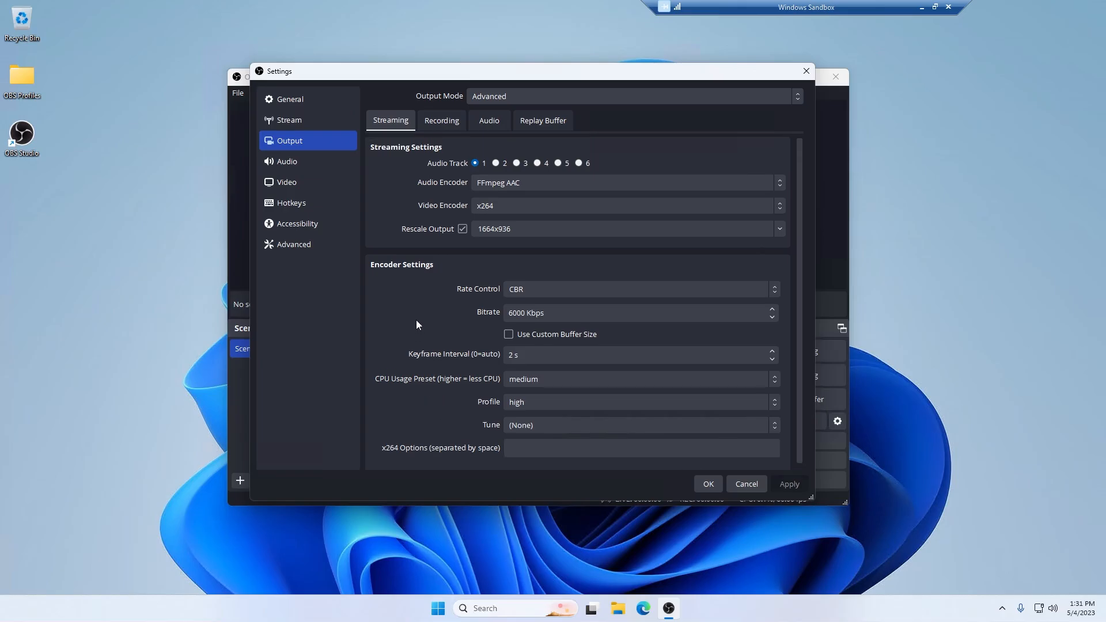
{"action": "left_click", "coordinate": [491, 205]}
{"action": "left_click", "coordinate": [485, 236]}
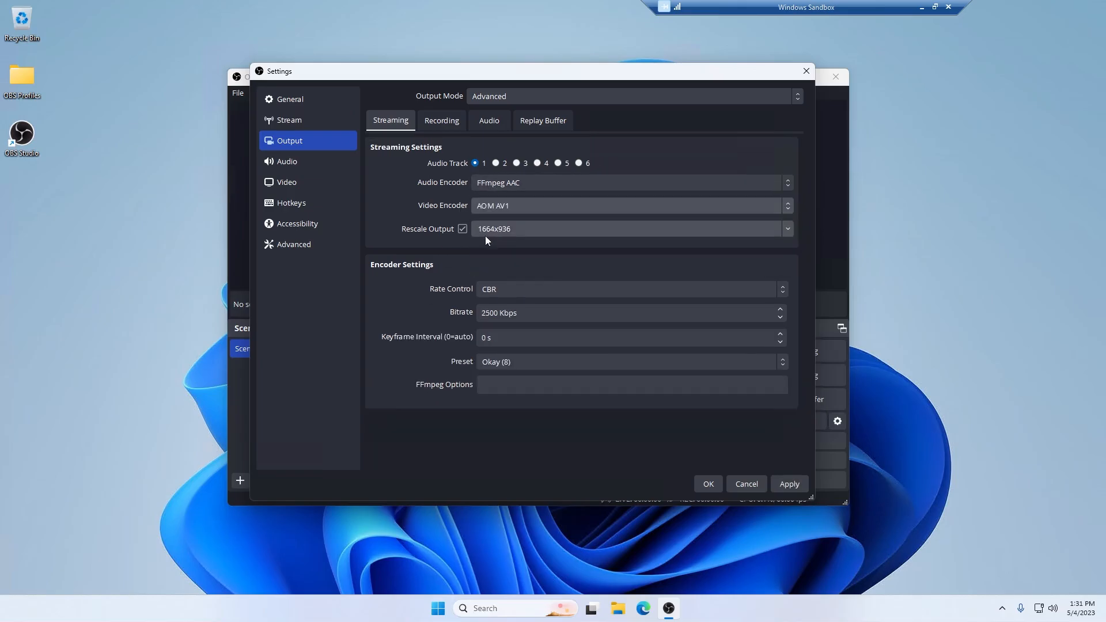
{"action": "left_click", "coordinate": [516, 362]}
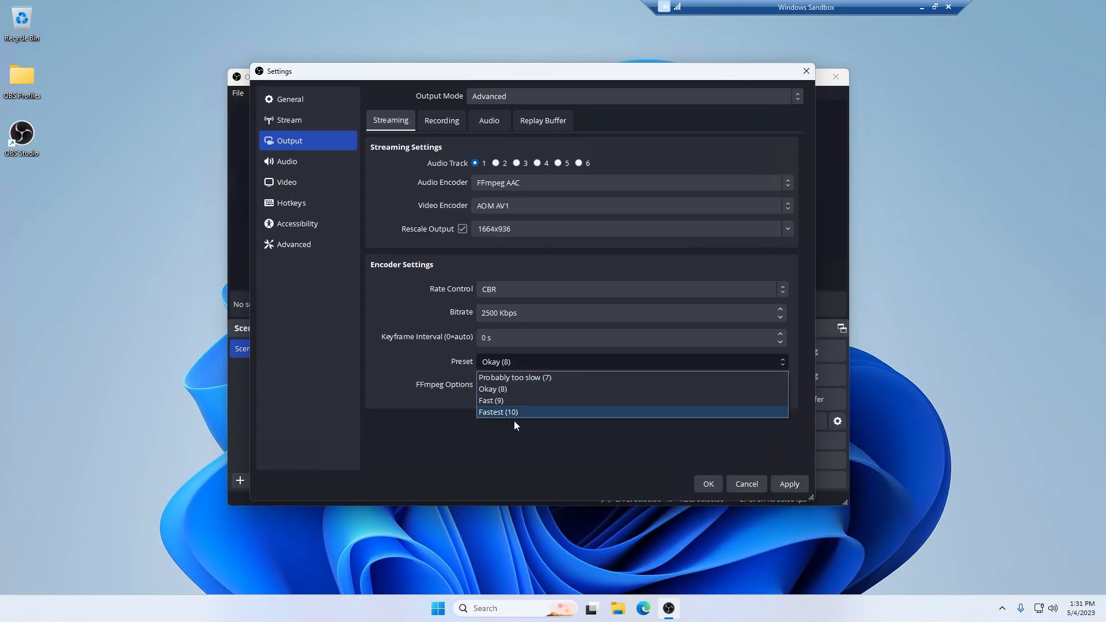
{"action": "left_click", "coordinate": [505, 363]}
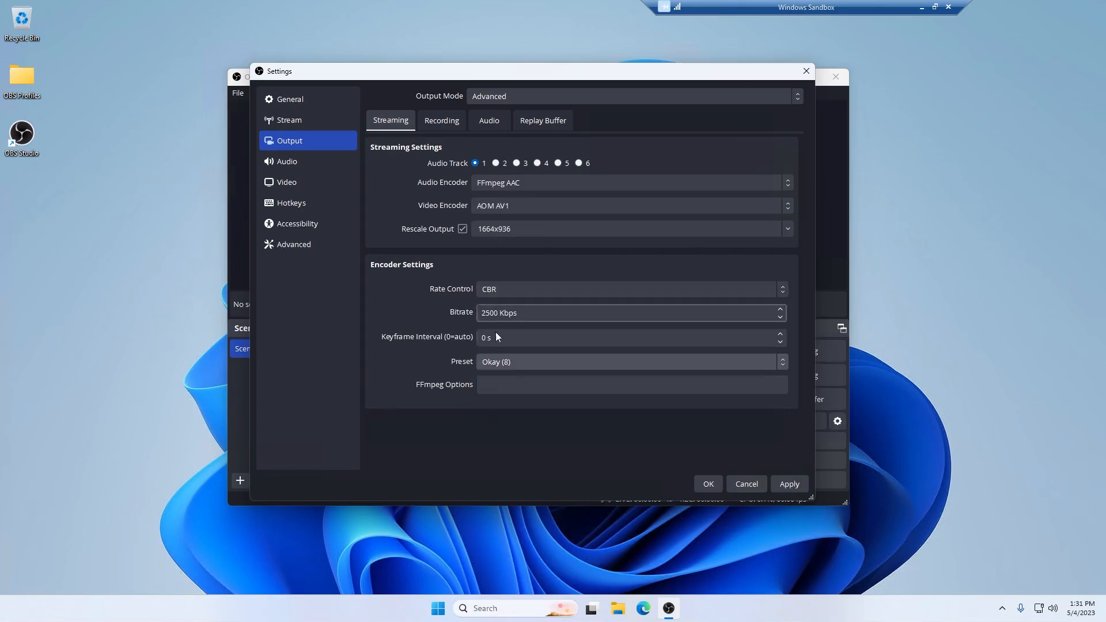
- Switch the streaming video encoder to SVT-AV1 with the Seems okay (8) preset
{"action": "left_click", "coordinate": [517, 205]}
{"action": "left_click", "coordinate": [501, 218]}
{"action": "left_click", "coordinate": [502, 363]}
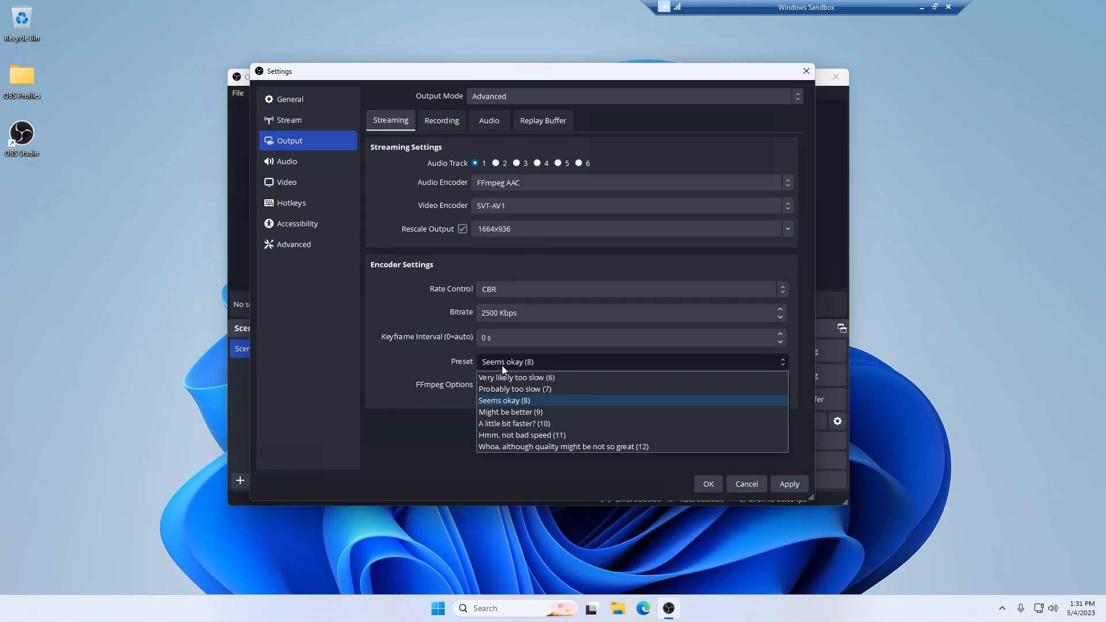
{"action": "left_click", "coordinate": [489, 399]}
- Review the available streaming video encoders while keeping SVT-AV1 selected
{"action": "left_click", "coordinate": [505, 209]}
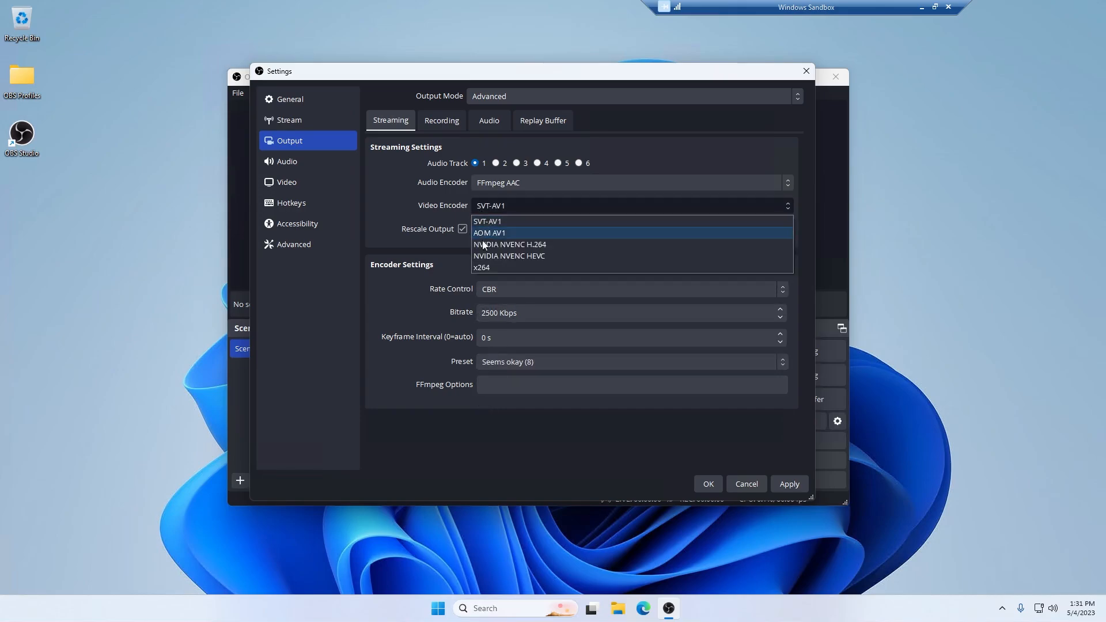
{"action": "left_click", "coordinate": [505, 219]}
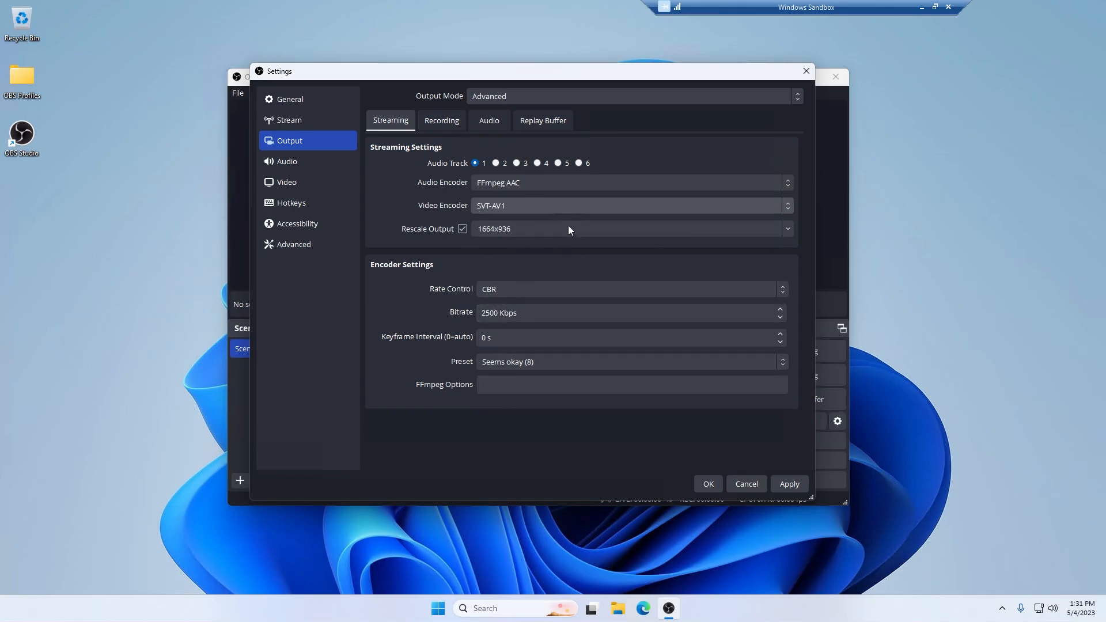
{"action": "left_click", "coordinate": [509, 206]}
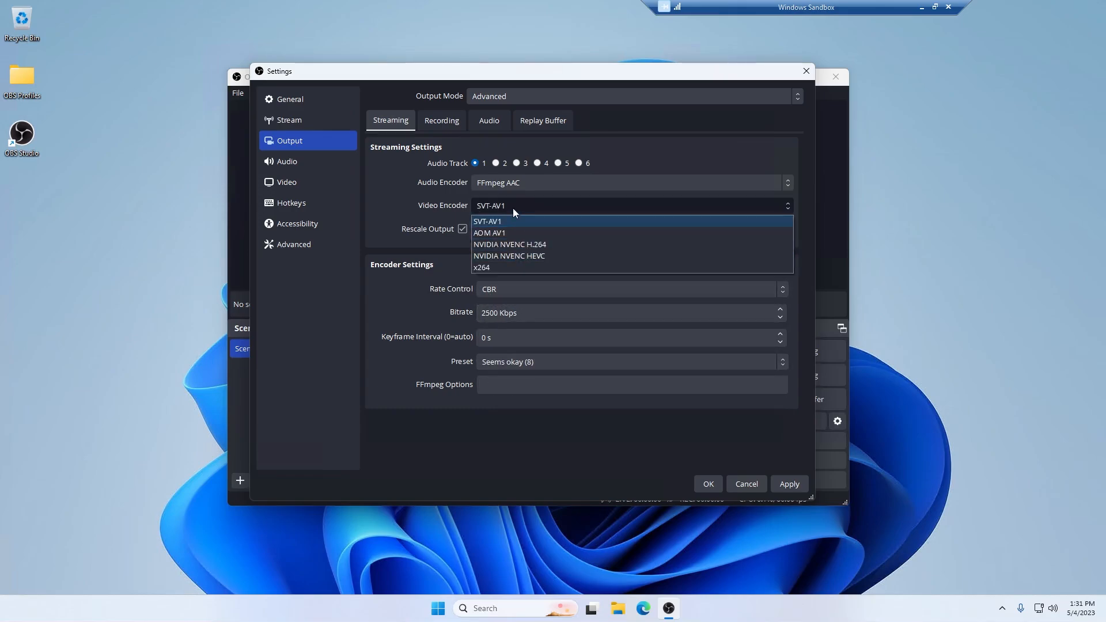
{"action": "left_click", "coordinate": [512, 221]}
{"action": "left_click", "coordinate": [527, 203]}
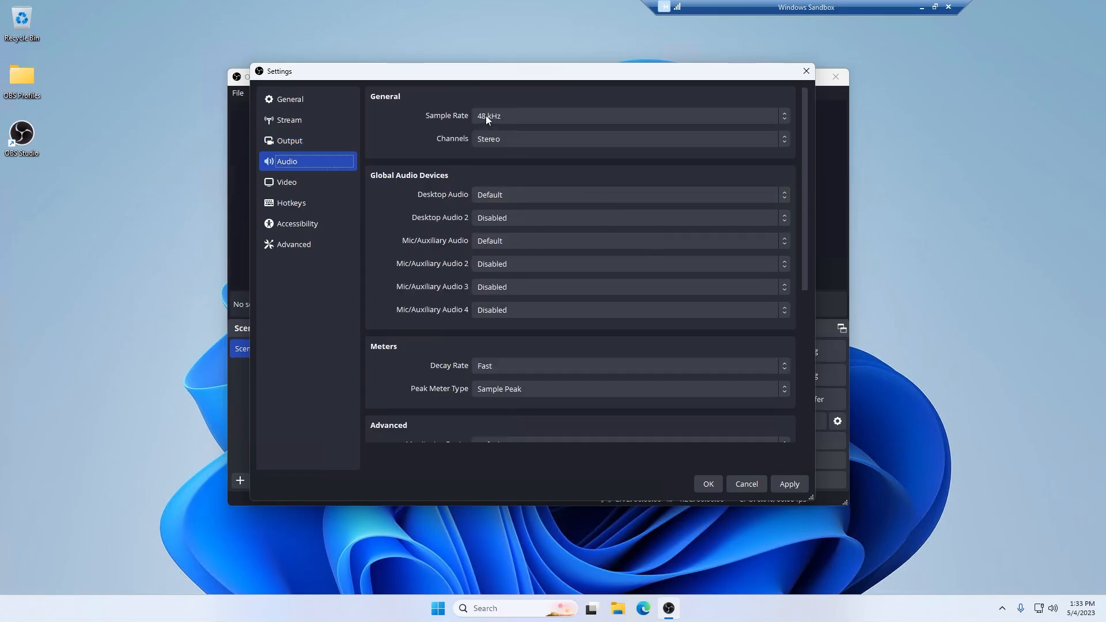
- Check the audio sample rate options and, in Windows Settings, the output format options of VoiceMeeter Aux Input
{"action": "left_click", "coordinate": [496, 116]}
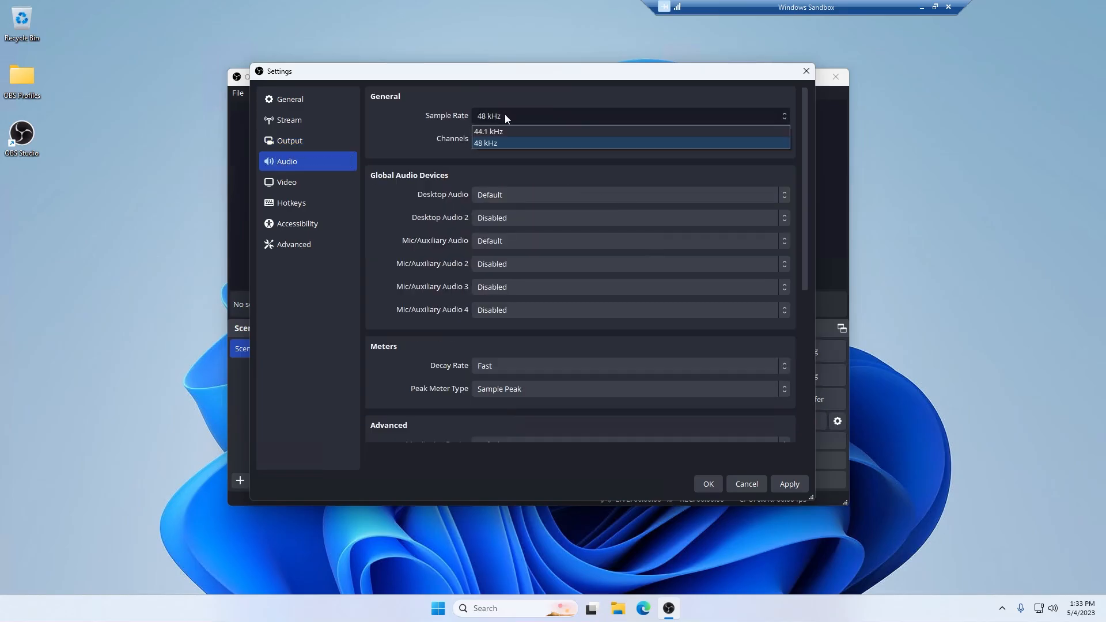
{"action": "left_click", "coordinate": [506, 117]}
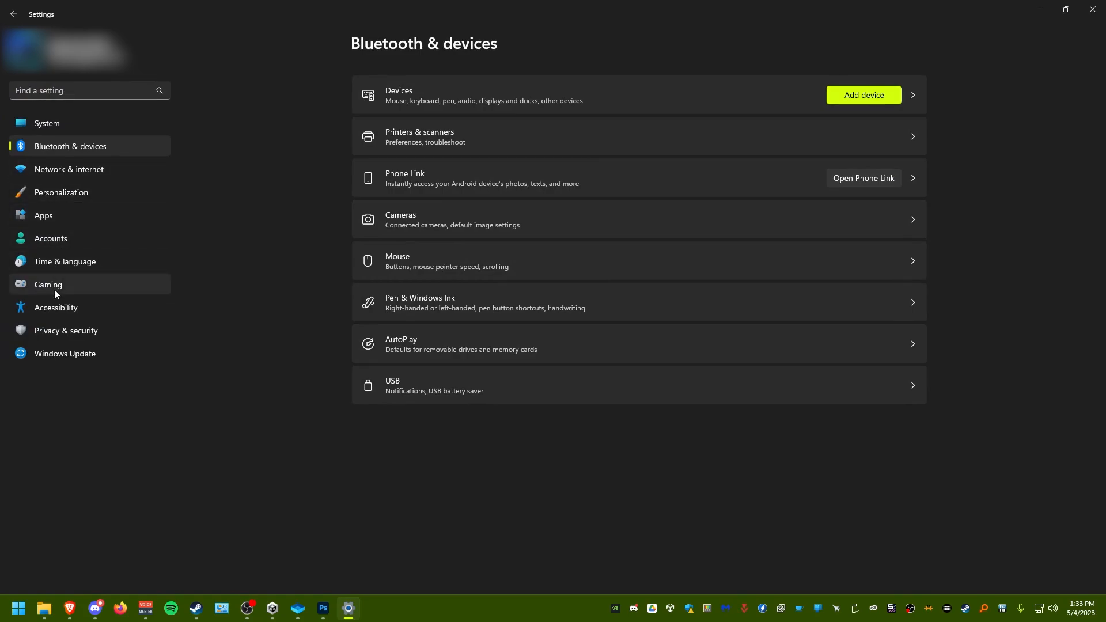
{"action": "left_click", "coordinate": [62, 129]}
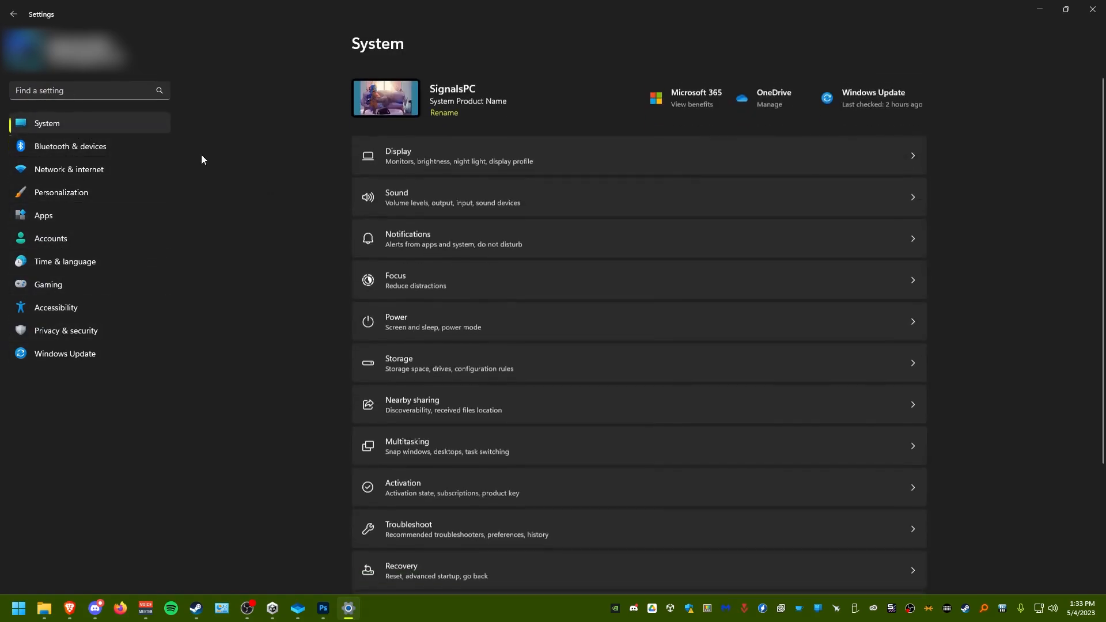
{"action": "left_click", "coordinate": [435, 194]}
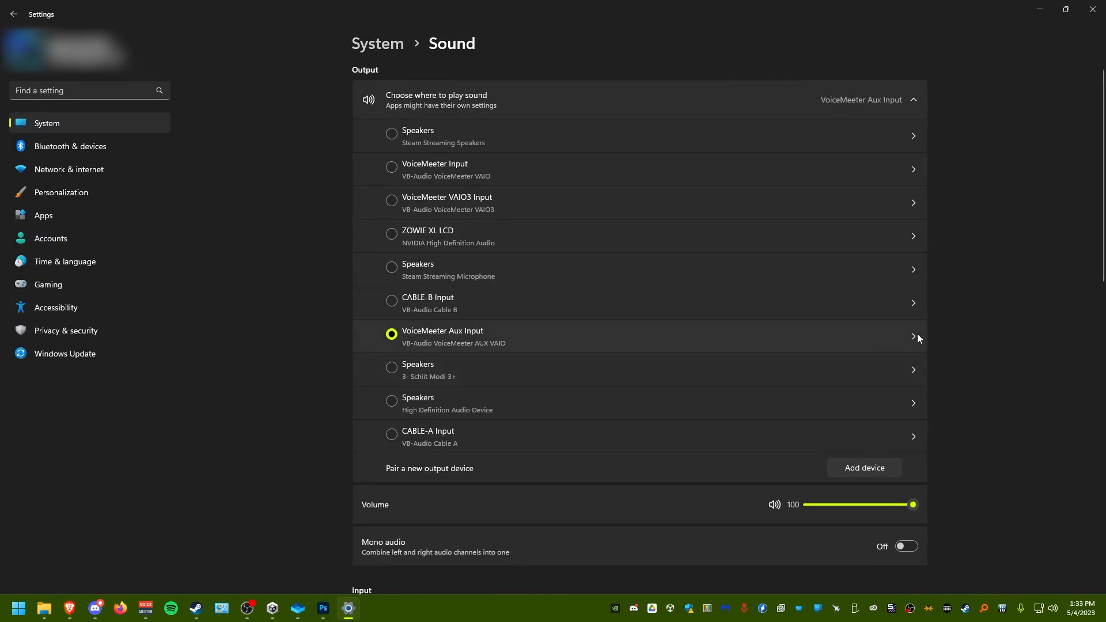
{"action": "left_click", "coordinate": [917, 336]}
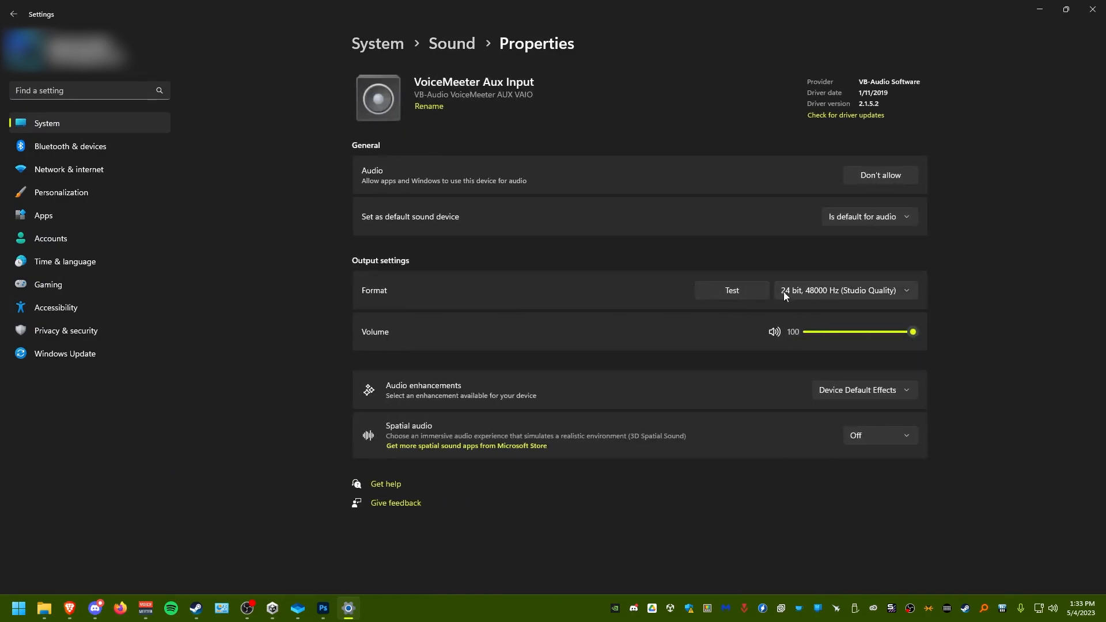
{"action": "left_click", "coordinate": [824, 291]}
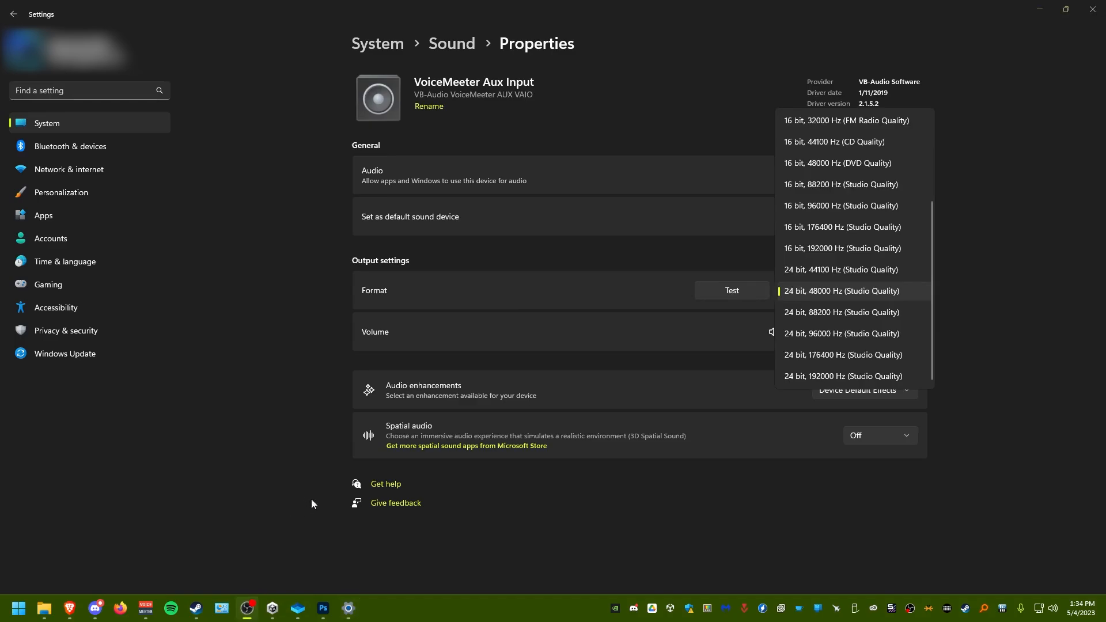
- Return to OBS in the Windows Sandbox and choose a 48 kHz audio sample rate
{"action": "left_click", "coordinate": [299, 610]}
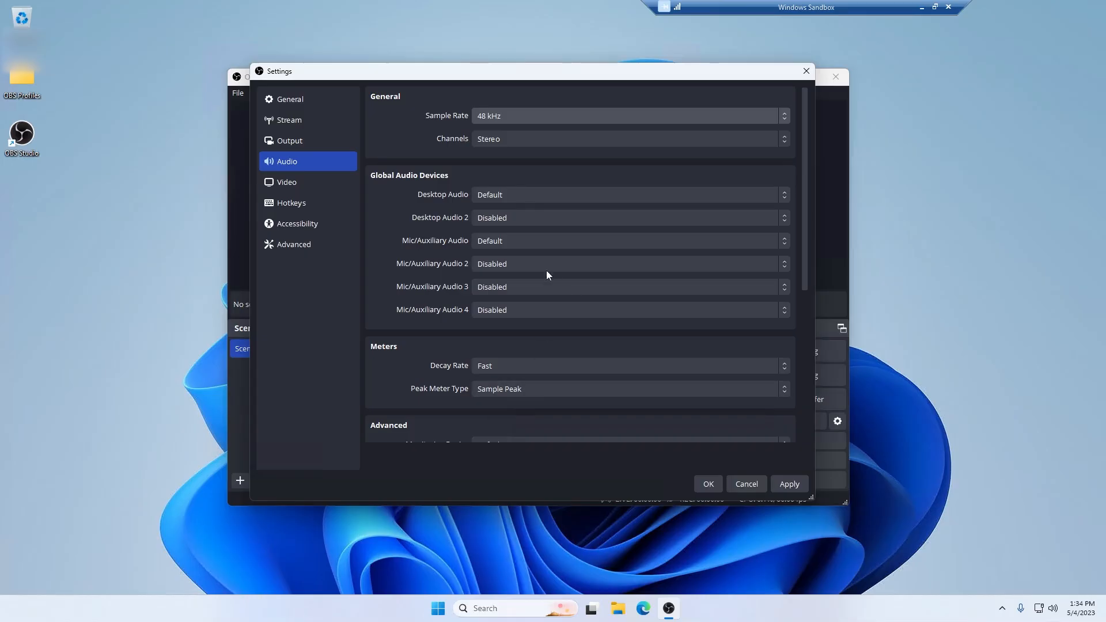
{"action": "left_click", "coordinate": [508, 116]}
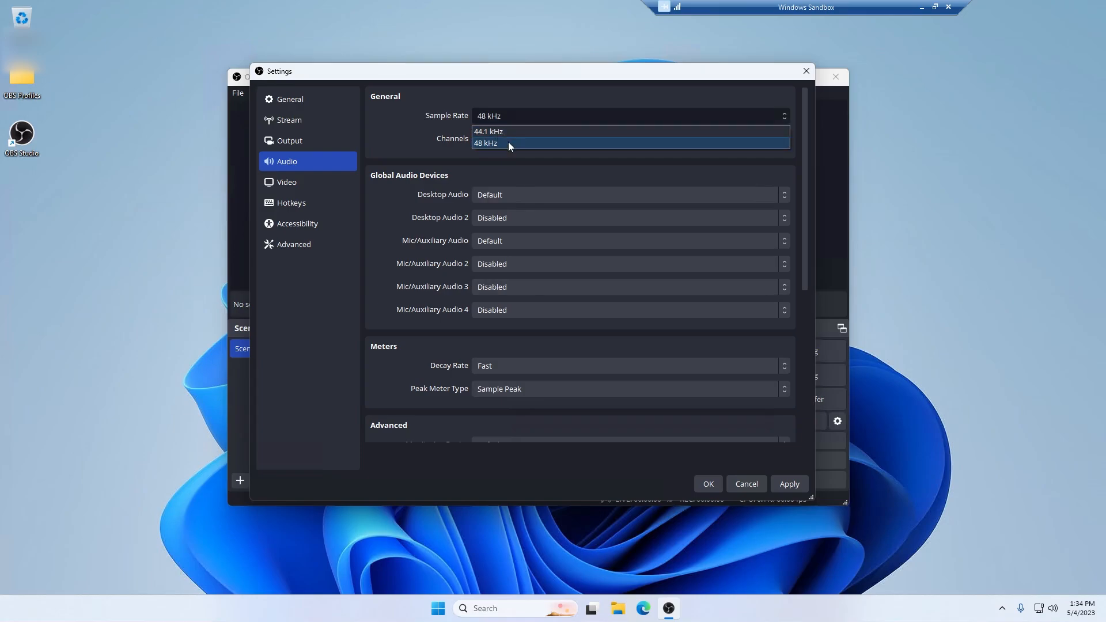
{"action": "left_click", "coordinate": [508, 141]}
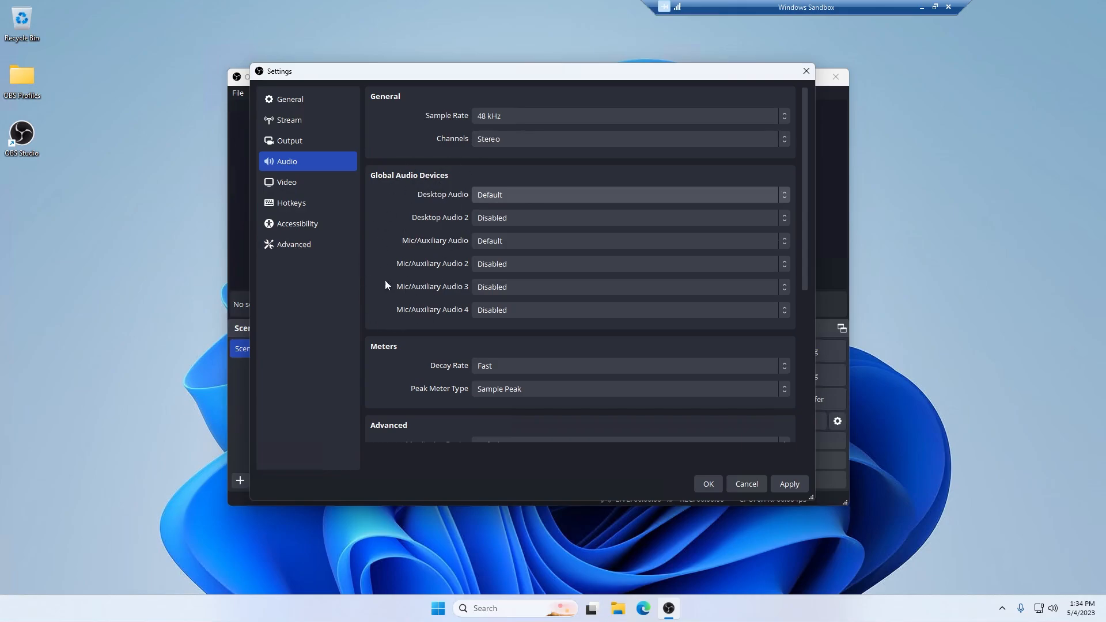
- Examine the device choices for Desktop Audio and Mic/Auxiliary Audio, leaving both on Default
{"action": "left_click", "coordinate": [494, 192]}
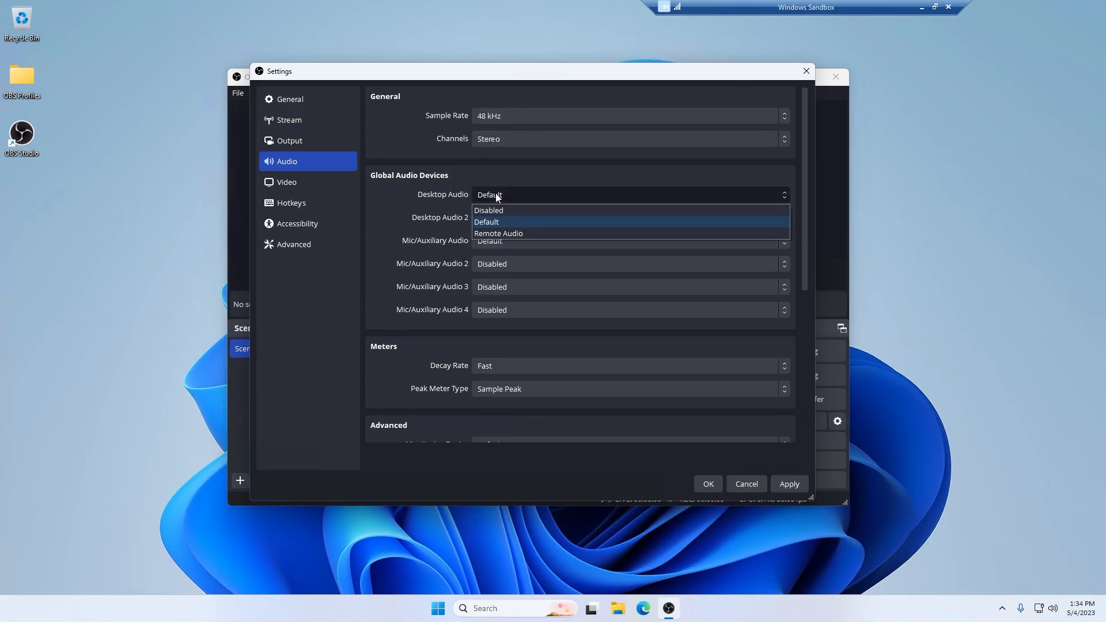
{"action": "left_click", "coordinate": [498, 195]}
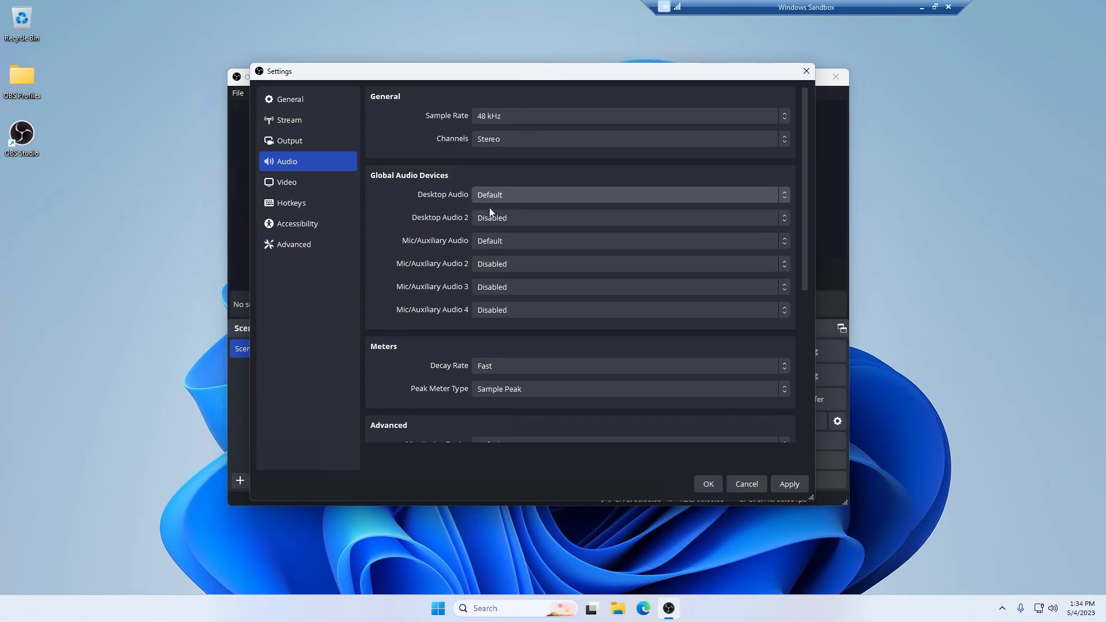
{"action": "left_click", "coordinate": [498, 242]}
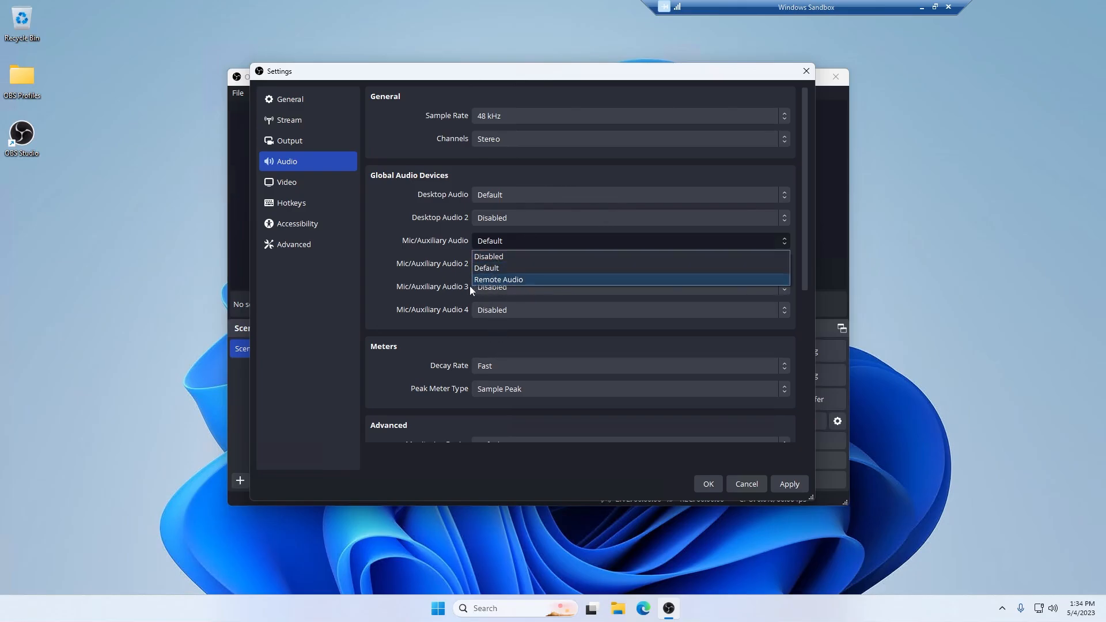
{"action": "left_click", "coordinate": [391, 287]}
- Set the audio Peak Meter Type to True Peak (Higher CPU usage) and apply the change
{"action": "scroll", "coordinate": [397, 333], "scroll_direction": "down", "scroll_amount": 2}
{"action": "left_click", "coordinate": [499, 319]}
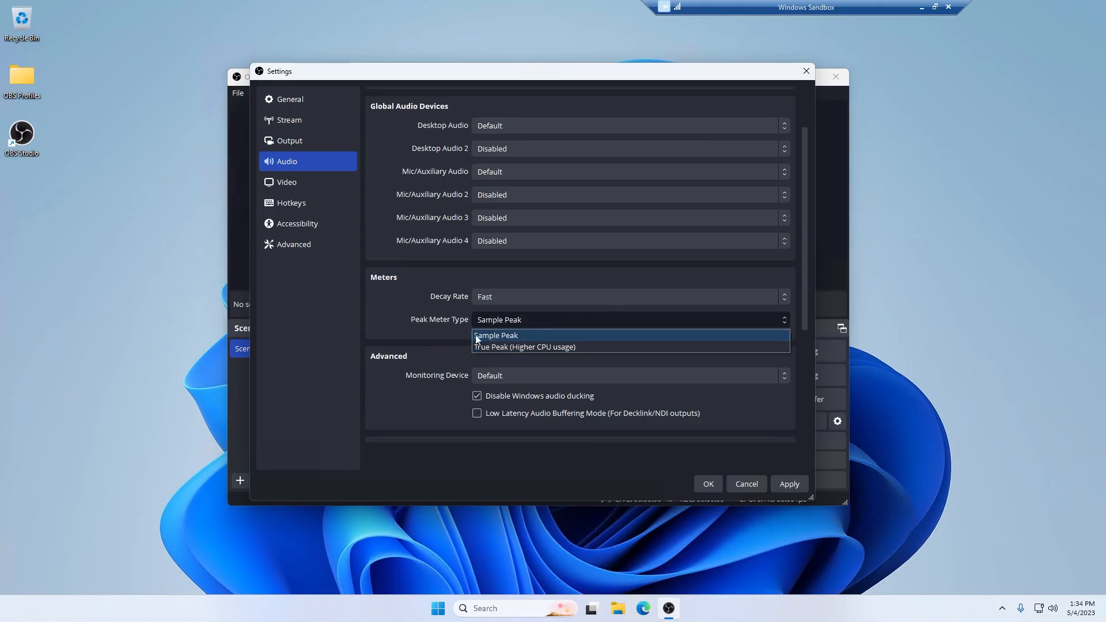
{"action": "left_click", "coordinate": [497, 347]}
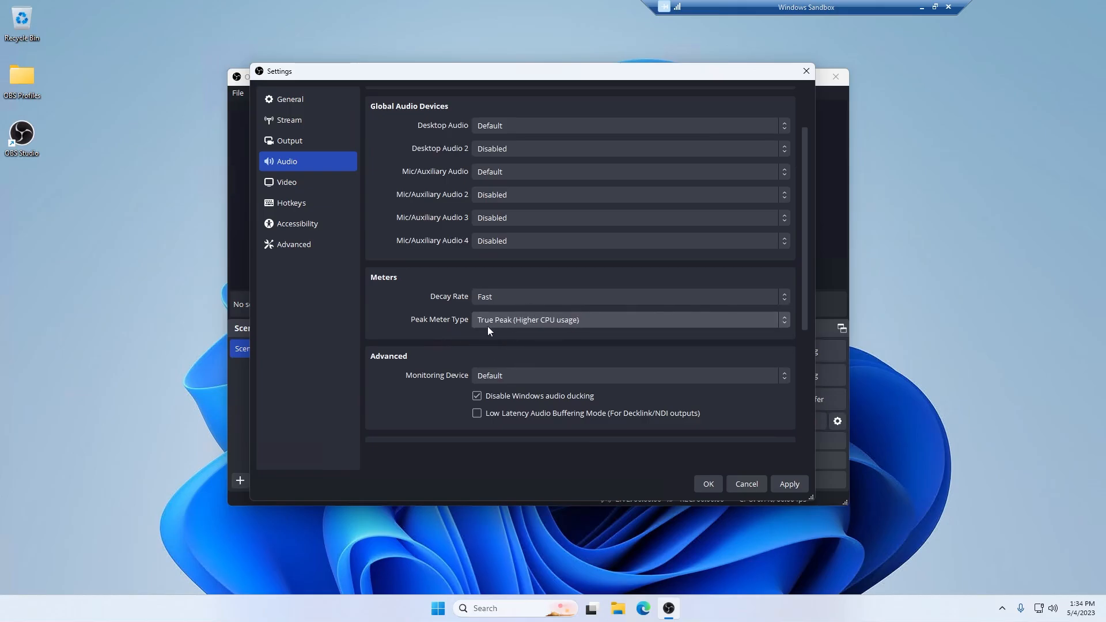
{"action": "left_click", "coordinate": [793, 488]}
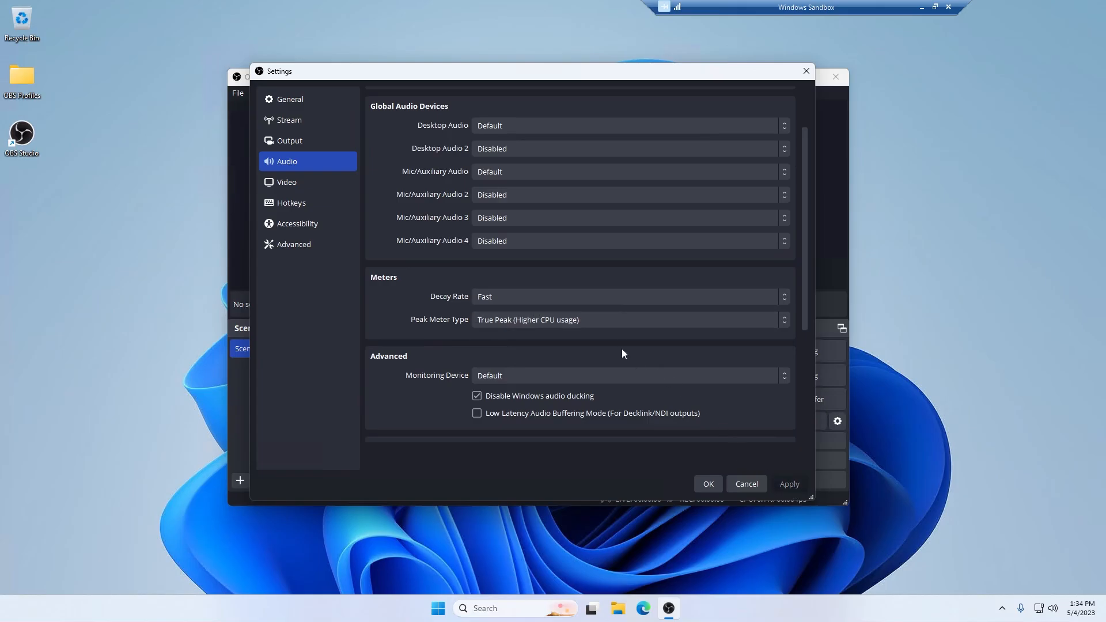
- Move the Settings window aside, close it, and reposition the main window to view the Audio Mixer
{"action": "left_click_drag", "start_coordinate": [522, 76], "coordinate": [252, 65]}
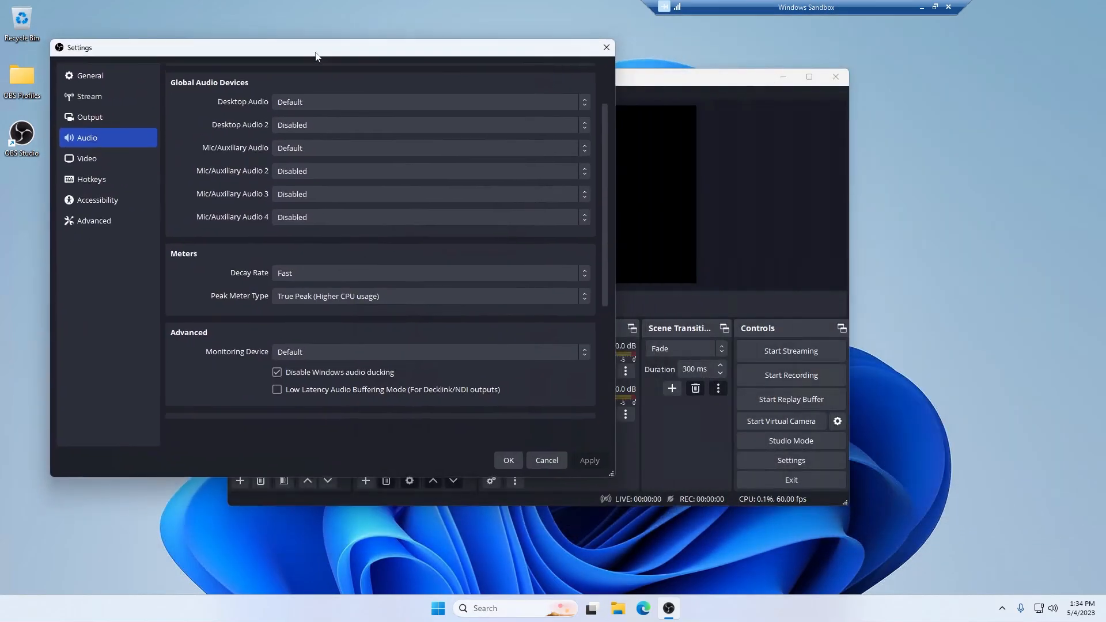
{"action": "left_click", "coordinate": [538, 462]}
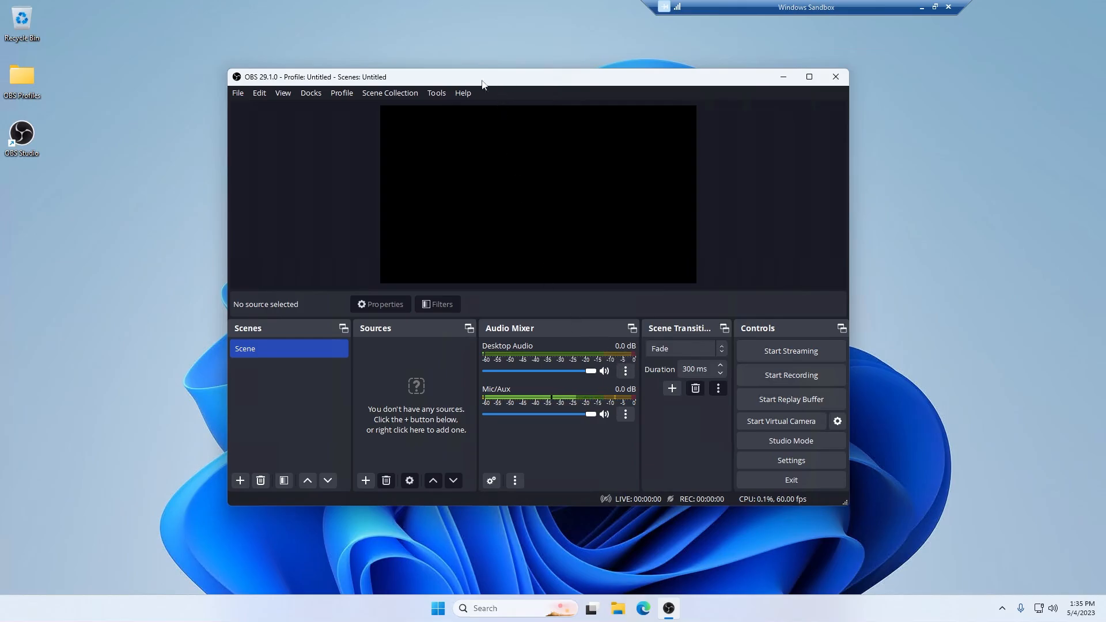
{"action": "left_click_drag", "start_coordinate": [483, 81], "coordinate": [444, 88]}
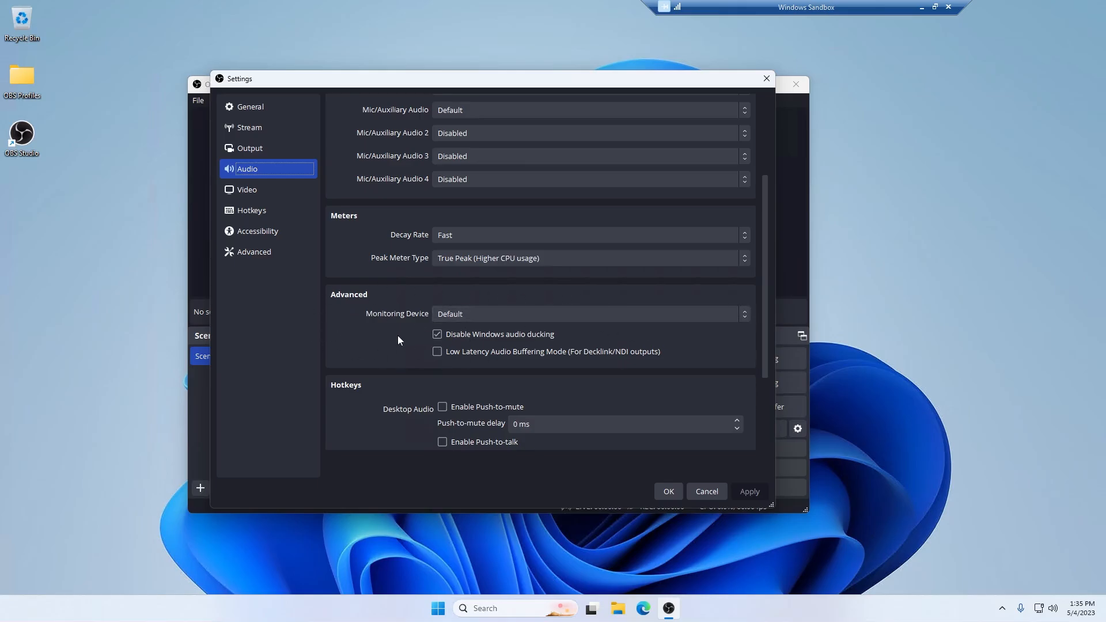
- Examine the push-to-mute and push-to-talk audio options and the recording Type choices, leaving the type on Standard
{"action": "scroll", "coordinate": [353, 365], "scroll_direction": "down", "scroll_amount": 4}
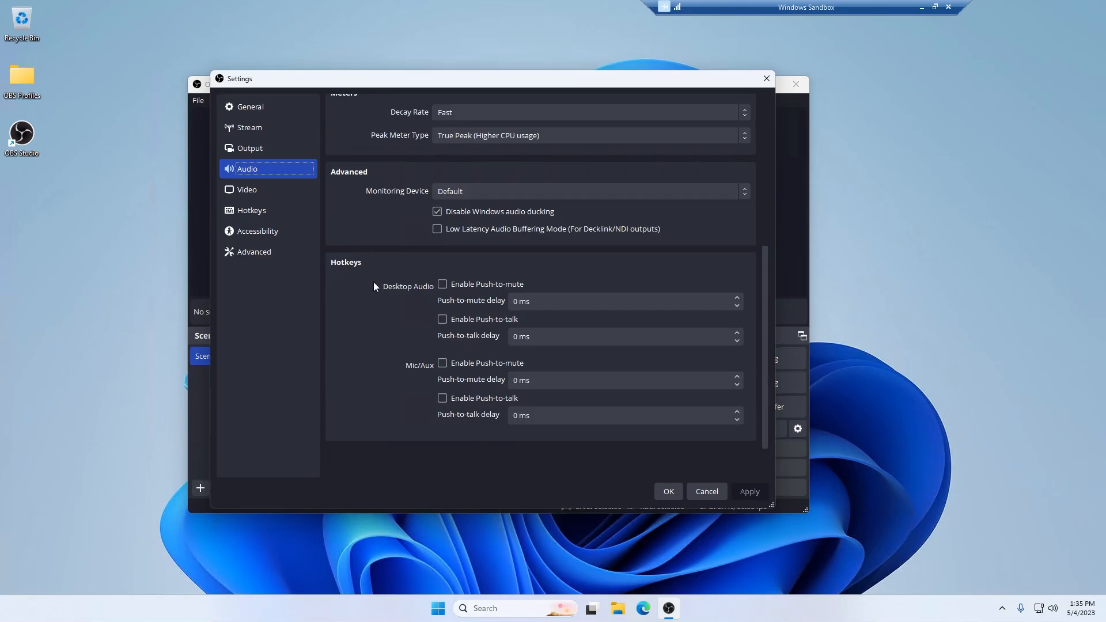
{"action": "left_click", "coordinate": [260, 197]}
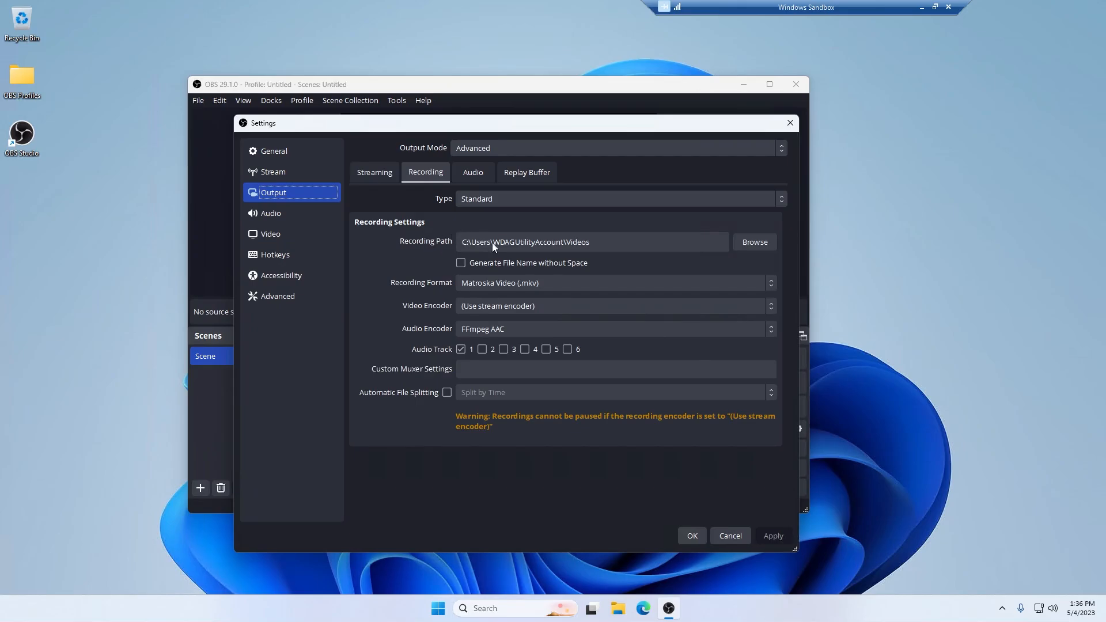
{"action": "left_click", "coordinate": [502, 201]}
{"action": "left_click", "coordinate": [502, 201]}
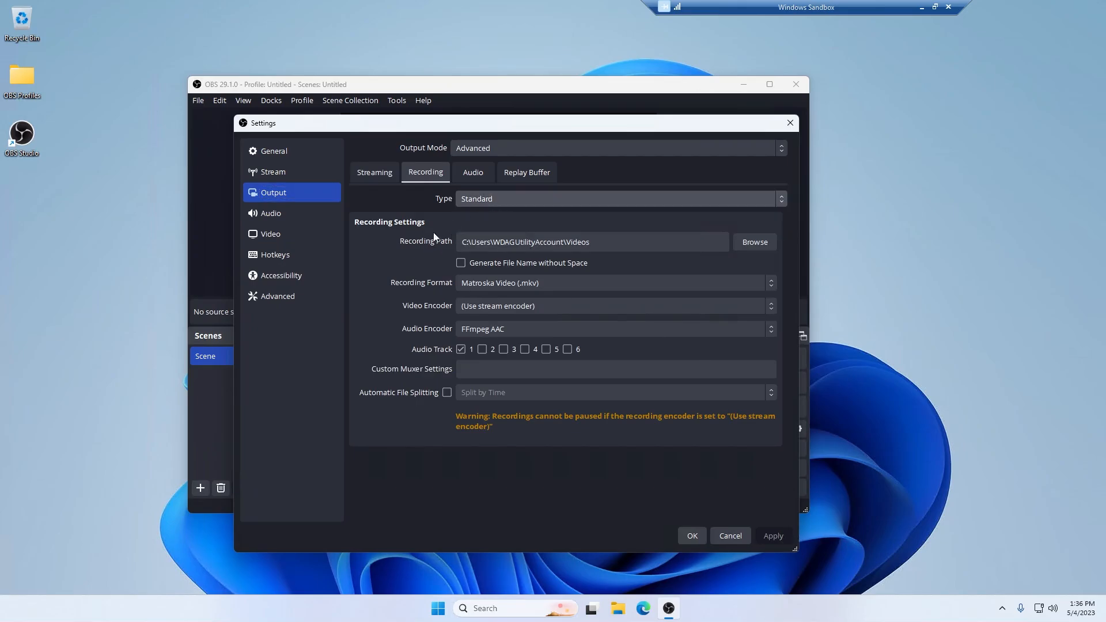
- Keep Matroska Video (.mkv) as the recording format and set the recording video encoder to NVIDIA NVENC HEVC
{"action": "left_click", "coordinate": [479, 284]}
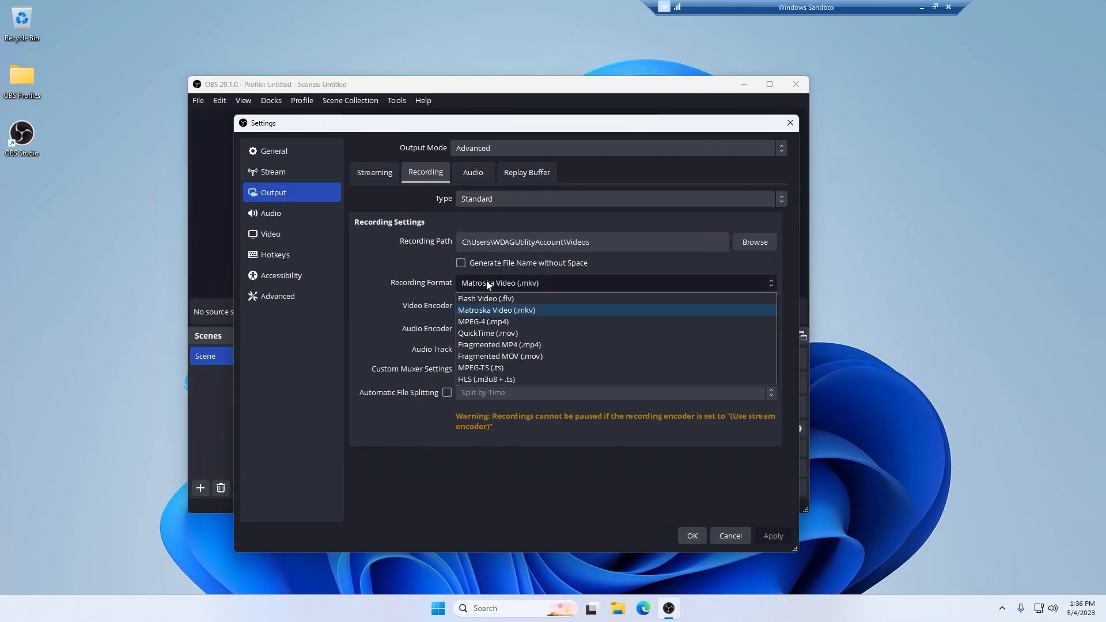
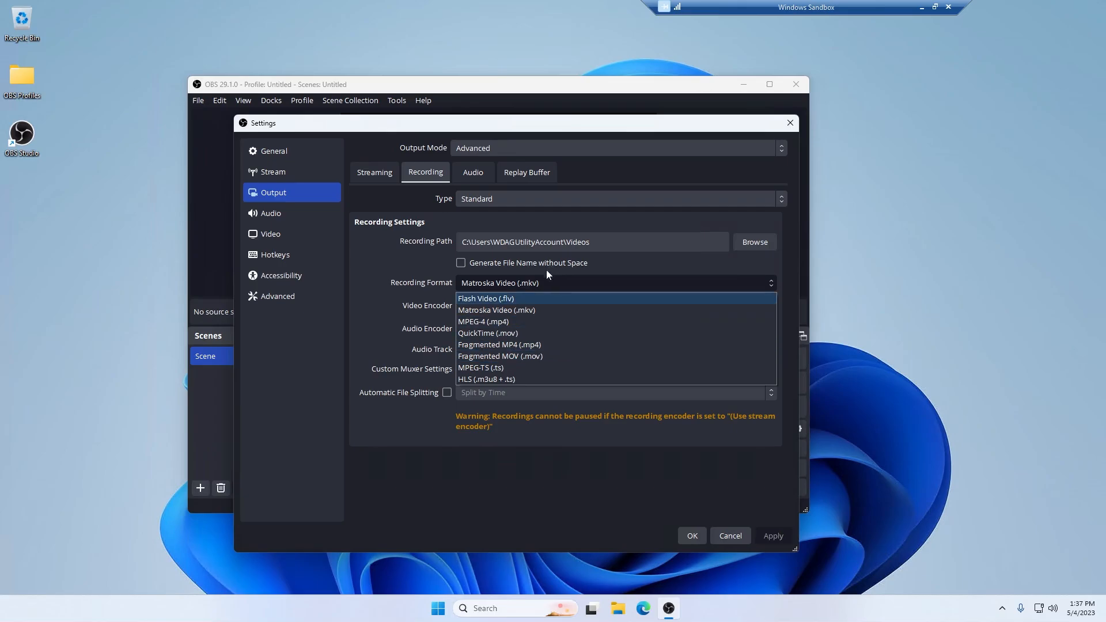
{"action": "left_click", "coordinate": [492, 314]}
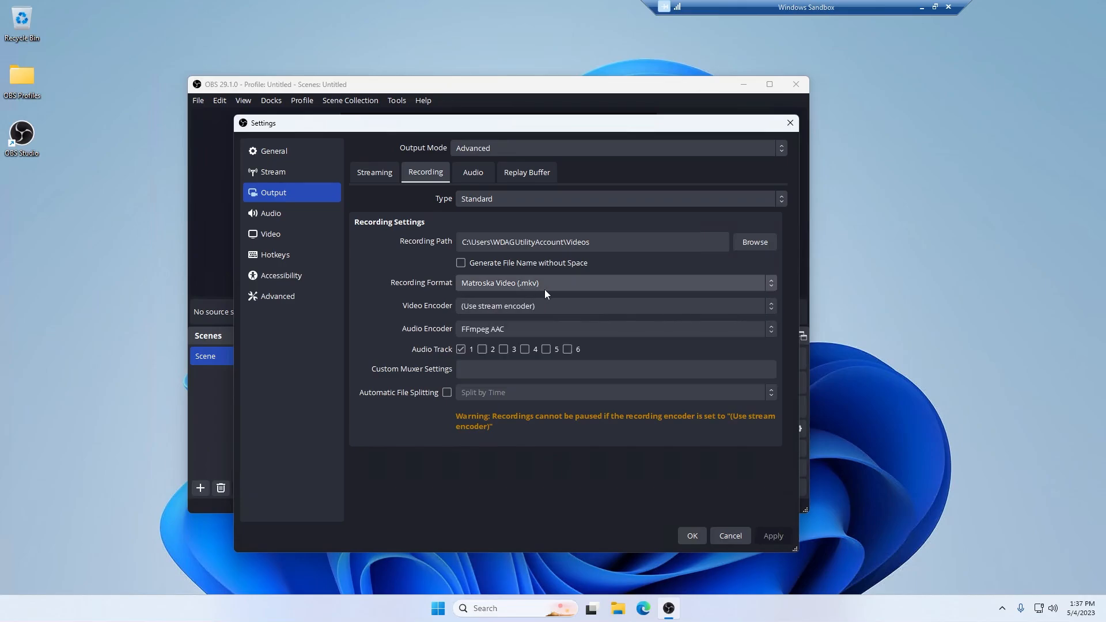
{"action": "left_click", "coordinate": [501, 305]}
{"action": "left_click", "coordinate": [494, 369]}
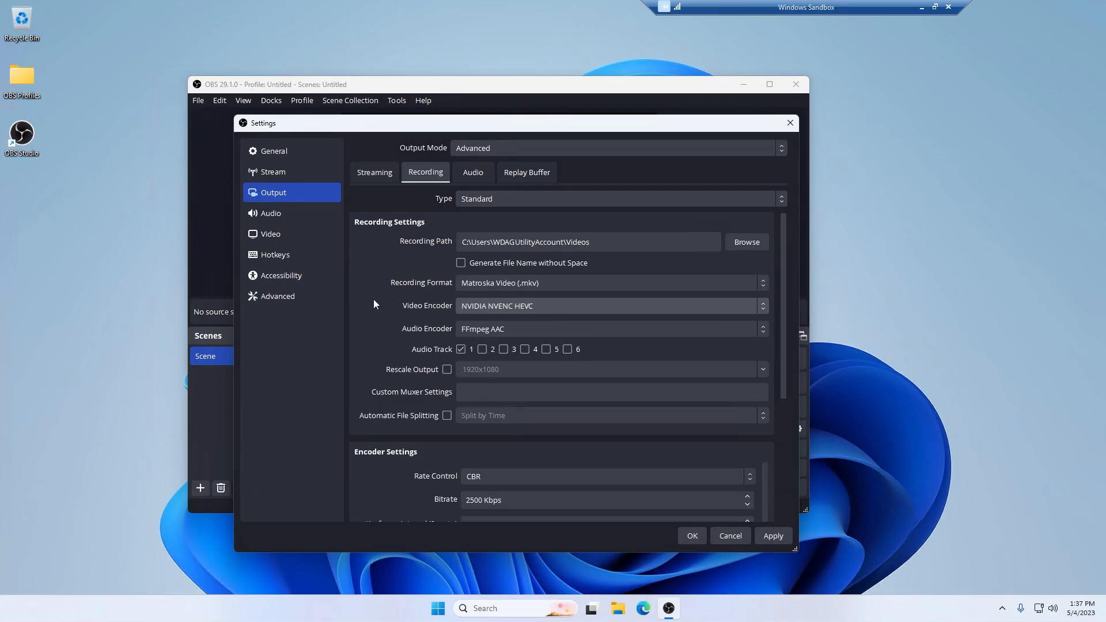
- Enable automatic remuxing to mp4 in the advanced recording settings and apply the change
{"action": "left_click", "coordinate": [295, 296]}
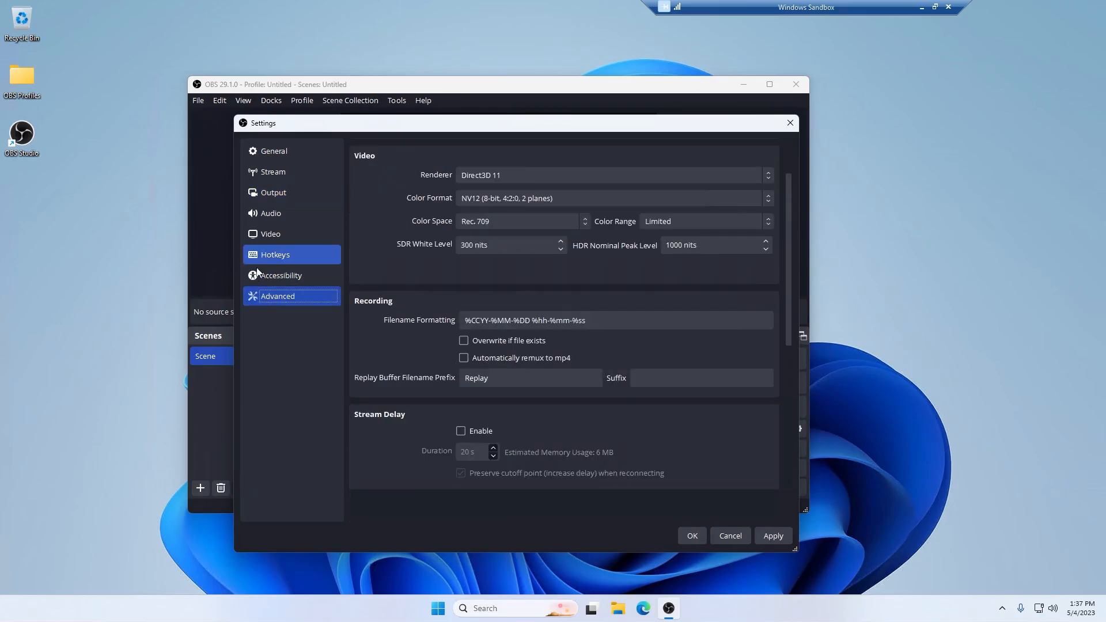
{"action": "left_click", "coordinate": [464, 359]}
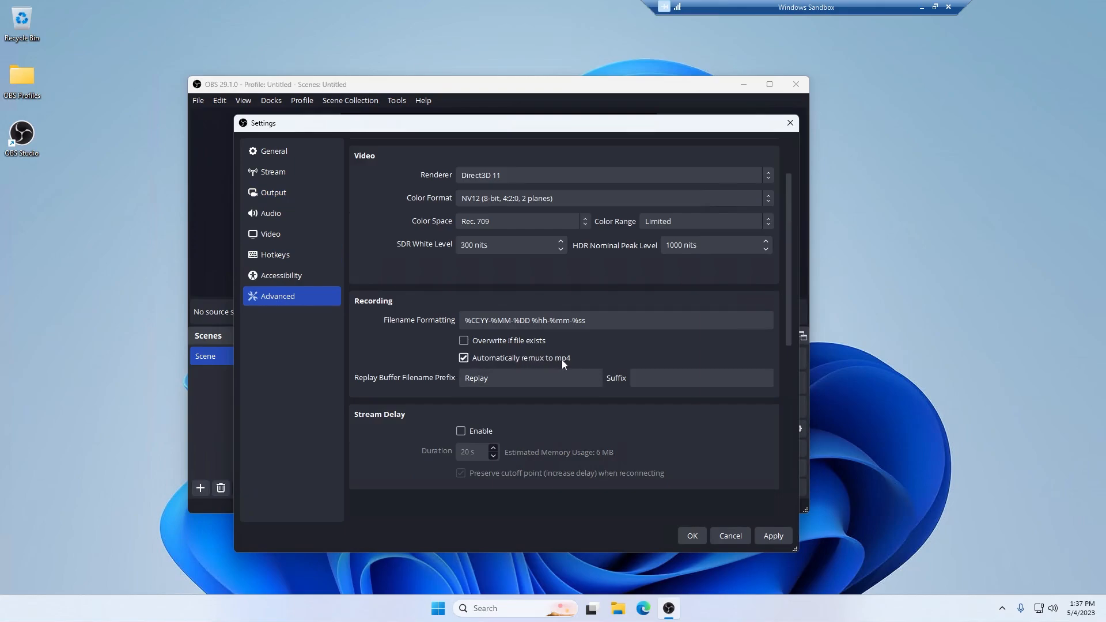
{"action": "left_click", "coordinate": [784, 529]}
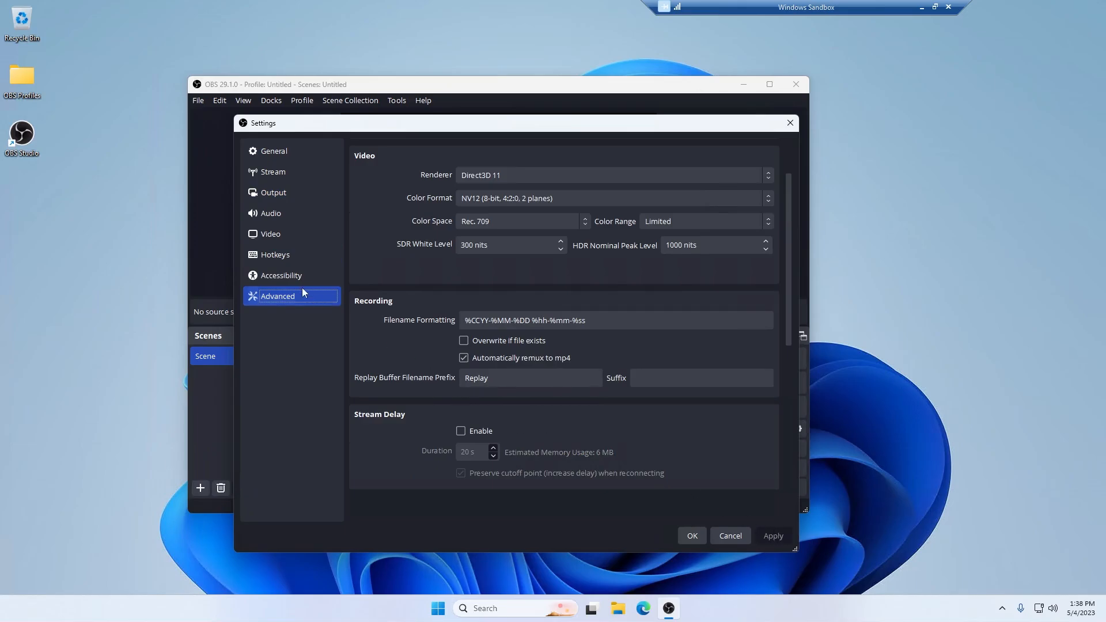
- Return to the recording output settings, choose MPEG-4 (.mp4) as the recording format, and review the alternative formats
{"action": "left_click", "coordinate": [272, 195]}
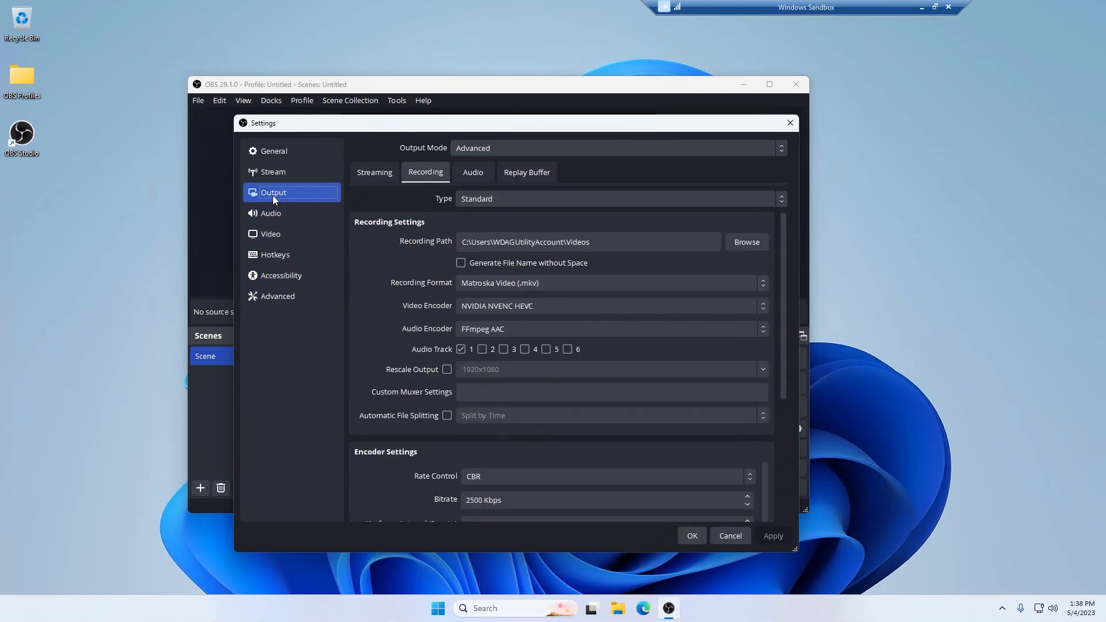
{"action": "left_click", "coordinate": [553, 285]}
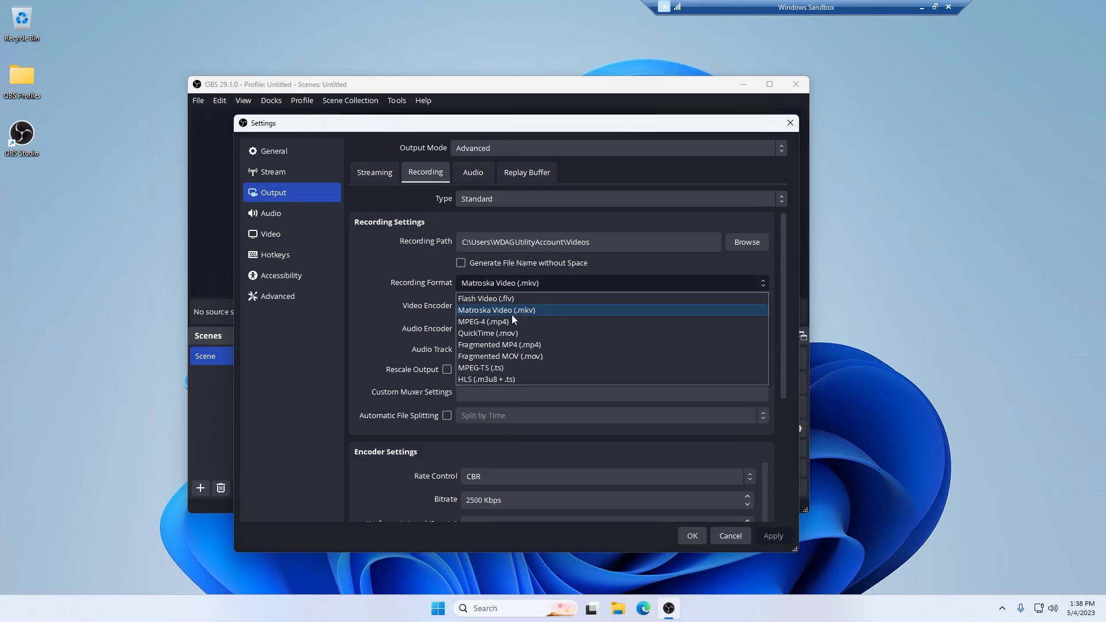
{"action": "left_click", "coordinate": [511, 314]}
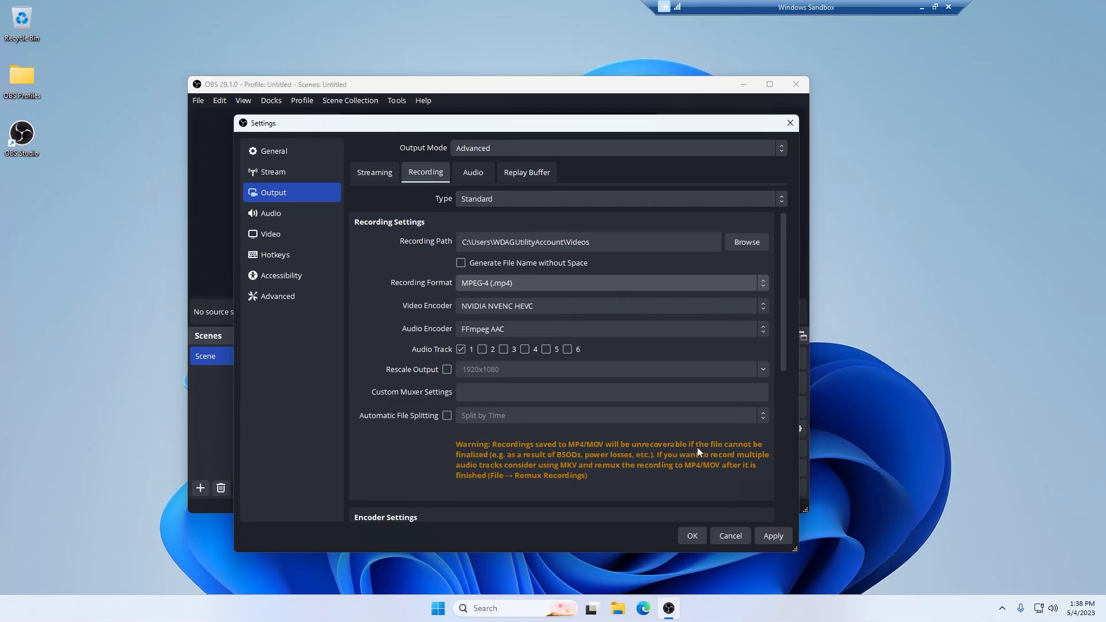
{"action": "left_click", "coordinate": [505, 285]}
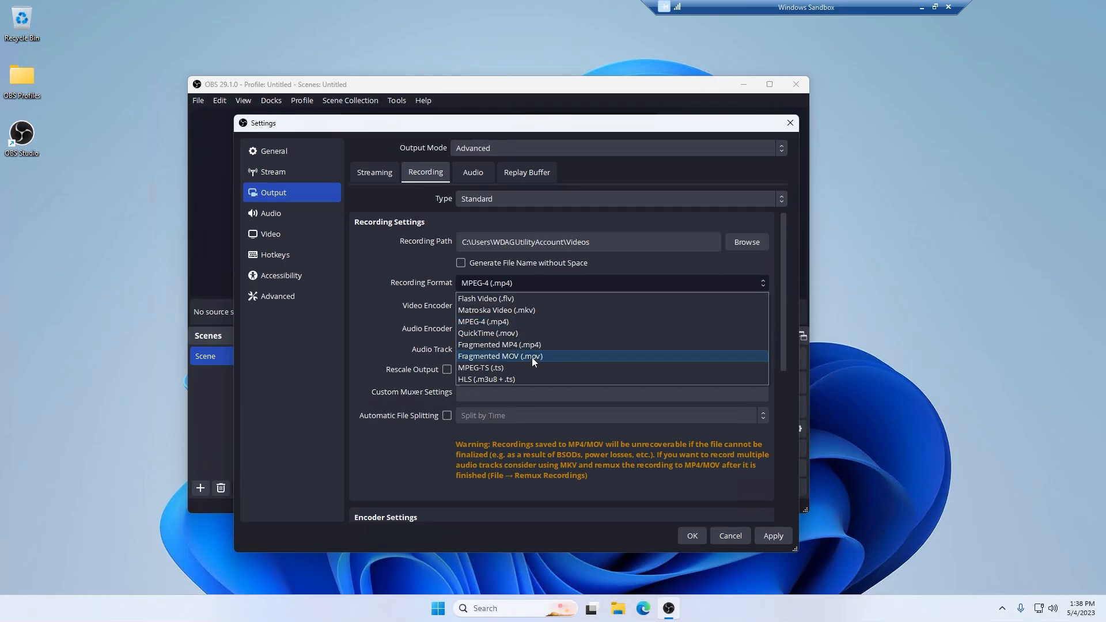
{"action": "left_click", "coordinate": [515, 280]}
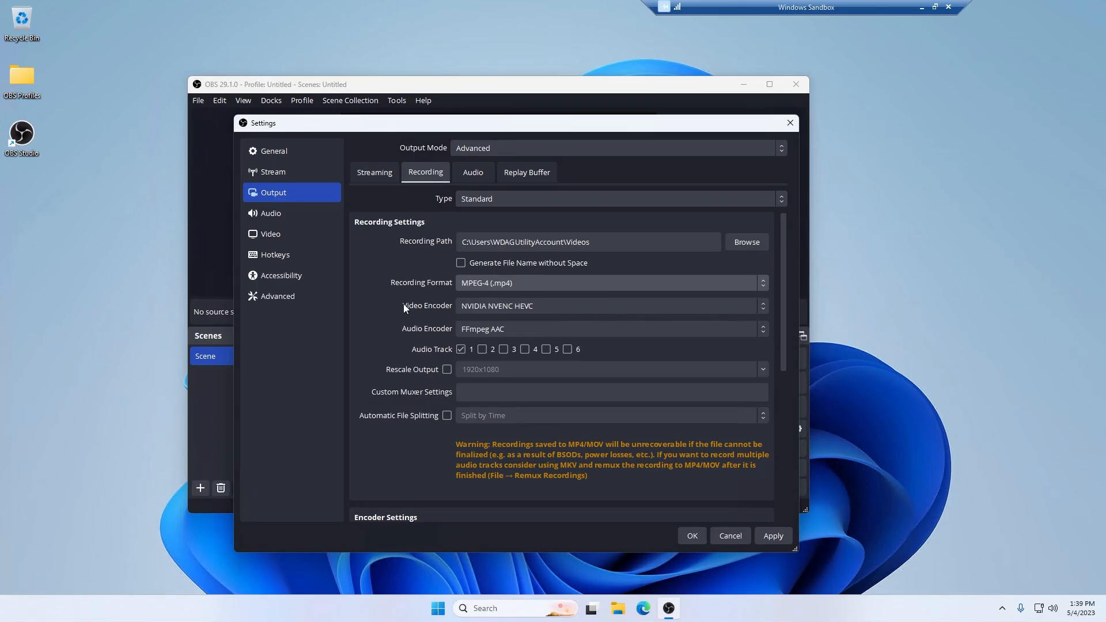
- Set the recording format to Fragmented MP4 (.mp4), disable automatic remuxing to mp4, and apply the changes
{"action": "left_click", "coordinate": [482, 279]}
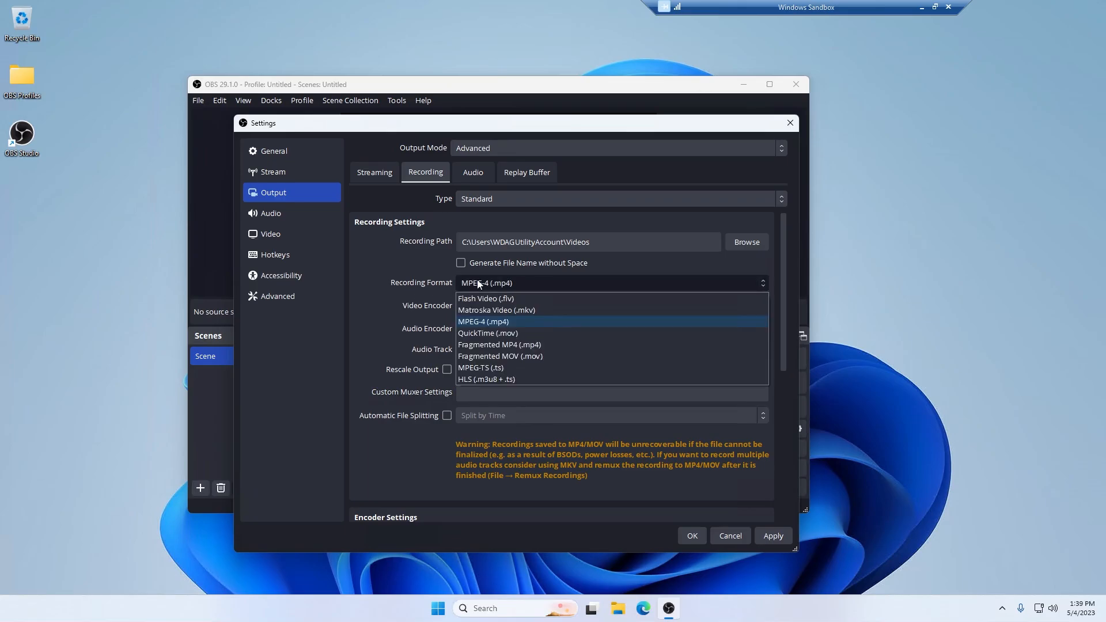
{"action": "left_click", "coordinate": [484, 346]}
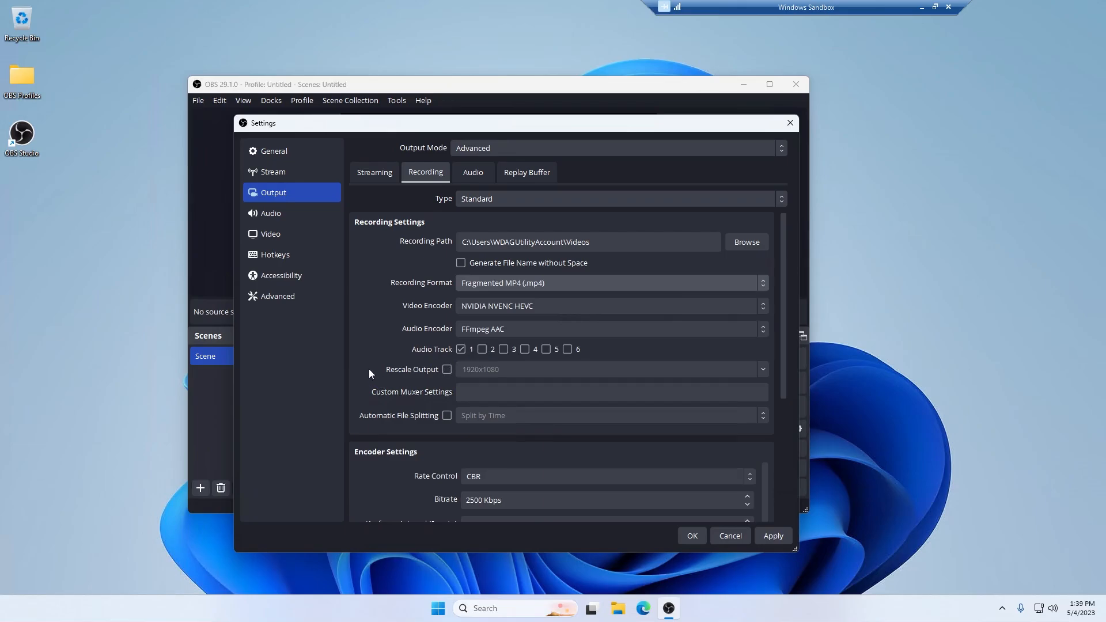
{"action": "left_click", "coordinate": [271, 297]}
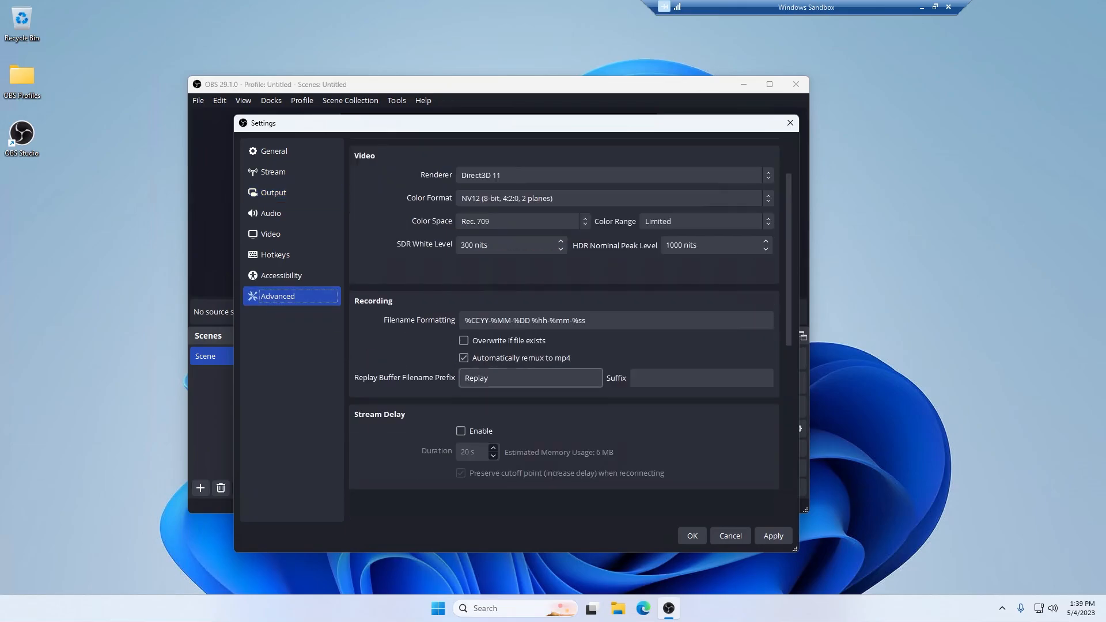
{"action": "left_click", "coordinate": [463, 358]}
{"action": "left_click", "coordinate": [768, 536]}
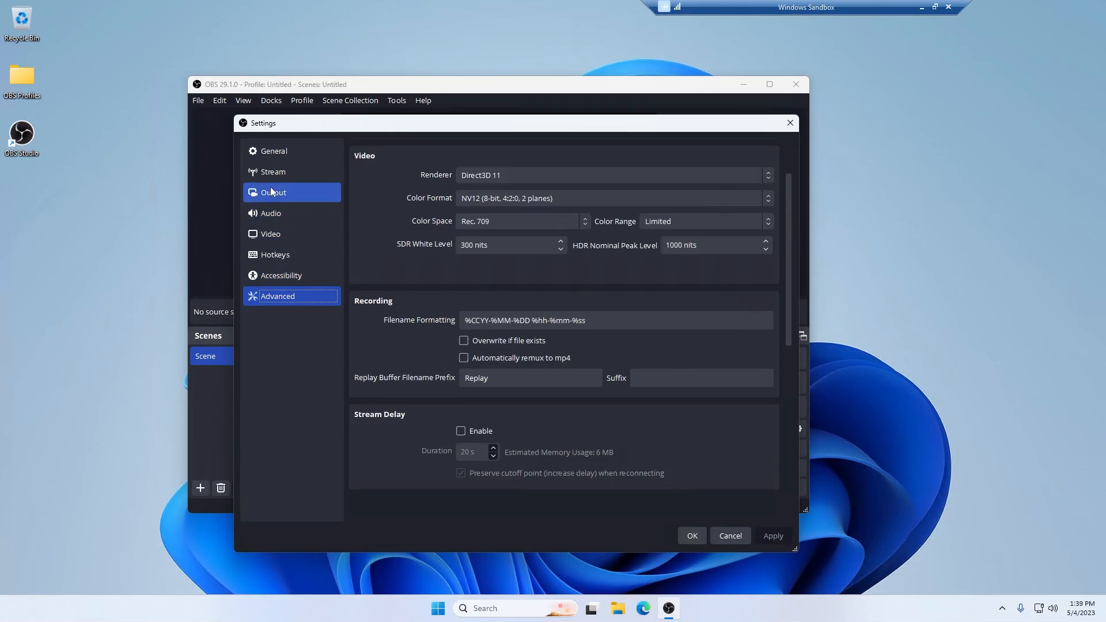
- Go back to the recording output settings and choose Fragmented MOV (.mov) as the recording format
{"action": "left_click", "coordinate": [271, 233]}
{"action": "left_click", "coordinate": [270, 213]}
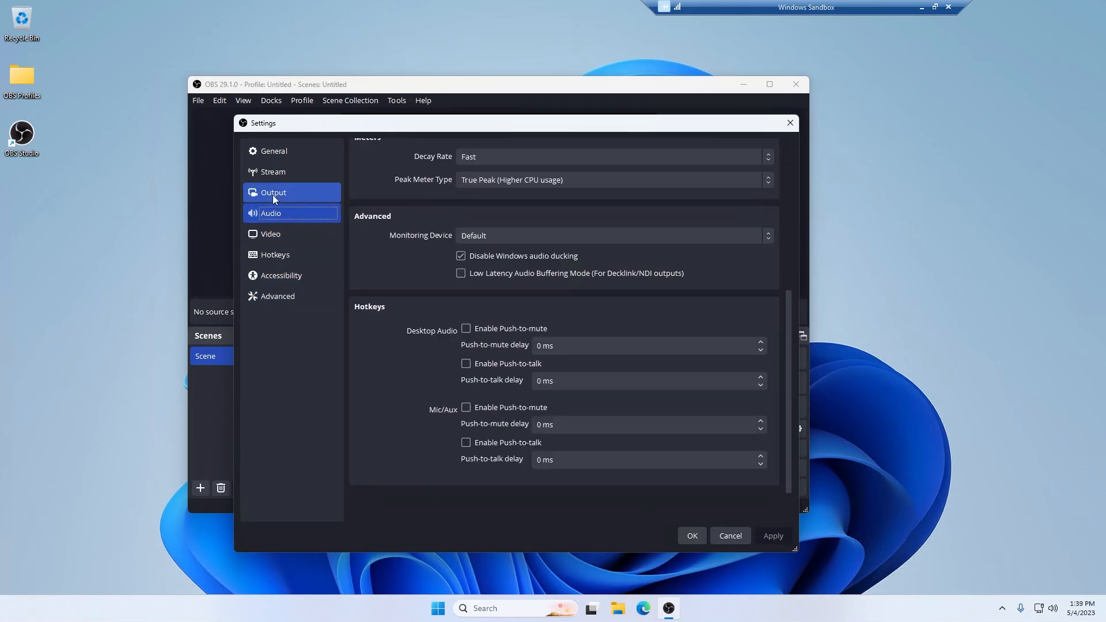
{"action": "left_click", "coordinate": [273, 196]}
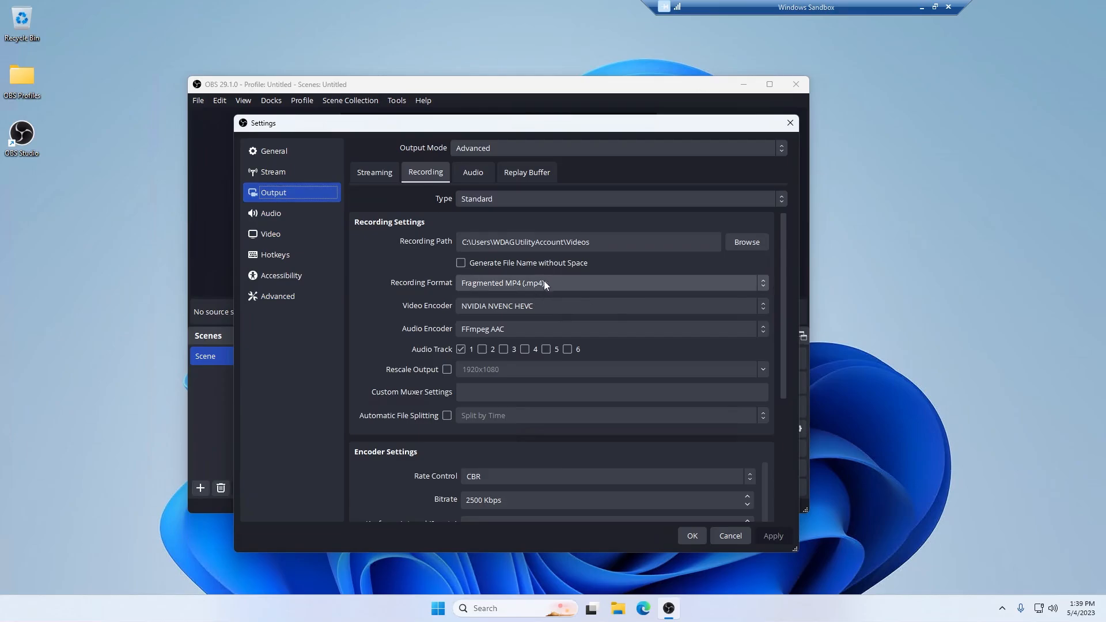
{"action": "left_click", "coordinate": [523, 284]}
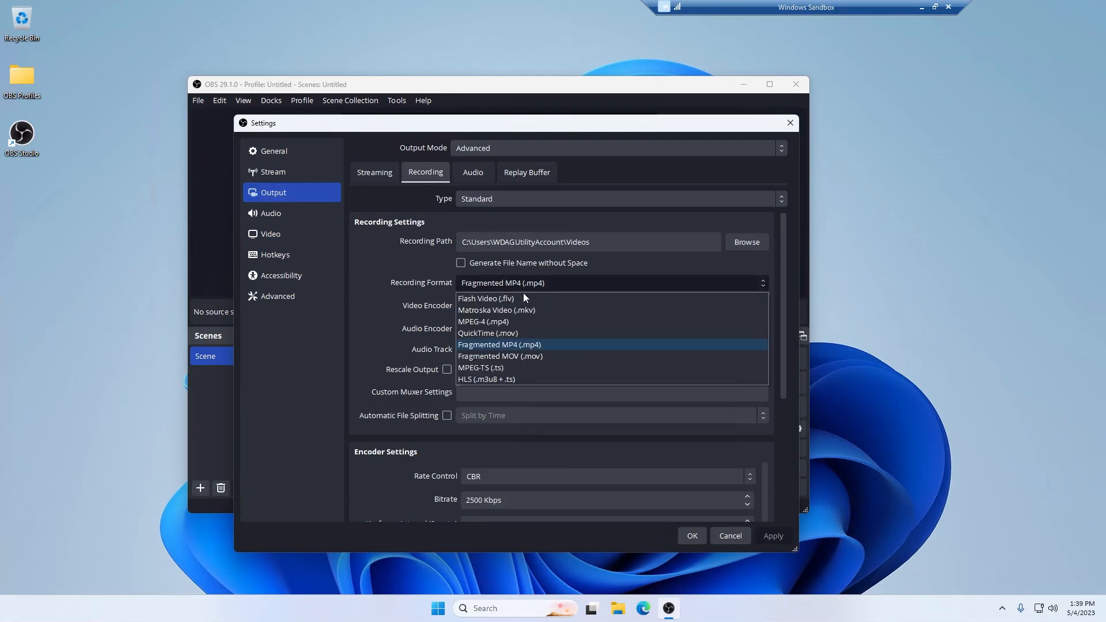
{"action": "left_click", "coordinate": [516, 355]}
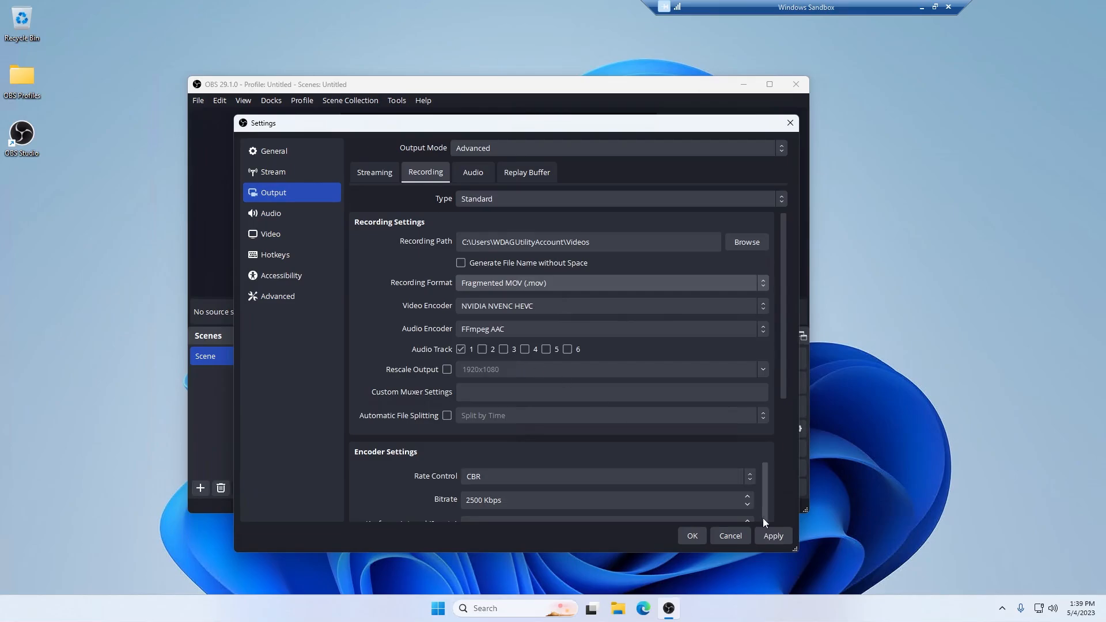
{"action": "scroll", "coordinate": [575, 415], "scroll_direction": "down", "scroll_amount": 2}
{"action": "scroll", "coordinate": [506, 264], "scroll_direction": "up", "scroll_amount": 2}
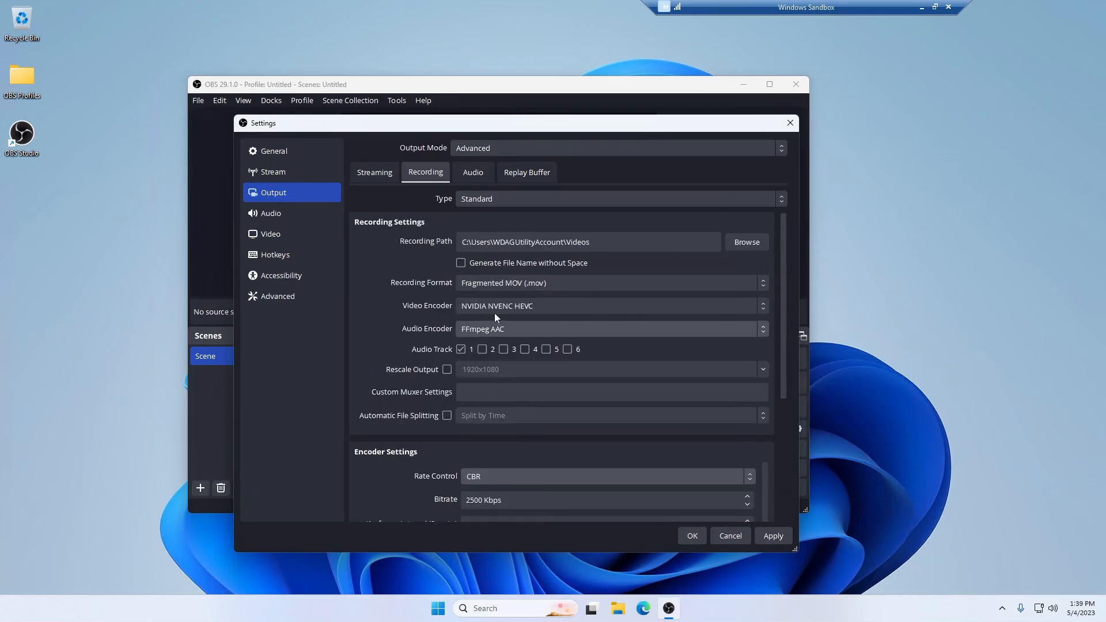
- Switch the recording format back to Fragmented MP4 (.mp4) and apply the change
{"action": "left_click", "coordinate": [517, 285]}
{"action": "left_click", "coordinate": [505, 344]}
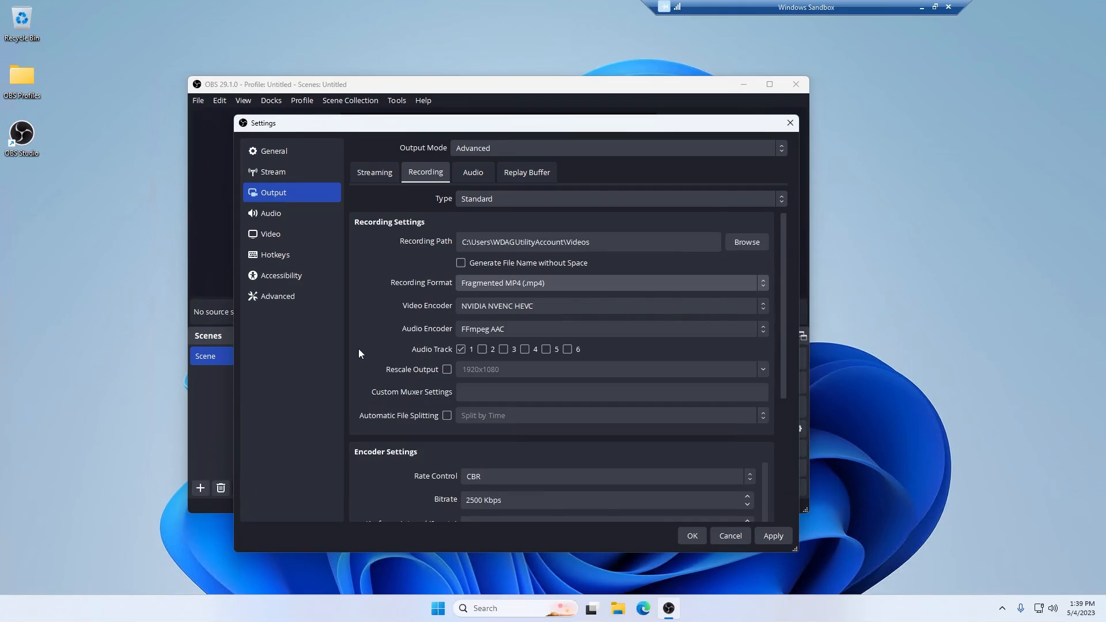
{"action": "left_click", "coordinate": [773, 536]}
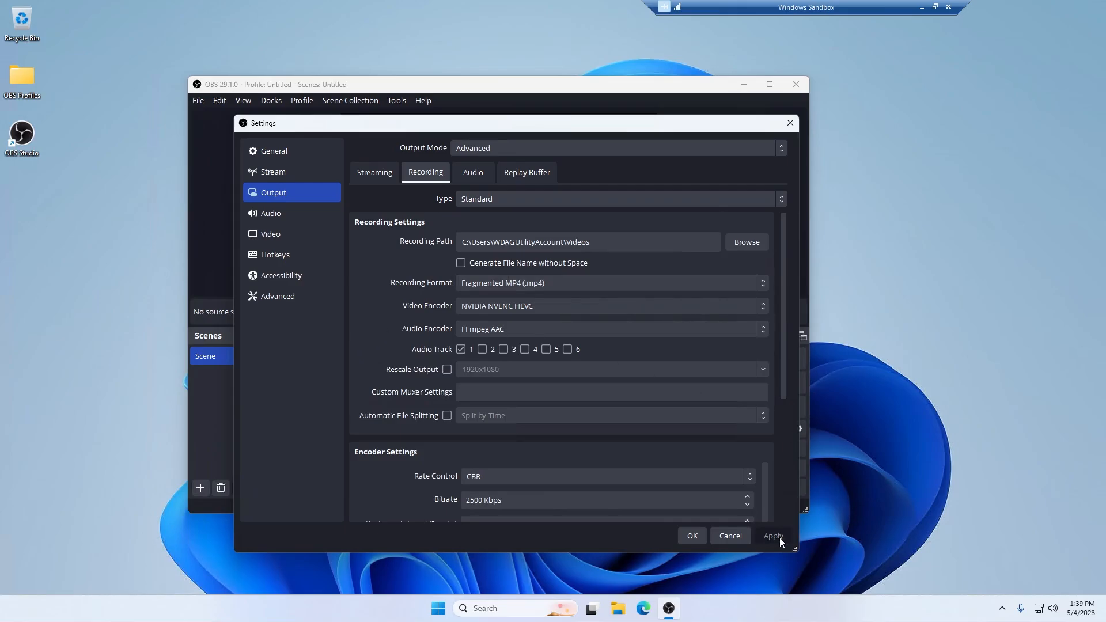
- Examine the recording format choices and the audio encoders offered for Fragmented MP4
{"action": "left_click", "coordinate": [471, 284]}
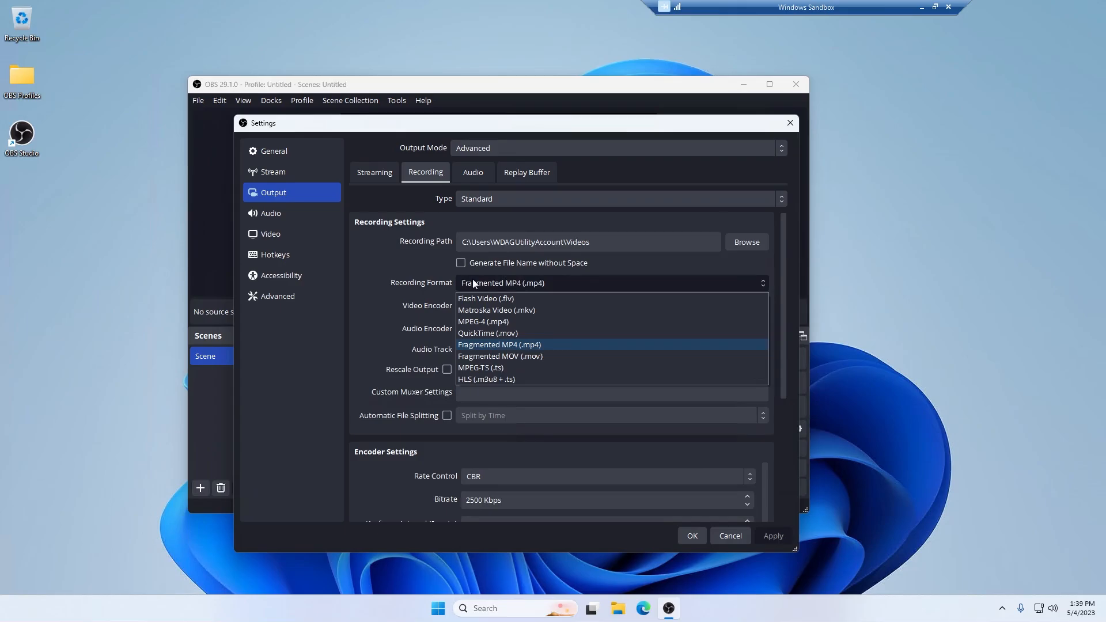
{"action": "left_click", "coordinate": [473, 283]}
{"action": "left_click", "coordinate": [479, 328]}
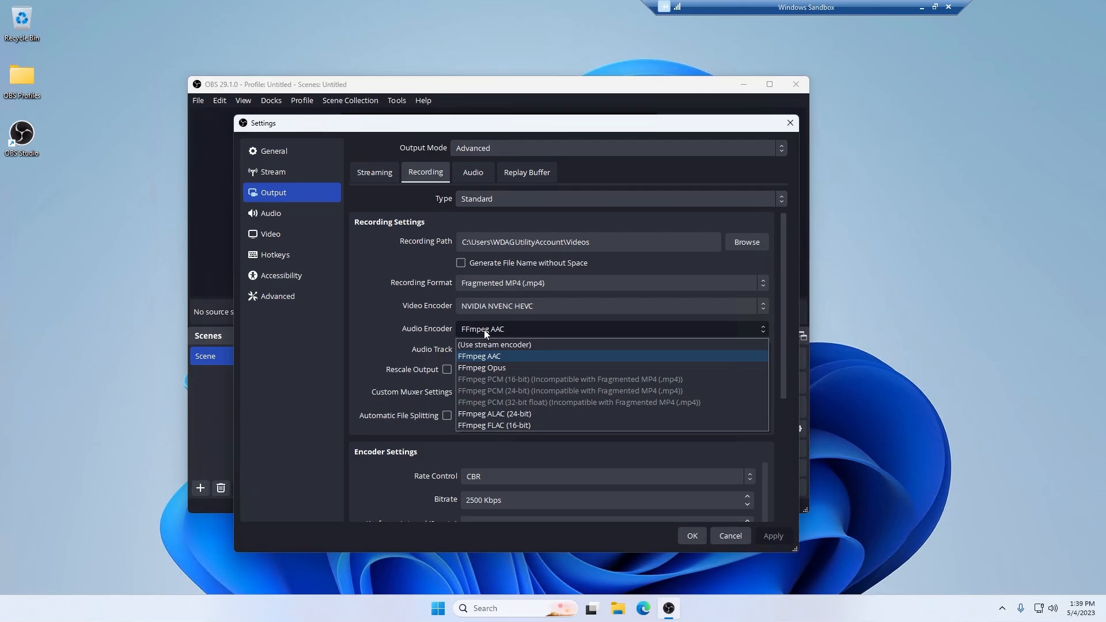
- Set the recording format to Fragmented MOV (.mov) and the recording audio encoder to FFmpeg PCM (32-bit float)
{"action": "left_click", "coordinate": [492, 285]}
{"action": "left_click", "coordinate": [499, 358]}
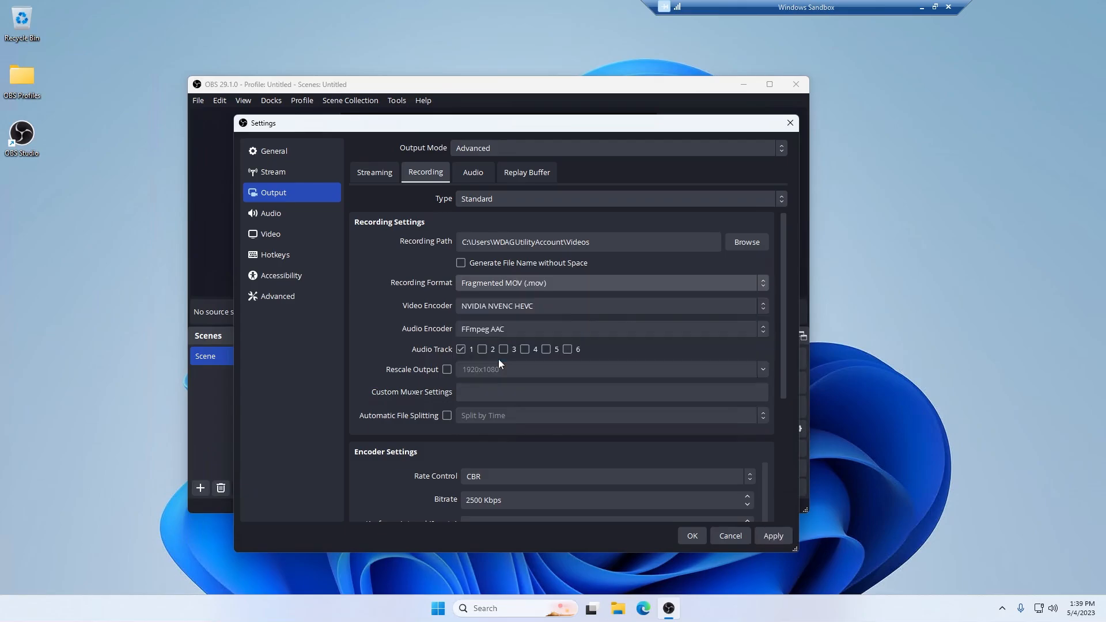
{"action": "left_click", "coordinate": [498, 330]}
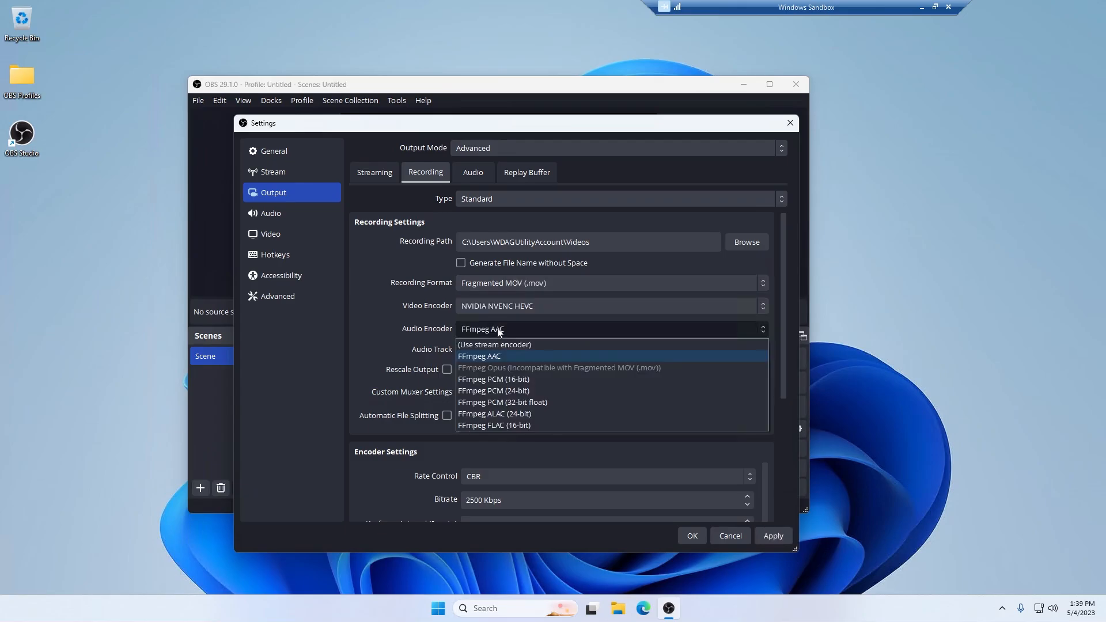
{"action": "left_click", "coordinate": [481, 408]}
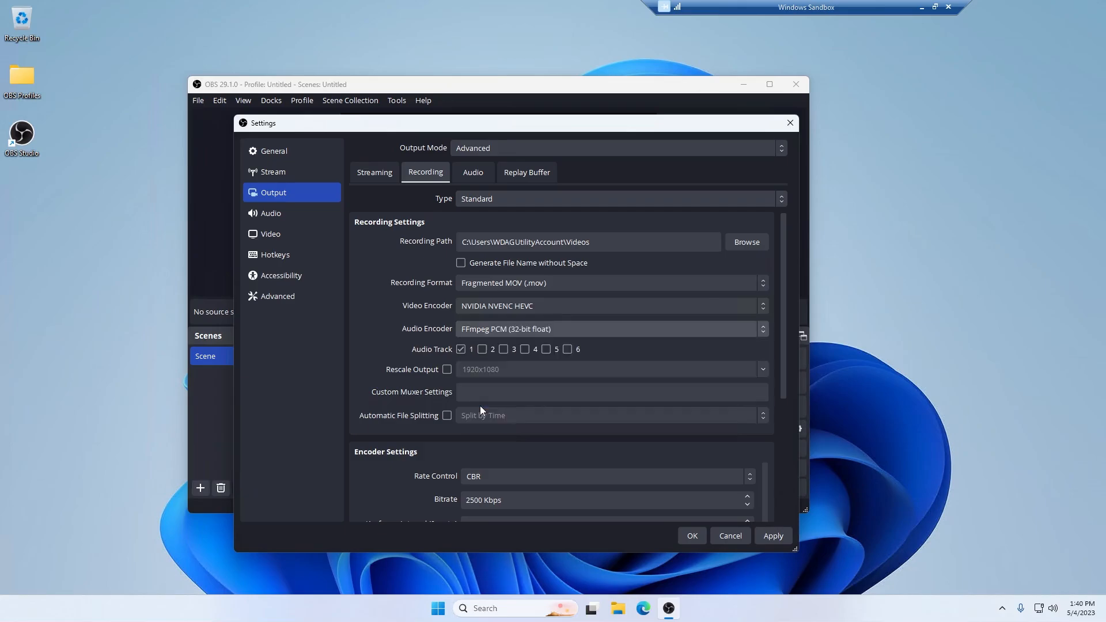
- Review the available recording audio encoders and set the recording audio encoder to FFmpeg AAC
{"action": "left_click", "coordinate": [493, 332]}
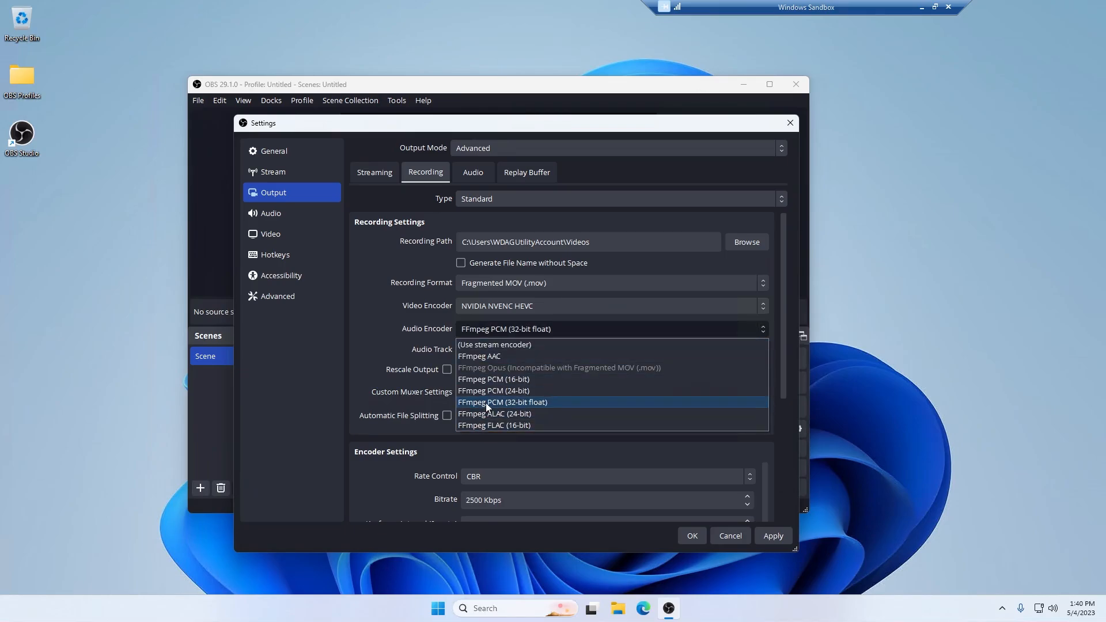
{"action": "left_click", "coordinate": [492, 331]}
{"action": "left_click", "coordinate": [493, 330]}
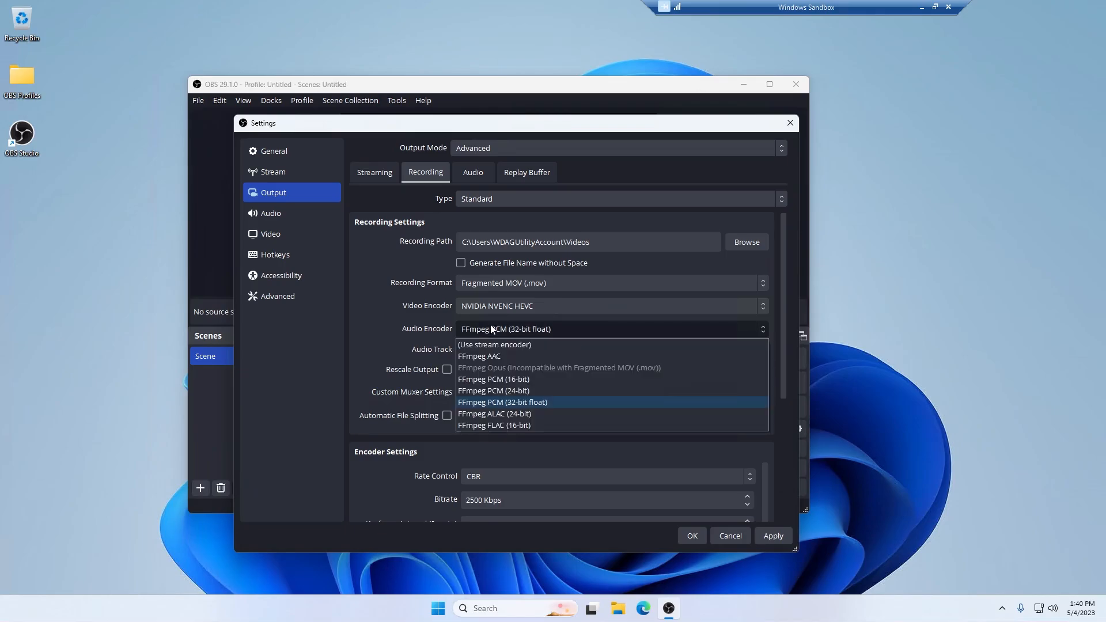
{"action": "left_click", "coordinate": [494, 357]}
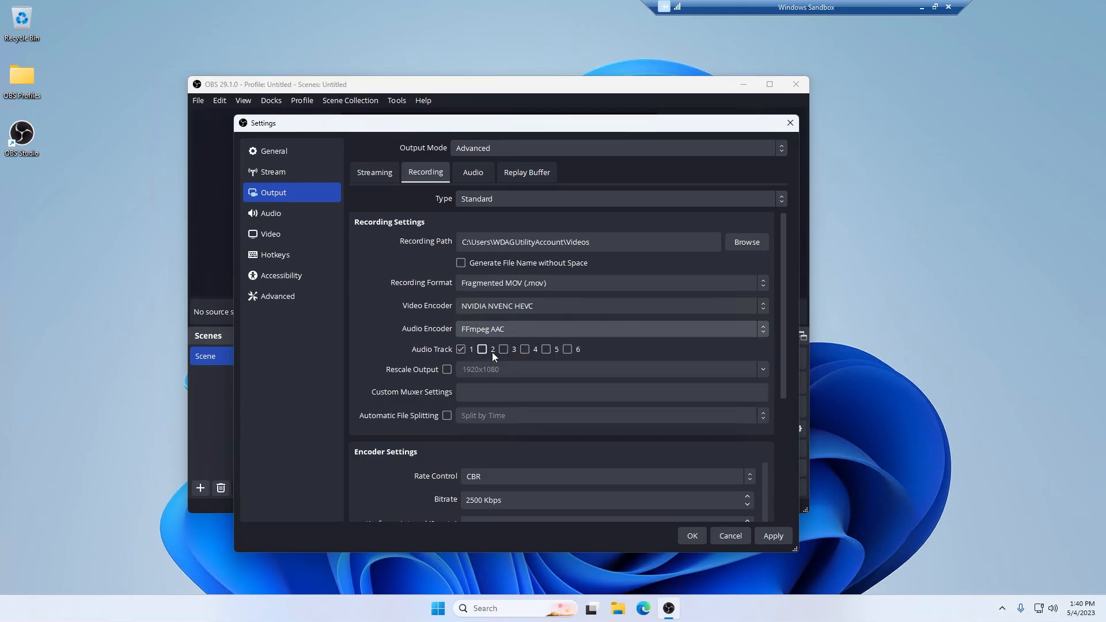
- Set the recording format to Fragmented MP4 (.mp4) and check which recording video encoders are offered
{"action": "left_click", "coordinate": [531, 306]}
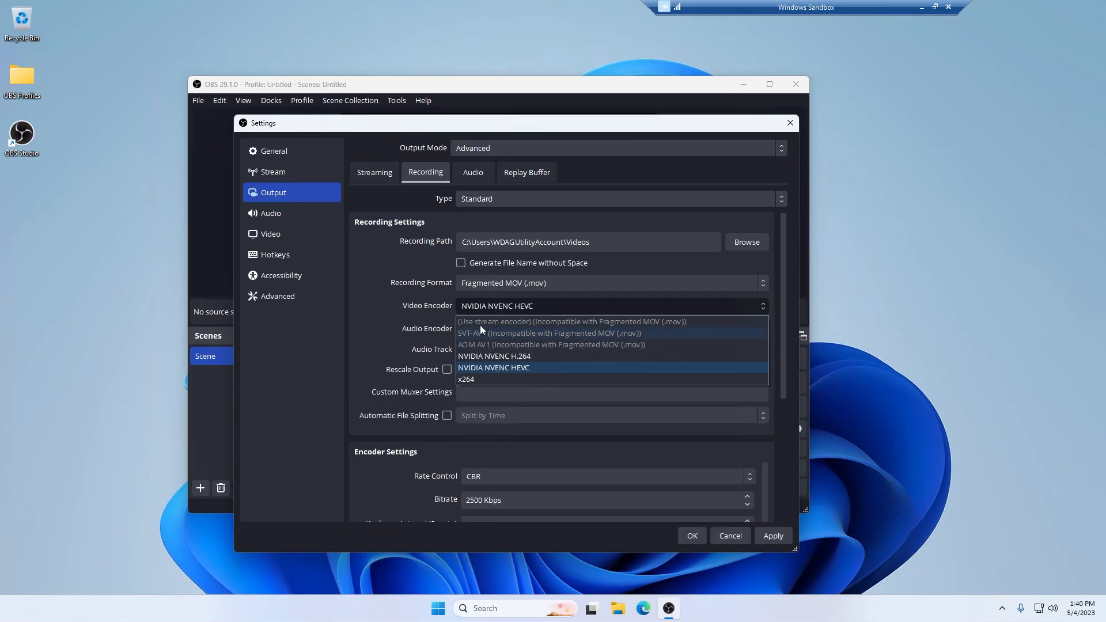
{"action": "left_click", "coordinate": [514, 284]}
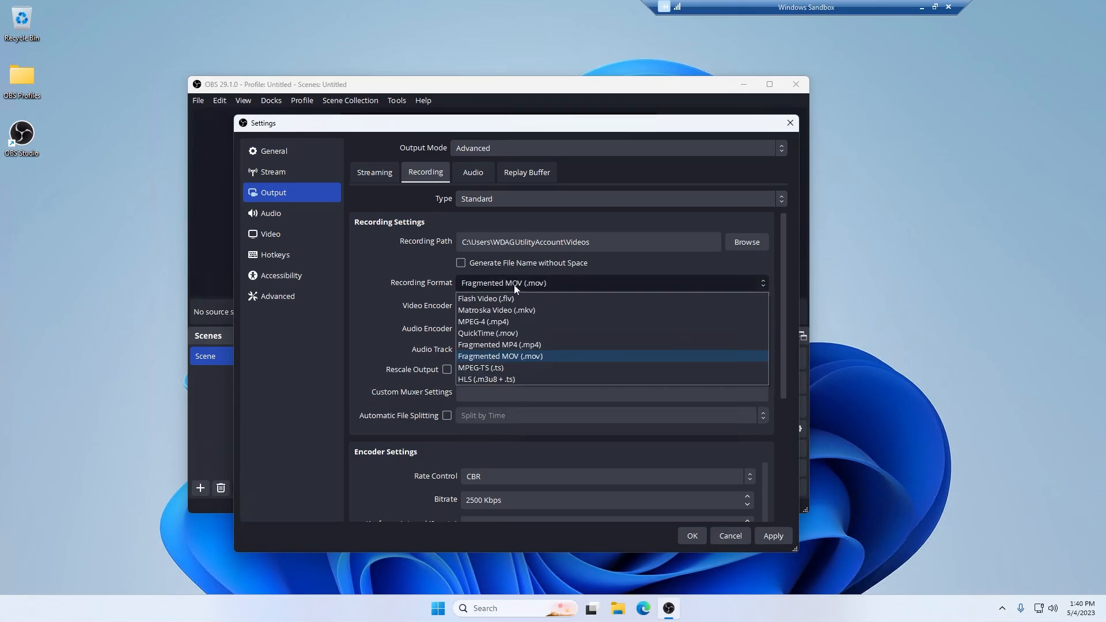
{"action": "left_click", "coordinate": [500, 345]}
{"action": "left_click", "coordinate": [504, 305]}
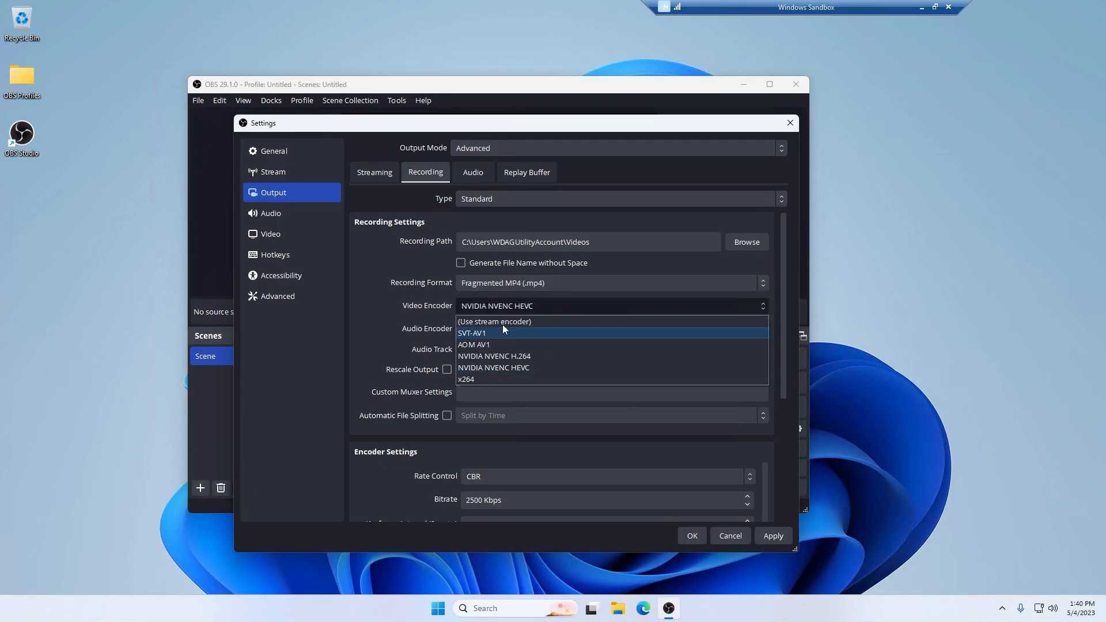
{"action": "left_click", "coordinate": [513, 277]}
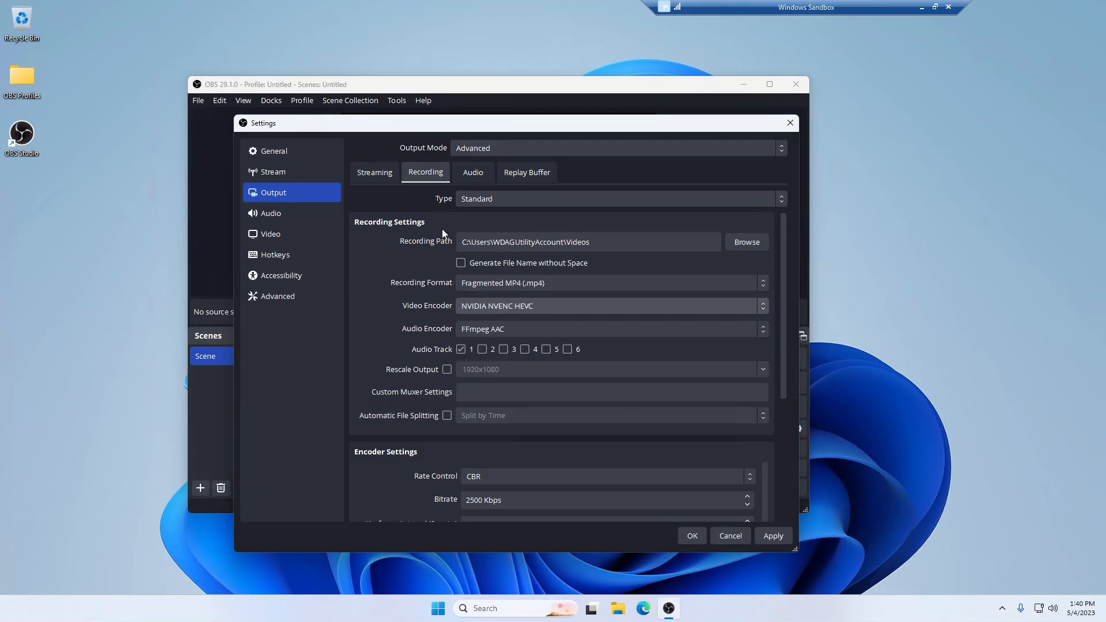
{"action": "left_click", "coordinate": [499, 283]}
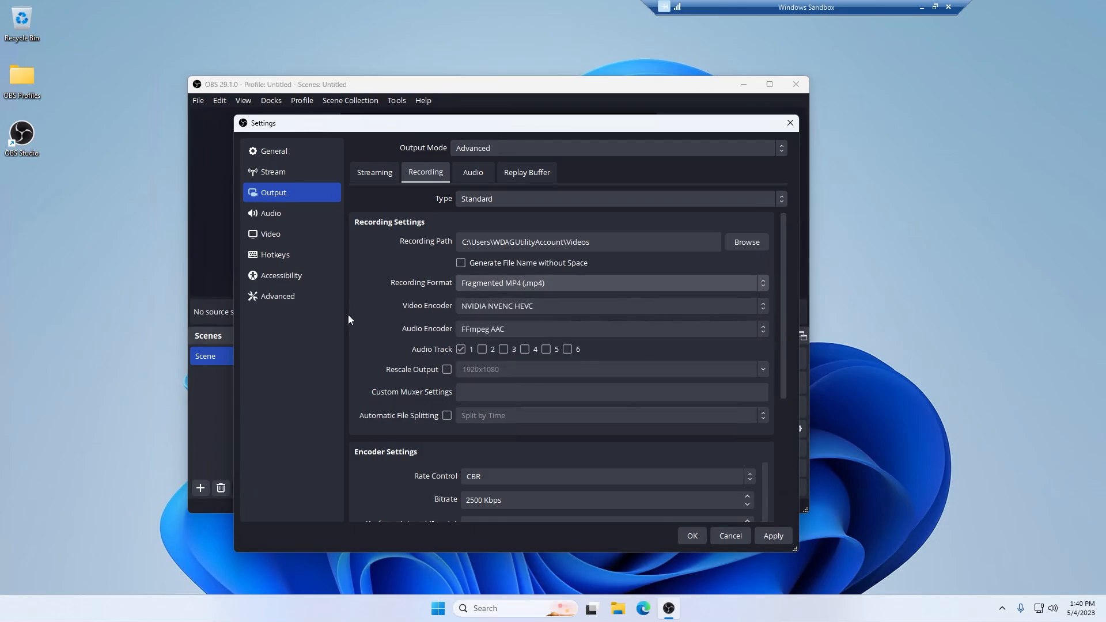
- Keep the recording encoder's rate control at CBR and set its bitrate to 25000 Kbps
{"action": "scroll", "coordinate": [433, 381], "scroll_direction": "down", "scroll_amount": 1}
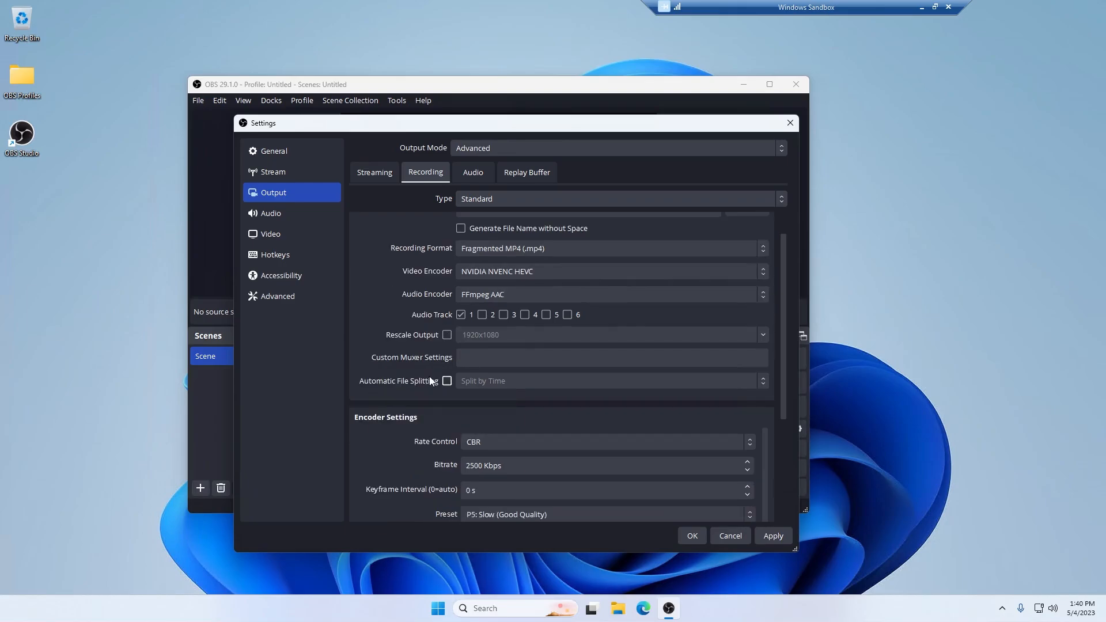
{"action": "scroll", "coordinate": [426, 352], "scroll_direction": "up", "scroll_amount": 1}
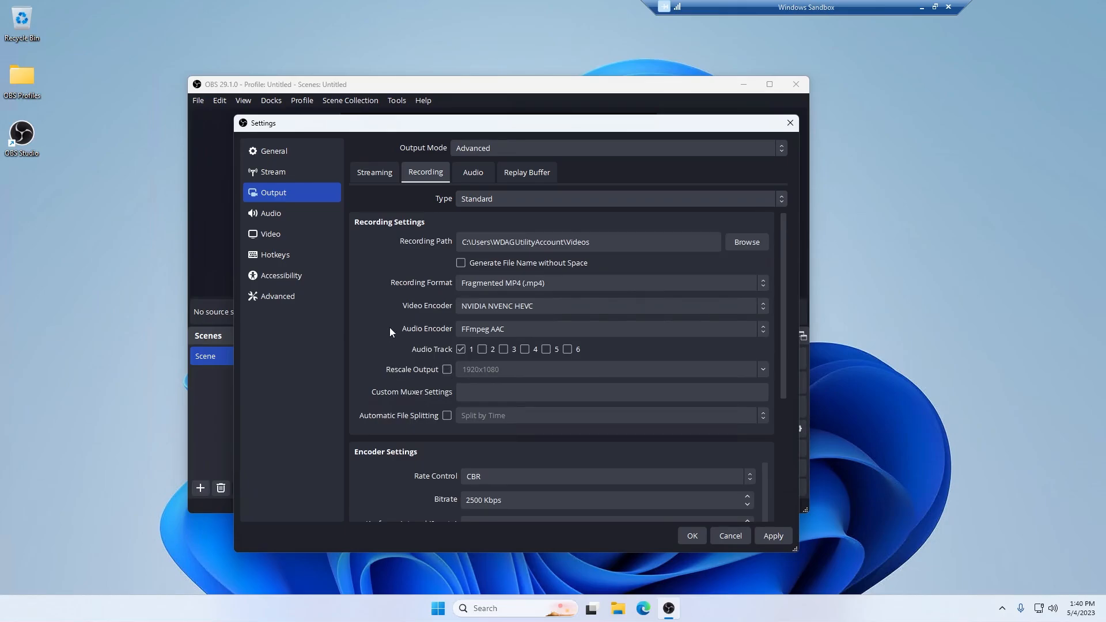
{"action": "scroll", "coordinate": [392, 331], "scroll_direction": "down", "scroll_amount": 2}
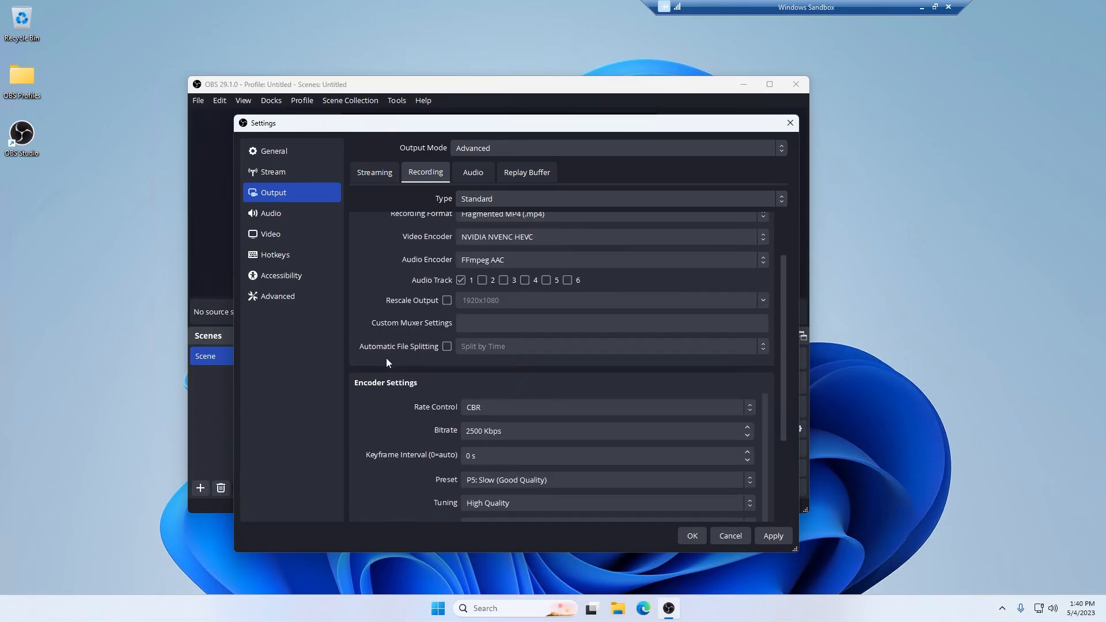
{"action": "scroll", "coordinate": [385, 357], "scroll_direction": "down", "scroll_amount": 2}
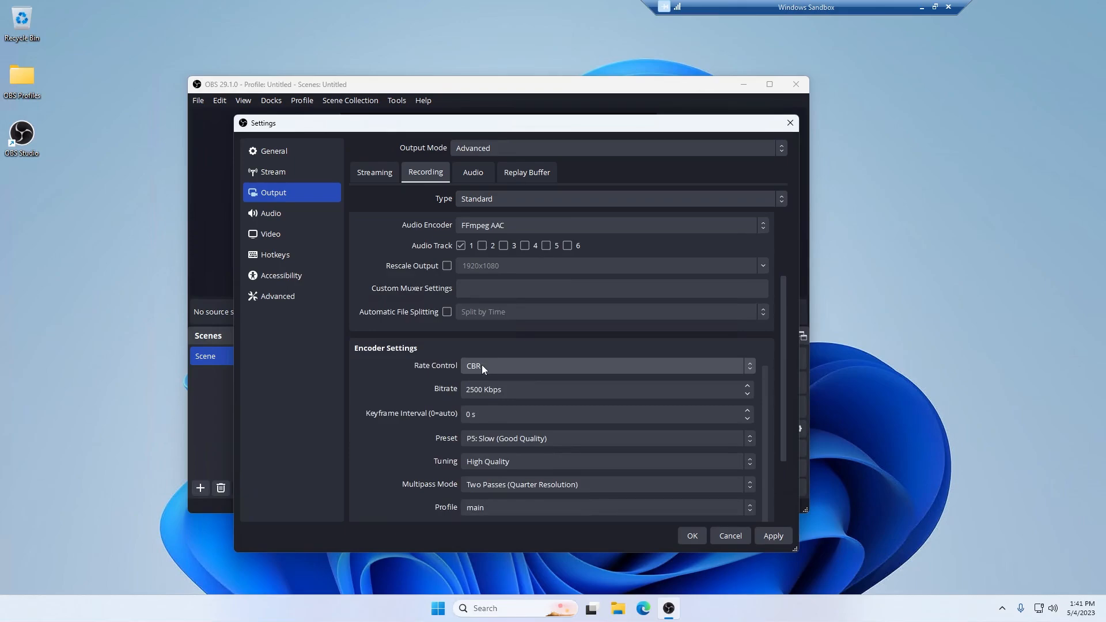
{"action": "left_click", "coordinate": [473, 366]}
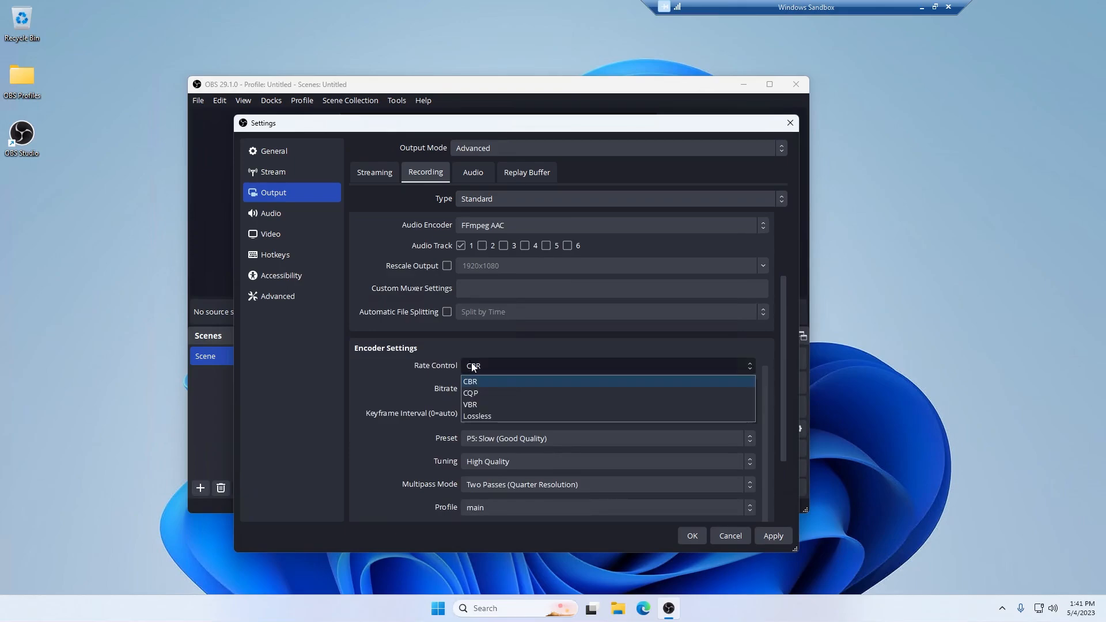
{"action": "left_click", "coordinate": [468, 367]}
{"action": "left_click_drag", "start_coordinate": [474, 390], "coordinate": [466, 390]}
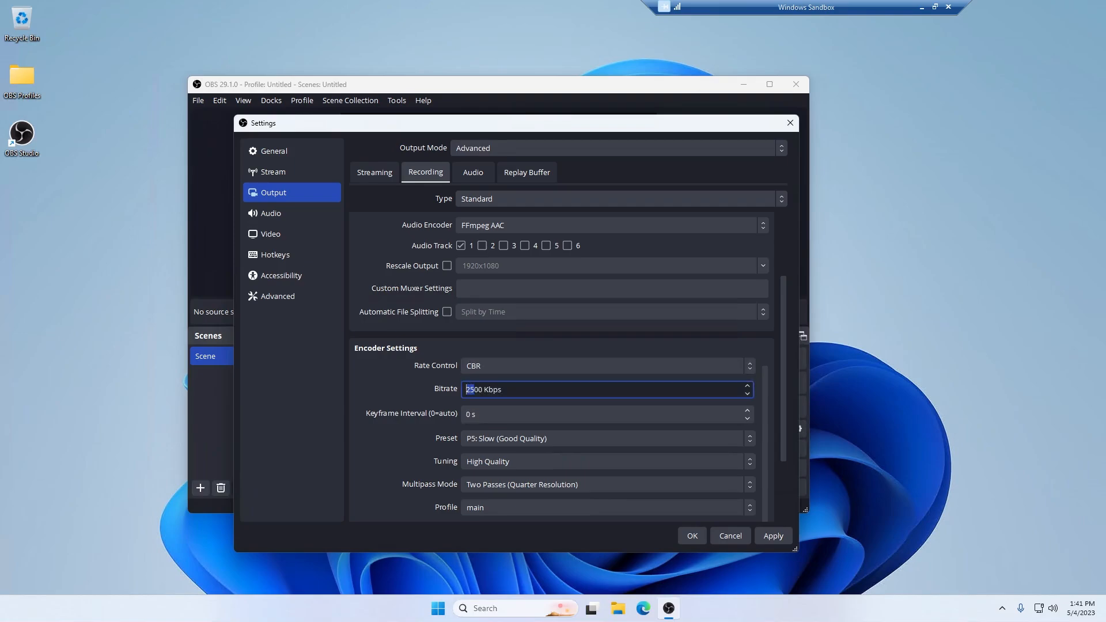
{"action": "type", "text": "250"}
{"action": "left_click", "coordinate": [385, 380]}
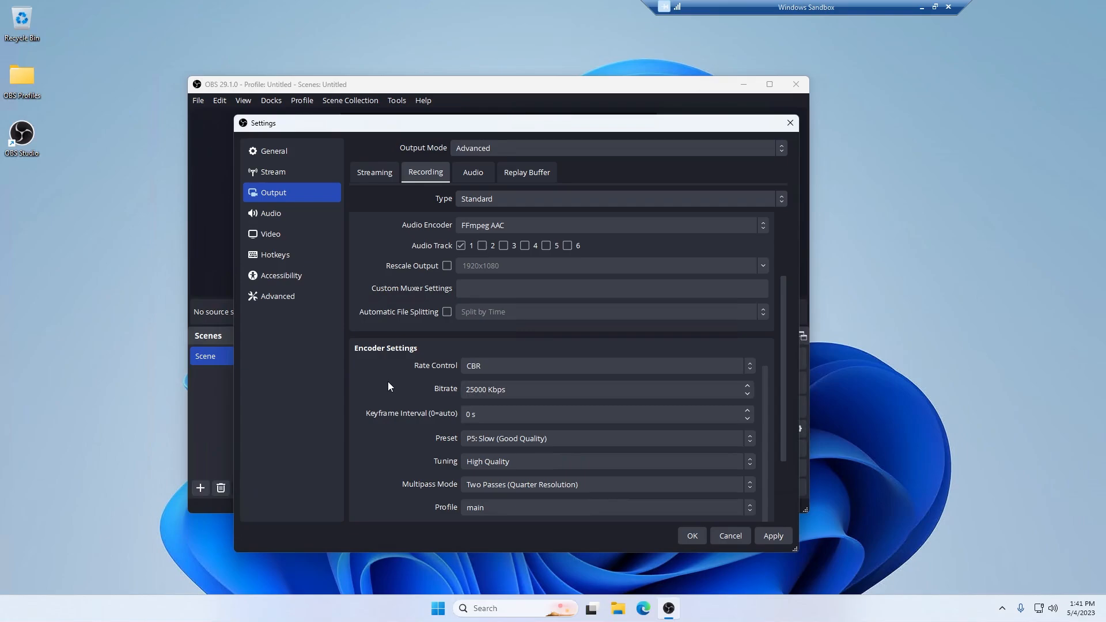
- Set the recording encoder's preset to P7: Slowest (Best Quality)
{"action": "left_click", "coordinate": [478, 389]}
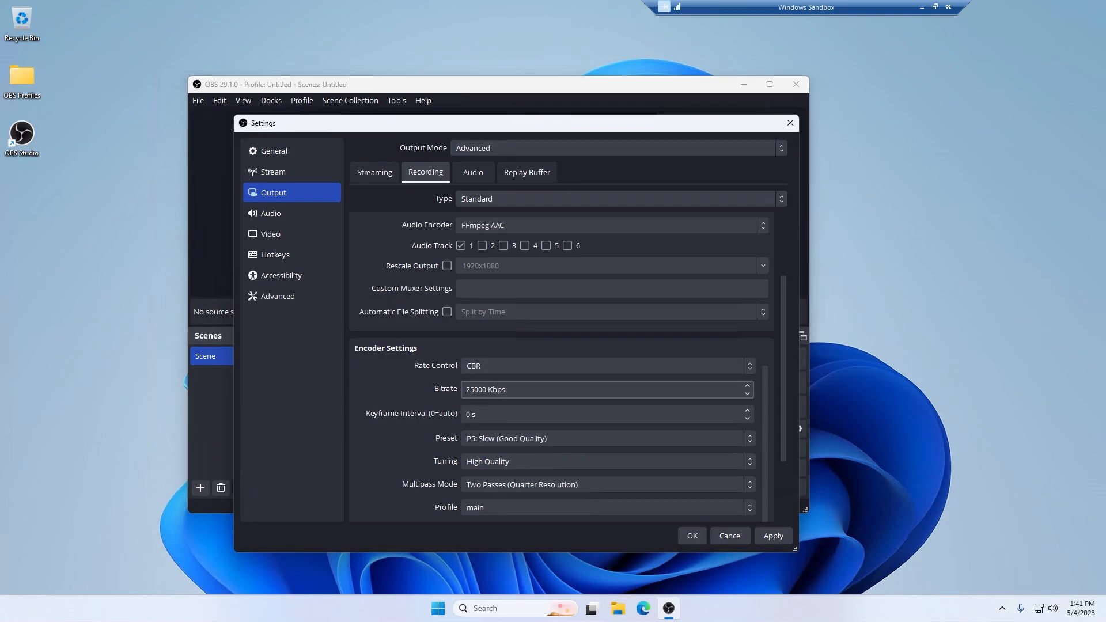
{"action": "left_click", "coordinate": [469, 390]}
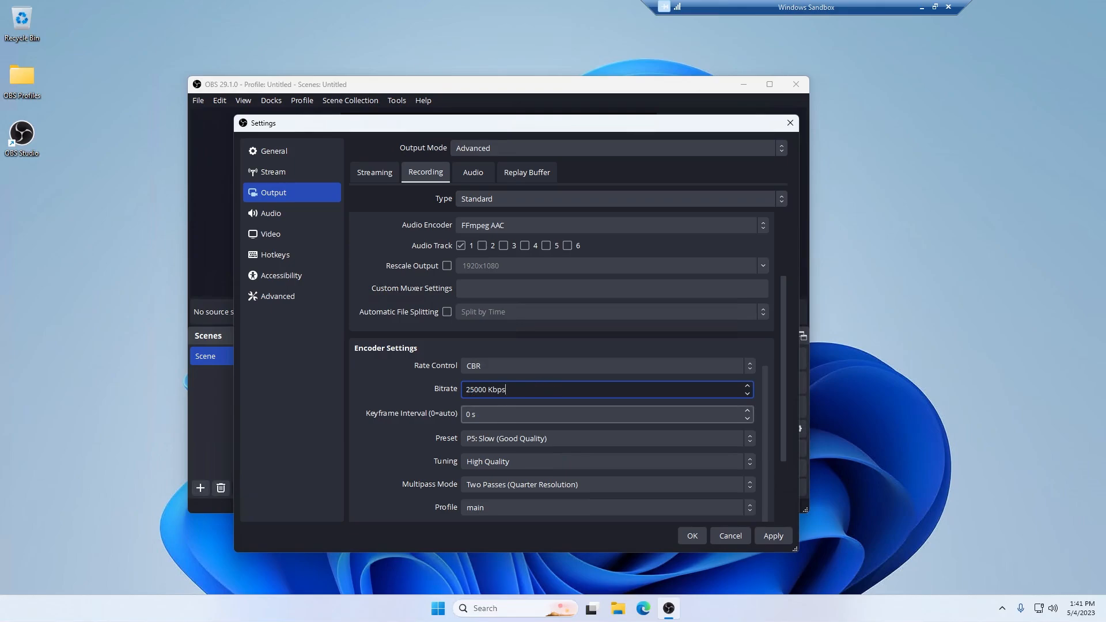
{"action": "left_click", "coordinate": [479, 435]}
{"action": "left_click", "coordinate": [486, 524]}
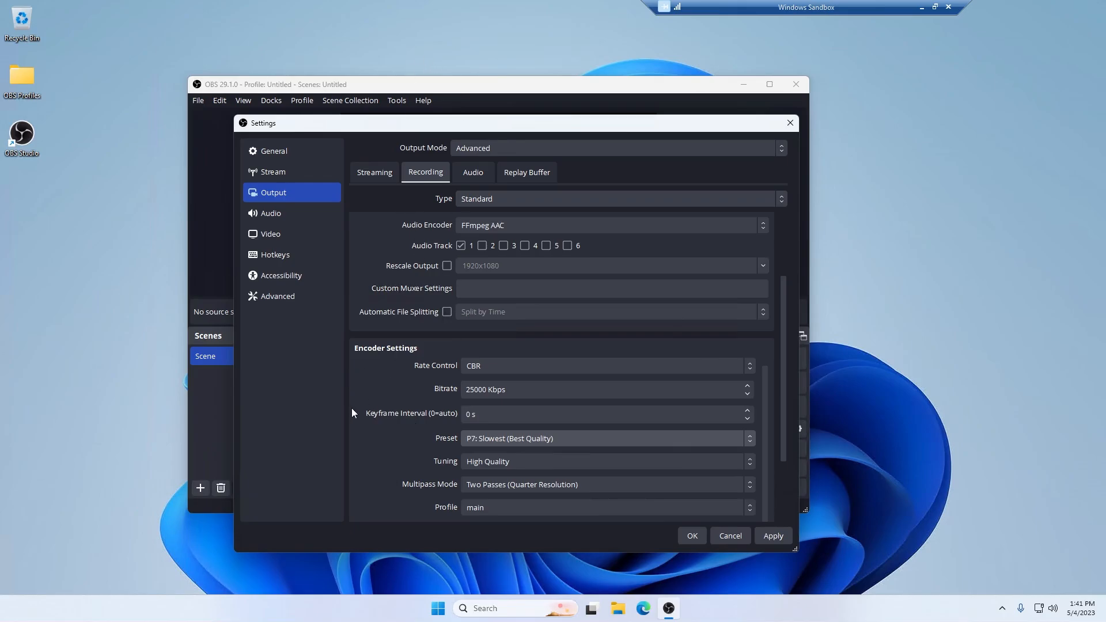
- Reselect NVIDIA NVENC HEVC as the recording video encoder
{"action": "scroll", "coordinate": [369, 398], "scroll_direction": "up", "scroll_amount": 3}
{"action": "left_click", "coordinate": [474, 304]}
{"action": "left_click", "coordinate": [496, 364]}
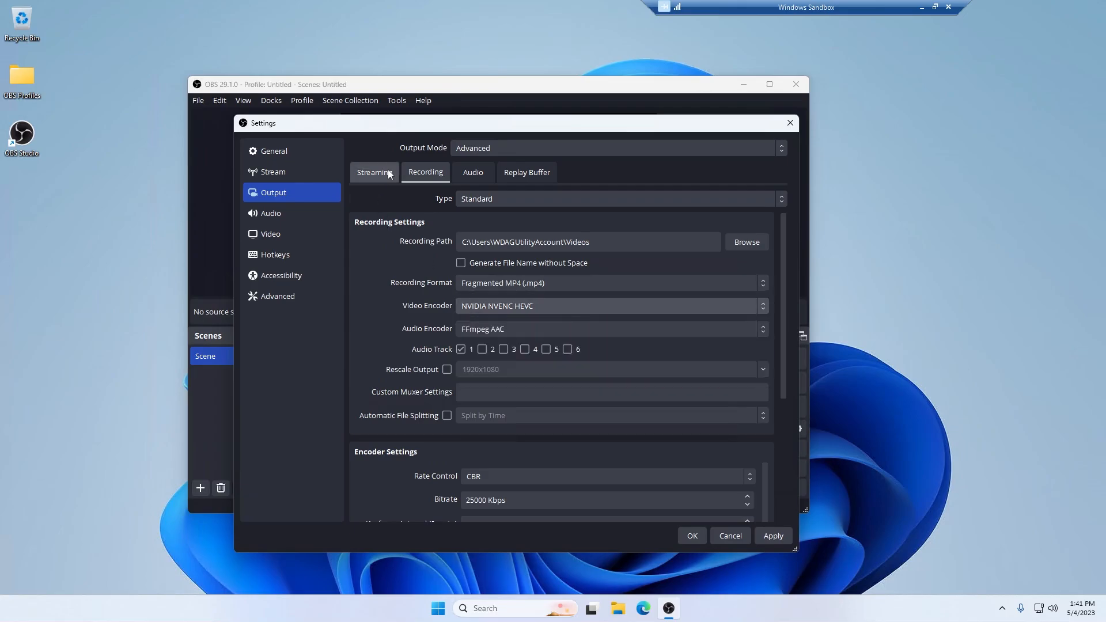
- Set the streaming output's video encoder to x264
{"action": "left_click", "coordinate": [388, 169]}
{"action": "left_click", "coordinate": [481, 259]}
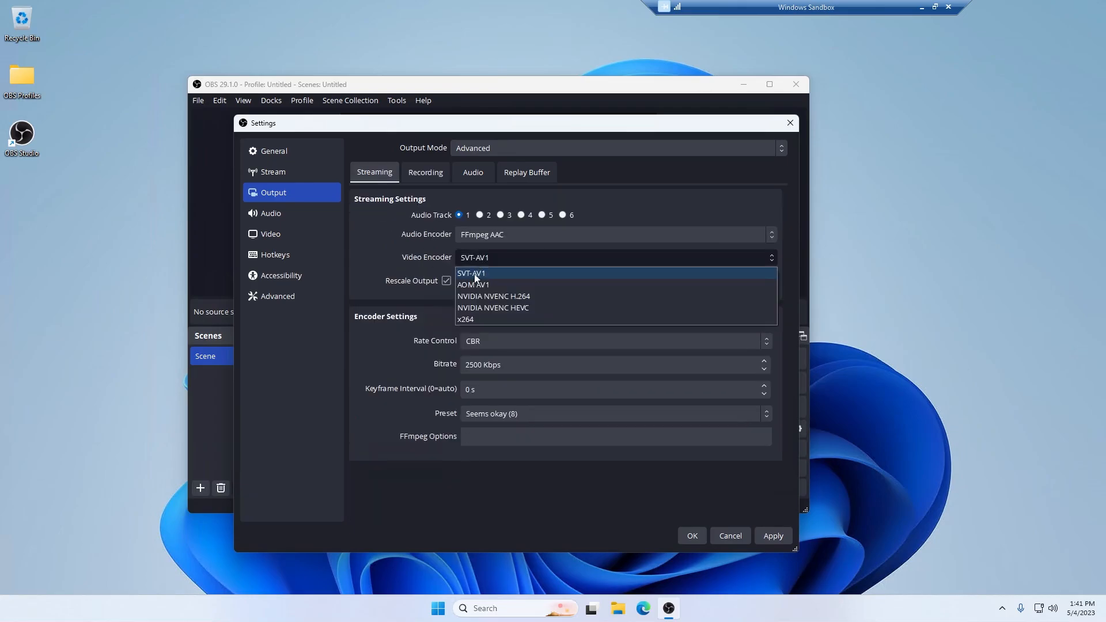
{"action": "left_click", "coordinate": [467, 320]}
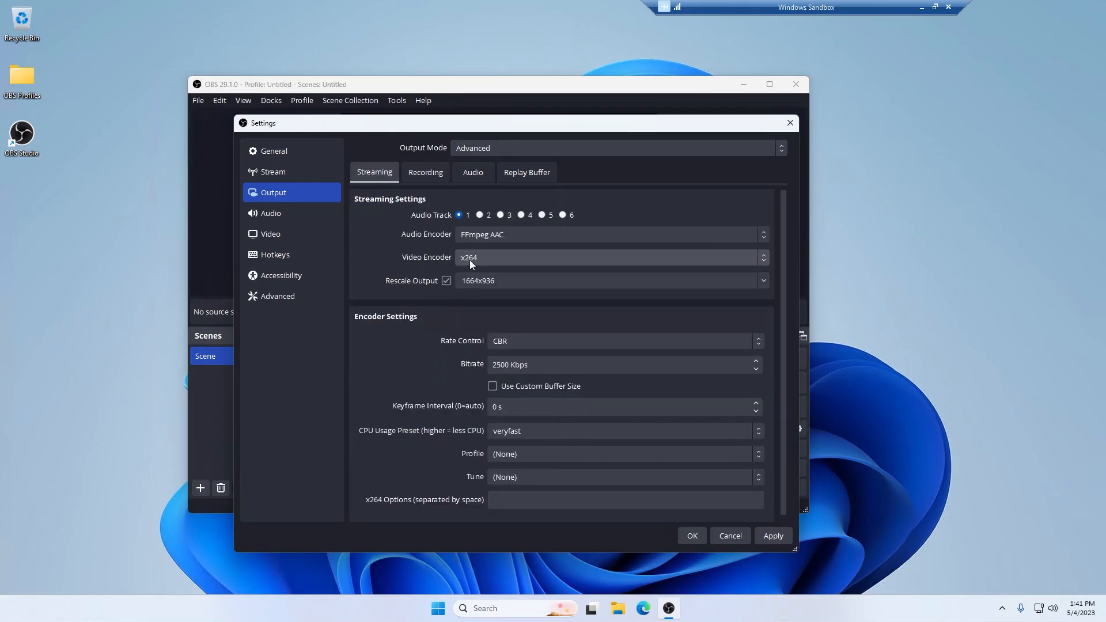
{"action": "left_click", "coordinate": [408, 173]}
{"action": "left_click", "coordinate": [379, 173]}
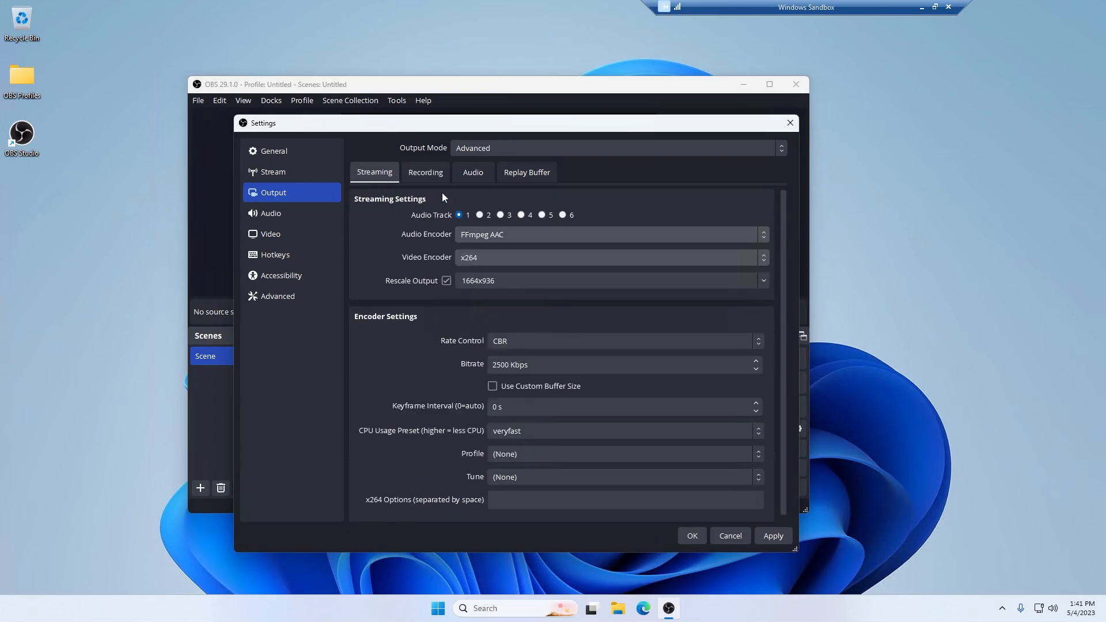
- Change the recording encoder's rate control to CQP with a CQ level of 16
{"action": "left_click", "coordinate": [424, 174]}
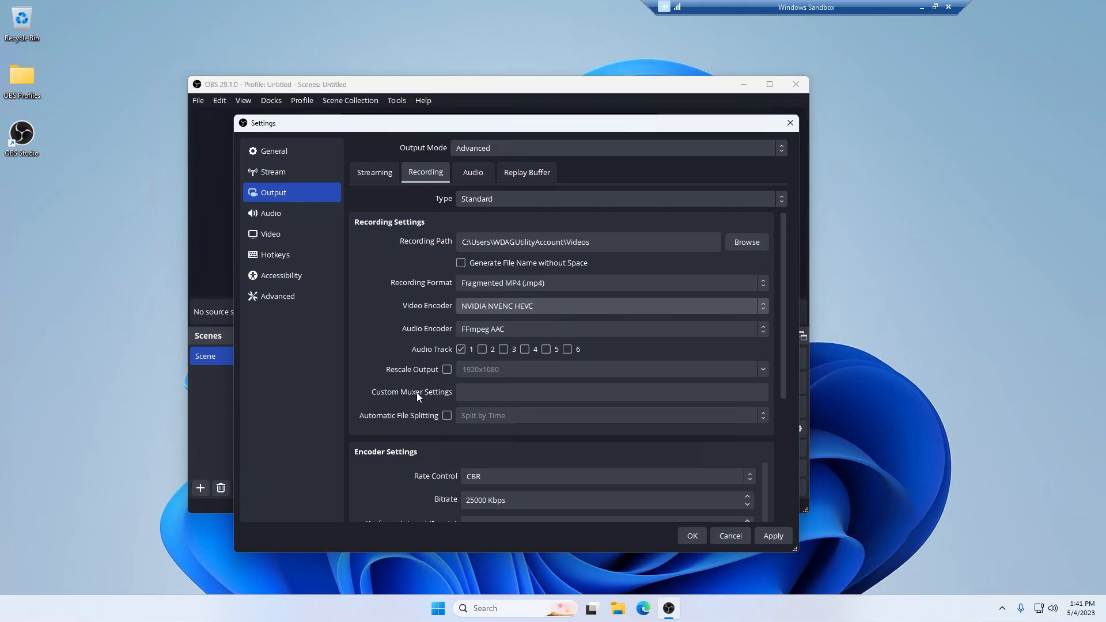
{"action": "scroll", "coordinate": [374, 335], "scroll_direction": "down", "scroll_amount": 2}
{"action": "left_click", "coordinate": [478, 400]}
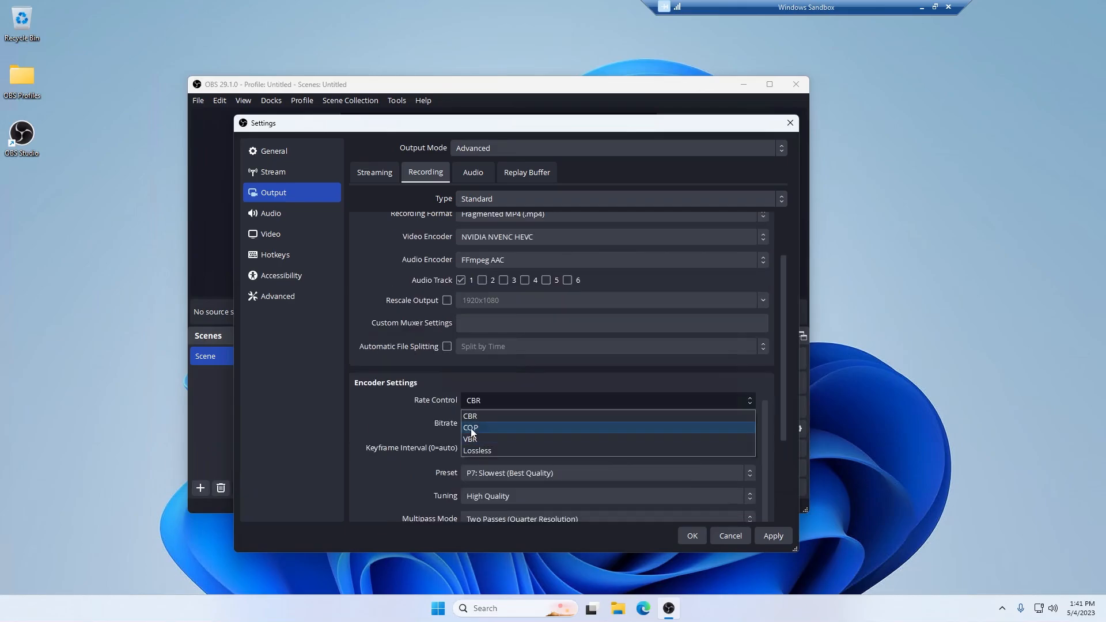
{"action": "left_click", "coordinate": [470, 429]}
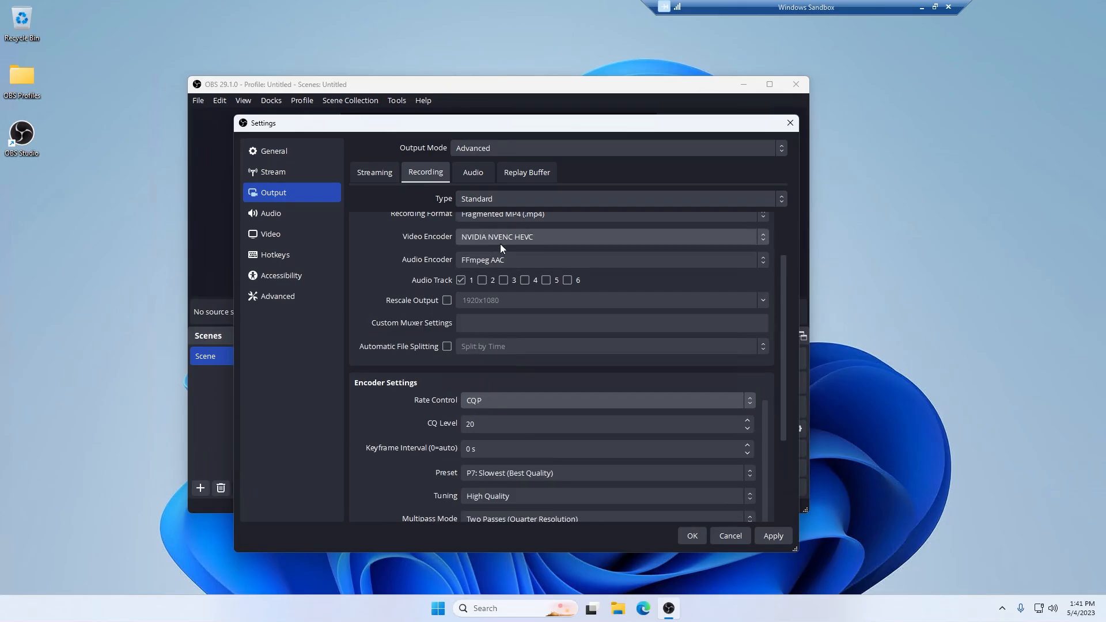
{"action": "double_click", "coordinate": [470, 424]}
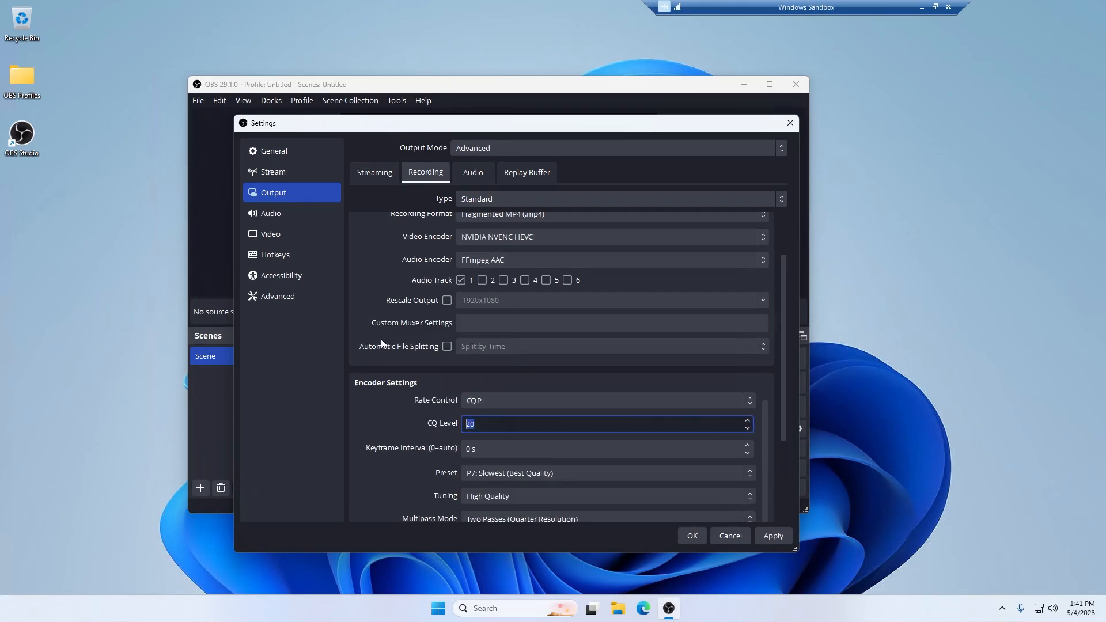
{"action": "type", "text": "16"}
{"action": "left_click", "coordinate": [375, 493]}
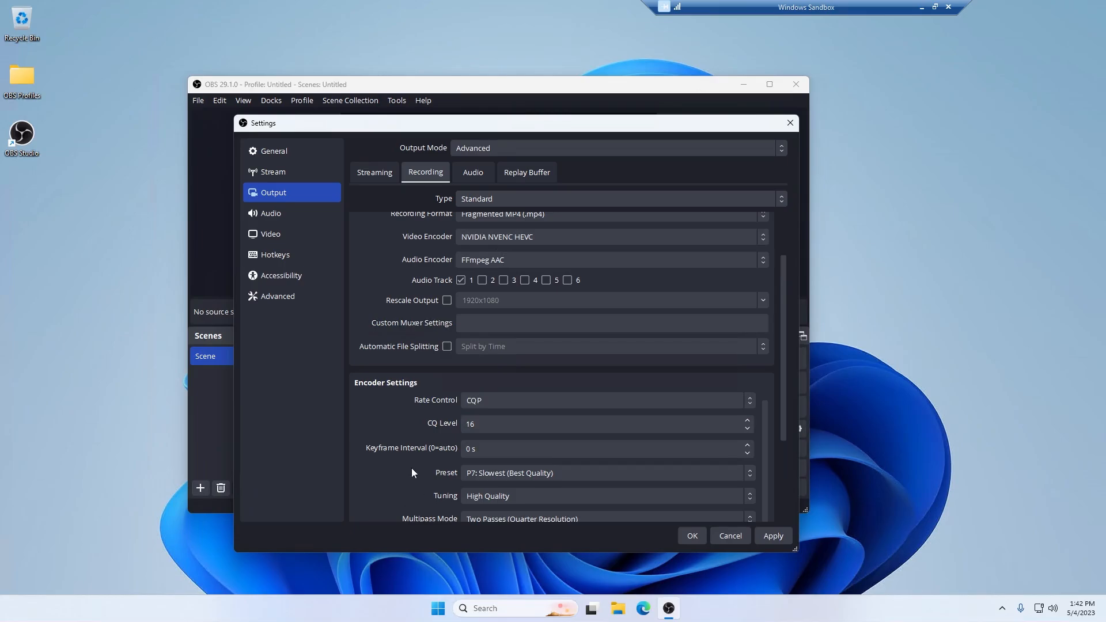
{"action": "scroll", "coordinate": [412, 468], "scroll_direction": "down", "scroll_amount": 2}
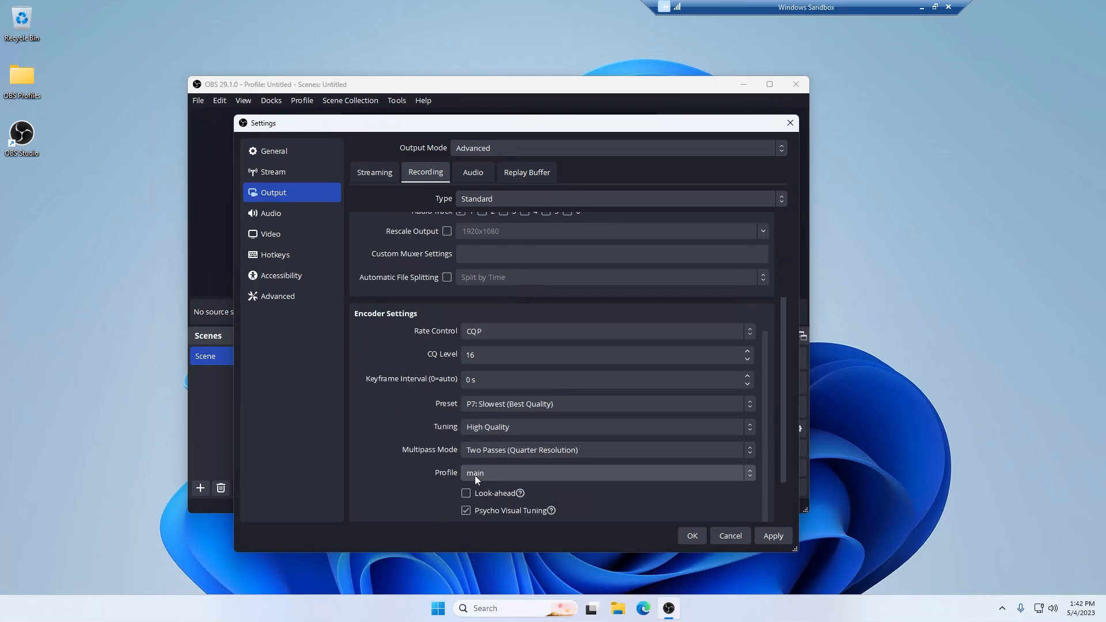
{"action": "scroll", "coordinate": [398, 455], "scroll_direction": "down", "scroll_amount": 2}
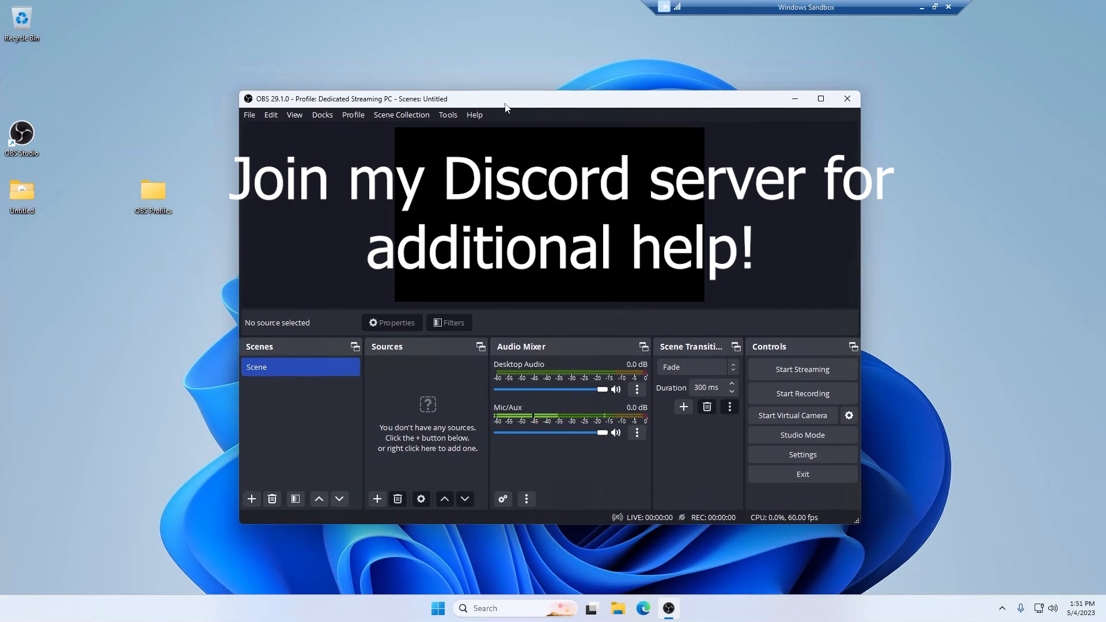
{"action": "left_click_drag", "start_coordinate": [505, 108], "coordinate": [504, 90]}
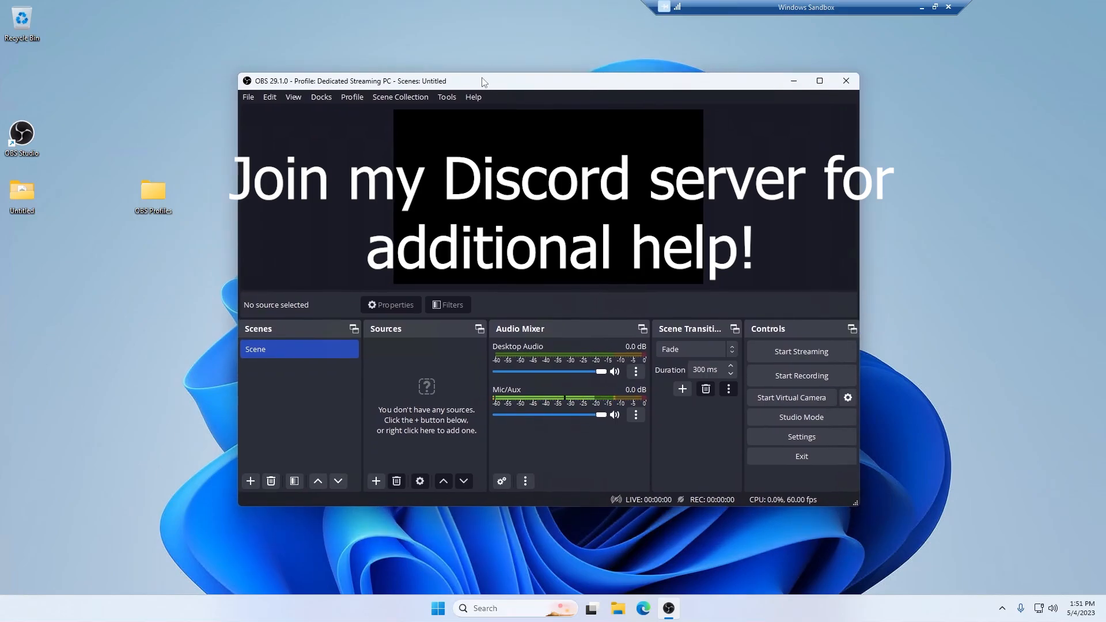